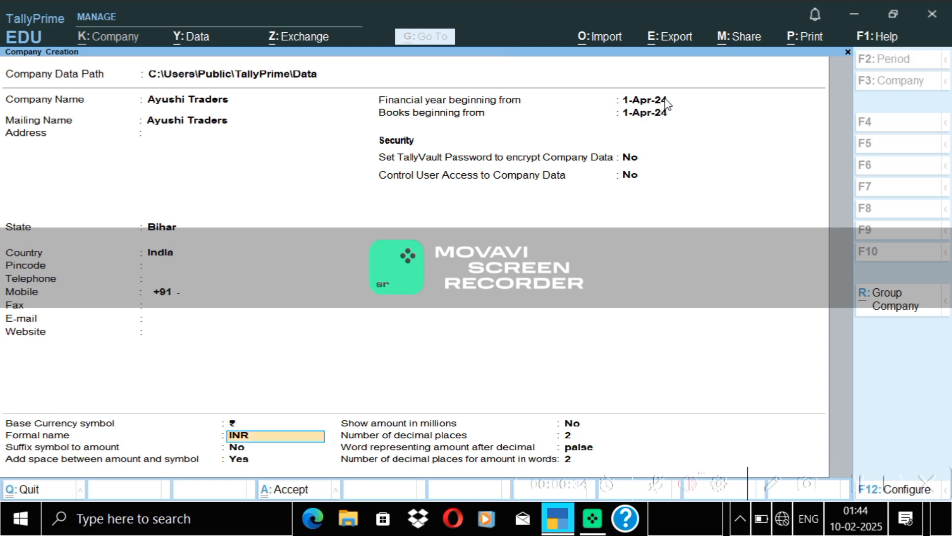
- Keep the INR base currency settings and accept the creation of the company Ayushi Traders
{"action": "key", "text": "Return"}
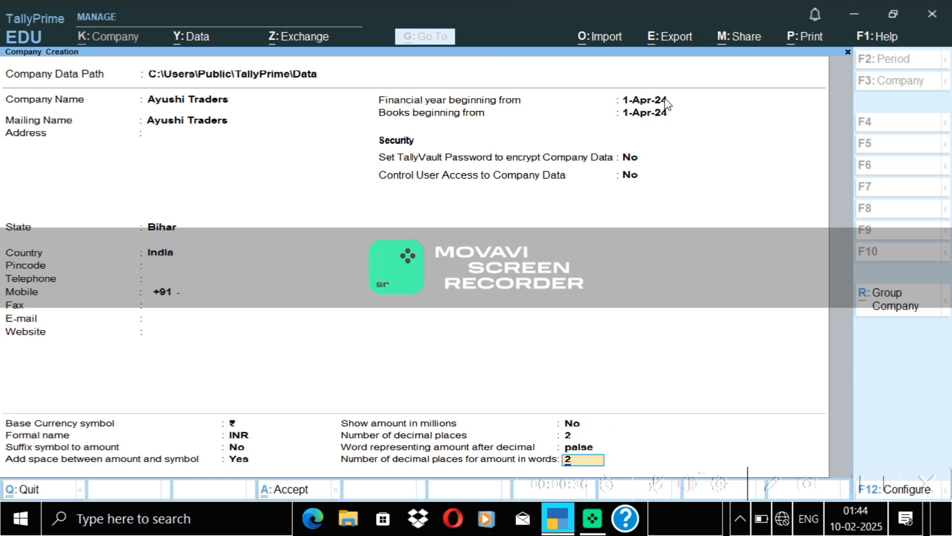
{"action": "key", "text": "Return"}
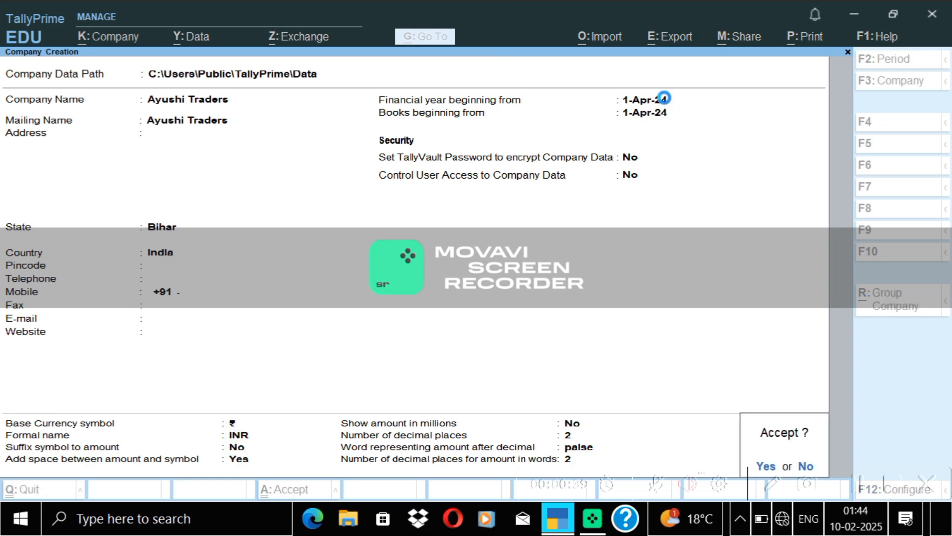
{"action": "key", "text": "Return"}
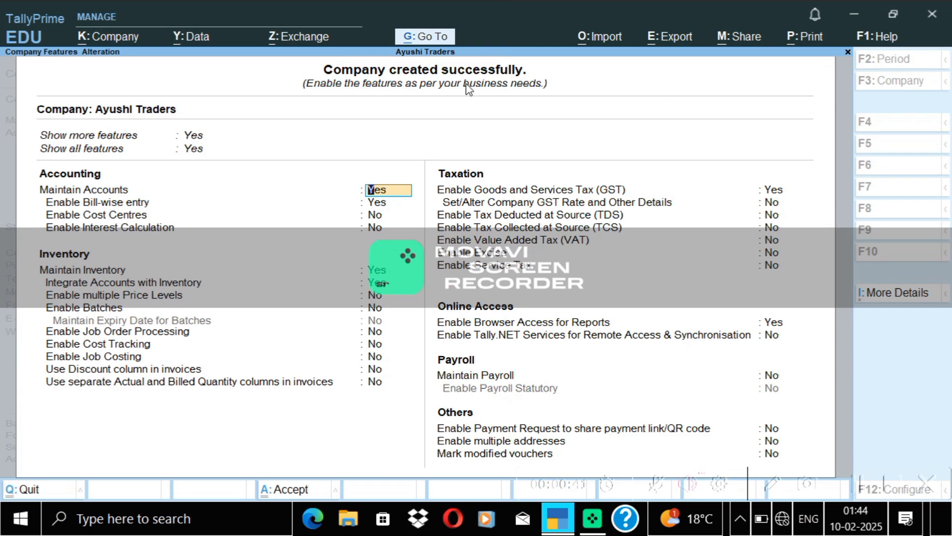
- Set Enable Goods and Services Tax (GST) to No in the company features and save them
{"action": "left_click", "coordinate": [374, 270]}
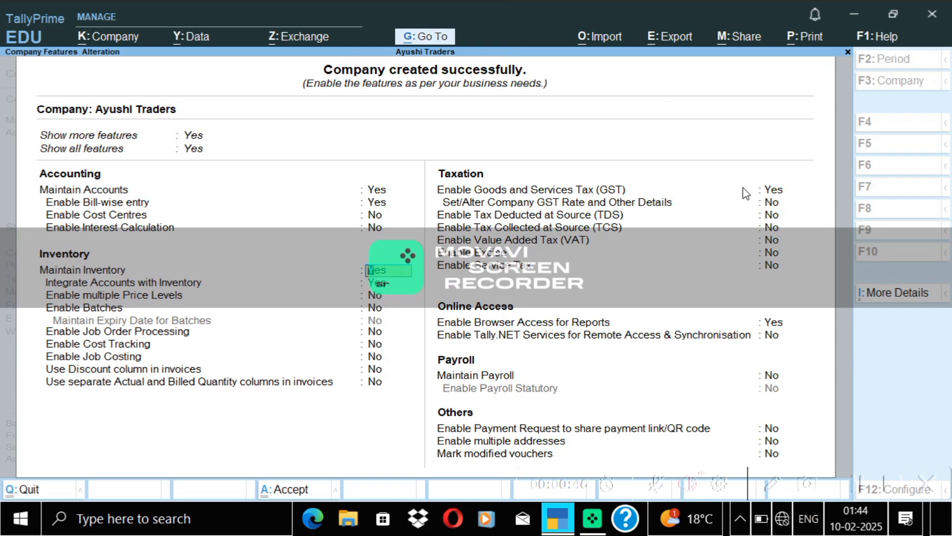
{"action": "left_click", "coordinate": [774, 190]}
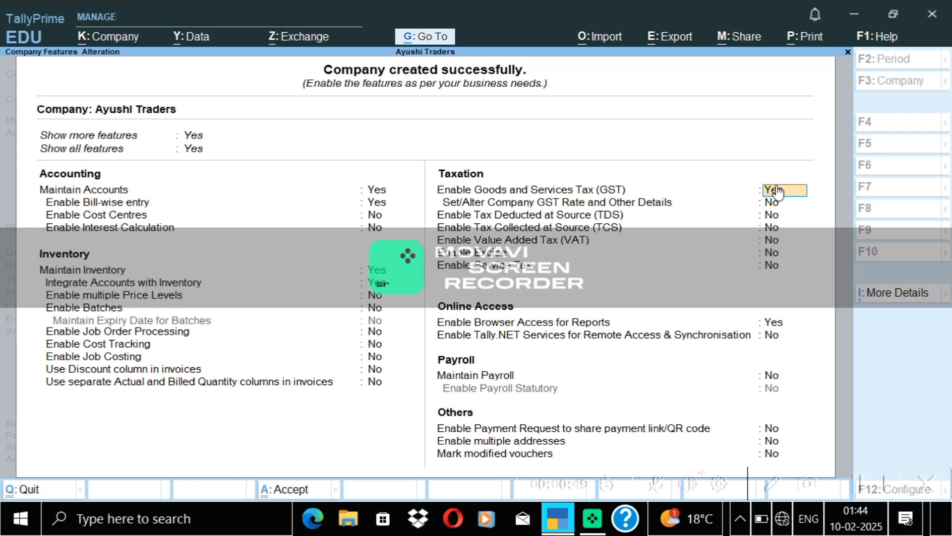
{"action": "type", "text": "no"}
{"action": "key", "text": "ctrl+a"}
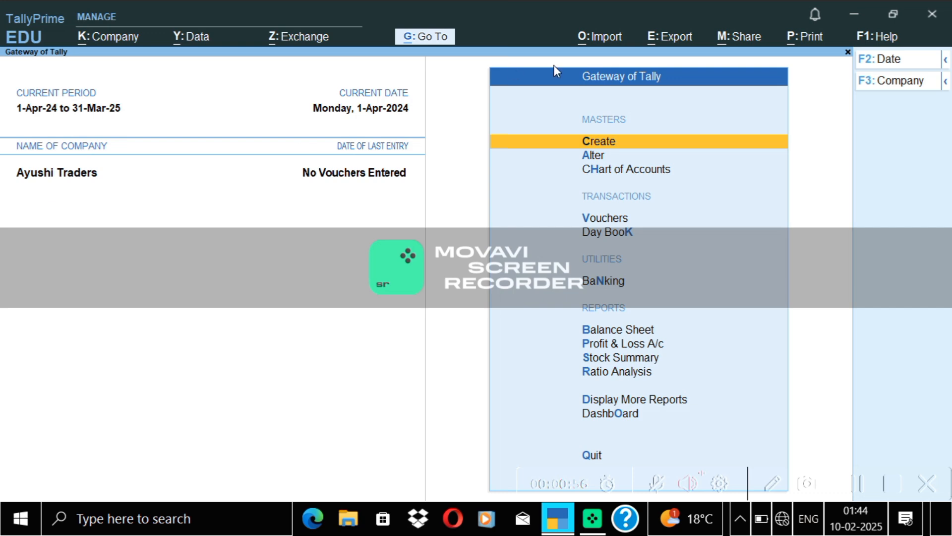
- Create the stock groups Television, Laptop and Fridge under Primary, and return to the list of masters
{"action": "left_click", "coordinate": [610, 145]}
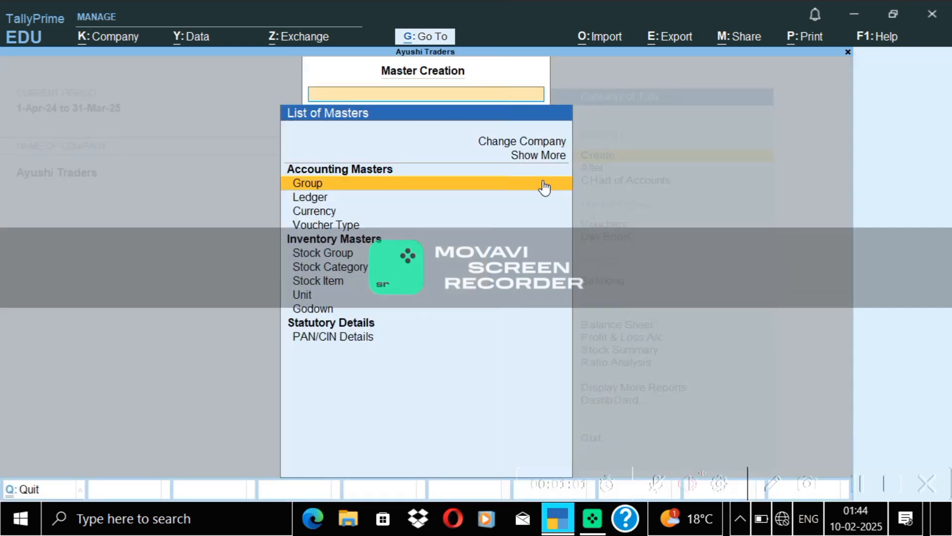
{"action": "left_click", "coordinate": [337, 253]}
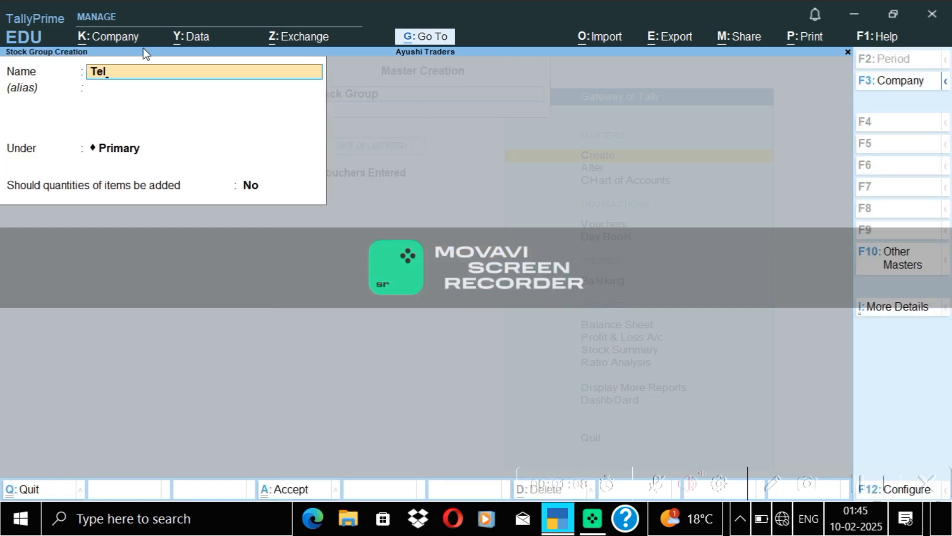
{"action": "type", "text": "Television"}
{"action": "key", "text": "Return"}
{"action": "key", "text": "ctrl+a"}
{"action": "type", "text": "Laptop"}
{"action": "key", "text": "ctrl+a"}
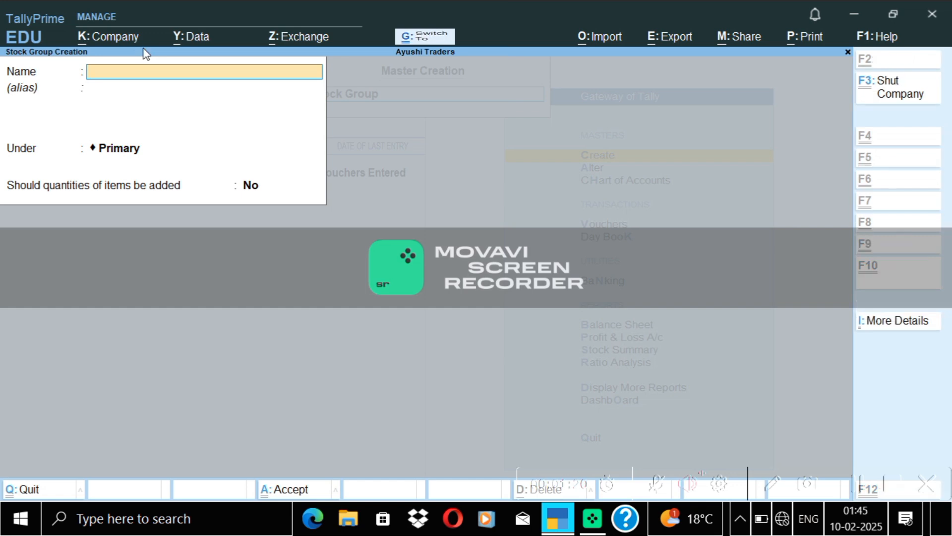
{"action": "type", "text": "Frid"}
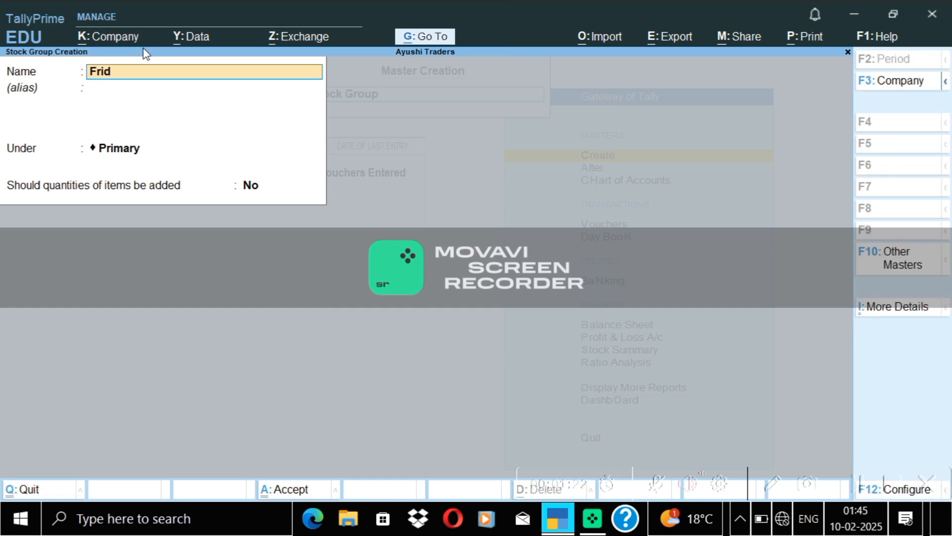
{"action": "type", "text": "ge"}
{"action": "key", "text": "ctrl+a"}
{"action": "left_click", "coordinate": [849, 52]}
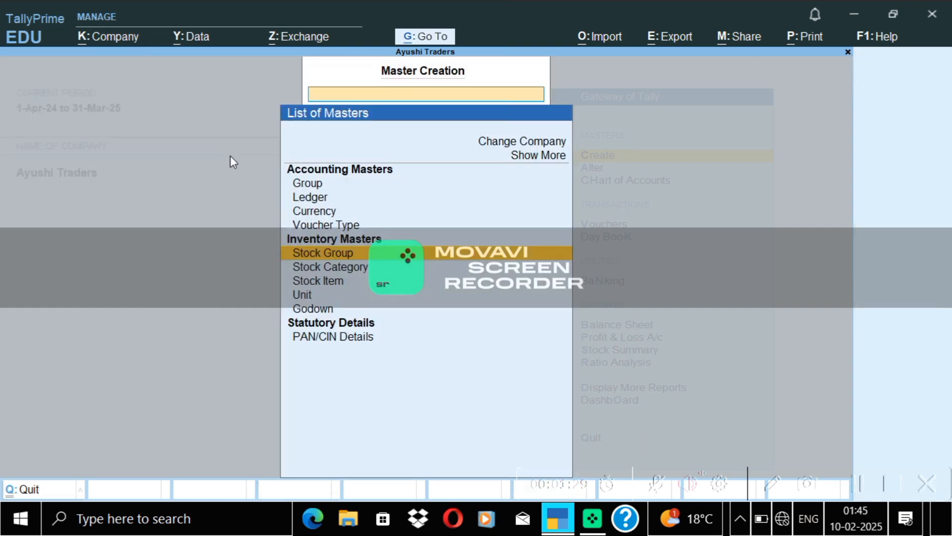
- Create a simple unit with symbol "no", formal name "Number" and 0 decimal places, and return to the Gateway of Tally
{"action": "left_click", "coordinate": [319, 295]}
{"action": "type", "text": "n"}
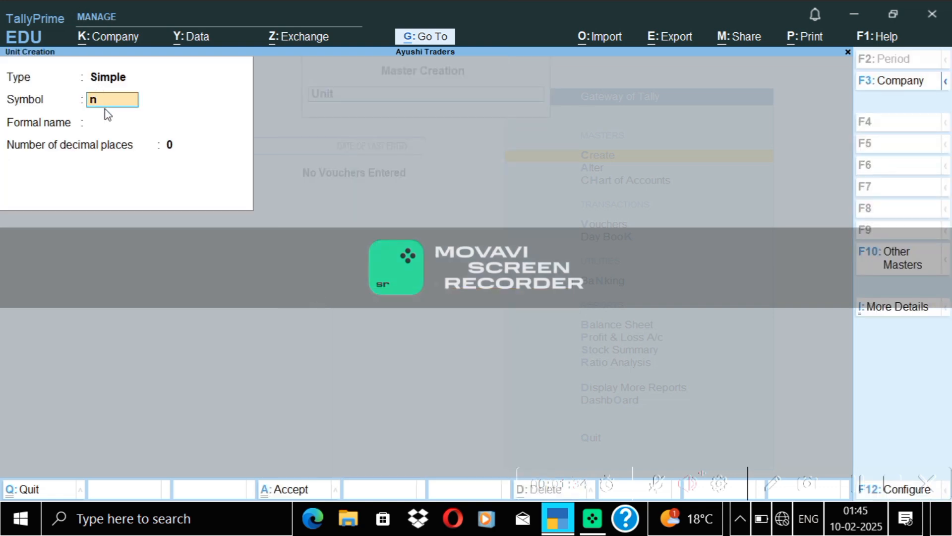
{"action": "type", "text": "o"}
{"action": "key", "text": "Return"}
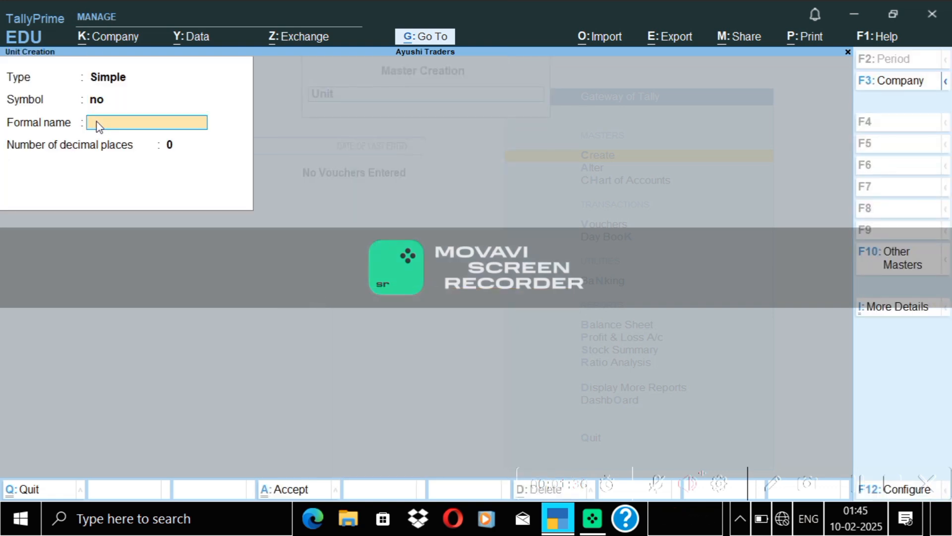
{"action": "type", "text": "Number"}
{"action": "key", "text": "Return"}
{"action": "key", "text": "Return"}
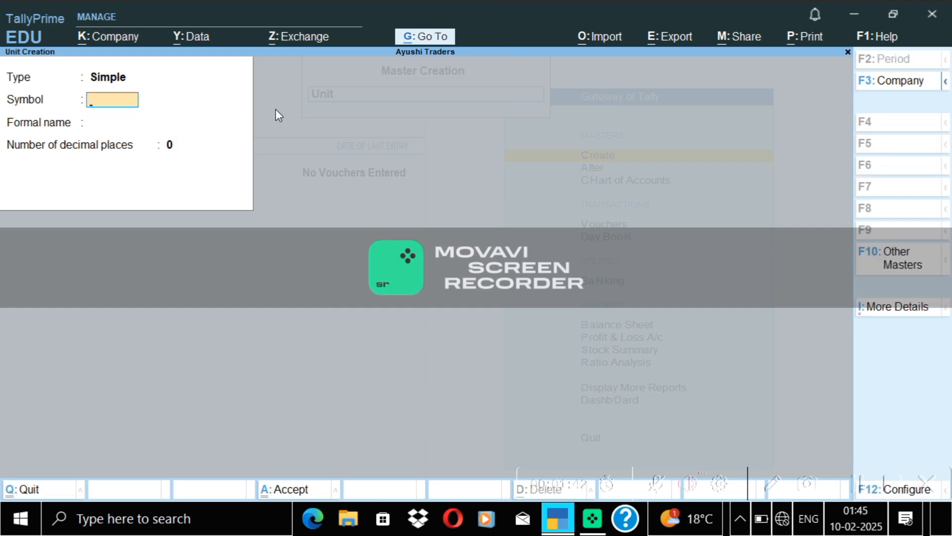
{"action": "key", "text": "Escape"}
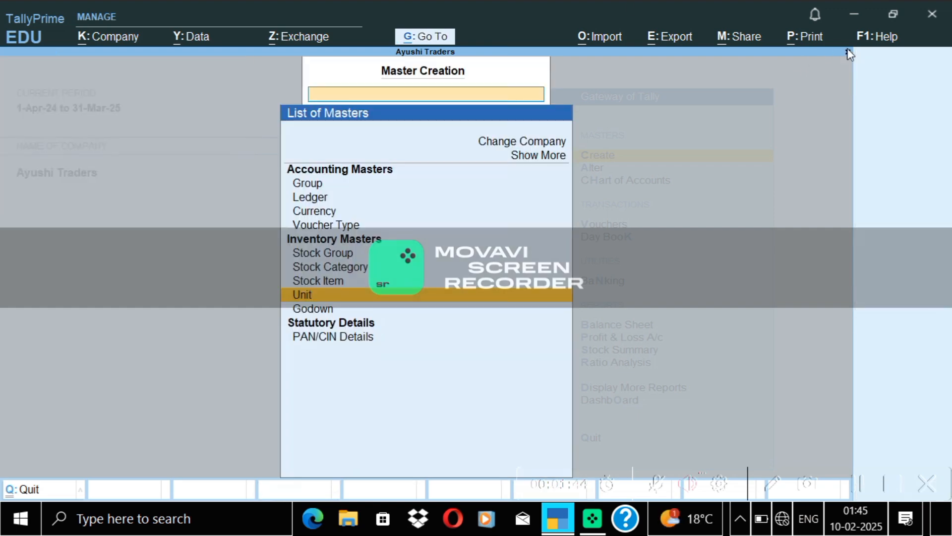
{"action": "key", "text": "Escape"}
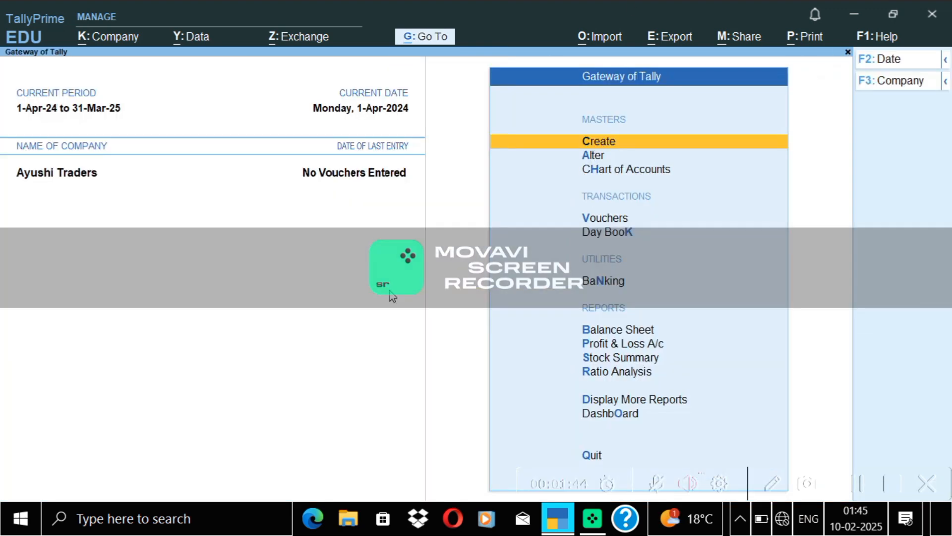
- Open a new receipt voucher in Double Entry mode
{"action": "left_click", "coordinate": [623, 219]}
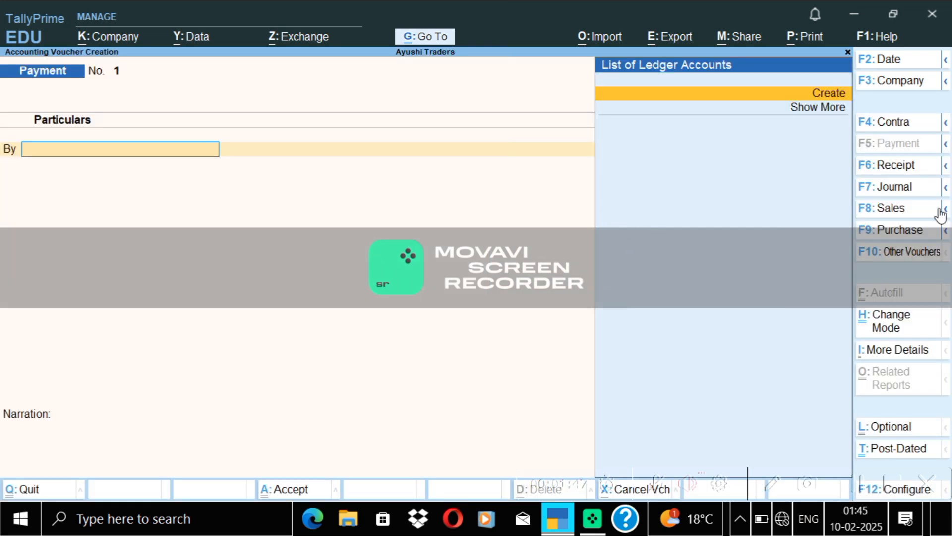
{"action": "left_click", "coordinate": [894, 167]}
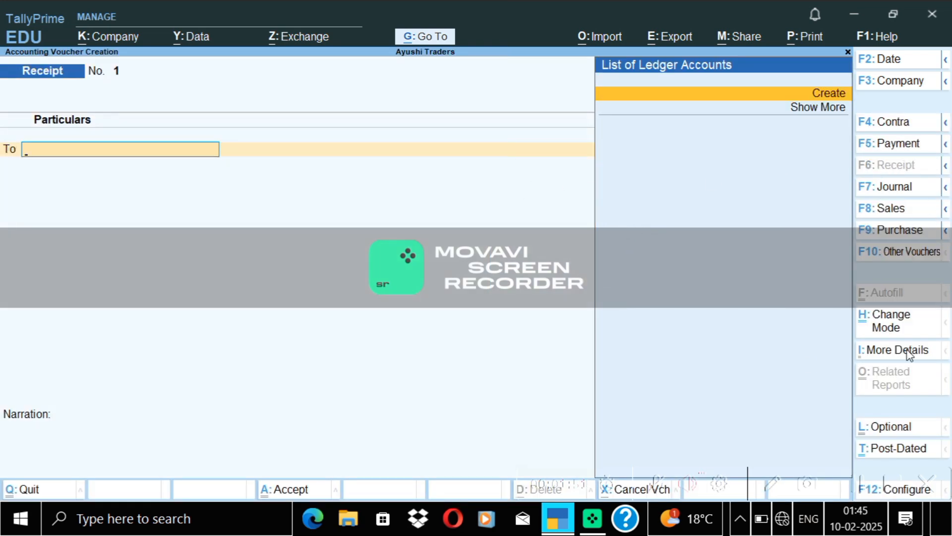
{"action": "left_click", "coordinate": [903, 327]}
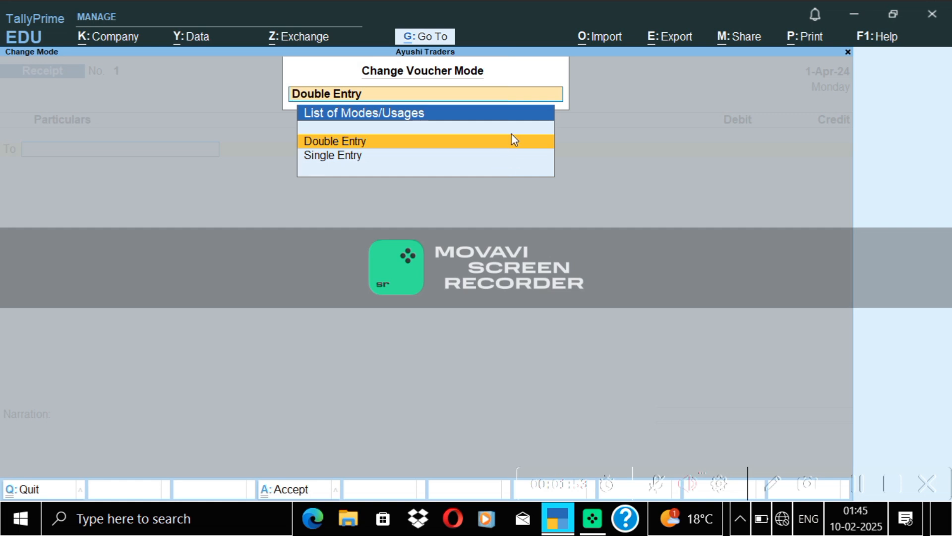
{"action": "left_click", "coordinate": [513, 141]}
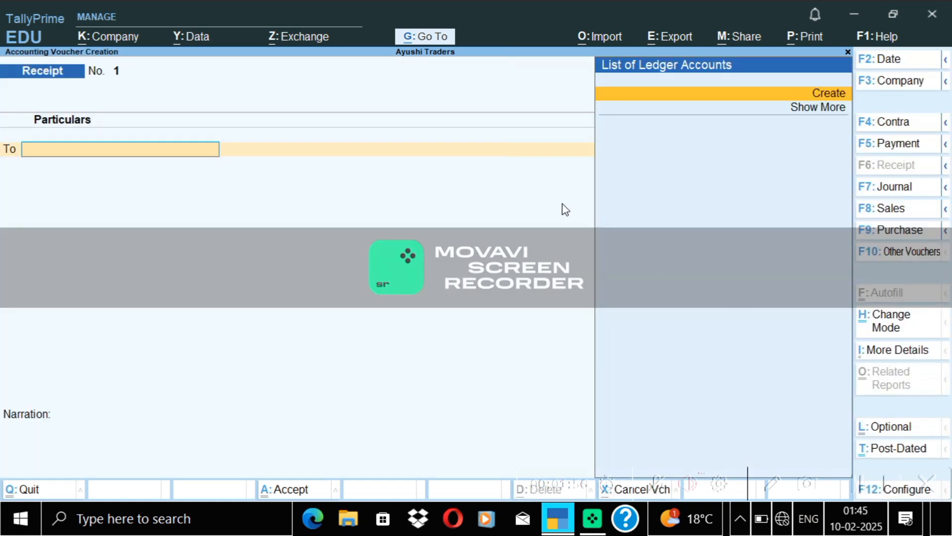
- Create the ledger "Capital A/c" under Capital Account from the receipt voucher and use it as the credited account
{"action": "type", "text": "C"}
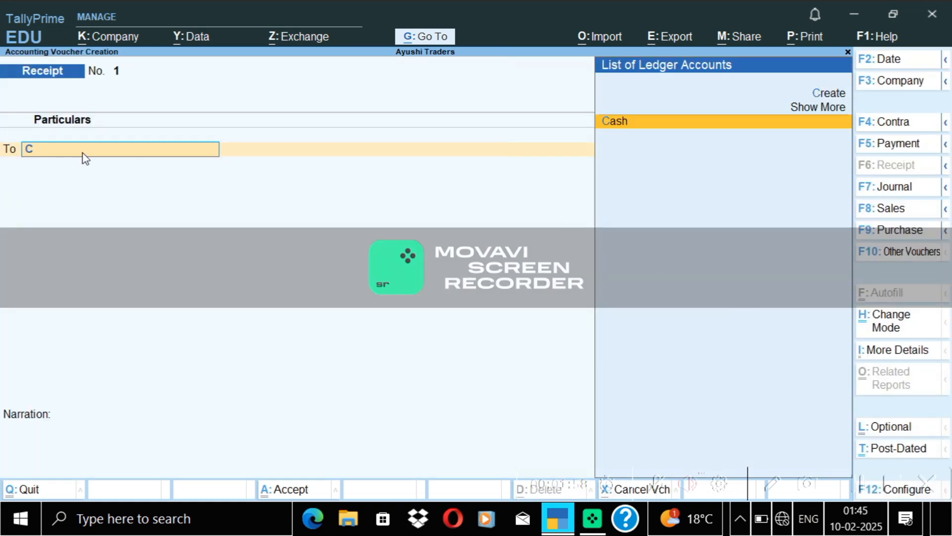
{"action": "type", "text": "ap"}
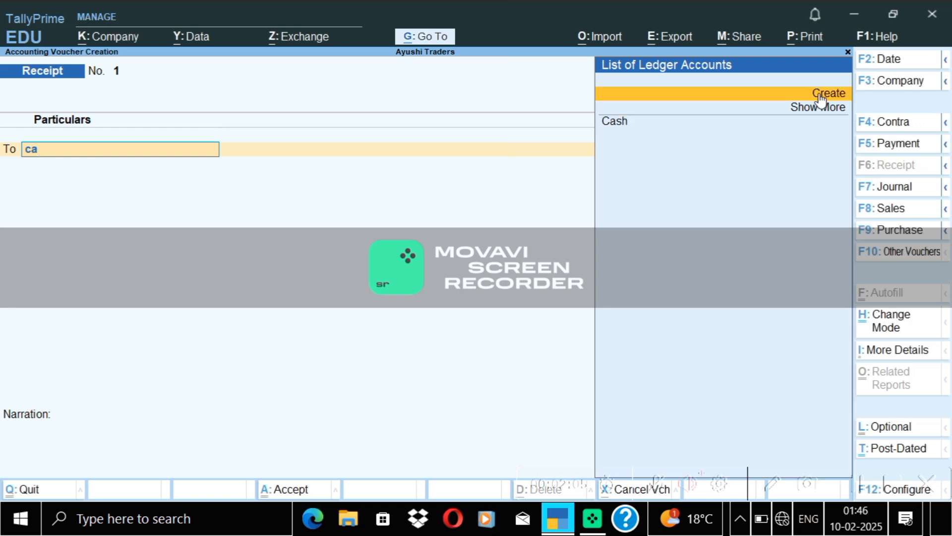
{"action": "left_click", "coordinate": [722, 90]}
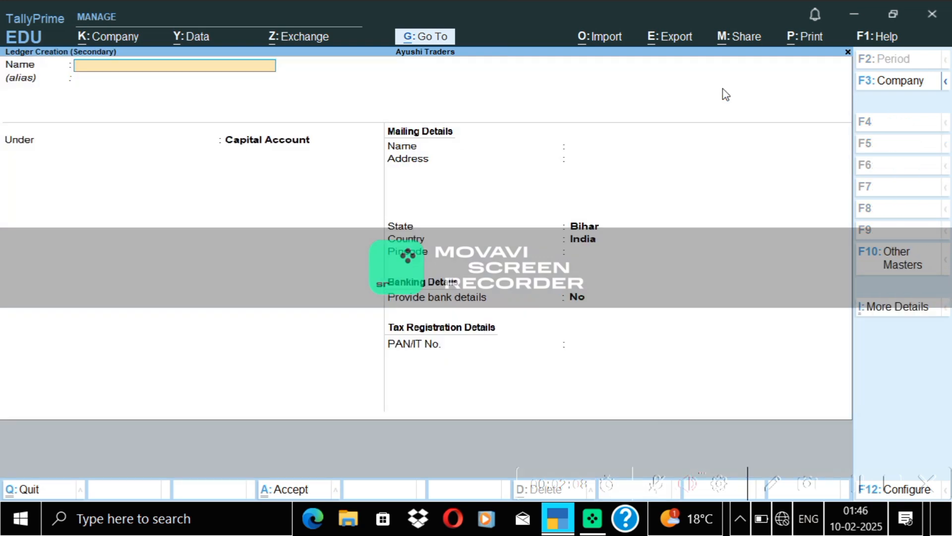
{"action": "type", "text": "Capital a/c"}
{"action": "key", "text": "Return"}
{"action": "key", "text": "Return"}
{"action": "key", "text": "Return"}
{"action": "key", "text": "Return"}
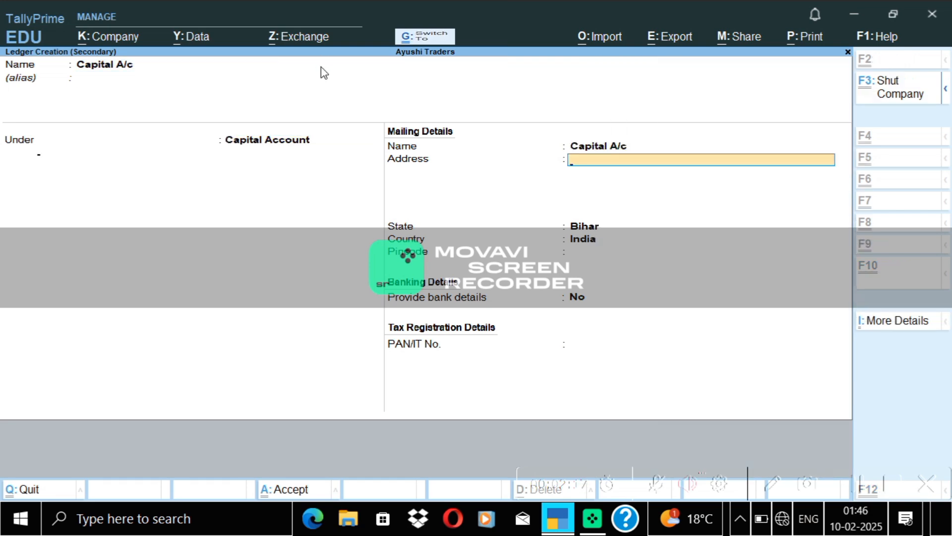
{"action": "key", "text": "ctrl+a"}
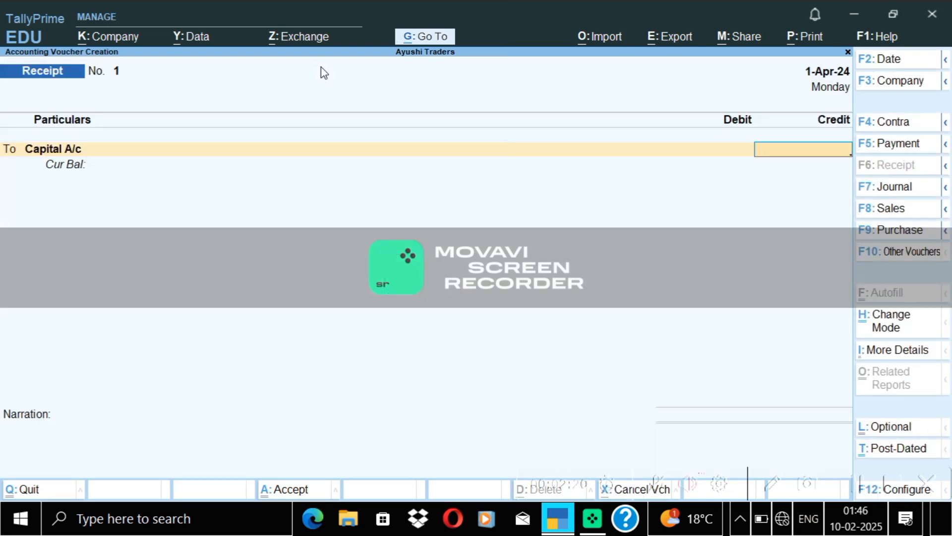
- Enter 10,00,000 as the credit amount for Capital A/c in the receipt voucher
{"action": "type", "text": "100"}
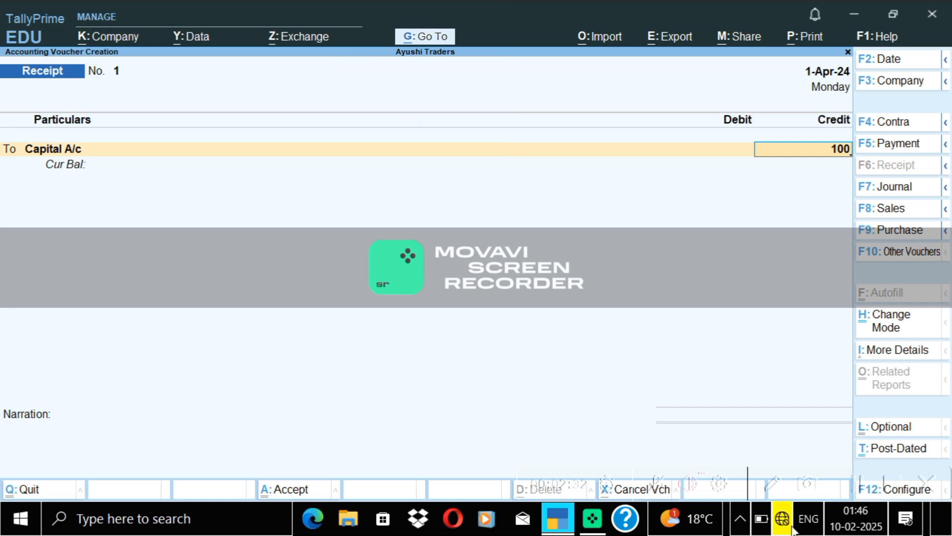
{"action": "left_click", "coordinate": [866, 482]}
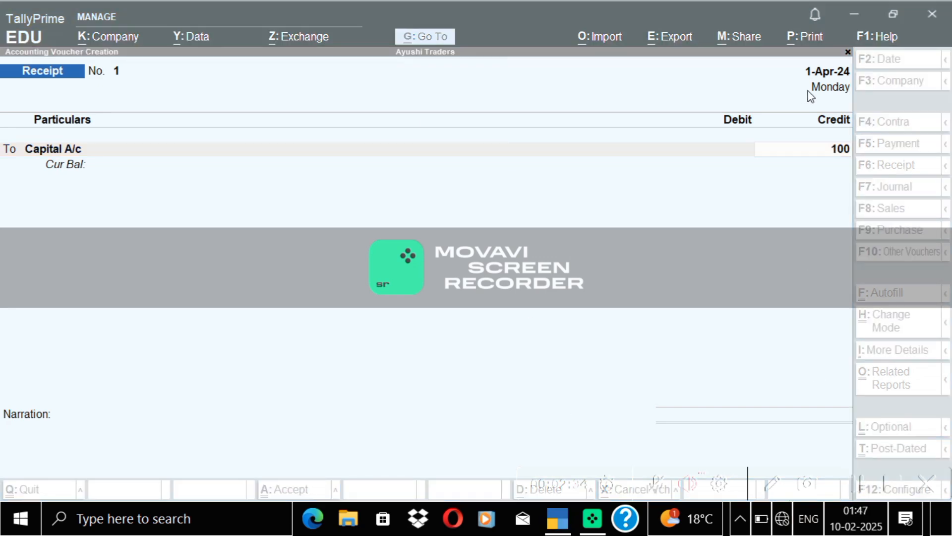
{"action": "left_click", "coordinate": [839, 160]}
{"action": "type", "text": "000"}
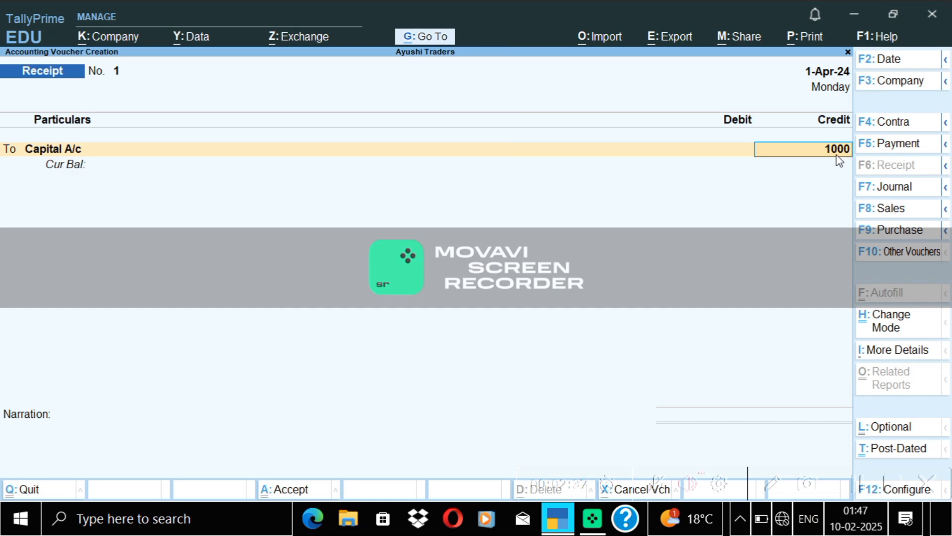
{"action": "type", "text": "000"}
{"action": "key", "text": "Return"}
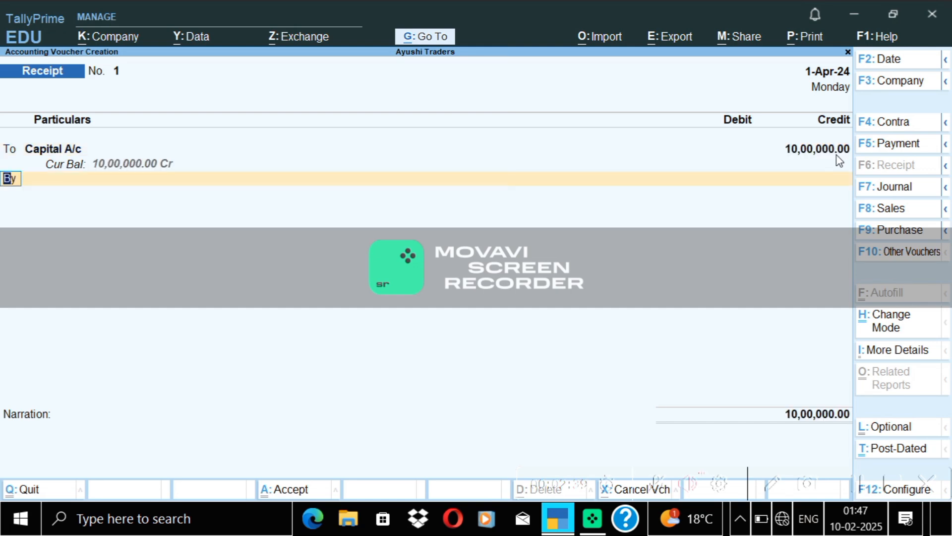
- Debit the Cash ledger with 10,00,000 and save the receipt voucher
{"action": "key", "text": "Return"}
{"action": "type", "text": "Cash"}
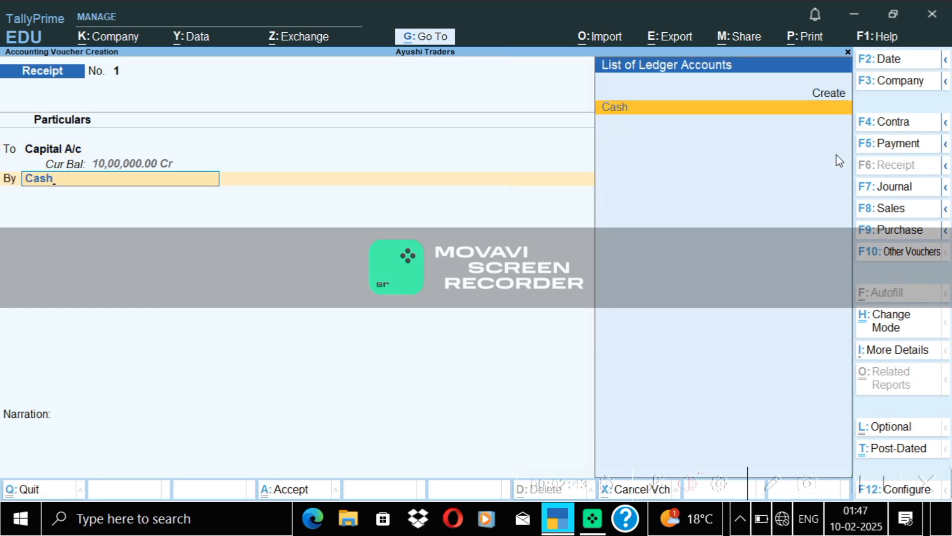
{"action": "key", "text": "Return"}
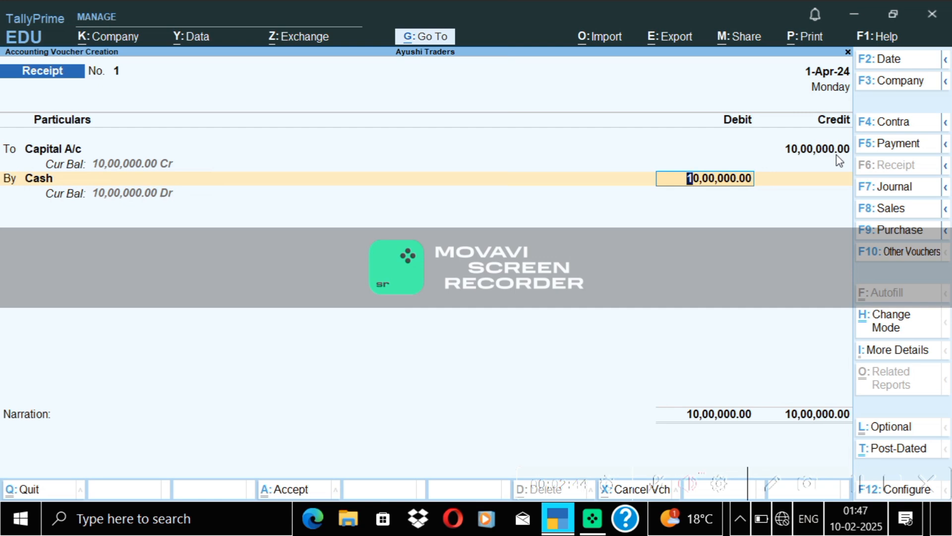
{"action": "key", "text": "ctrl"}
{"action": "key", "text": "ctrl+a"}
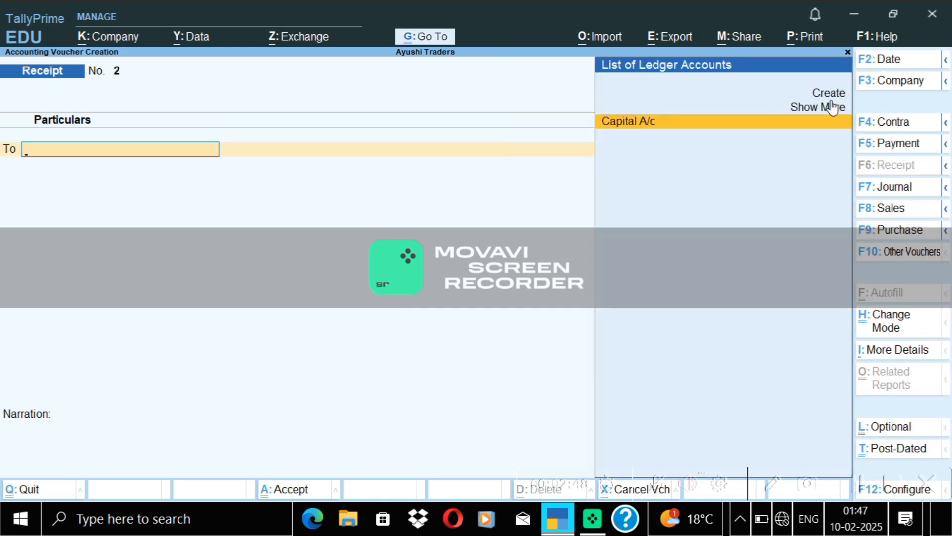
- Open a purchase voucher and enter supplier invoice number 165000 dated 1-Apr-24
{"action": "left_click", "coordinate": [900, 230]}
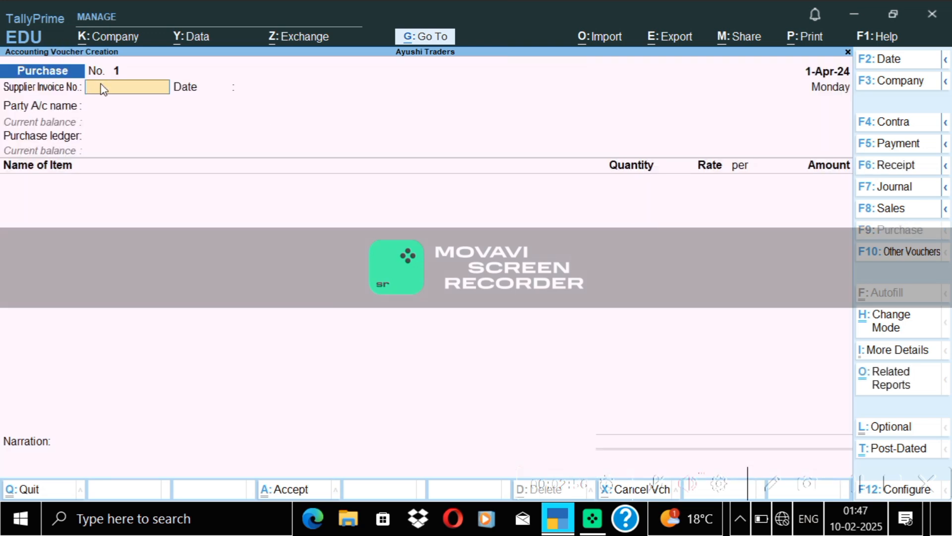
{"action": "type", "text": "165000"}
{"action": "key", "text": "Return"}
{"action": "key", "text": "Return"}
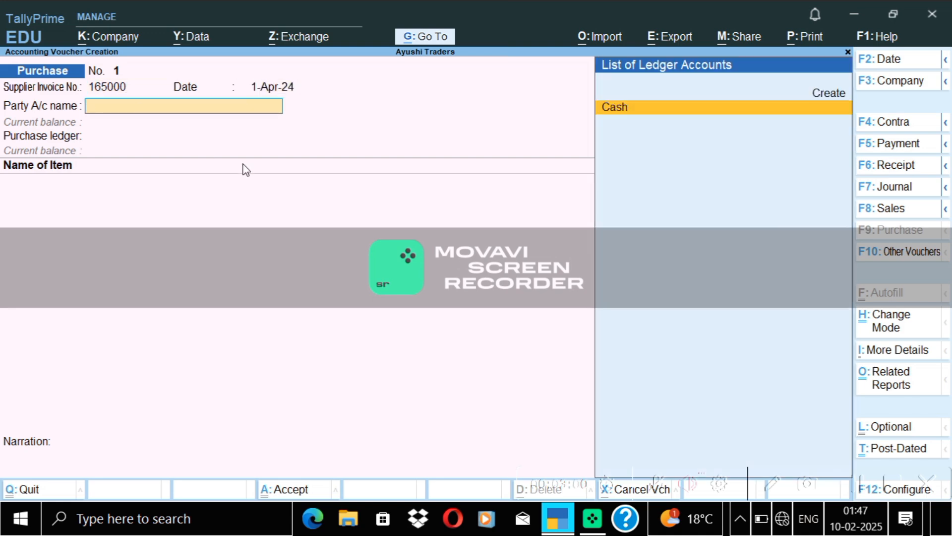
- Start a new ledger for the voucher's party account and name it "Sharad Bhrashtachri &Co."
{"action": "left_click", "coordinate": [824, 97]}
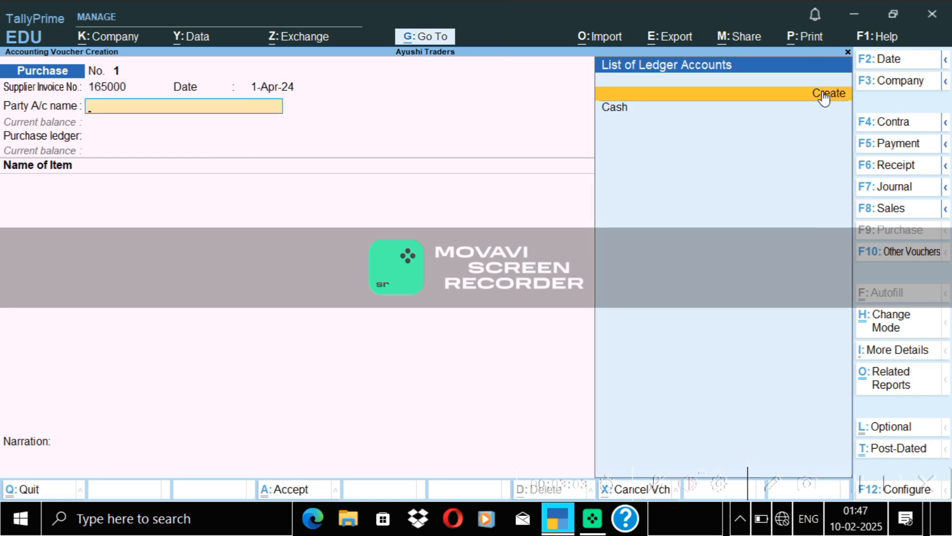
{"action": "left_click", "coordinate": [824, 98]}
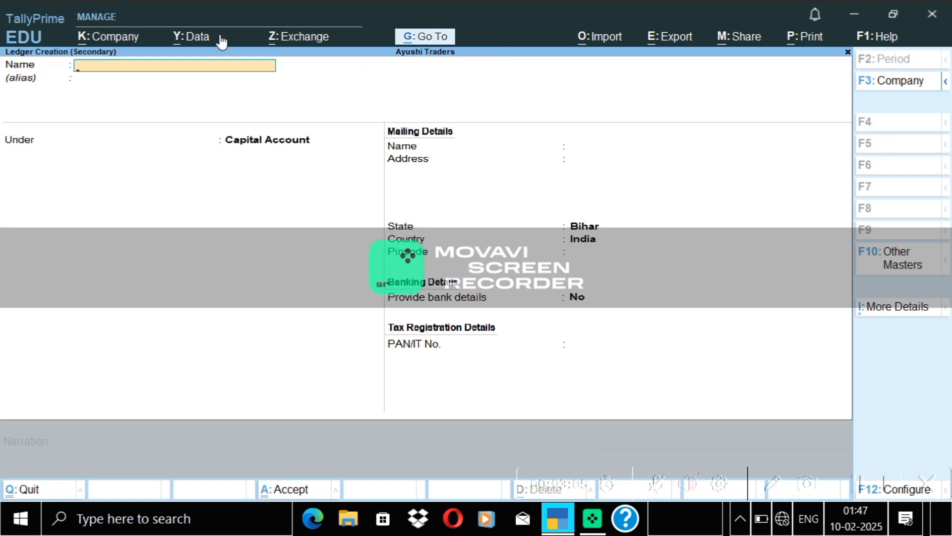
{"action": "type", "text": "Sha"}
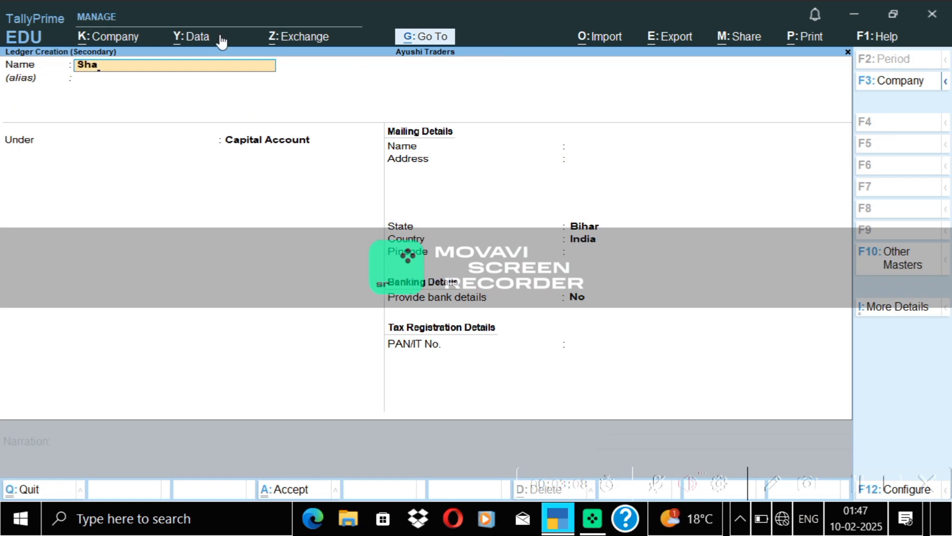
{"action": "type", "text": "rad Bhrashta"}
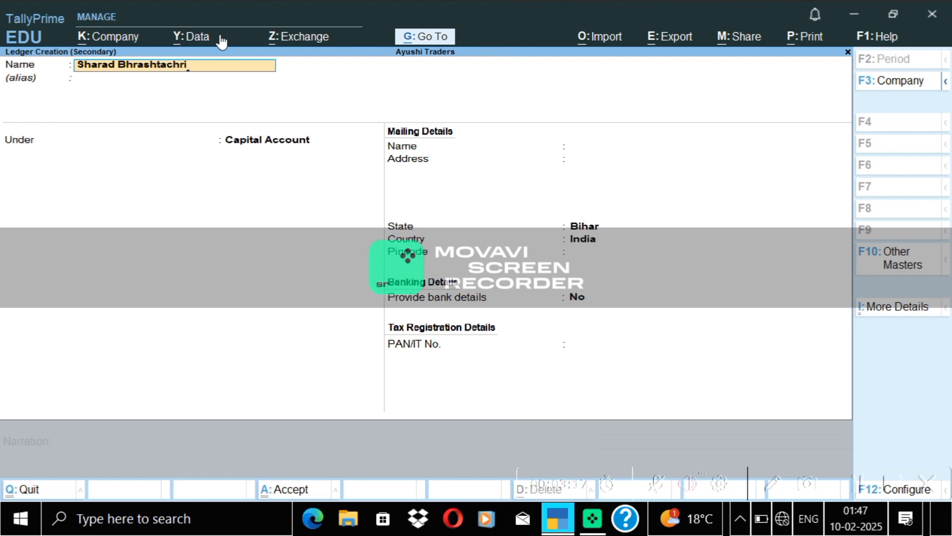
{"action": "type", "text": "chri &co."}
{"action": "key", "text": "Return"}
{"action": "key", "text": "Return"}
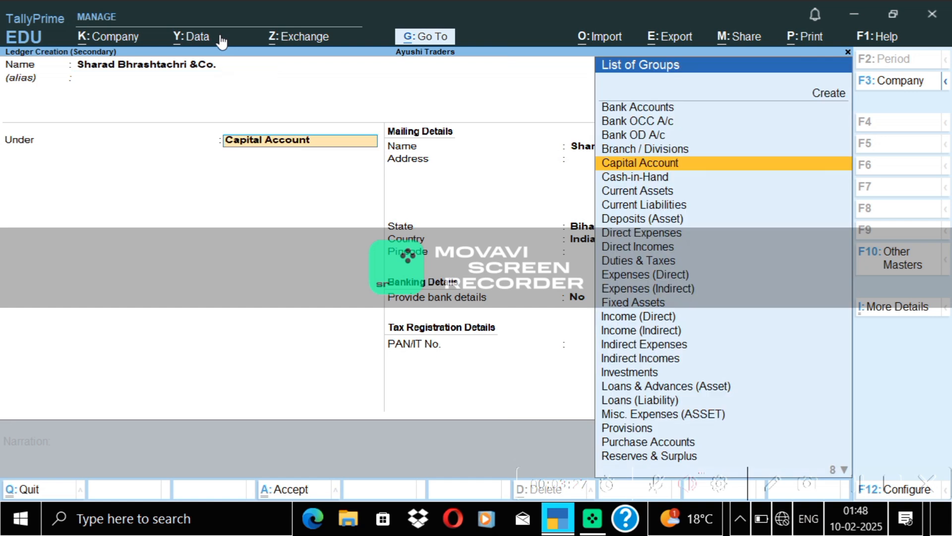
- Place the new party ledger under Sundry Creditors, save it with bill-by-bill balances kept, and accept the voucher's blank receipt and party details
{"action": "type", "text": "Cre"}
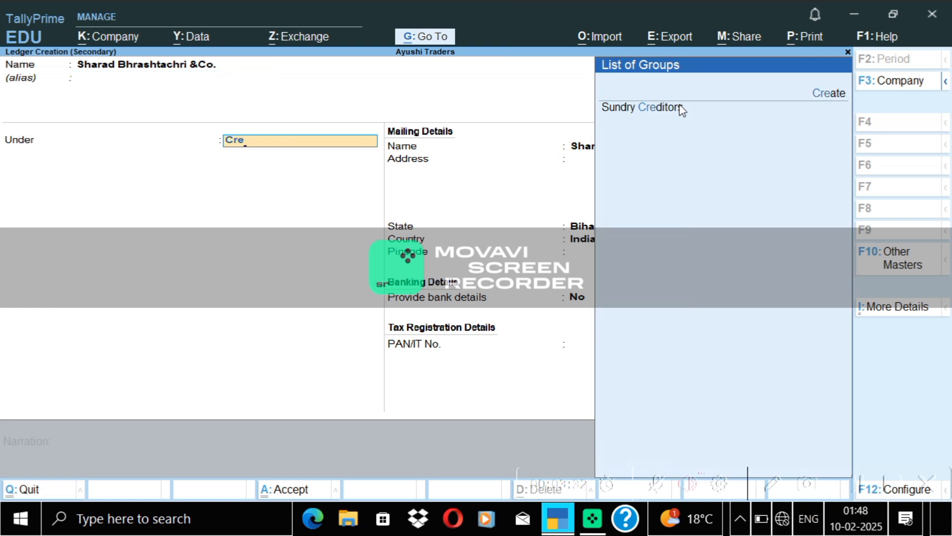
{"action": "left_click", "coordinate": [681, 108]}
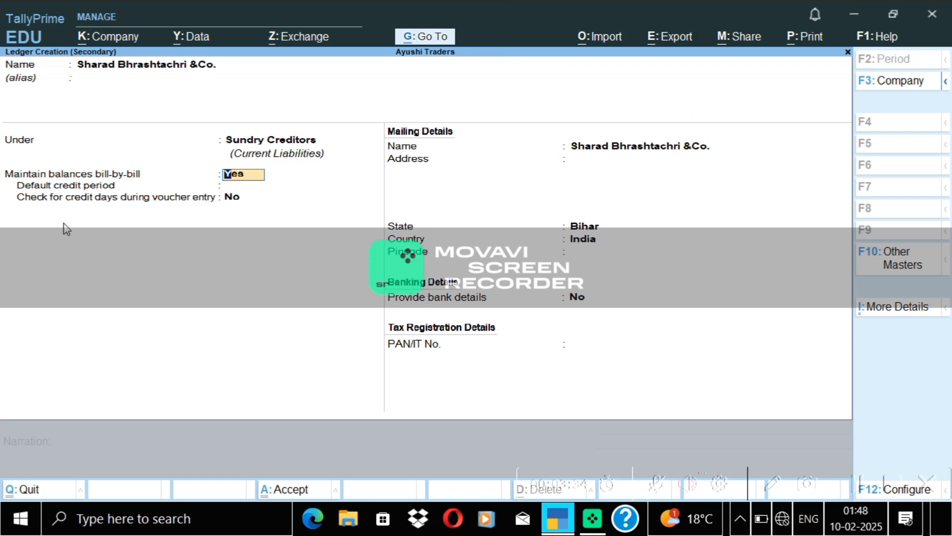
{"action": "key", "text": "Return"}
{"action": "key", "text": "Return"}
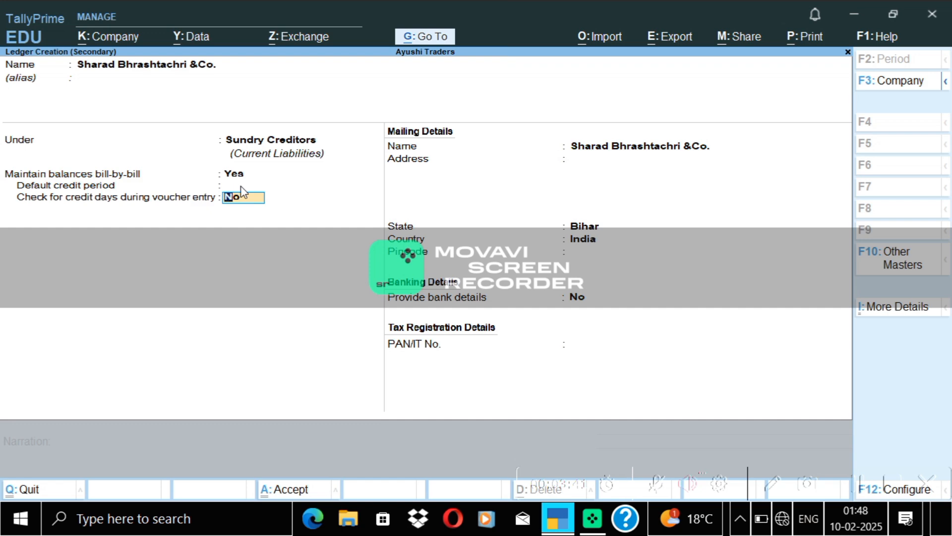
{"action": "key", "text": "Return"}
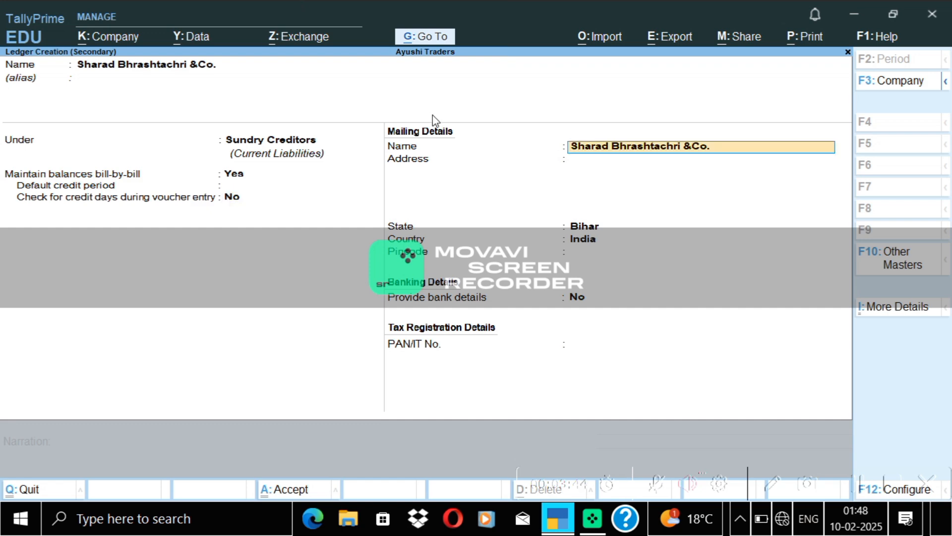
{"action": "key", "text": "ctrl+a"}
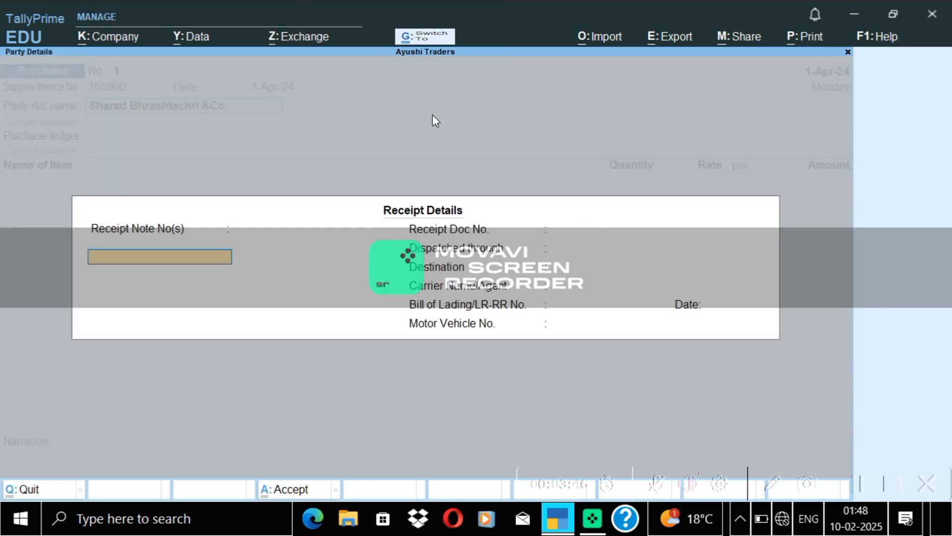
{"action": "key", "text": "ctrl+a"}
{"action": "key", "text": "ctrl+a"}
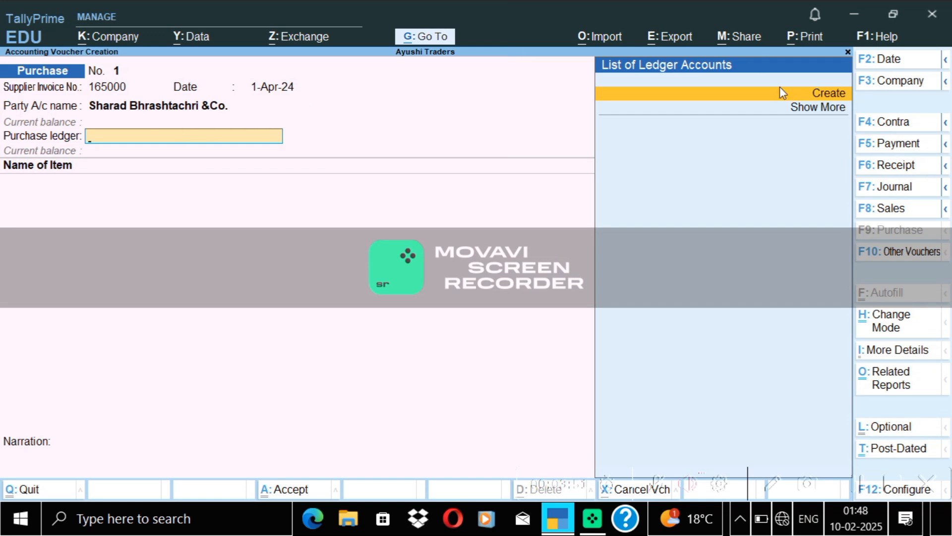
- Create the ledger "Purchase A/c" under Purchase Accounts and use it as the voucher's purchase ledger
{"action": "left_click", "coordinate": [817, 92]}
{"action": "type", "text": "P"}
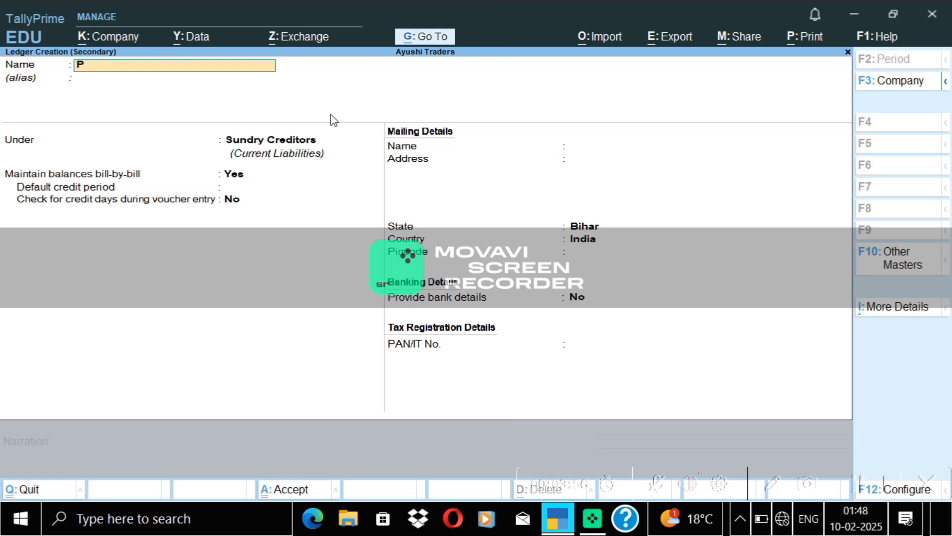
{"action": "type", "text": "urx"}
{"action": "type", "text": "ch"}
{"action": "type", "text": "ase a/c"}
{"action": "key", "text": "Return"}
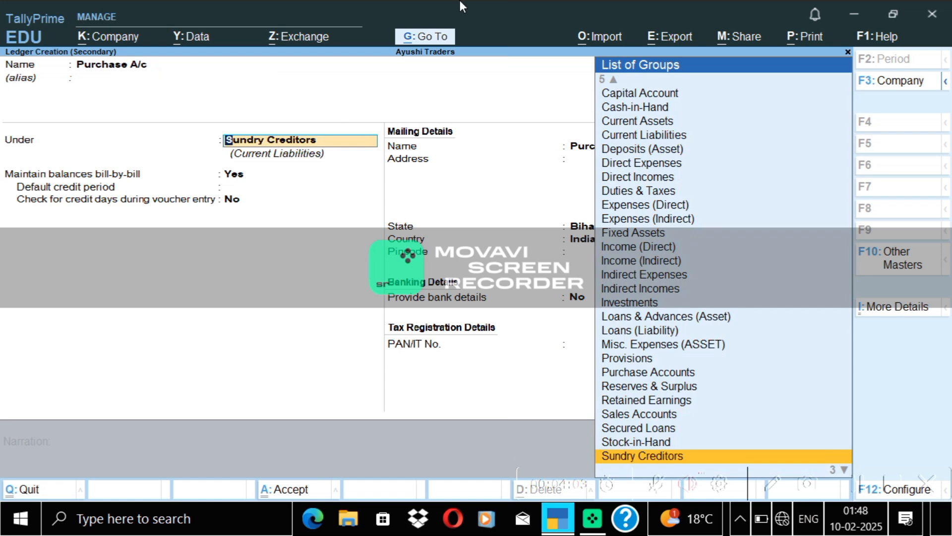
{"action": "type", "text": "P"}
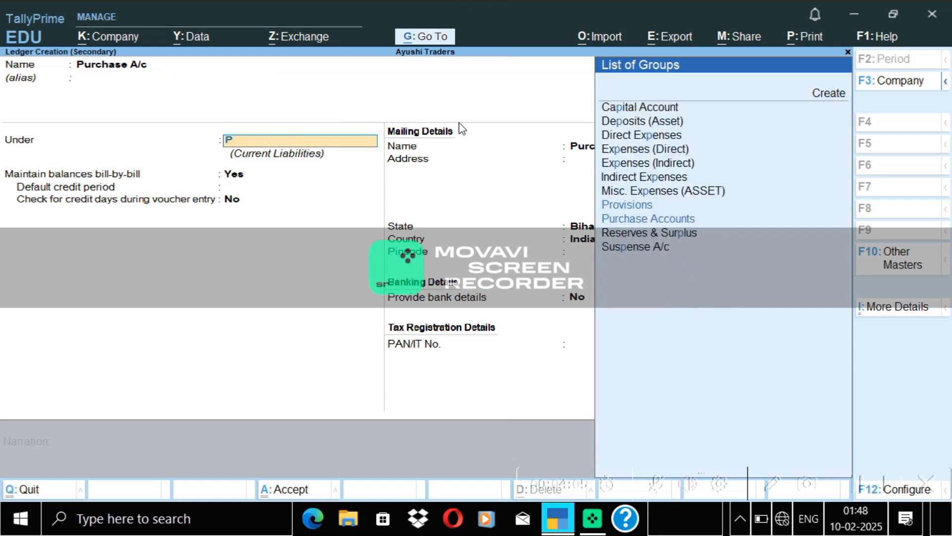
{"action": "type", "text": "u"}
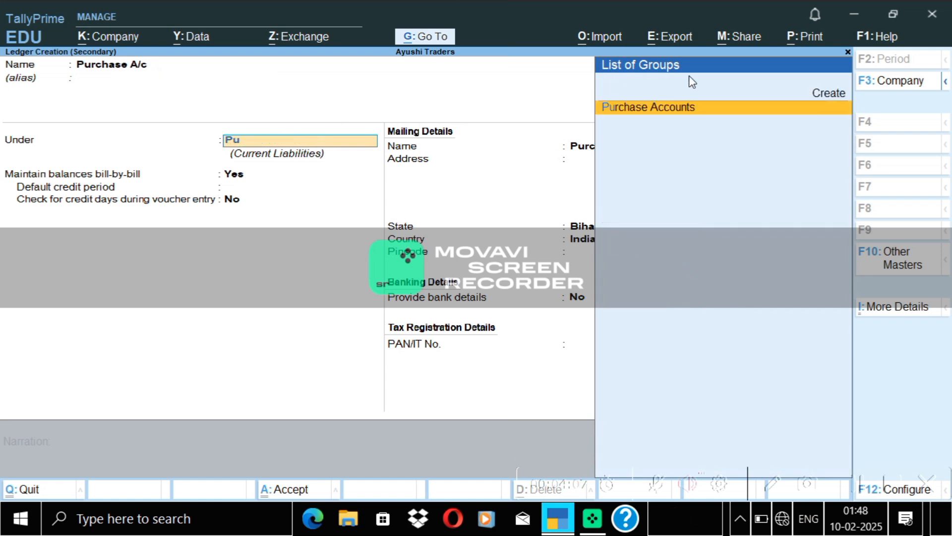
{"action": "left_click", "coordinate": [693, 112]}
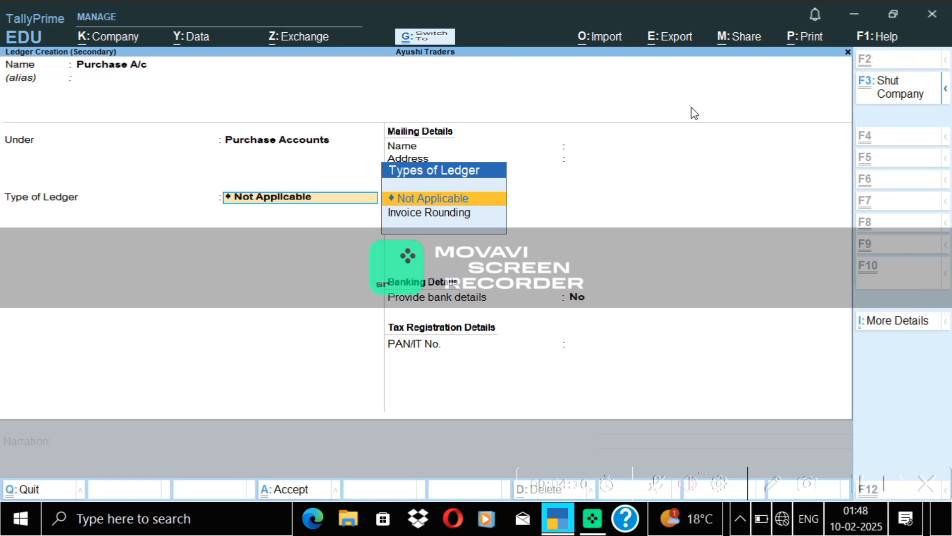
{"action": "key", "text": "ctrl+a"}
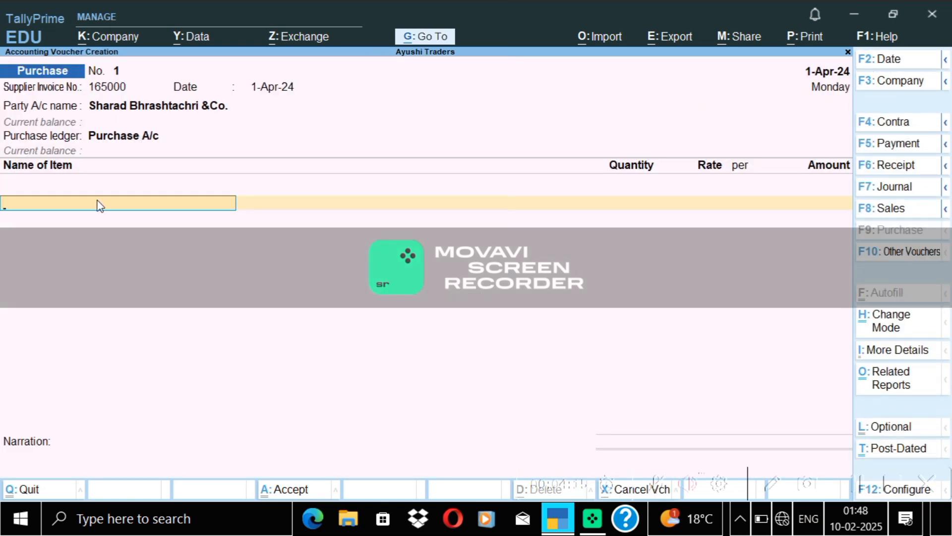
- Try to enter a stock item beginning with "T" in the purchase voucher, and quit the voucher without saving
{"action": "type", "text": "T"}
{"action": "key", "text": "Return"}
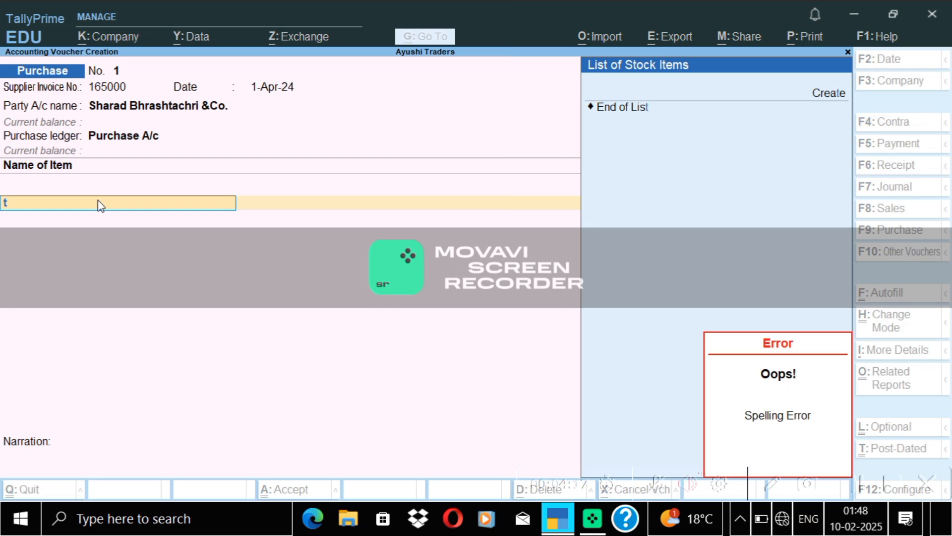
{"action": "left_click", "coordinate": [848, 52]}
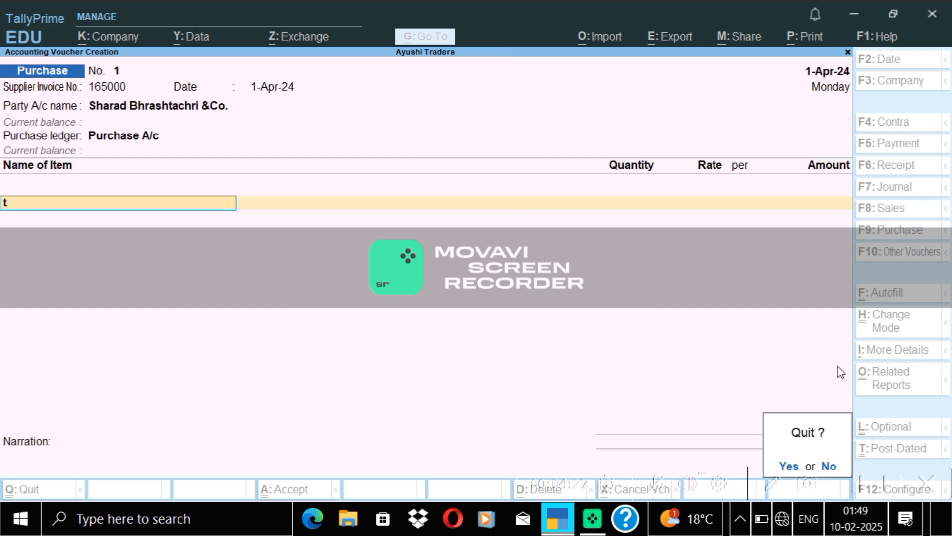
{"action": "left_click", "coordinate": [790, 466]}
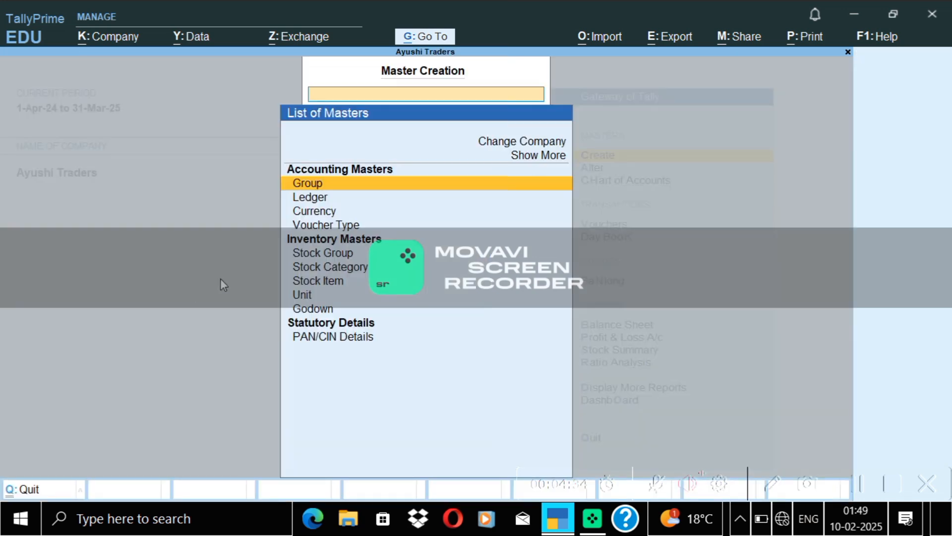
{"action": "left_click", "coordinate": [337, 279]}
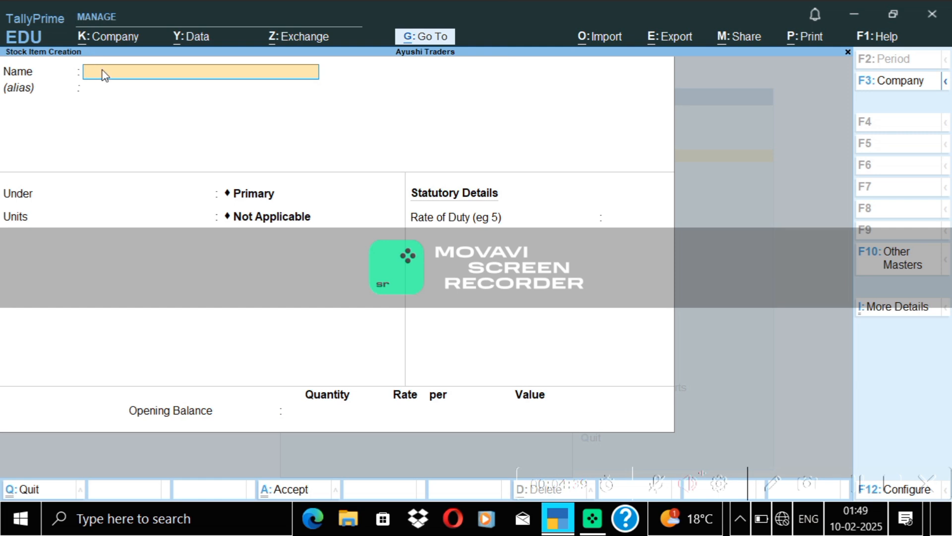
{"action": "type", "text": "Tv"}
{"action": "type", "text": "son"}
{"action": "type", "text": "e"}
{"action": "key", "text": "BackSpace"}
{"action": "type", "text": "ida 21"}
{"action": "key", "text": "Return"}
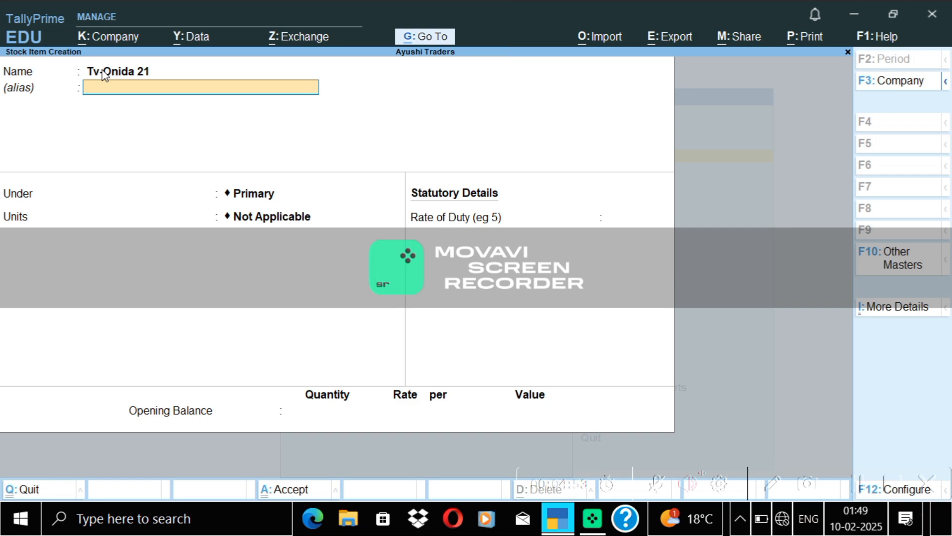
{"action": "key", "text": "Escape"}
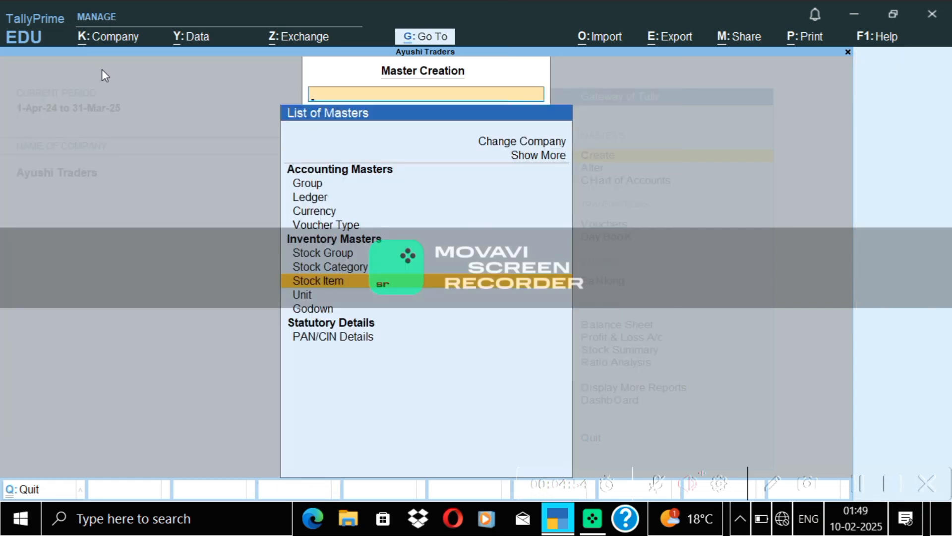
- Create the stock item "Tv-Onida 21" with the default group and unit settings
{"action": "left_click", "coordinate": [369, 283]}
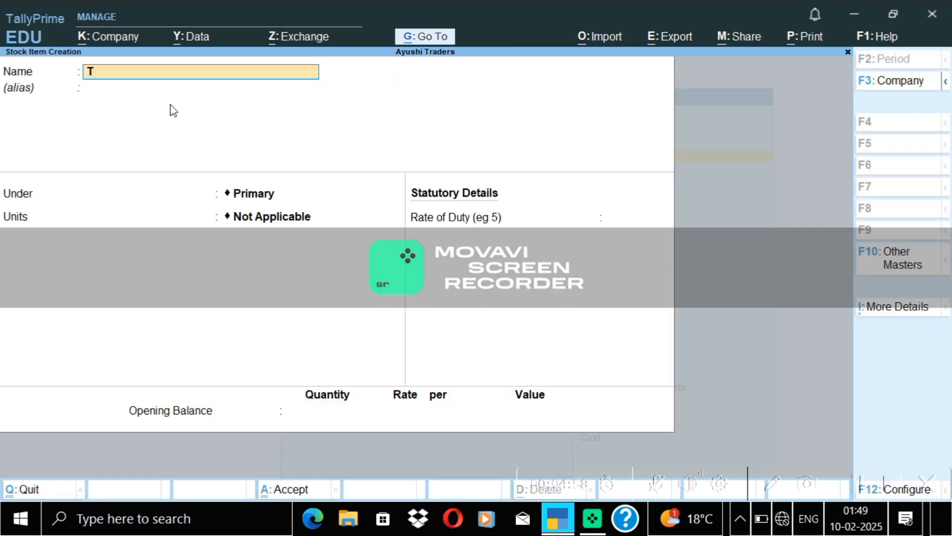
{"action": "type", "text": "Tv-Onida 21"}
{"action": "key", "text": "ctrl+a"}
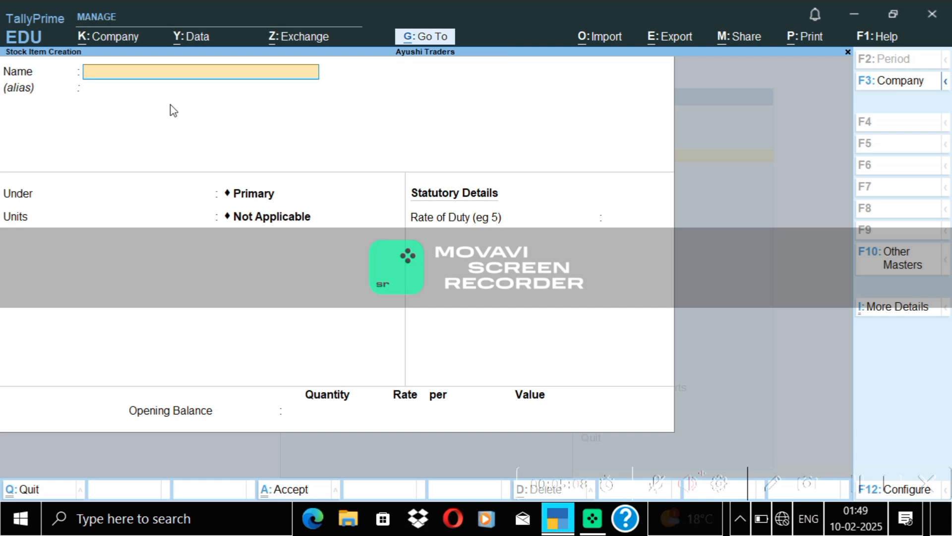
- Create the stock item "Fridge-LG 300 Ltr." with the default group and unit settings
{"action": "type", "text": "Fridge"}
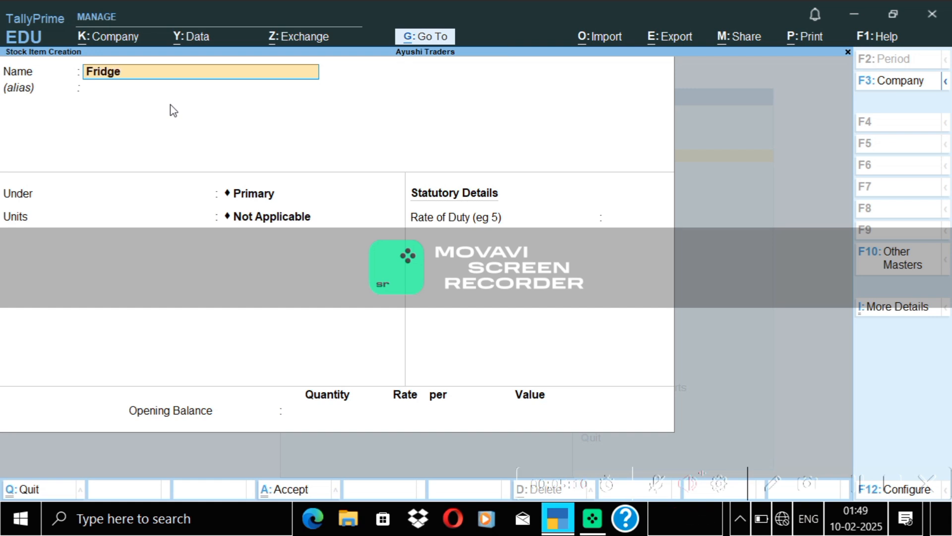
{"action": "type", "text": "-lg"}
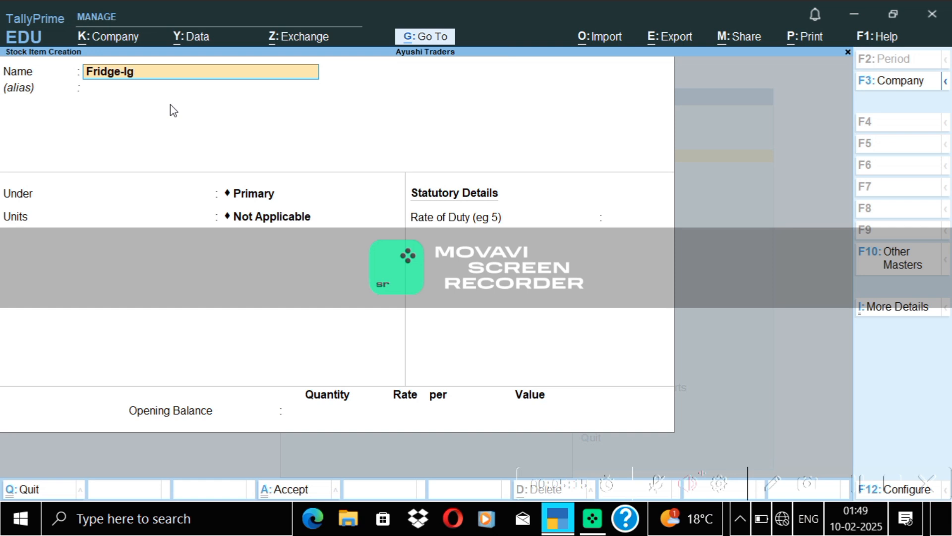
{"action": "key", "text": "BackSpace"}
{"action": "type", "text": "G 300 Ly"}
{"action": "key", "text": "BackSpace"}
{"action": "type", "text": "tr."}
{"action": "key", "text": "Return"}
{"action": "key", "text": "ctrl+a"}
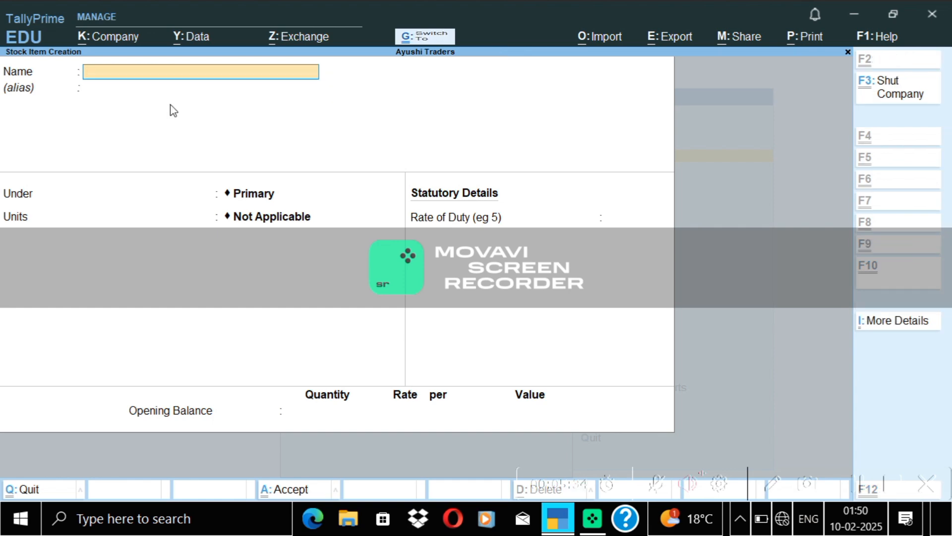
- Create the stock item "Laptop-Loneva" with the default group and unit settings
{"action": "type", "text": "La"}
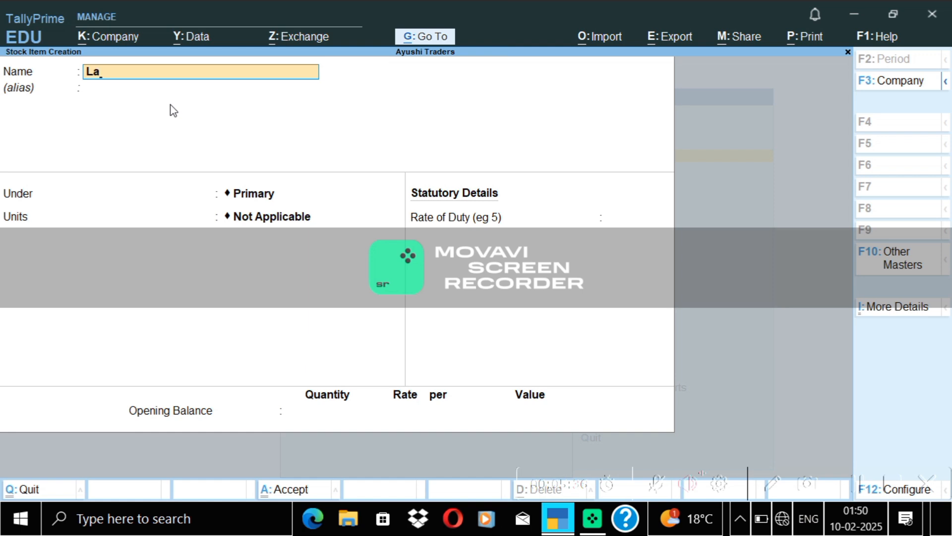
{"action": "type", "text": "["}
{"action": "key", "text": "BackSpace"}
{"action": "type", "text": "ptop-Loneva"}
{"action": "key", "text": "ctrl+a"}
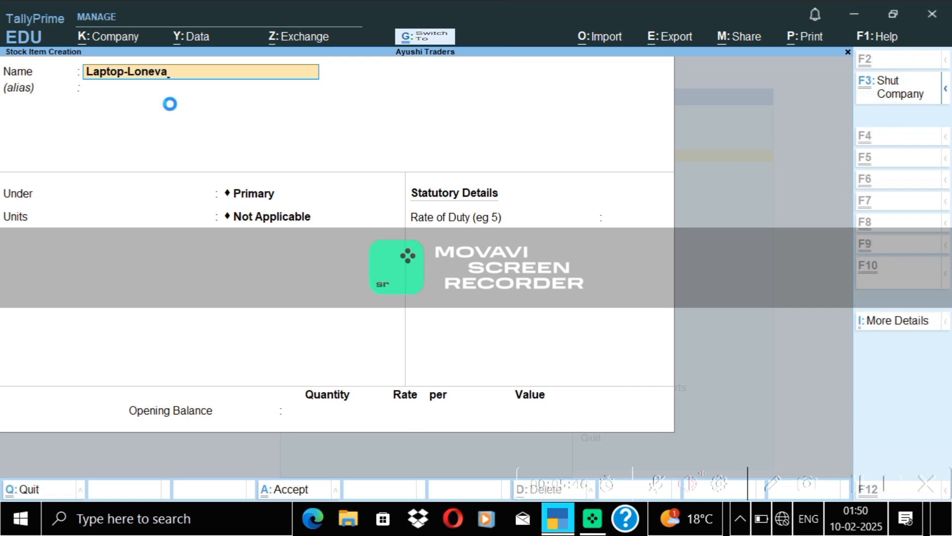
- Leave stock item creation and open a new purchase voucher
{"action": "left_click", "coordinate": [848, 52]}
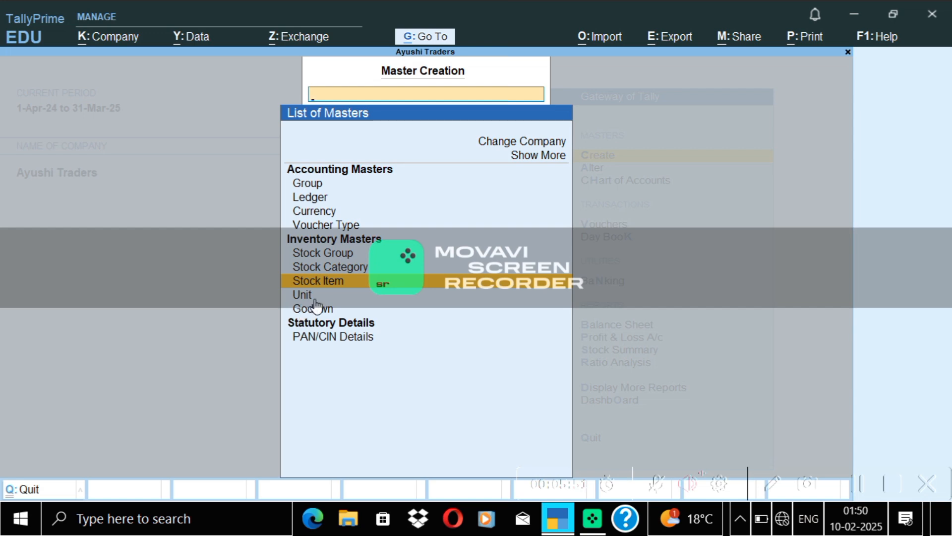
{"action": "left_click", "coordinate": [848, 52]}
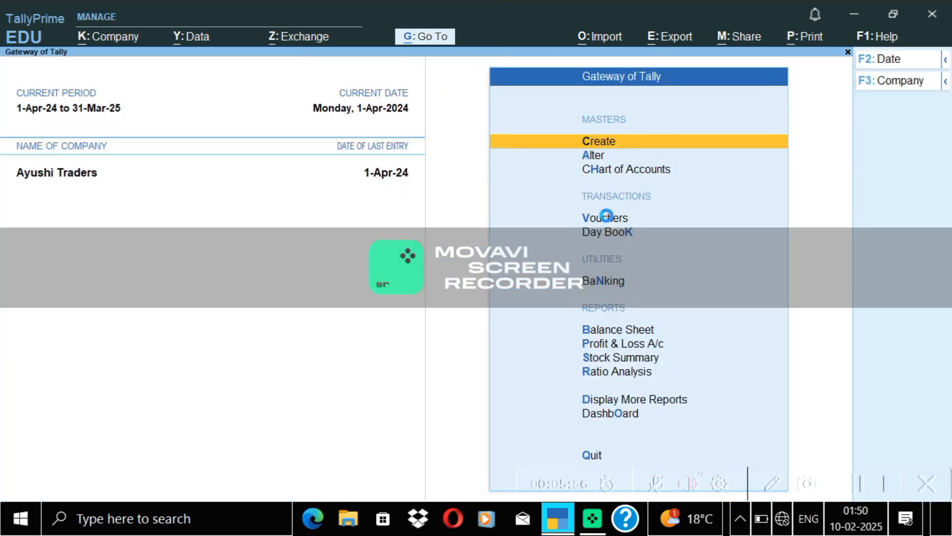
{"action": "left_click", "coordinate": [607, 219]}
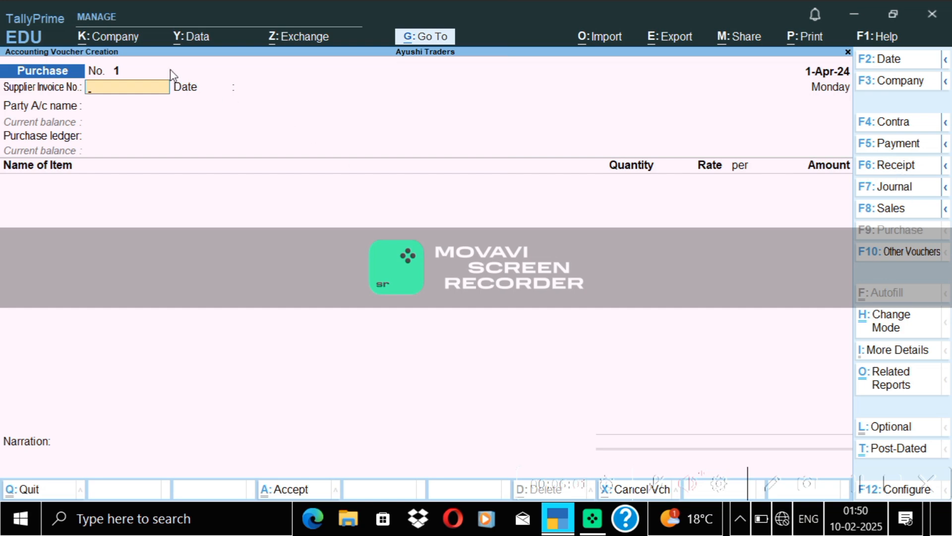
- Enter supplier invoice number 165000 and select Sharad Bhrashtachri &Co. as the party, accepting the default receipt and party details
{"action": "type", "text": "165000"}
{"action": "key", "text": "Return"}
{"action": "key", "text": "Return"}
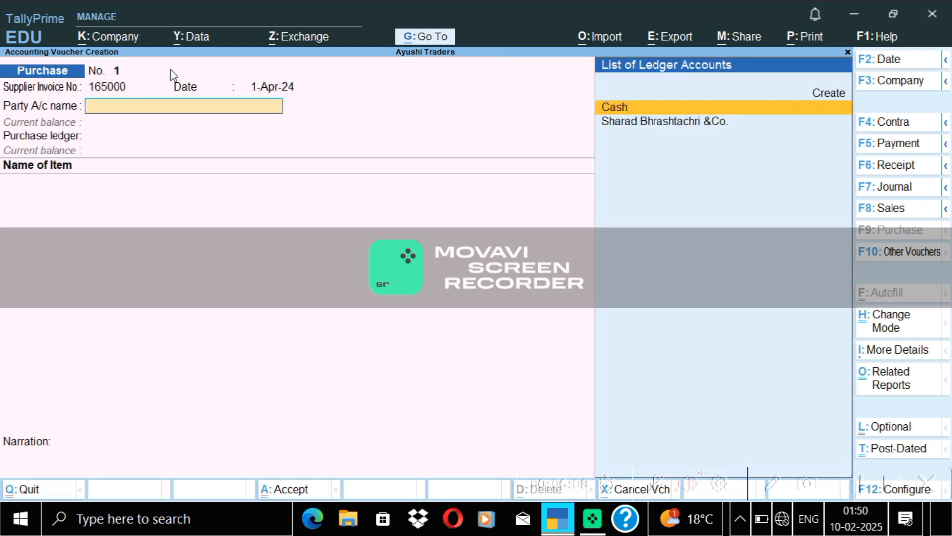
{"action": "left_click", "coordinate": [672, 122]}
{"action": "key", "text": "Return"}
{"action": "key", "text": "Return"}
{"action": "key", "text": "Return"}
{"action": "key", "text": "Return"}
{"action": "key", "text": "Return"}
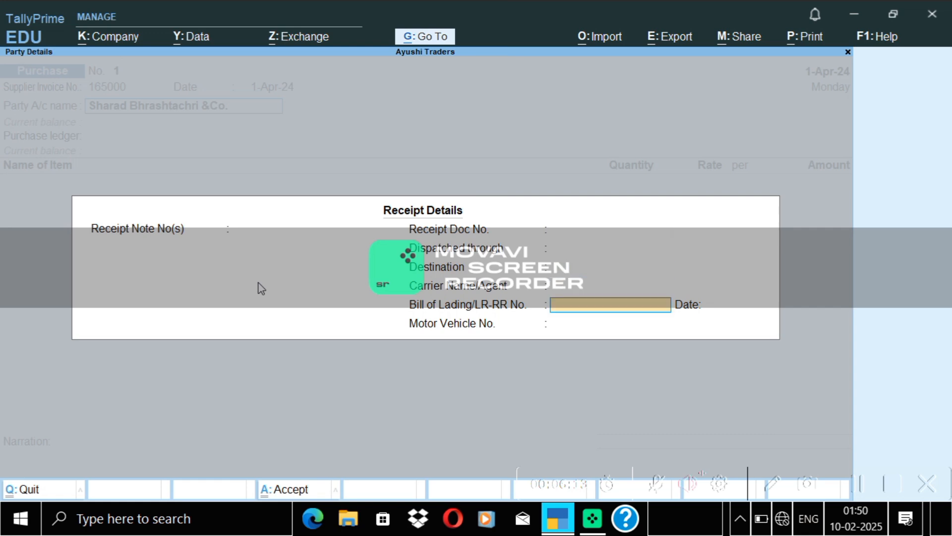
{"action": "key", "text": "Return"}
{"action": "key", "text": "Return"}
{"action": "key", "text": "Return"}
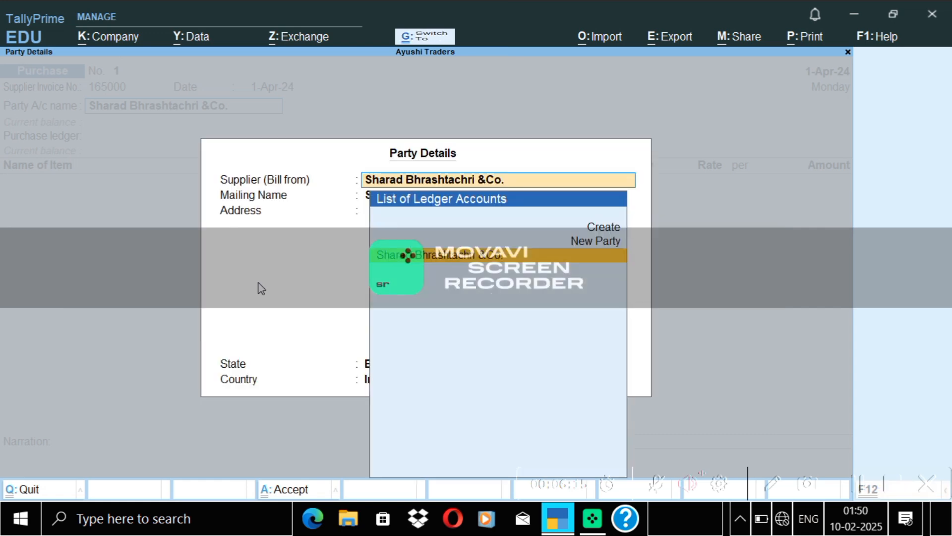
{"action": "key", "text": "ctrl+a"}
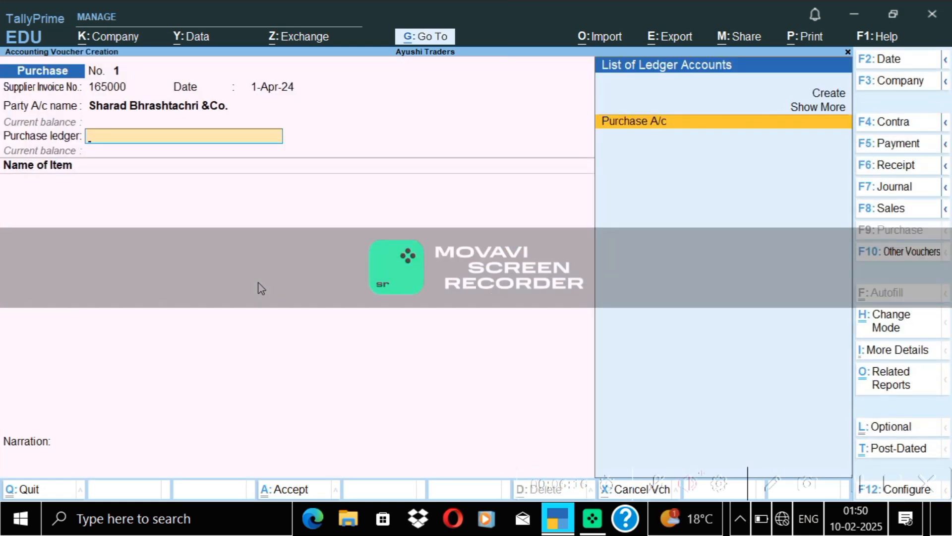
- Choose Purchase A/c as the purchase ledger and try to enter 15 for the stock item Tv-Onida 21
{"action": "left_click", "coordinate": [615, 124]}
{"action": "type", "text": "Tv"}
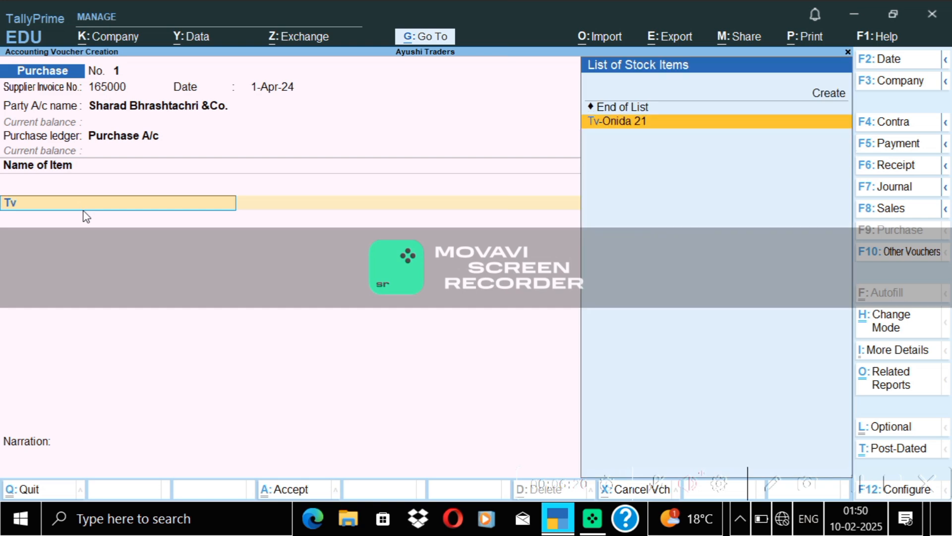
{"action": "left_click", "coordinate": [626, 124]}
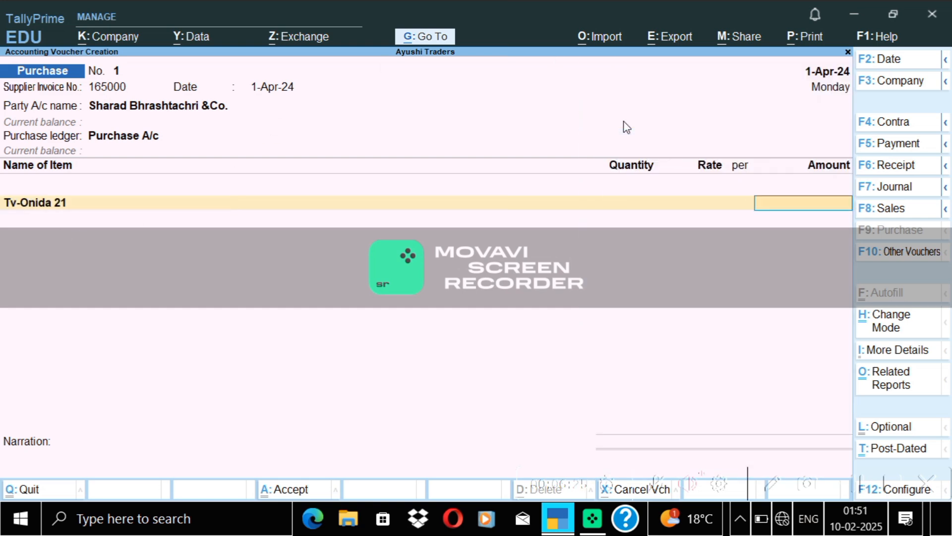
{"action": "type", "text": "15"}
{"action": "key", "text": "BackSpace"}
{"action": "key", "text": "BackSpace"}
{"action": "key", "text": "BackSpace"}
{"action": "key", "text": "Up"}
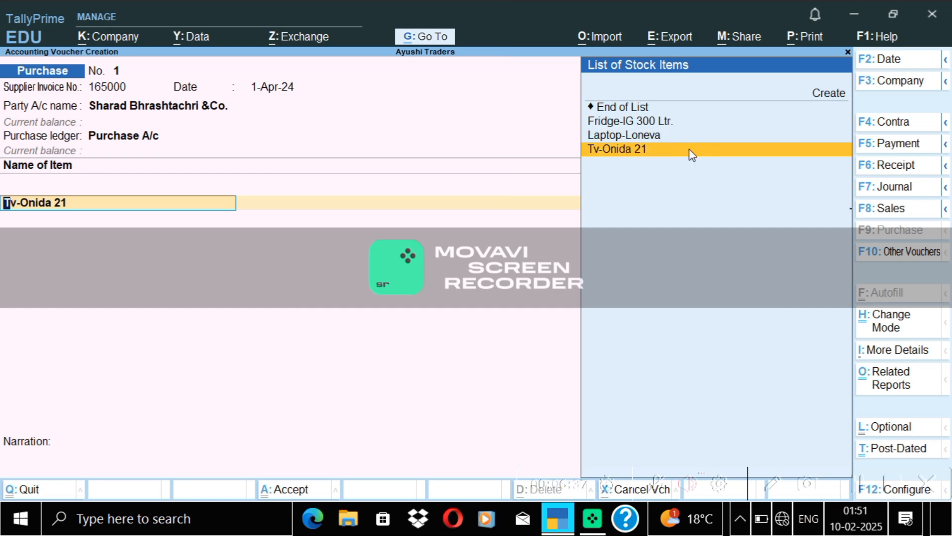
{"action": "left_click", "coordinate": [691, 152]}
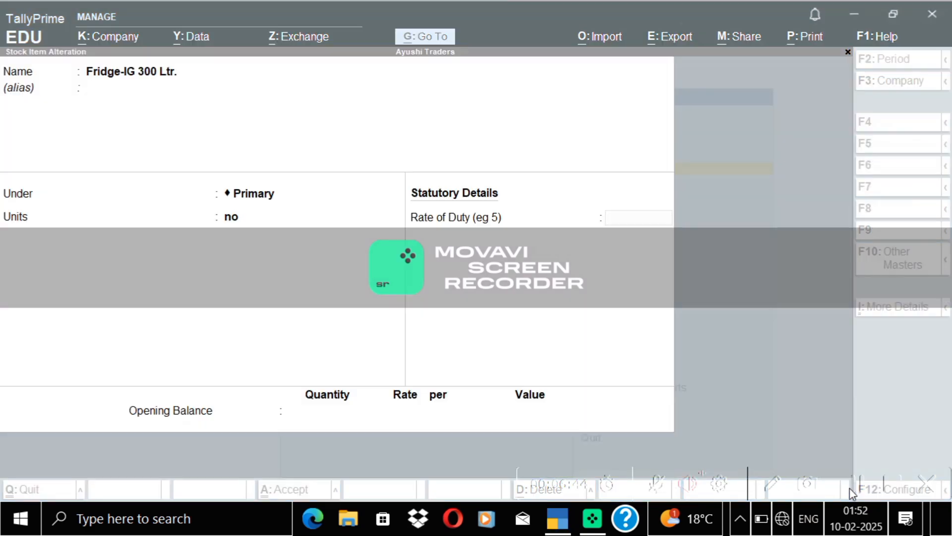
- Quit the open Fridge-IG 300 Ltr. alteration without saving and return to the Gateway of Tally
{"action": "left_click", "coordinate": [851, 53]}
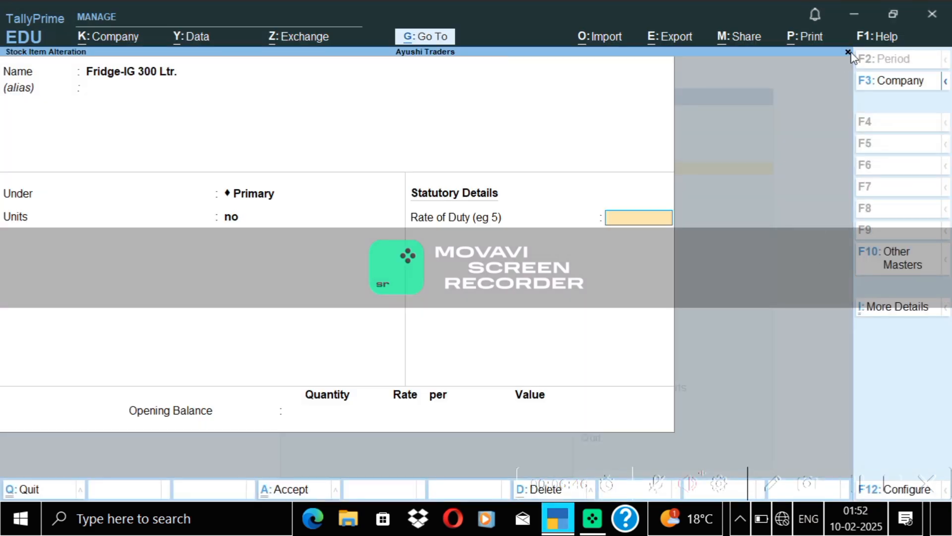
{"action": "left_click", "coordinate": [849, 53]}
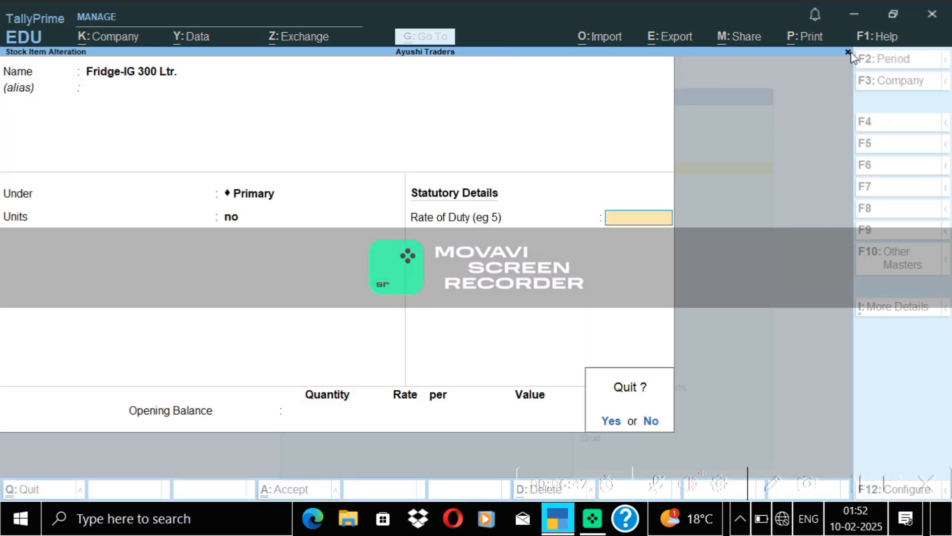
{"action": "left_click", "coordinate": [618, 422]}
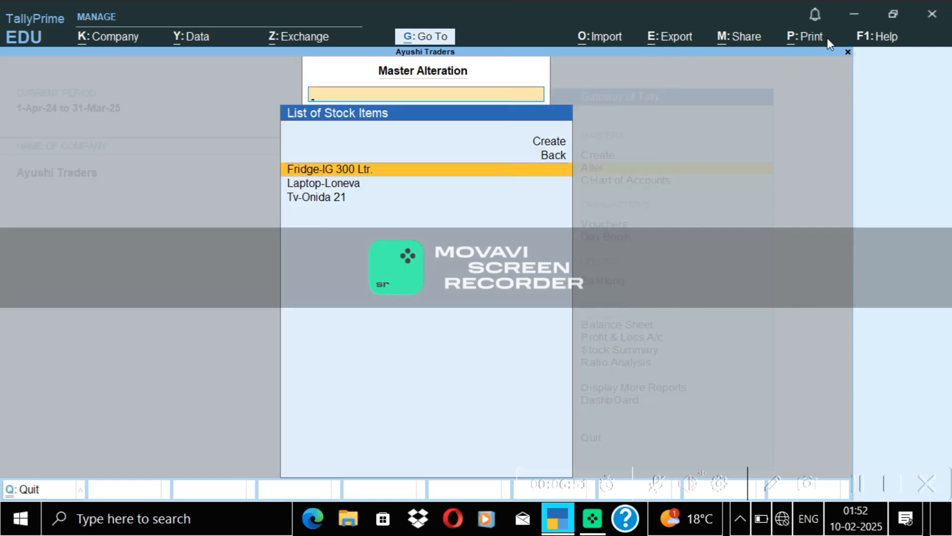
{"action": "left_click", "coordinate": [848, 53]}
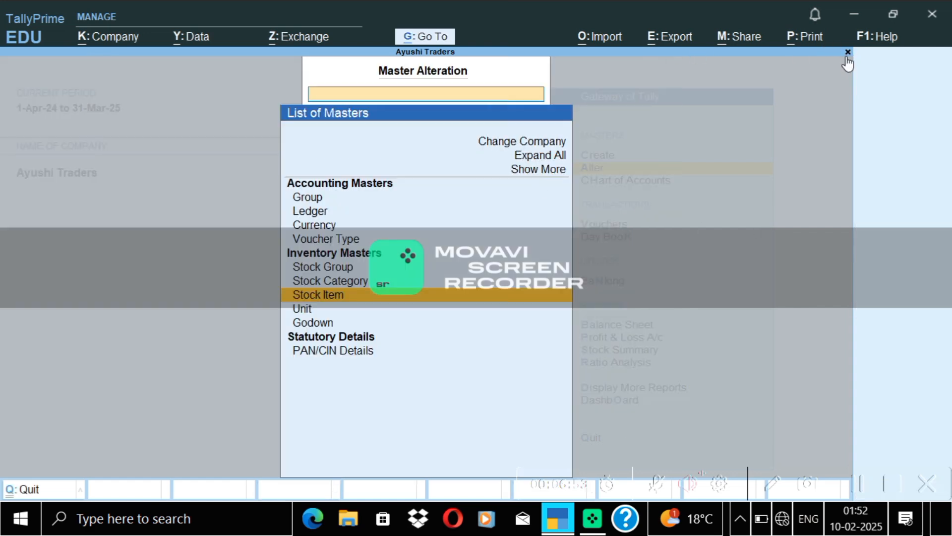
{"action": "left_click", "coordinate": [848, 54]}
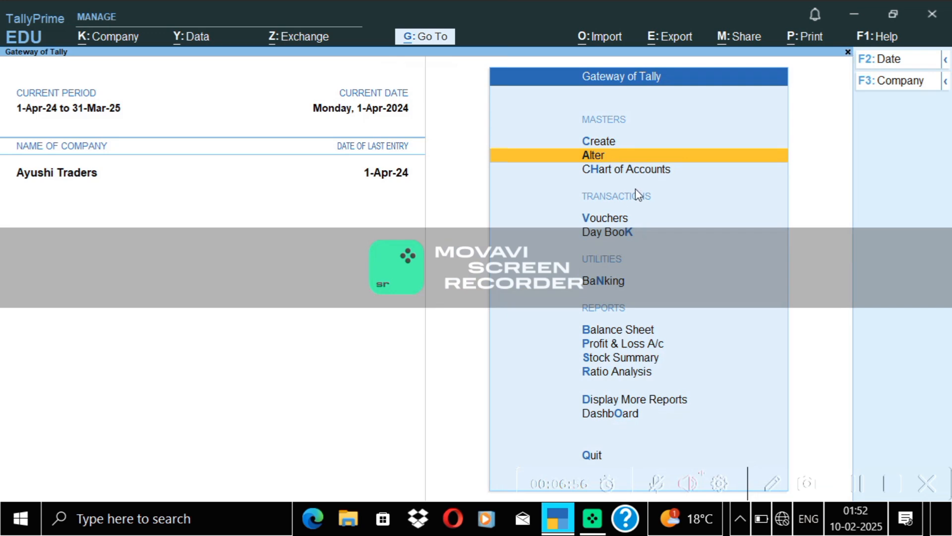
- Alter the stock item Fridge-IG 300 Ltr. to use the unit "no" and save it
{"action": "left_click", "coordinate": [674, 160]}
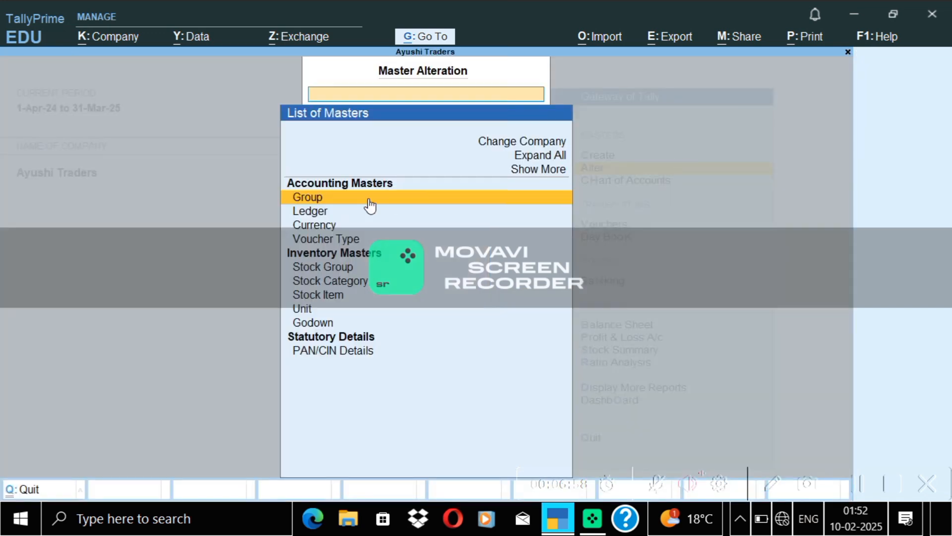
{"action": "left_click", "coordinate": [338, 296]}
{"action": "left_click", "coordinate": [438, 168]}
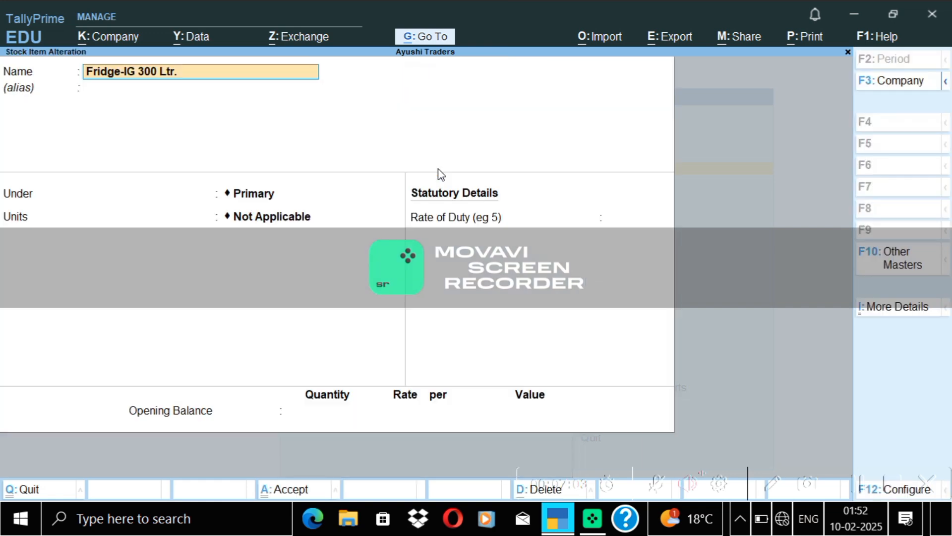
{"action": "left_click", "coordinate": [272, 217]}
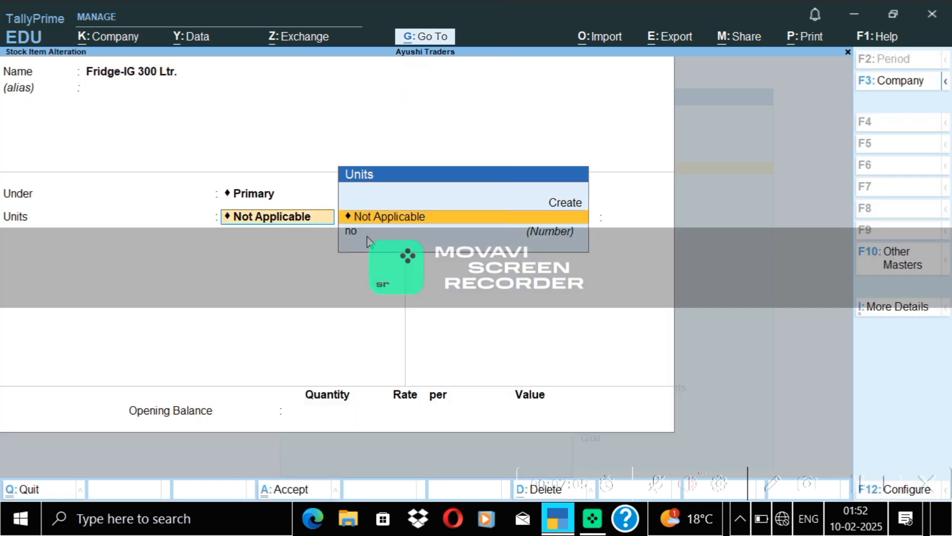
{"action": "left_click", "coordinate": [368, 241]}
{"action": "key", "text": "Up"}
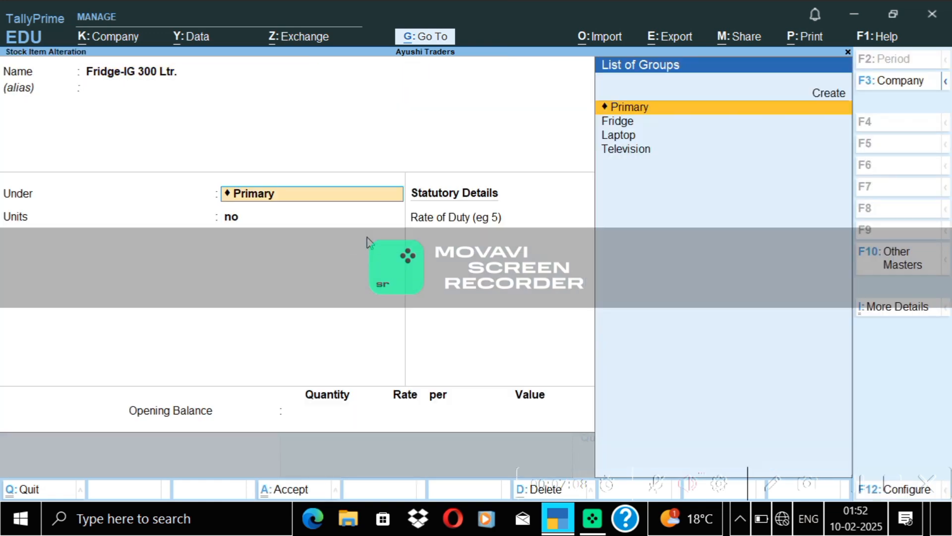
{"action": "key", "text": "ctrl+a"}
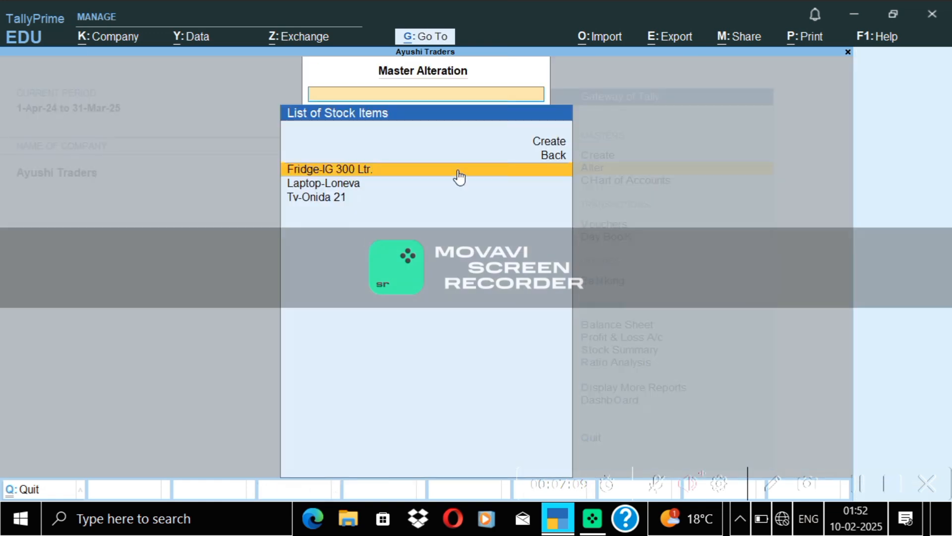
- Alter the stock item Laptop-Loneva to use the unit "no" and save it
{"action": "left_click", "coordinate": [363, 184]}
{"action": "left_click", "coordinate": [280, 222]}
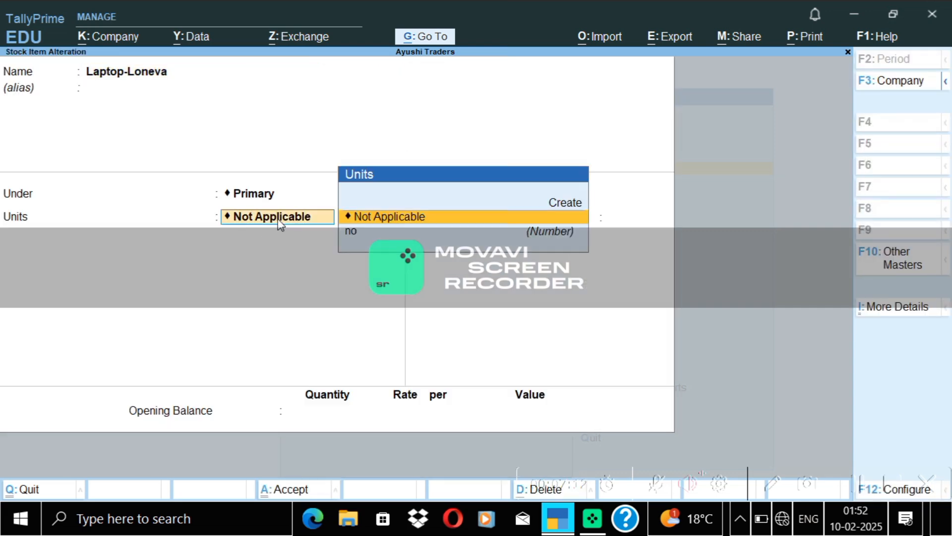
{"action": "left_click", "coordinate": [374, 233]}
{"action": "key", "text": "ctrl+a"}
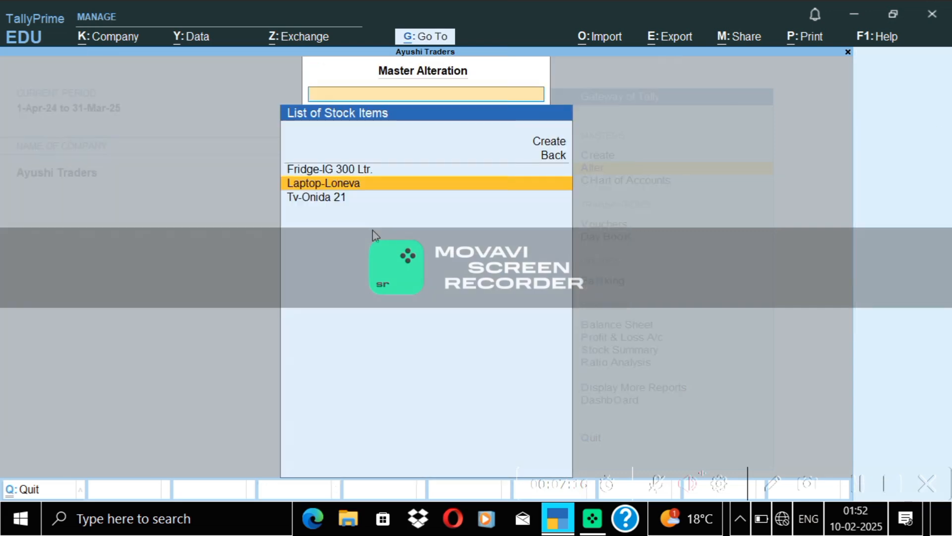
- Alter the stock item Tv-Onida 21 to use the unit "no" and save it
{"action": "left_click", "coordinate": [351, 200]}
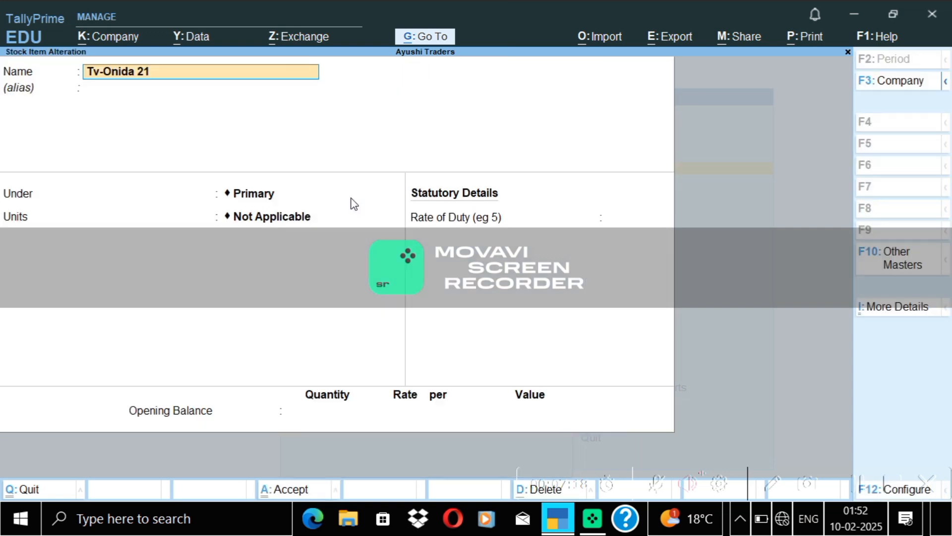
{"action": "left_click", "coordinate": [320, 215]}
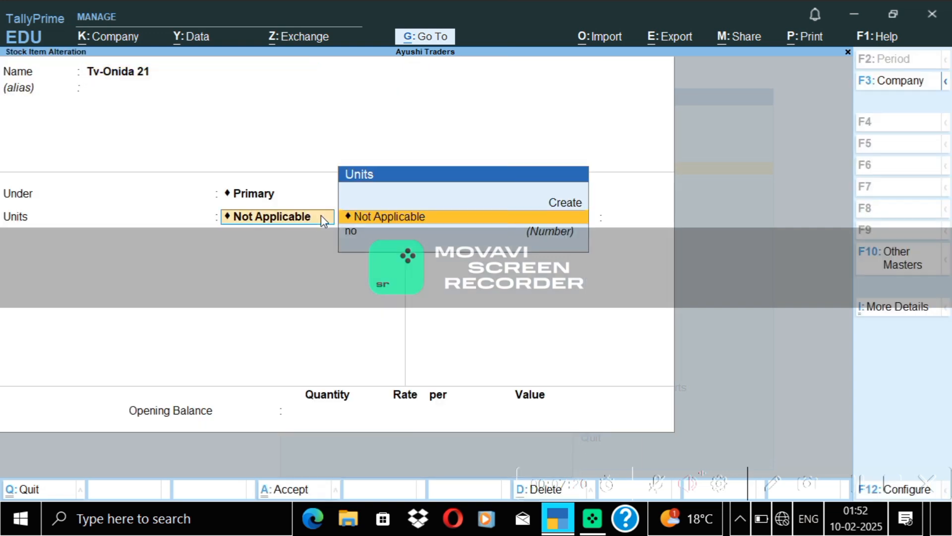
{"action": "left_click", "coordinate": [345, 232]}
{"action": "key", "text": "ctrl+a"}
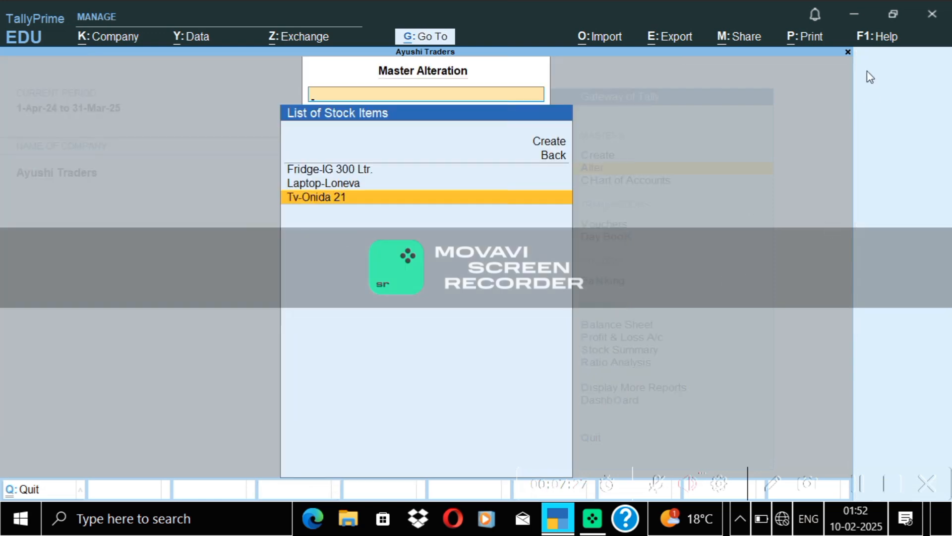
- Leave master alteration and open a new purchase voucher
{"action": "left_click", "coordinate": [848, 53]}
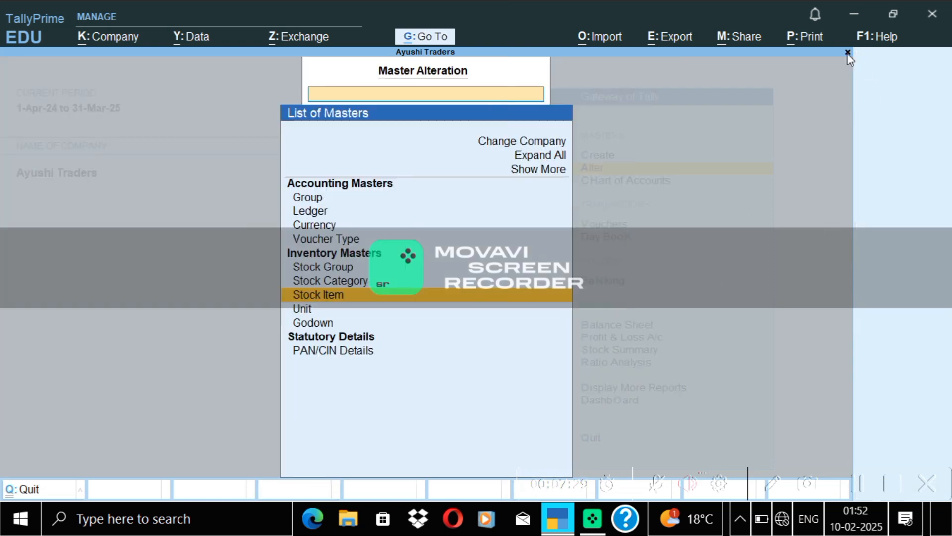
{"action": "left_click", "coordinate": [848, 52]}
{"action": "left_click", "coordinate": [636, 216]}
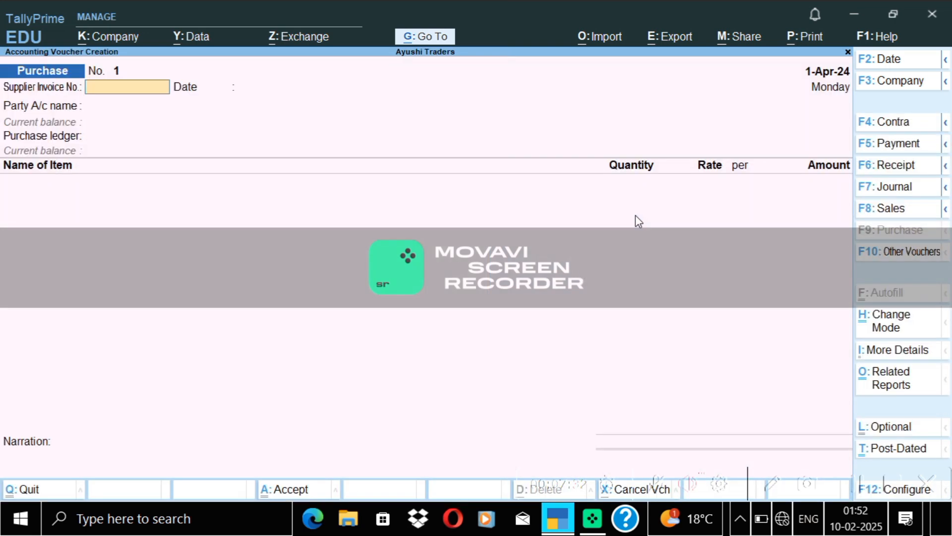
- Fill the purchase voucher header with supplier invoice number 165000, party Sharad Bhrashtachri &Co. and ledger Purchase A/c, keeping the default party details
{"action": "type", "text": "165000"}
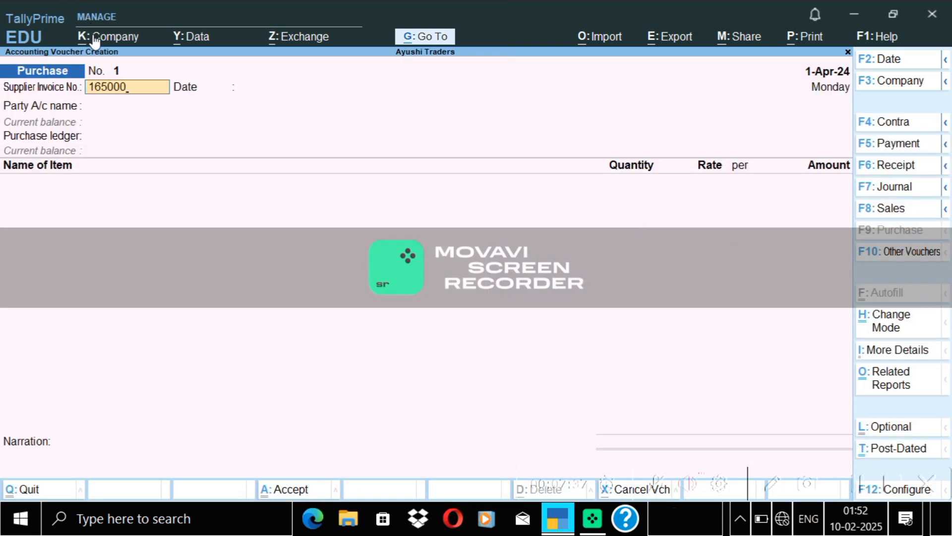
{"action": "key", "text": "Return"}
{"action": "key", "text": "Return"}
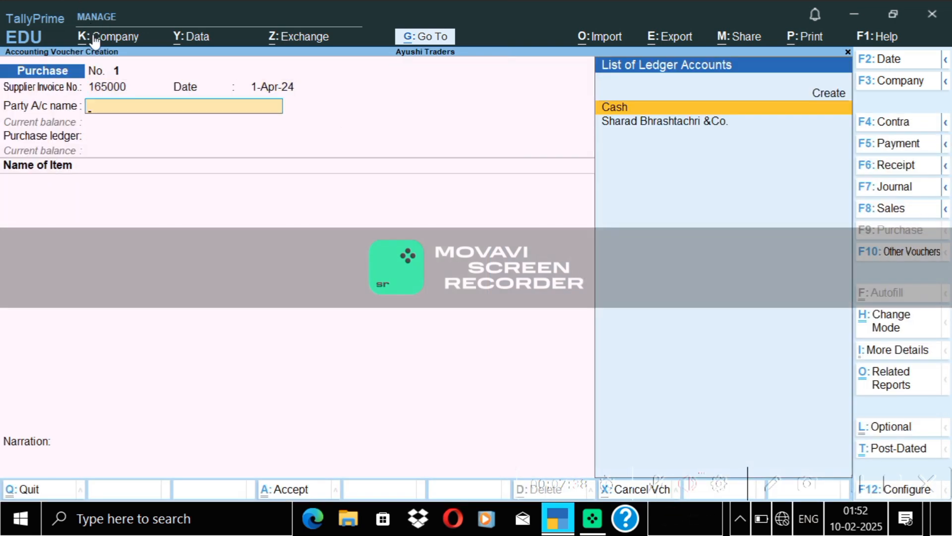
{"action": "left_click", "coordinate": [677, 125]}
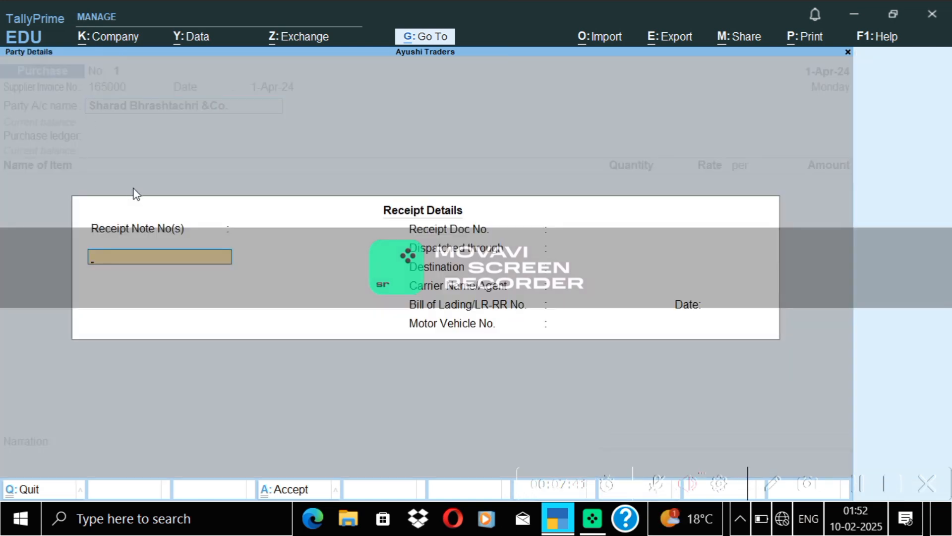
{"action": "key", "text": "ctrl+a"}
{"action": "key", "text": "ctrl+a"}
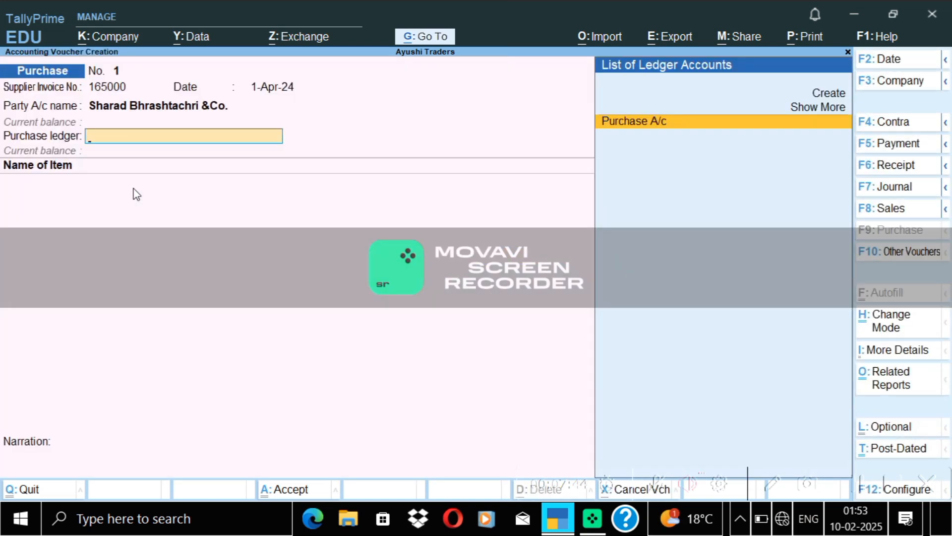
{"action": "left_click", "coordinate": [706, 122]}
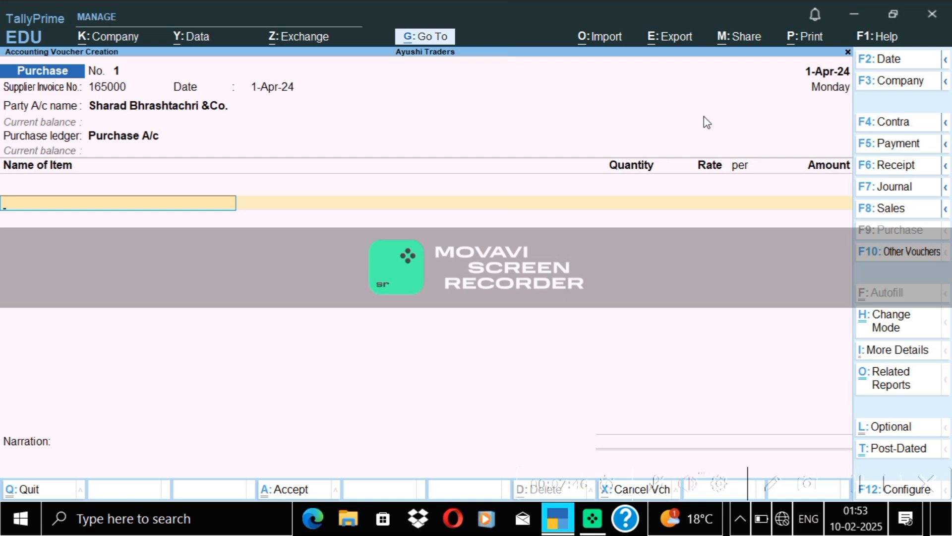
- Add Tv-Onida 21 to the purchase voucher with a quantity of 15 and a rate of 11,000
{"action": "type", "text": "Tv"}
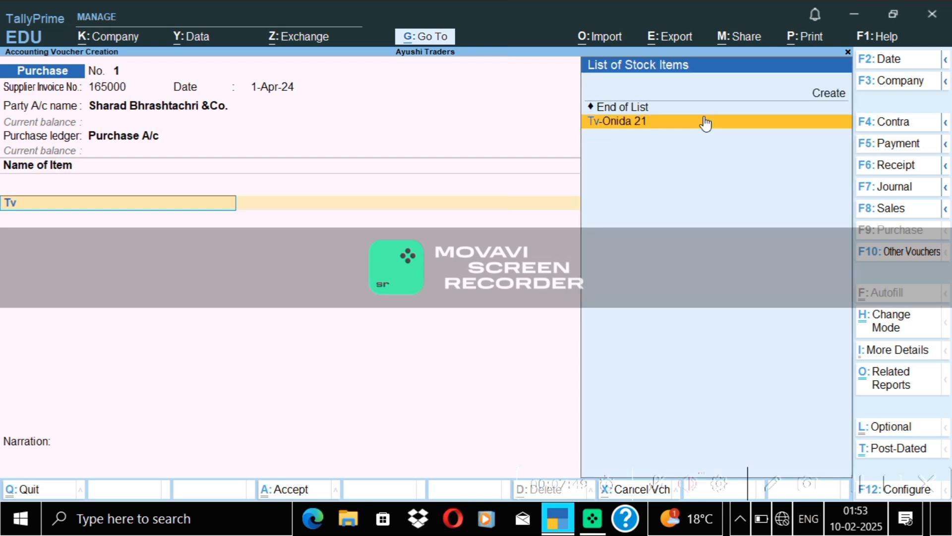
{"action": "left_click", "coordinate": [706, 122]}
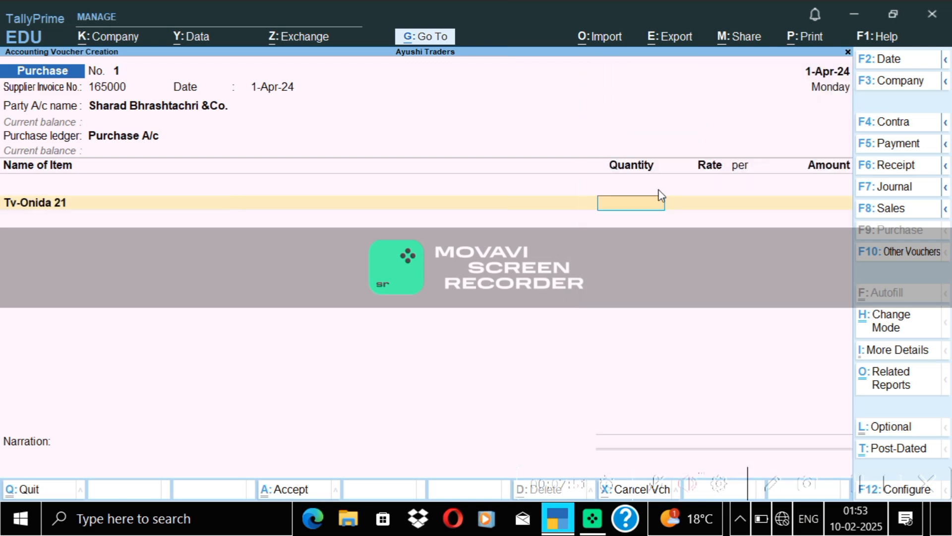
{"action": "type", "text": "15"}
{"action": "key", "text": "Return"}
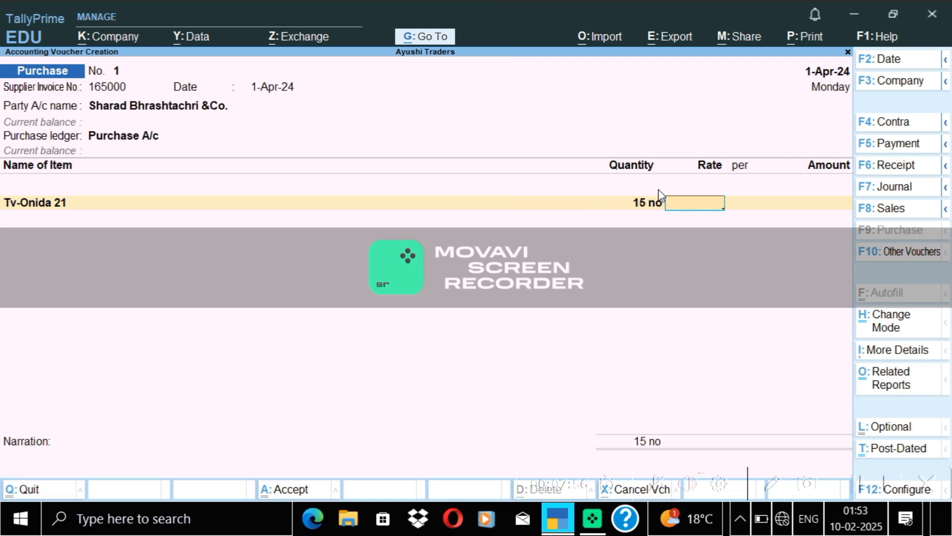
{"action": "type", "text": "10000"}
{"action": "key", "text": "BackSpace"}
{"action": "key", "text": "BackSpace"}
{"action": "key", "text": "BackSpace"}
{"action": "key", "text": "BackSpace"}
{"action": "type", "text": "1000"}
{"action": "key", "text": "Return"}
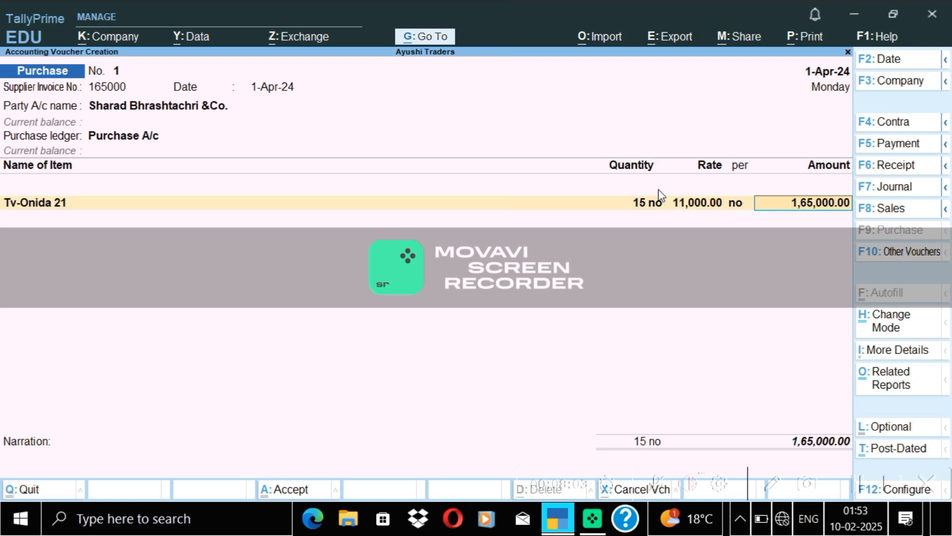
{"action": "key", "text": "Return"}
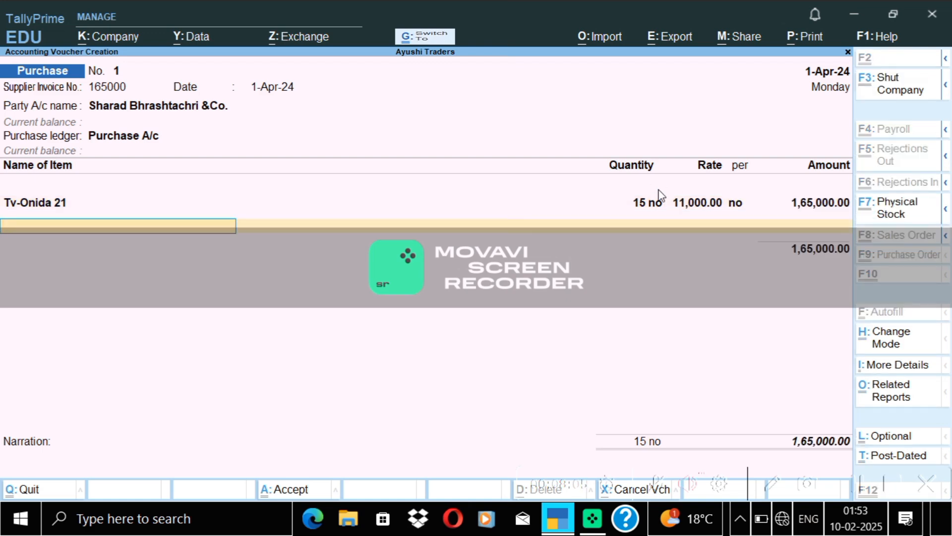
- Save the Tv-Onida 21 purchase voucher and enter supplier invoice number 105000 on the new one, keeping the default date
{"action": "key", "text": "ctrl+a"}
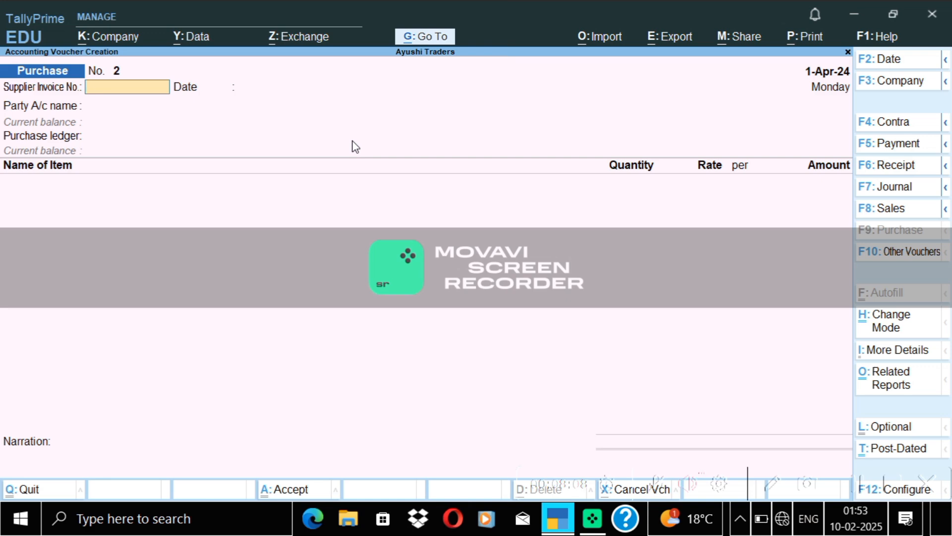
{"action": "type", "text": "105000"}
{"action": "key", "text": "Return"}
{"action": "key", "text": "Return"}
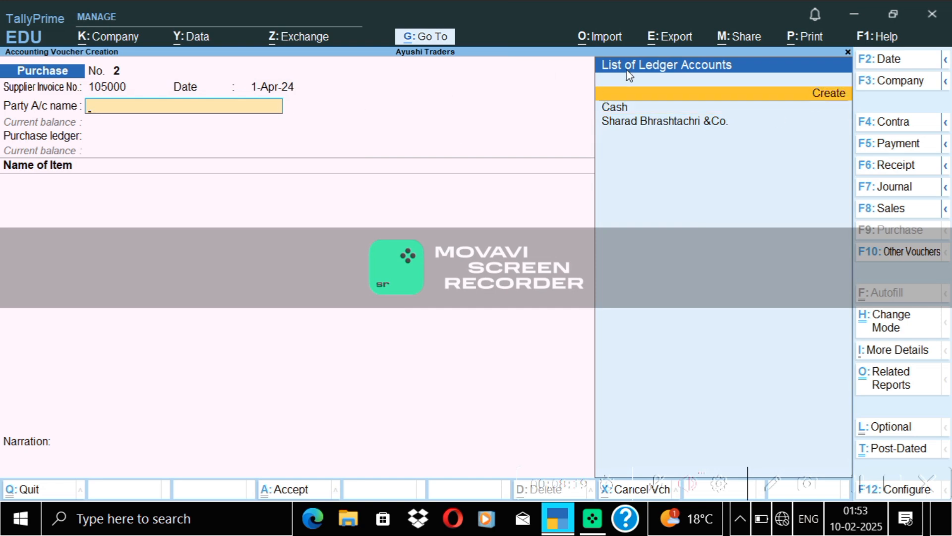
- Create the party ledger "Amar Mulayam& Co." under Sundry Creditors from within the purchase voucher and save it
{"action": "left_click", "coordinate": [842, 99]}
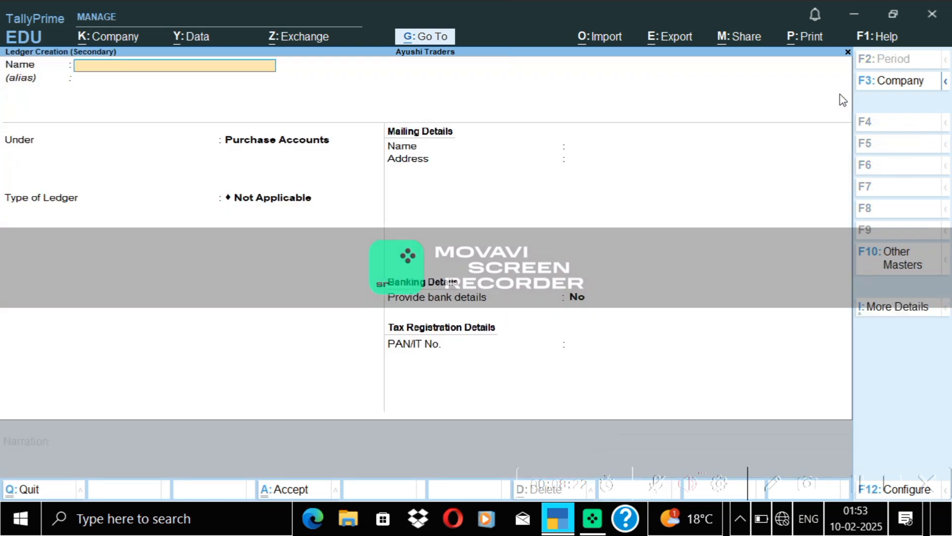
{"action": "type", "text": "Amar Mulayam& Co."}
{"action": "key", "text": "Return"}
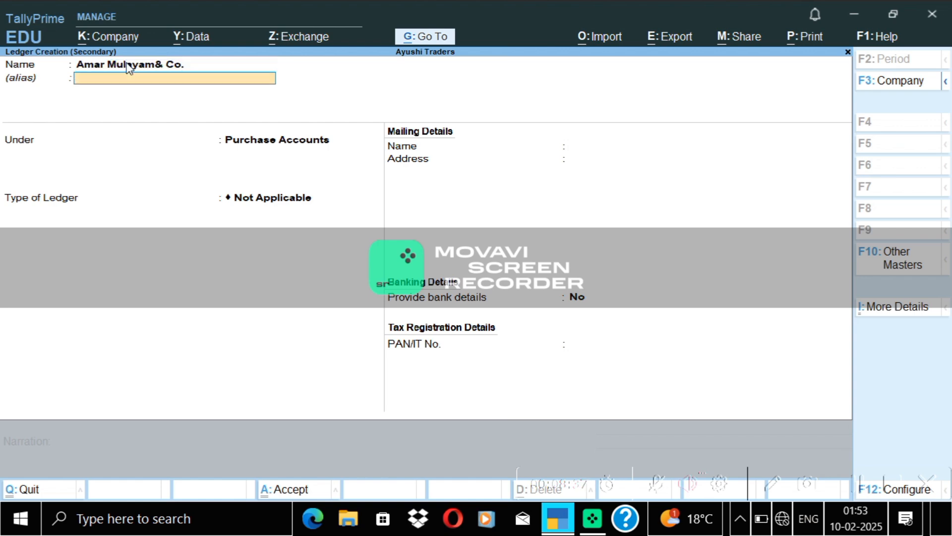
{"action": "key", "text": "Return"}
{"action": "key", "text": "Return"}
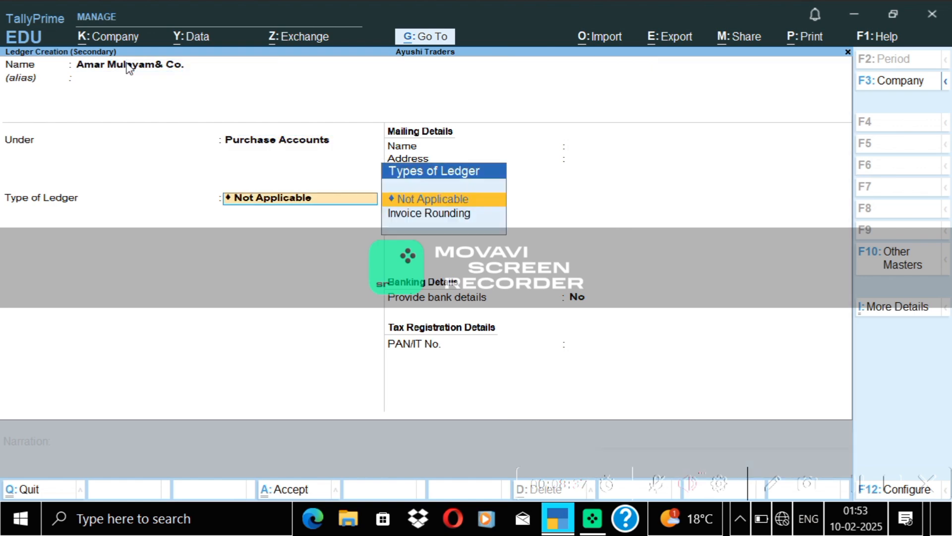
{"action": "left_click", "coordinate": [309, 143]}
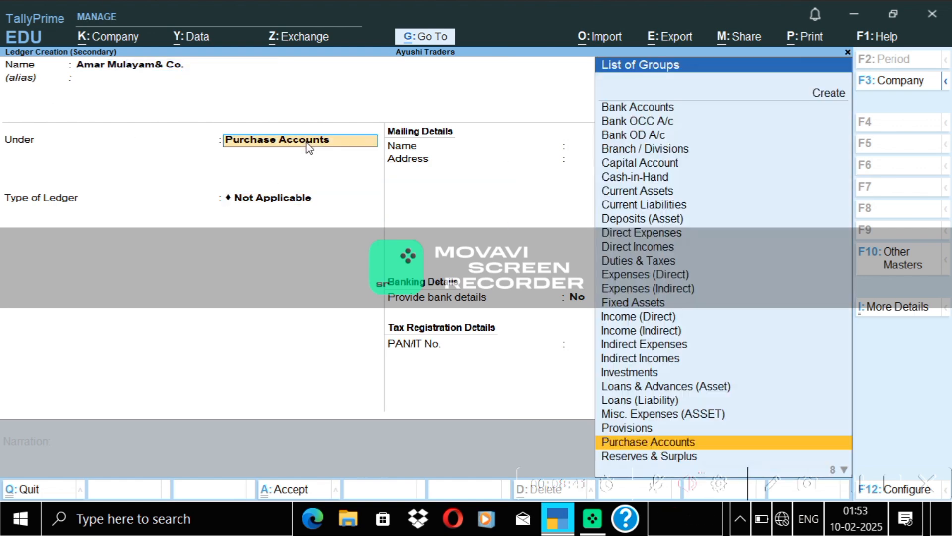
{"action": "type", "text": "Cre"}
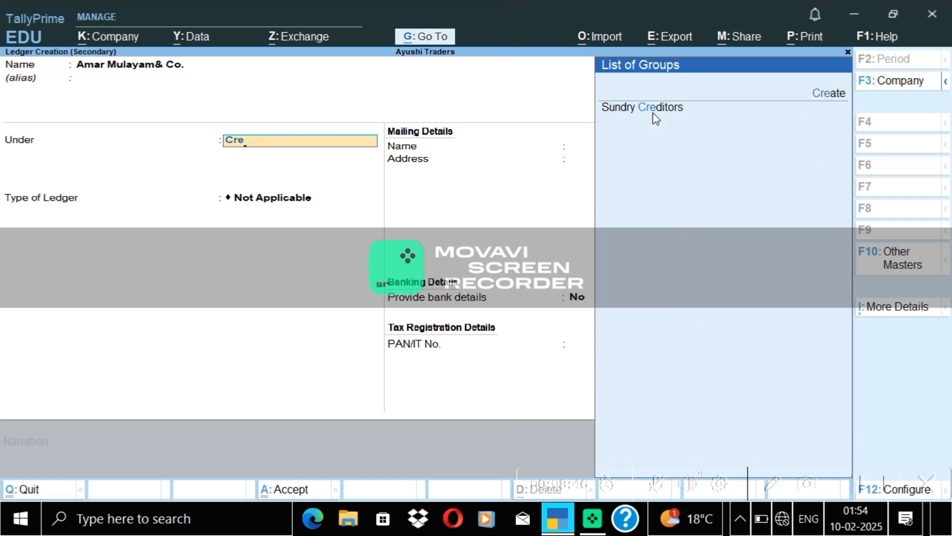
{"action": "left_click", "coordinate": [653, 114]}
{"action": "key", "text": "ctrl+a"}
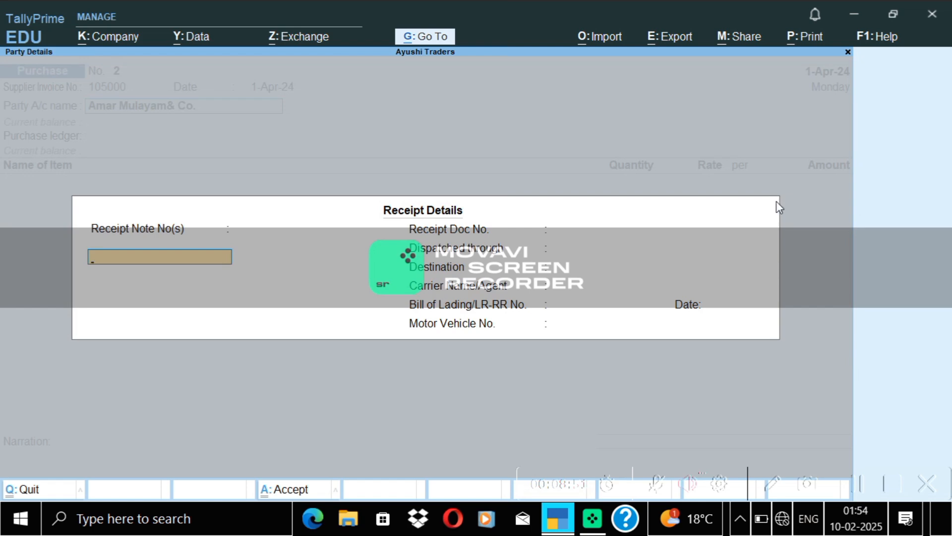
- Accept the default receipt and party details and choose Purchase A/c as the purchase ledger
{"action": "key", "text": "ctrl+a"}
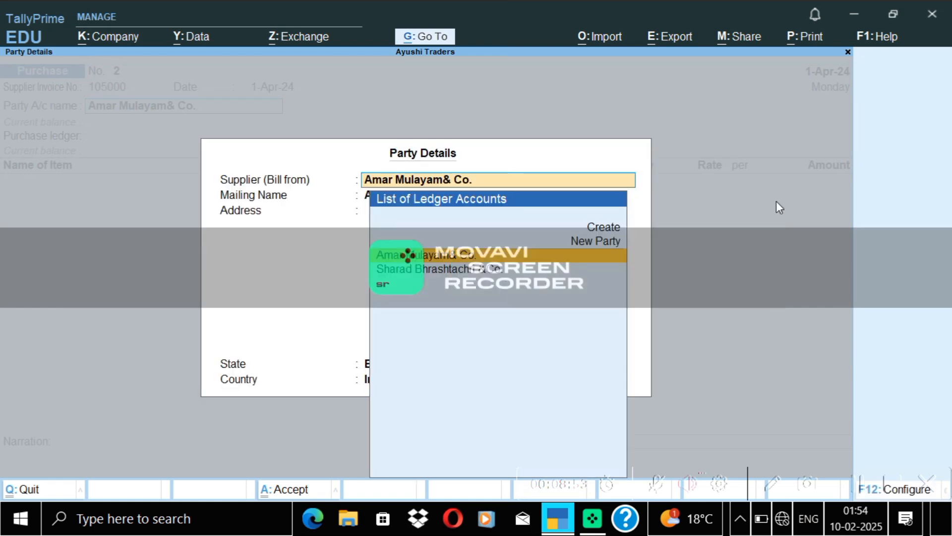
{"action": "key", "text": "ctrl+a"}
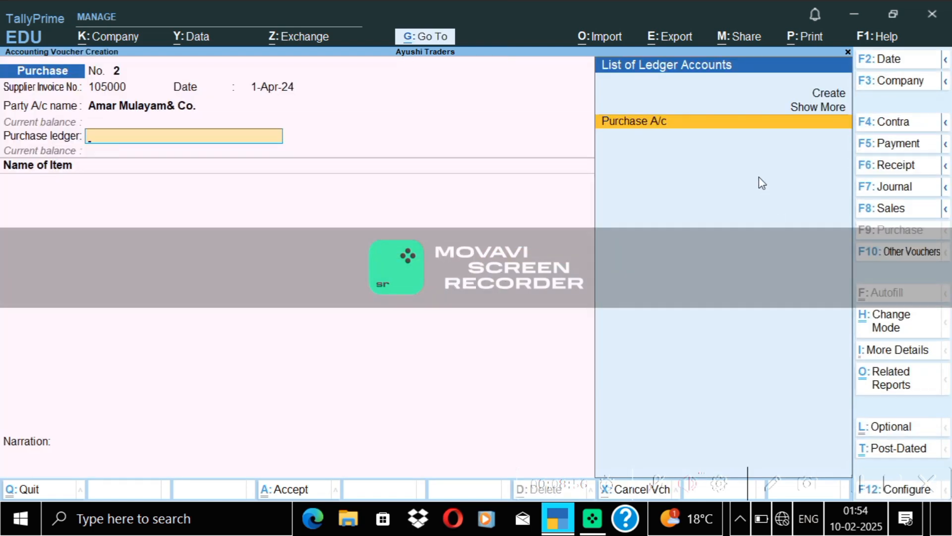
{"action": "left_click", "coordinate": [707, 123]}
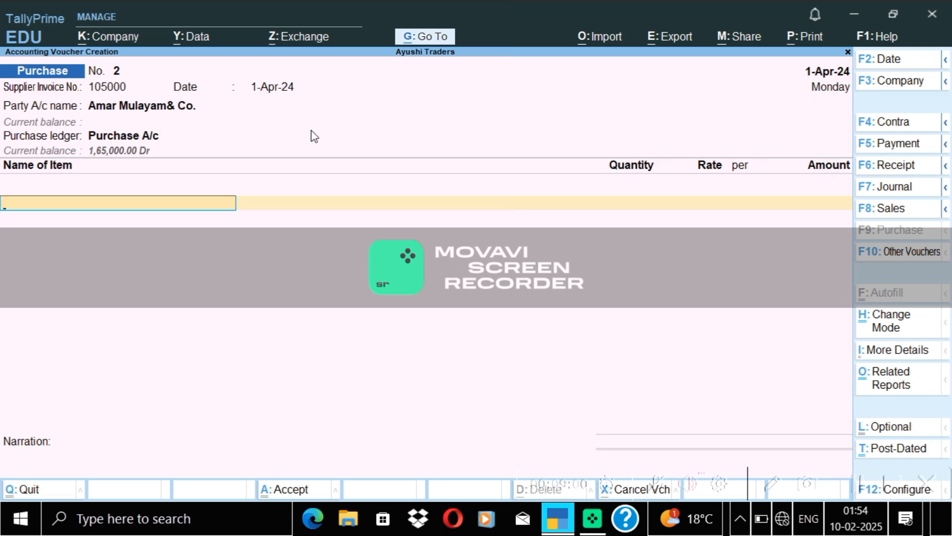
- Add Fridge-IG 300 Ltr. with a quantity of 10 and a rate of 10,500, and save the purchase voucher
{"action": "type", "text": "Fr"}
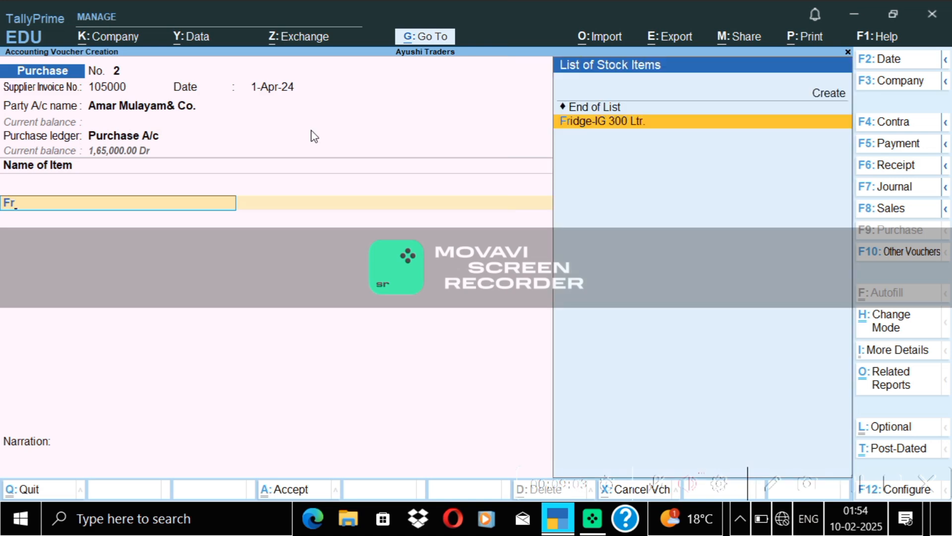
{"action": "left_click", "coordinate": [590, 123]}
{"action": "type", "text": "10"}
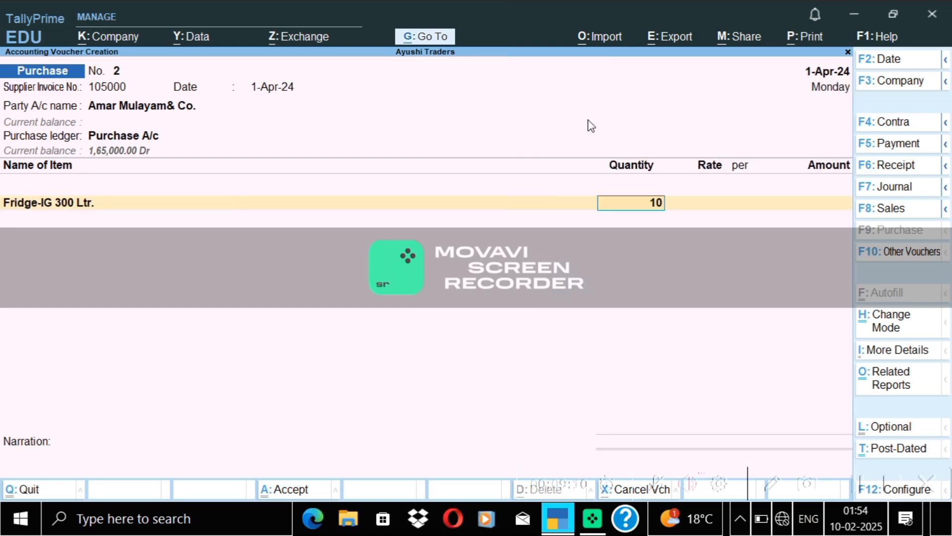
{"action": "key", "text": "Return"}
{"action": "type", "text": "10500"}
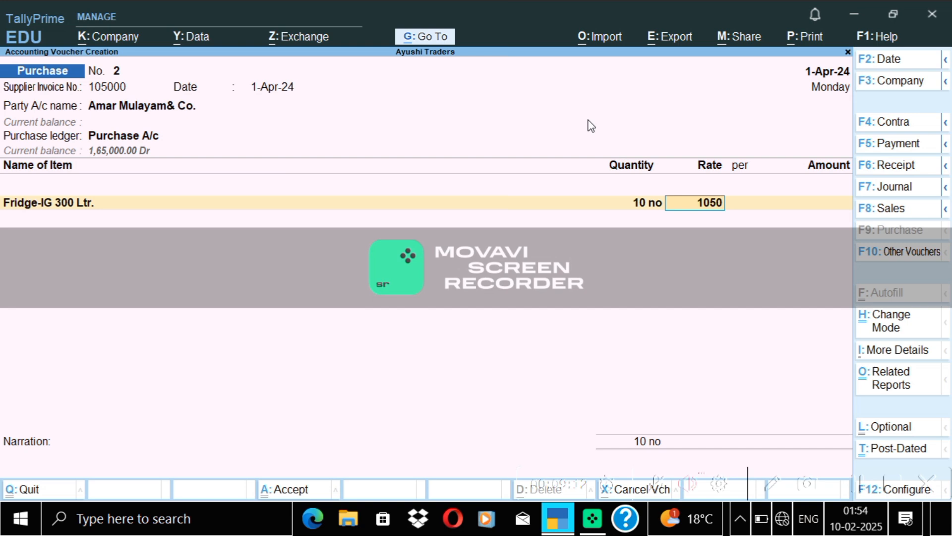
{"action": "key", "text": "Return"}
{"action": "key", "text": "Return"}
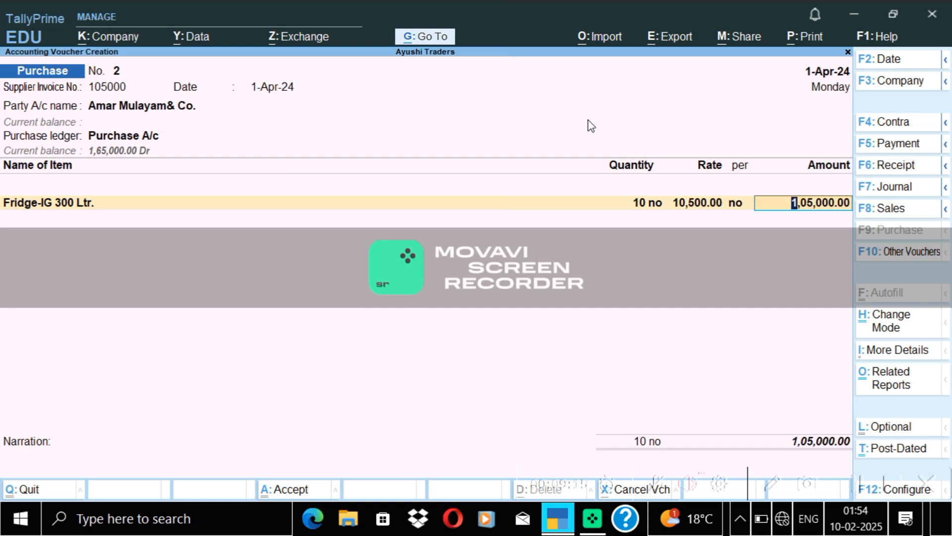
{"action": "key", "text": "ctrl"}
{"action": "key", "text": "ctrl+a"}
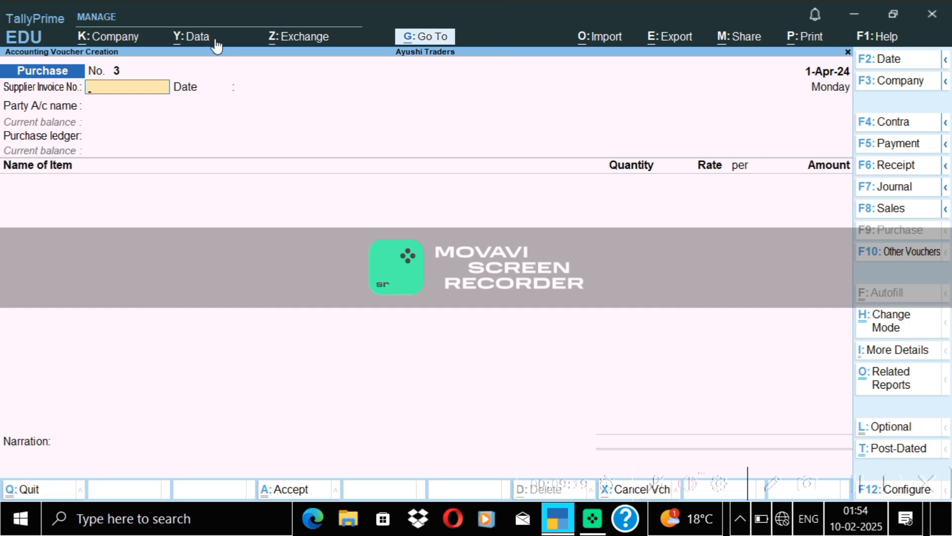
- Fill the new purchase voucher header with supplier invoice number 490000, party Cash and ledger Purchase A/c, keeping the default party details
{"action": "type", "text": "490000"}
{"action": "key", "text": "Return"}
{"action": "key", "text": "Return"}
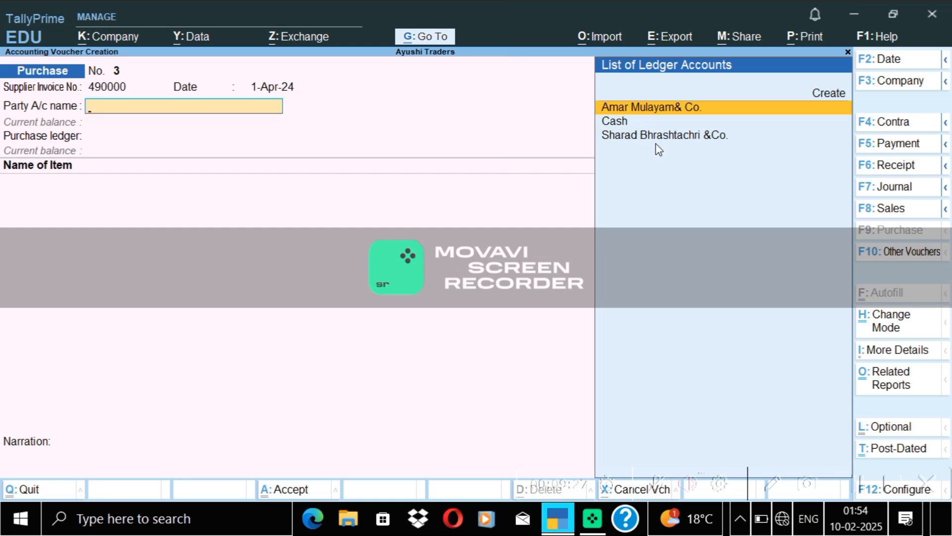
{"action": "left_click", "coordinate": [632, 124]}
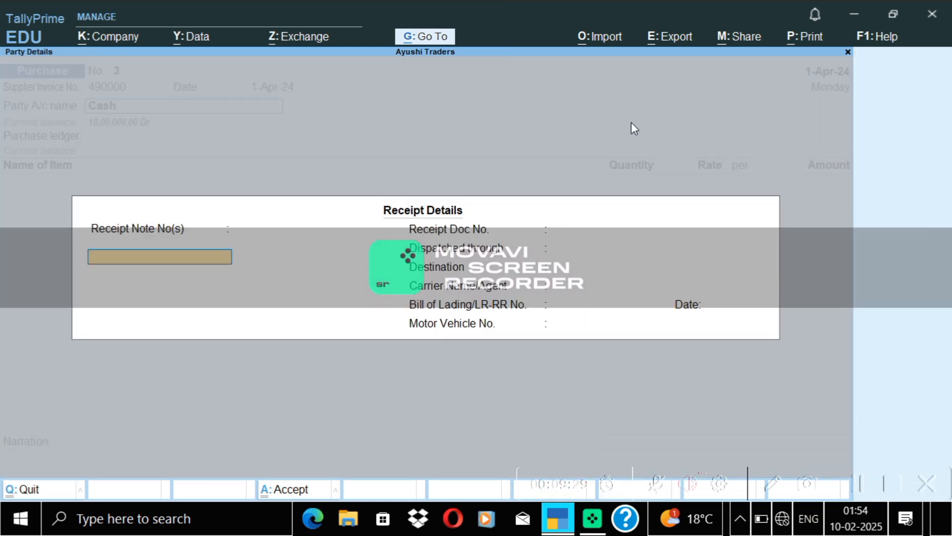
{"action": "key", "text": "ctrl+a"}
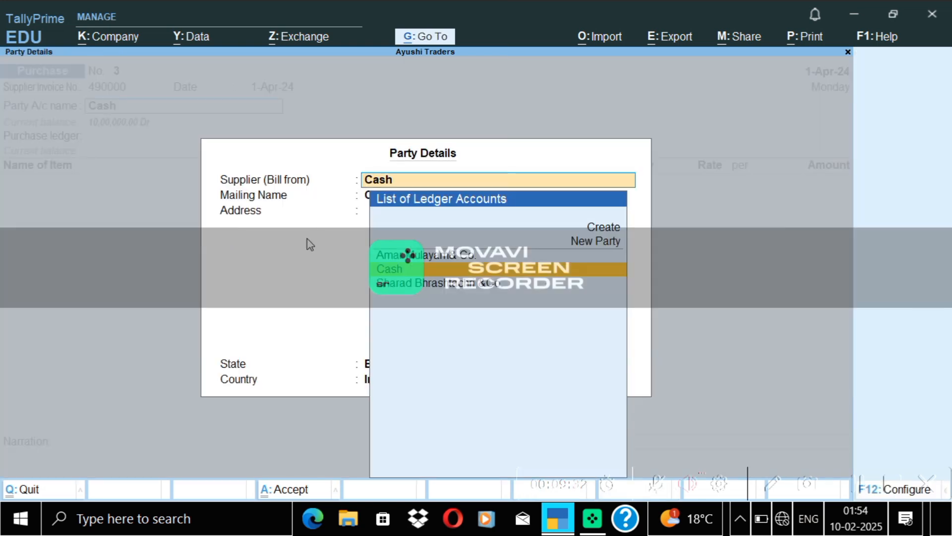
{"action": "key", "text": "ctrl+a"}
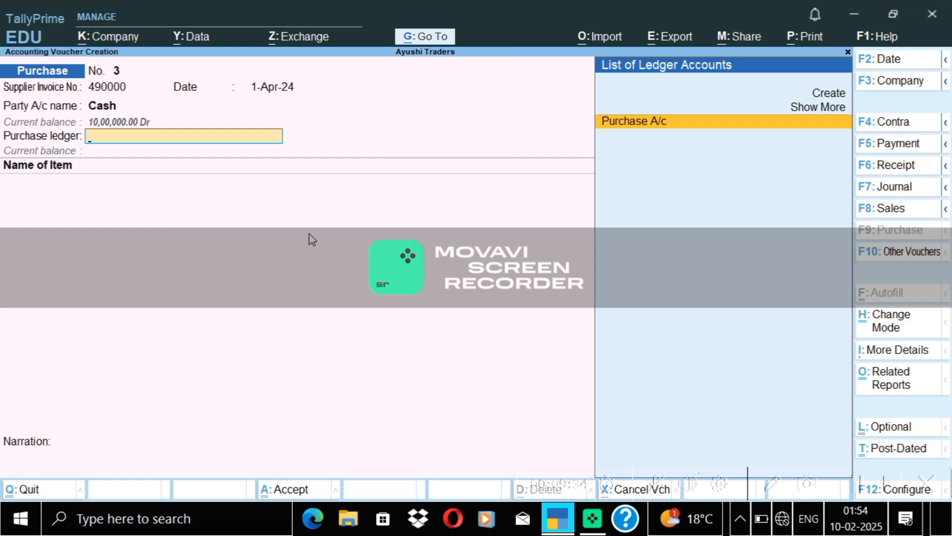
{"action": "left_click", "coordinate": [697, 124]}
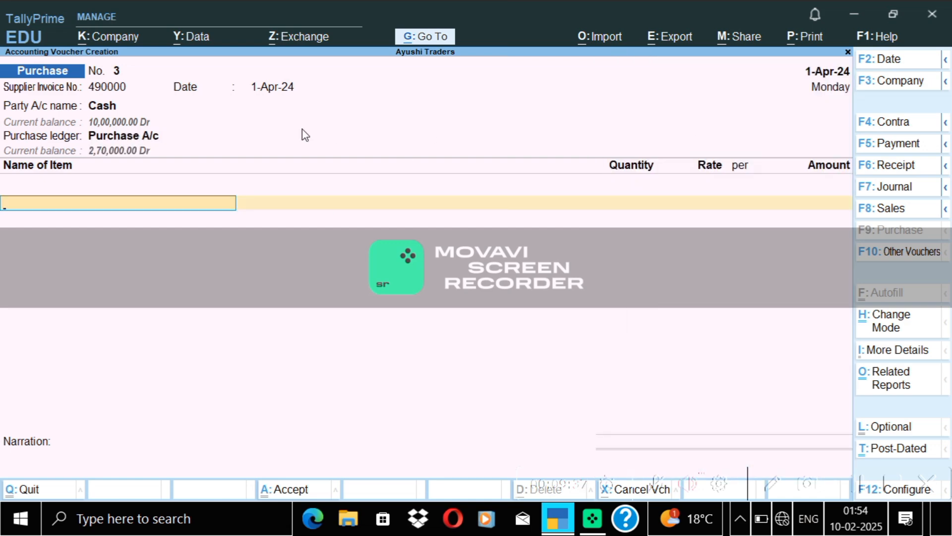
- Add Laptop-Loneva with a quantity of 20 and a rate of 24,500, and save the purchase voucher
{"action": "type", "text": "La"}
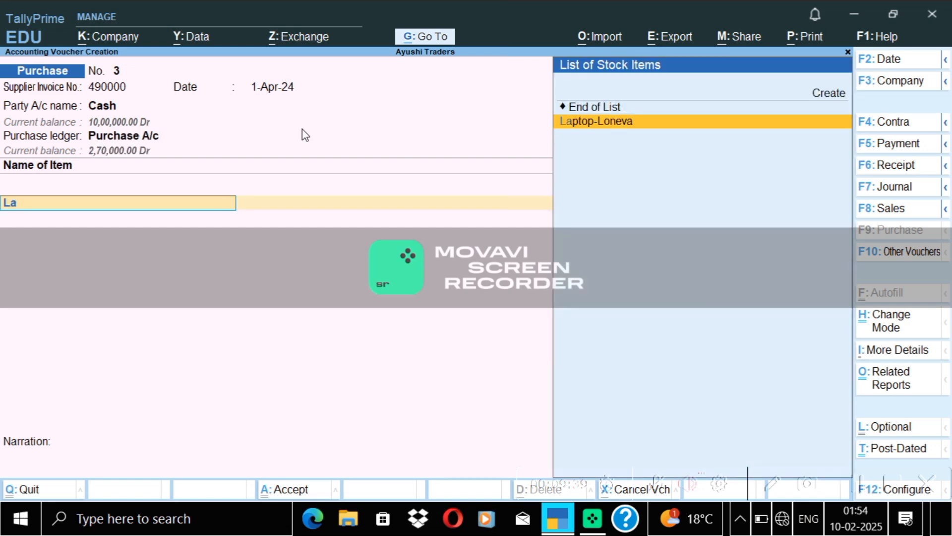
{"action": "left_click", "coordinate": [683, 122]}
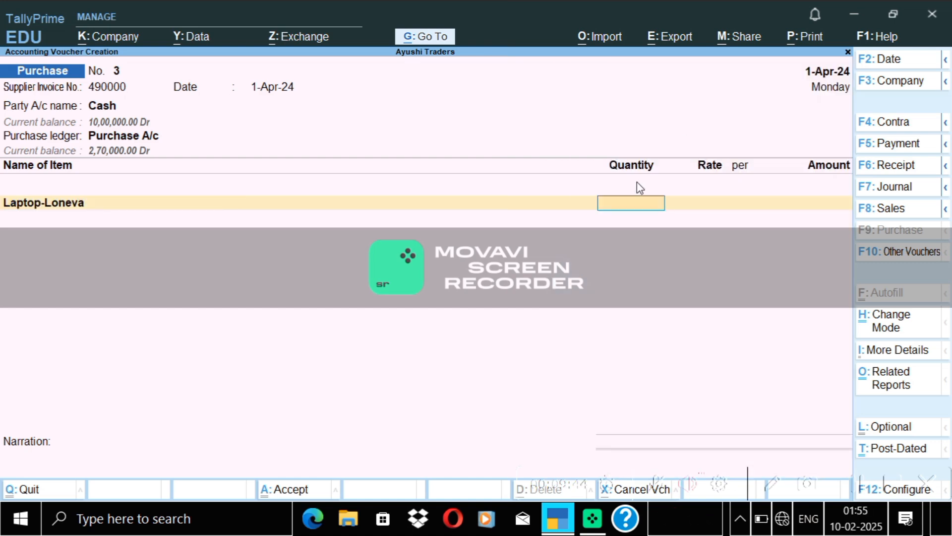
{"action": "type", "text": "20"}
{"action": "key", "text": "Return"}
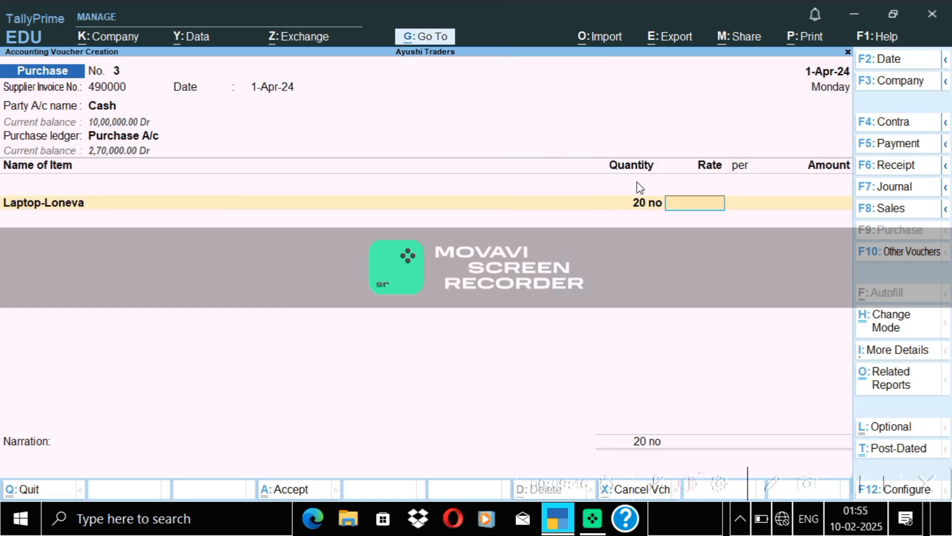
{"action": "type", "text": "24500"}
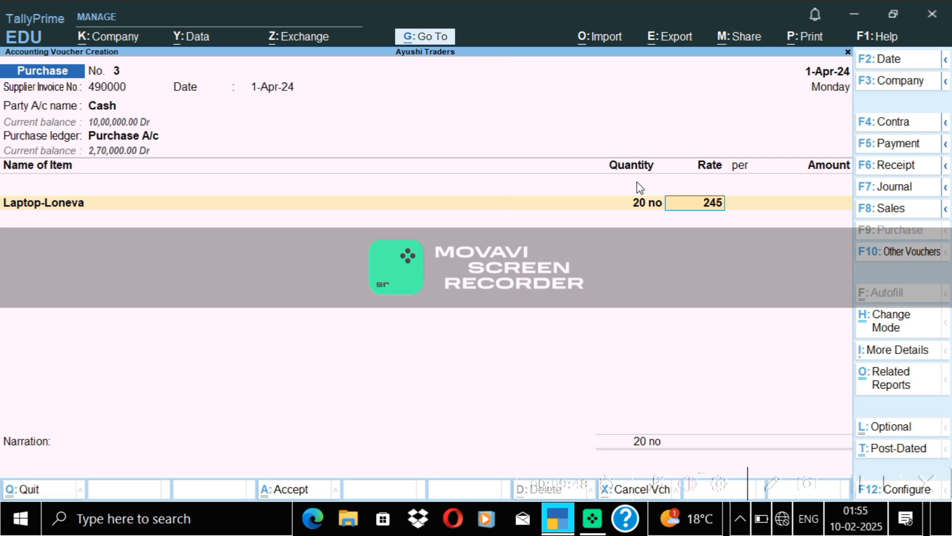
{"action": "key", "text": "Return"}
{"action": "key", "text": "Return"}
{"action": "key", "text": "Return"}
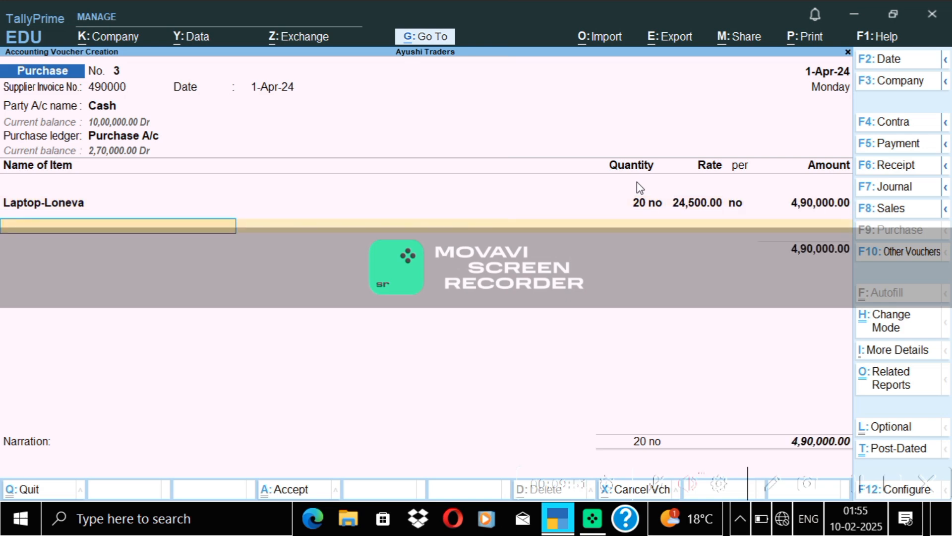
{"action": "key", "text": "ctrl+a"}
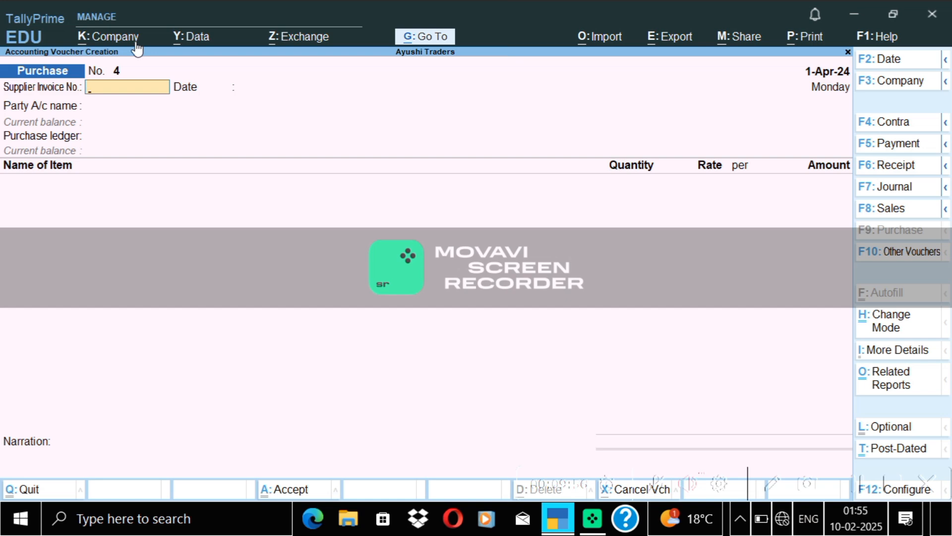
- Enter supplier invoice number 108000 on the new purchase voucher, keeping the default date
{"action": "type", "text": "108000"}
{"action": "key", "text": "Return"}
{"action": "key", "text": "Return"}
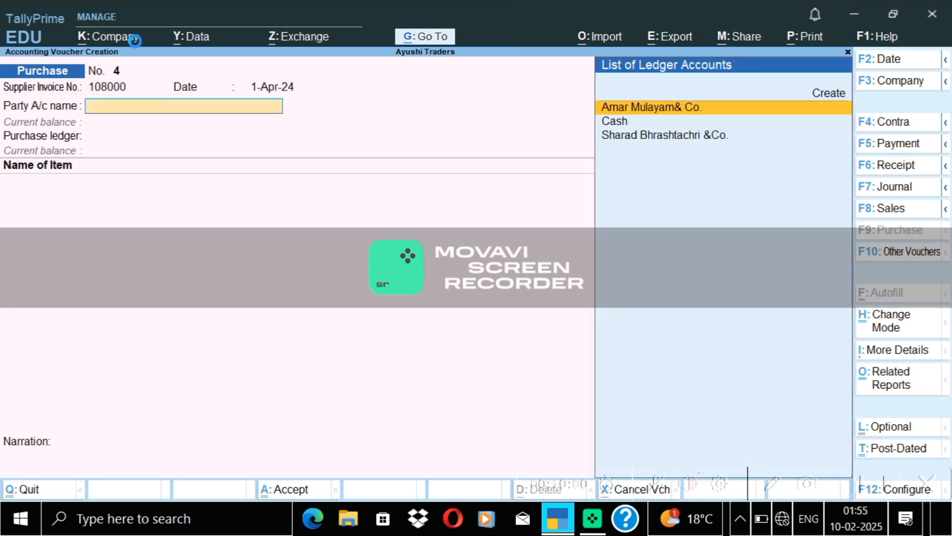
{"action": "key", "text": "Return"}
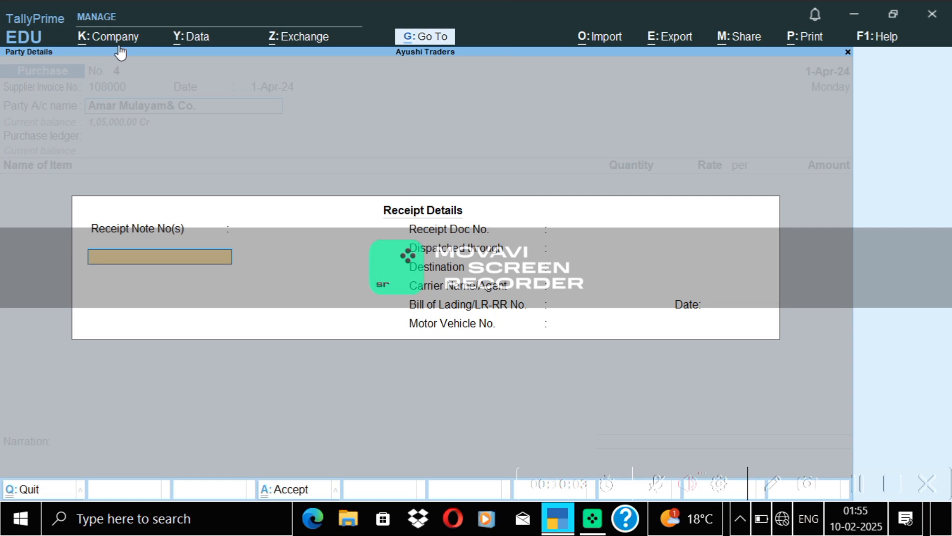
{"action": "key", "text": "alt+k"}
{"action": "key", "text": "Escape"}
{"action": "key", "text": "Escape"}
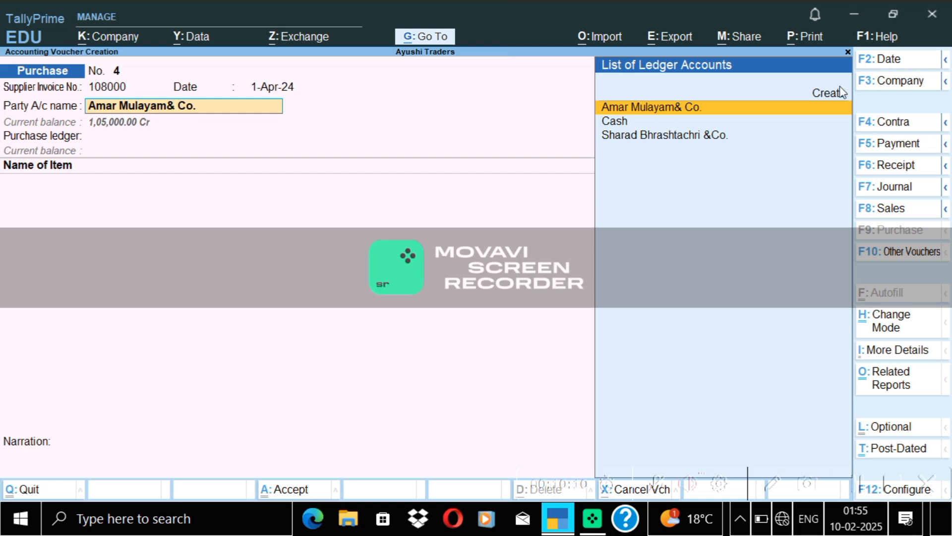
- Create a party ledger under Sundry Creditors named with "M/s" and the supplier's full name, keep bill-by-bill balances on, and save it
{"action": "left_click", "coordinate": [827, 95]}
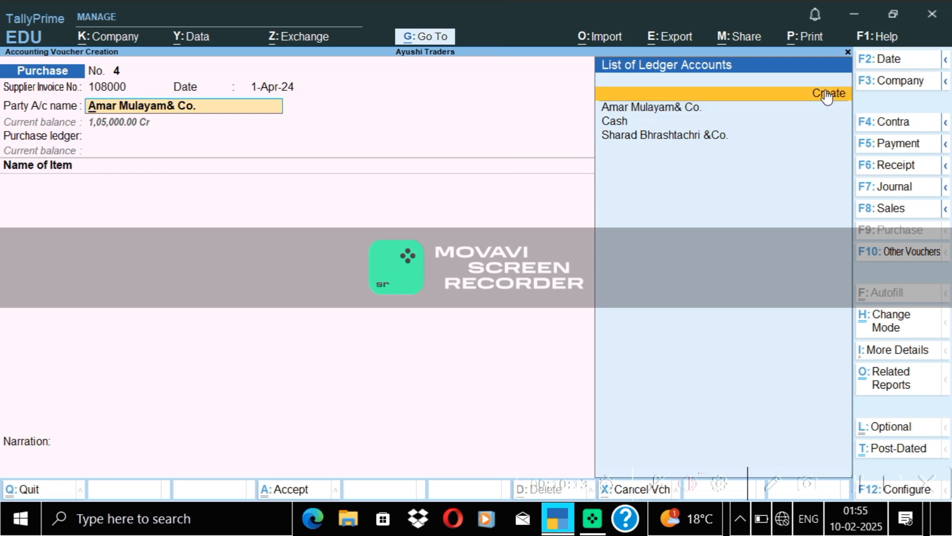
{"action": "left_click", "coordinate": [686, 90]}
{"action": "type", "text": "M"}
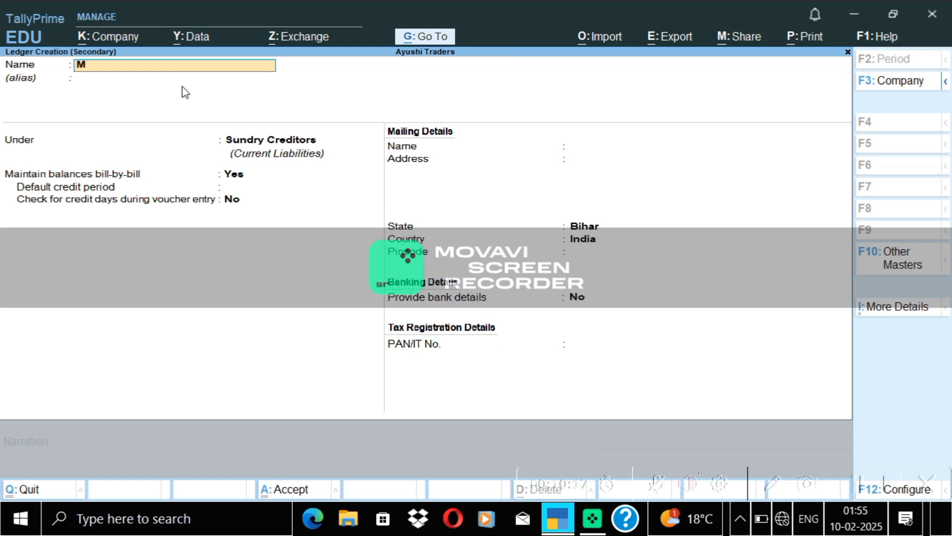
{"action": "type", "text": "/s V"}
{"action": "key", "text": "BackSpace"}
{"action": "type", "text": "Chaluprasad"}
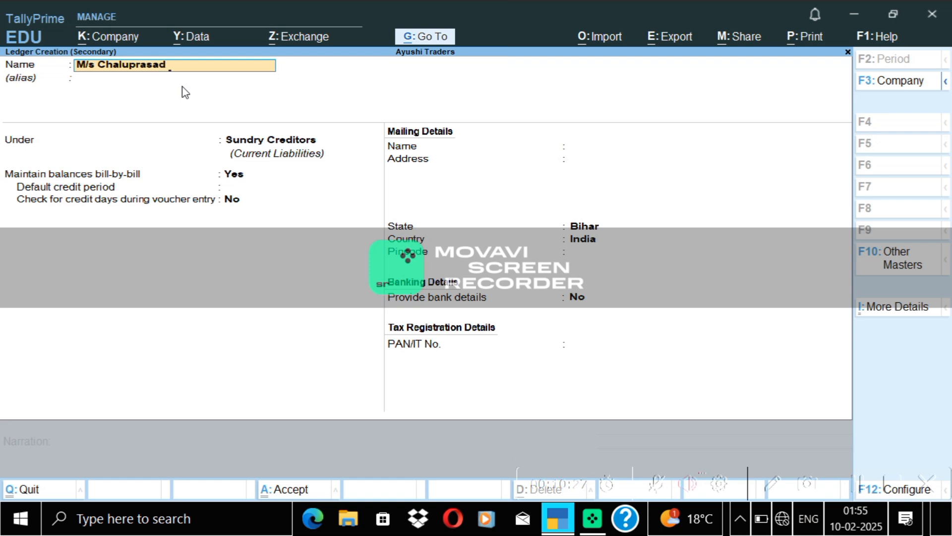
{"action": "type", "text": " Yad"}
{"action": "key", "text": "Return"}
{"action": "key", "text": "Return"}
{"action": "key", "text": "Return"}
{"action": "key", "text": "Return"}
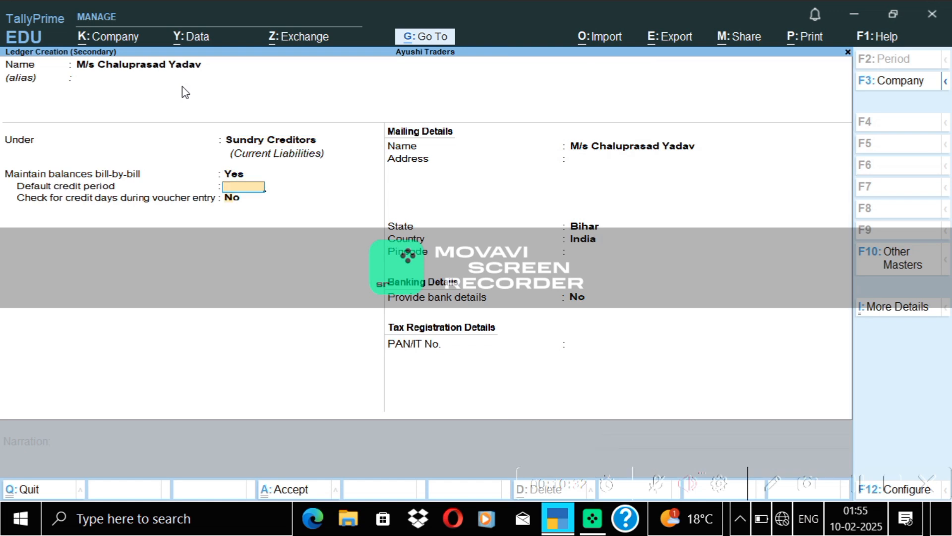
{"action": "key", "text": "Return"}
{"action": "key", "text": "Return"}
{"action": "key", "text": "ctrl+a"}
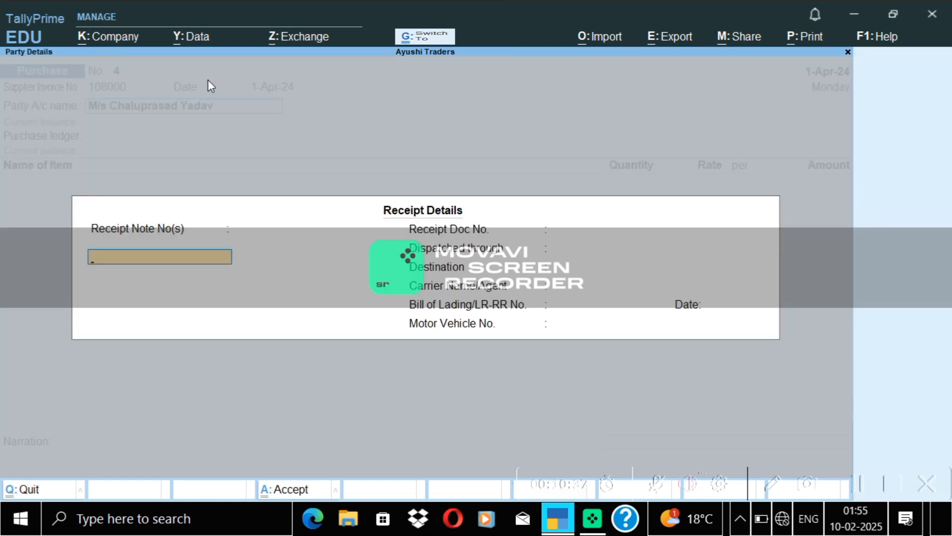
- Keep the default receipt and party details of the purchase voucher and set its purchase ledger to Purchase A/c
{"action": "key", "text": "ctrl+a"}
{"action": "key", "text": "ctrl+a"}
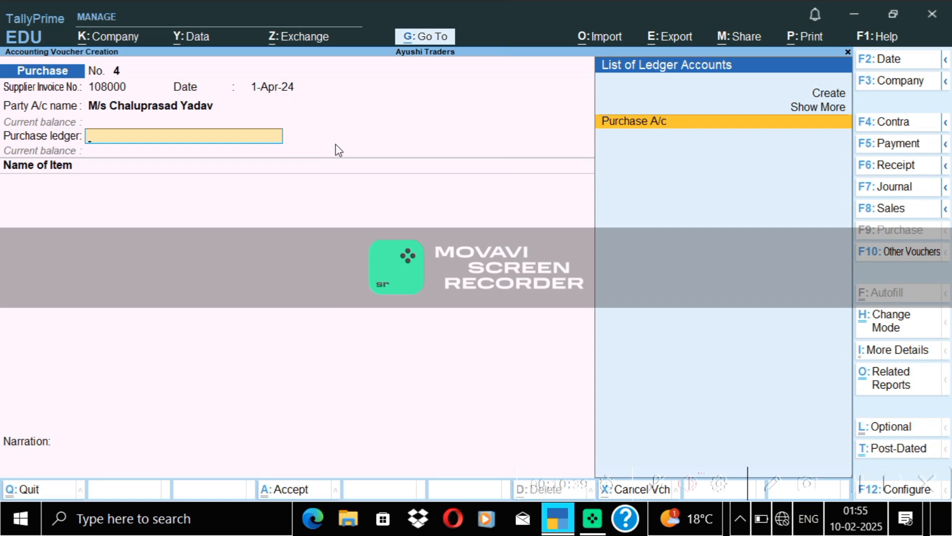
{"action": "left_click", "coordinate": [639, 122]}
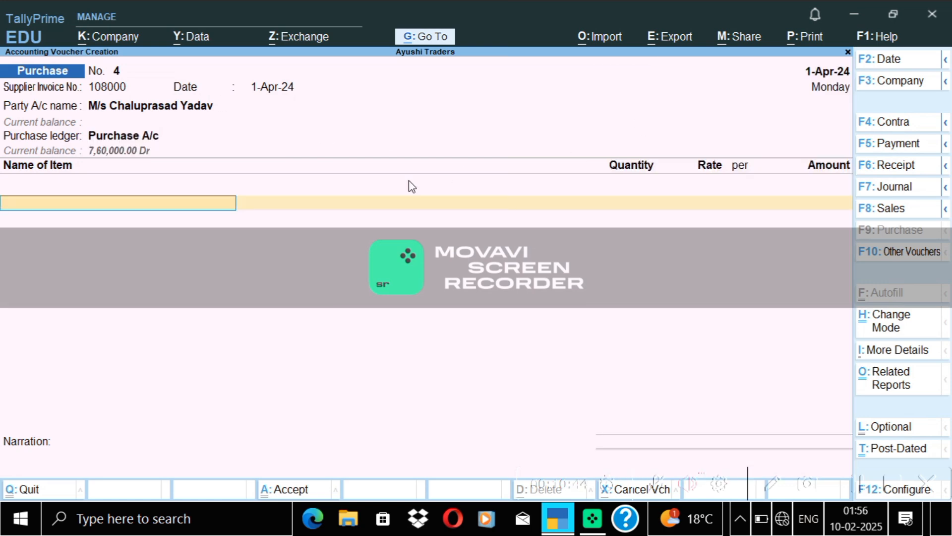
- Add Fridge-IG 300 Ltr. with a quantity of 10 and a rate of 10,800, and save the purchase voucher
{"action": "type", "text": "Fr"}
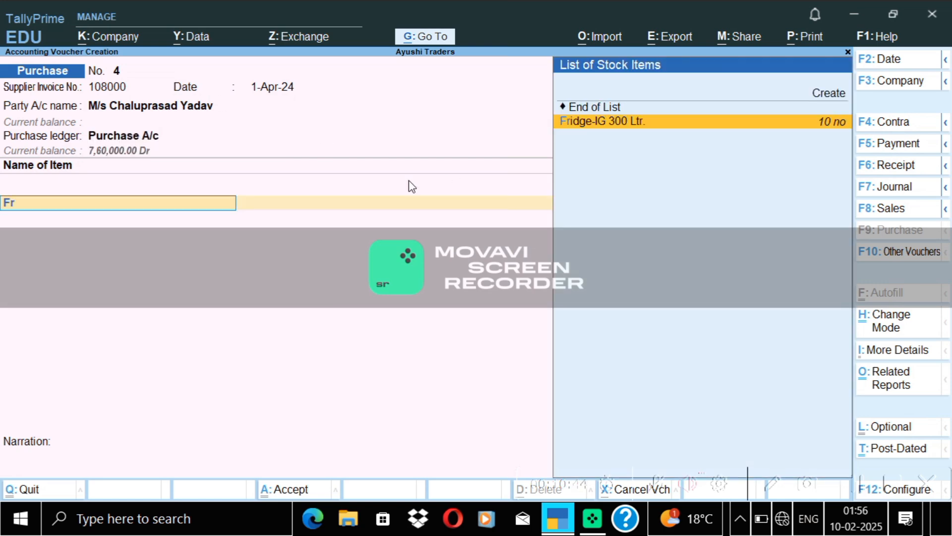
{"action": "left_click", "coordinate": [632, 125]}
{"action": "type", "text": "1"}
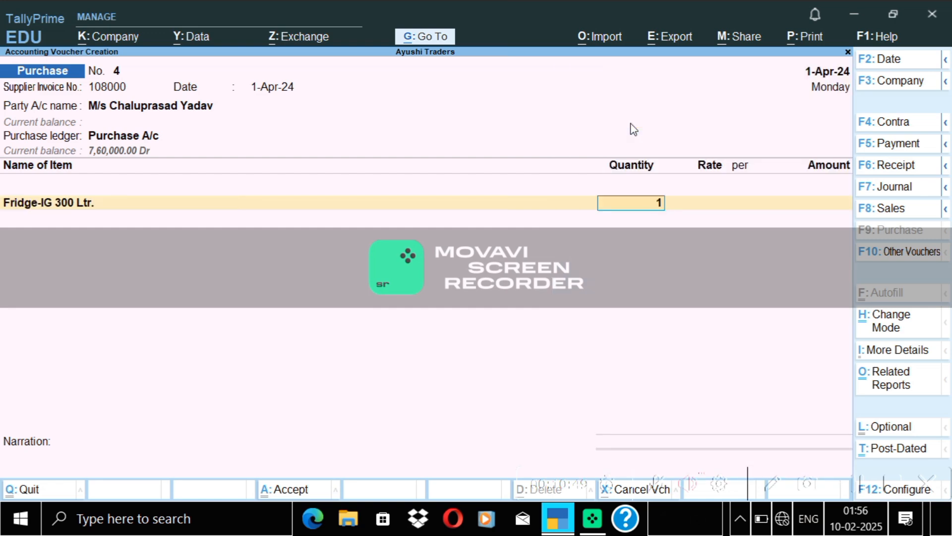
{"action": "type", "text": "0"}
{"action": "key", "text": "Return"}
{"action": "type", "text": "10800"}
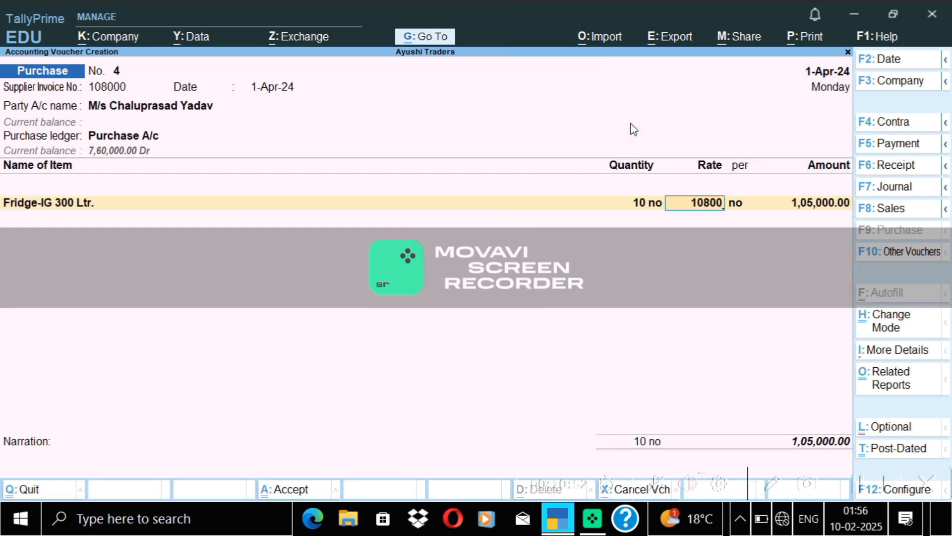
{"action": "key", "text": "Return"}
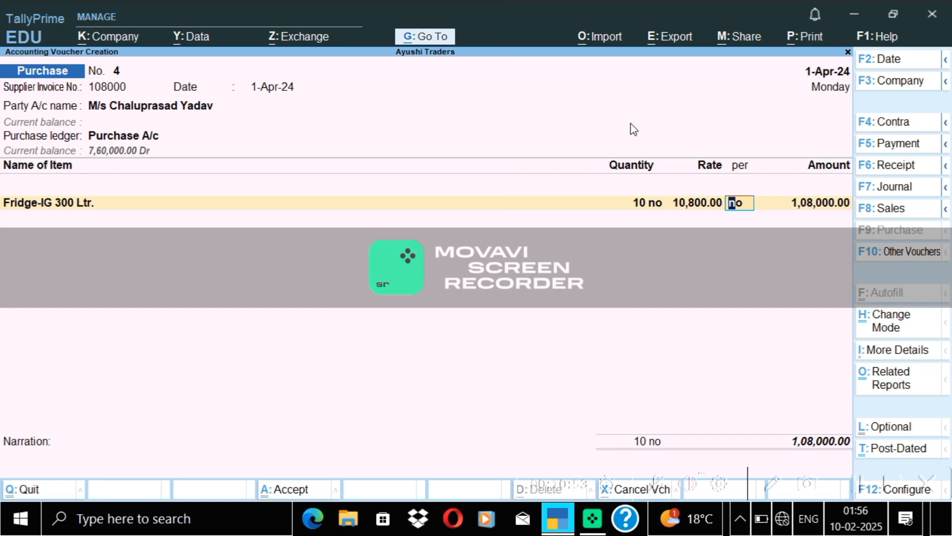
{"action": "key", "text": "ctrl"}
{"action": "key", "text": "ctrl+a"}
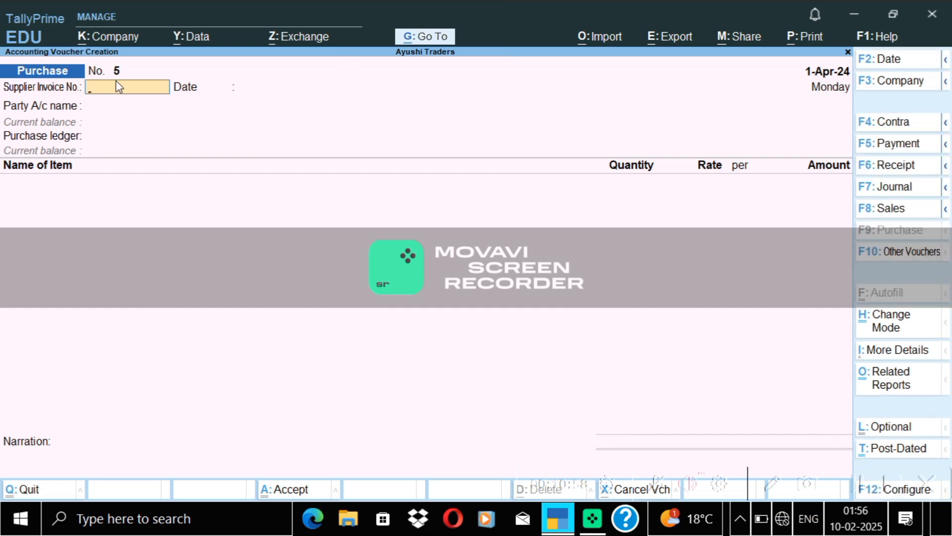
- Fill the next purchase voucher's header with supplier invoice number 252000, party Cash and ledger Purchase A/c, keeping the default date and party details
{"action": "type", "text": "252009"}
{"action": "key", "text": "Return"}
{"action": "key", "text": "Return"}
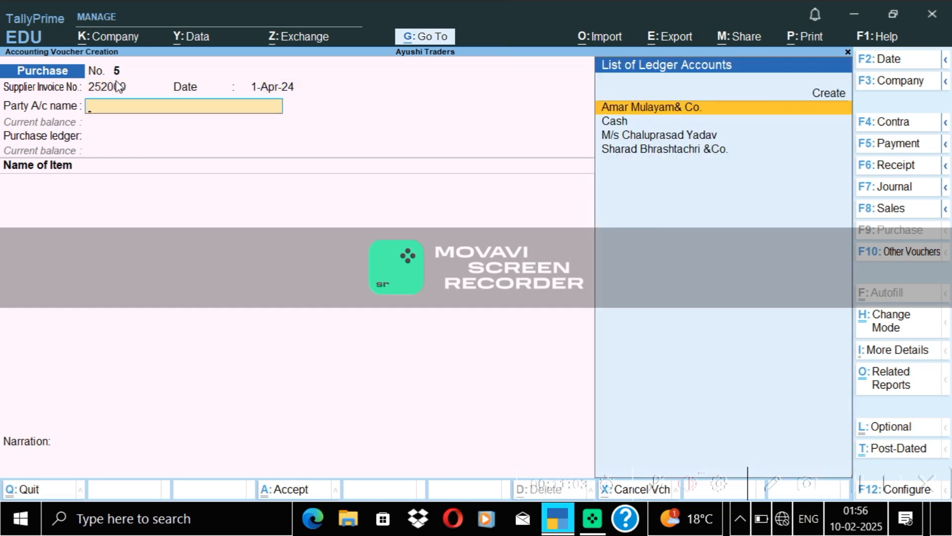
{"action": "left_click", "coordinate": [639, 122]}
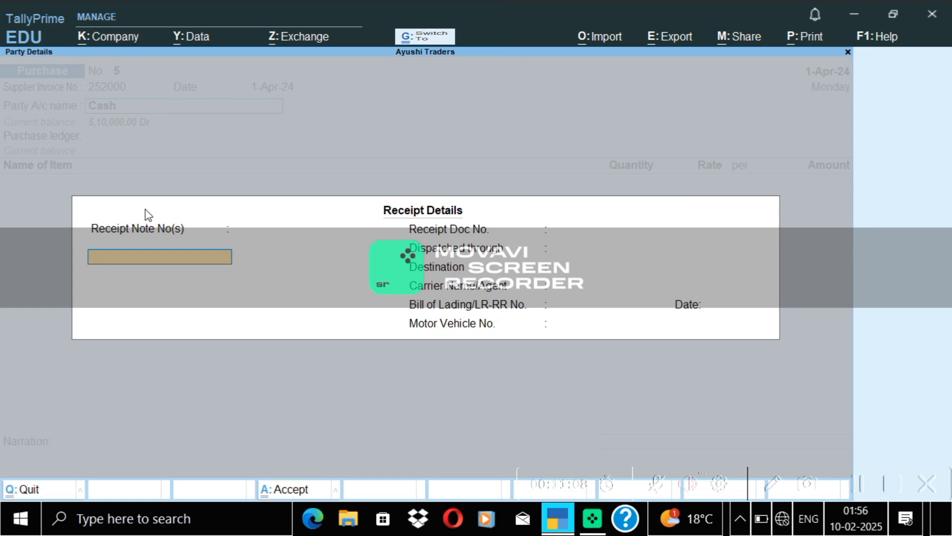
{"action": "key", "text": "ctrl+a"}
{"action": "key", "text": "ctrl+a"}
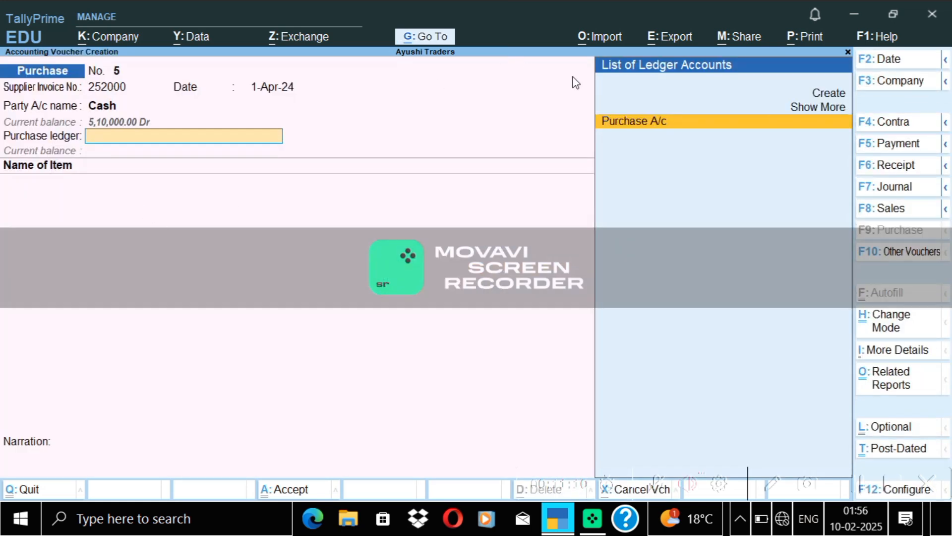
{"action": "left_click", "coordinate": [684, 122]}
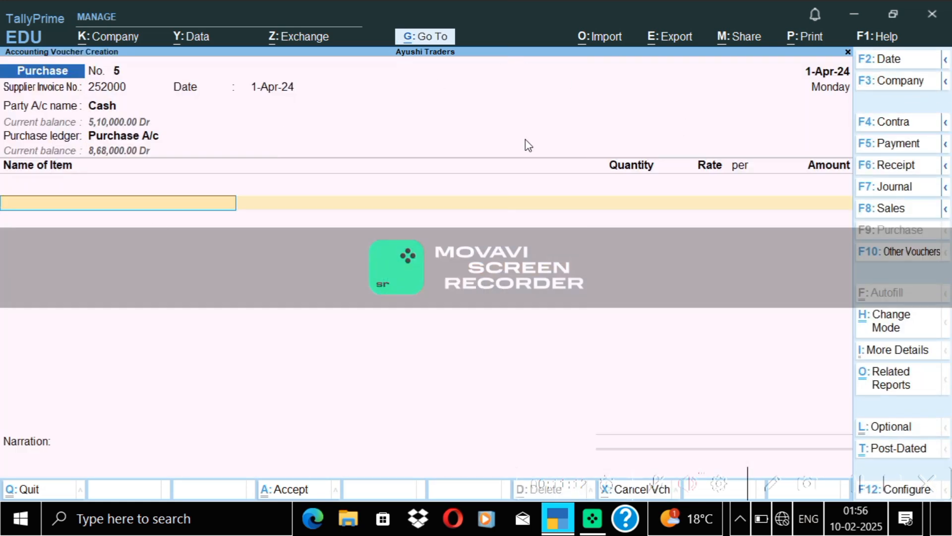
- Add Laptop-Loneva with a quantity of 10 and a rate of 25,200, and save the purchase voucher
{"action": "type", "text": "La"}
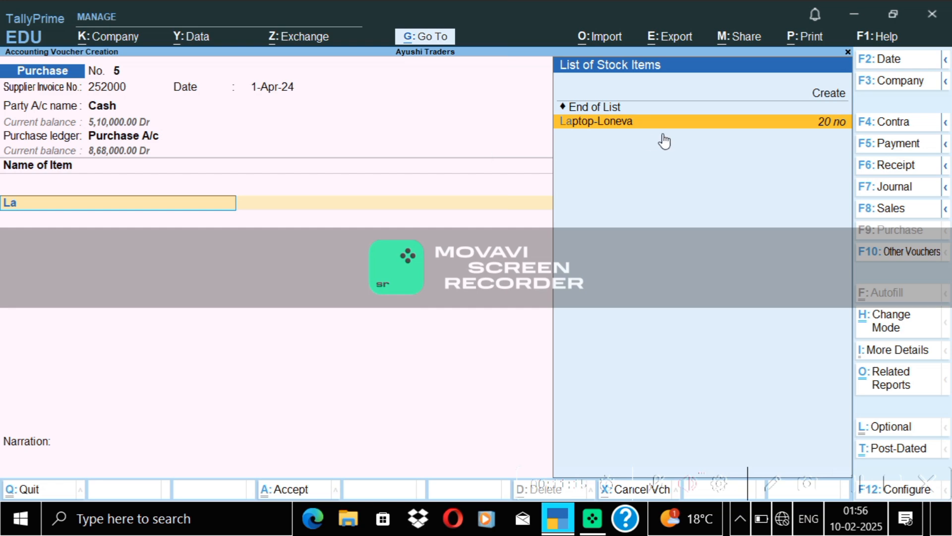
{"action": "left_click", "coordinate": [651, 121]}
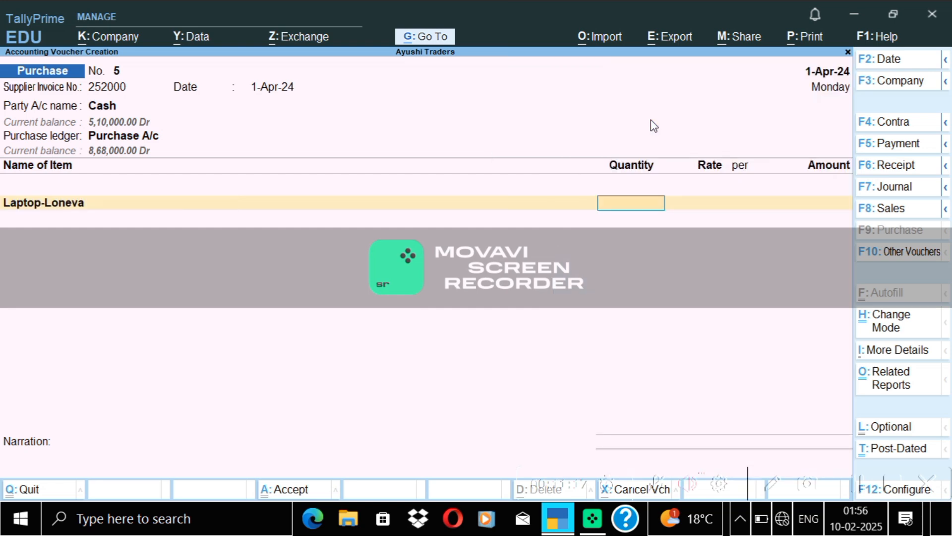
{"action": "type", "text": "10"}
{"action": "key", "text": "Return"}
{"action": "type", "text": "25200"}
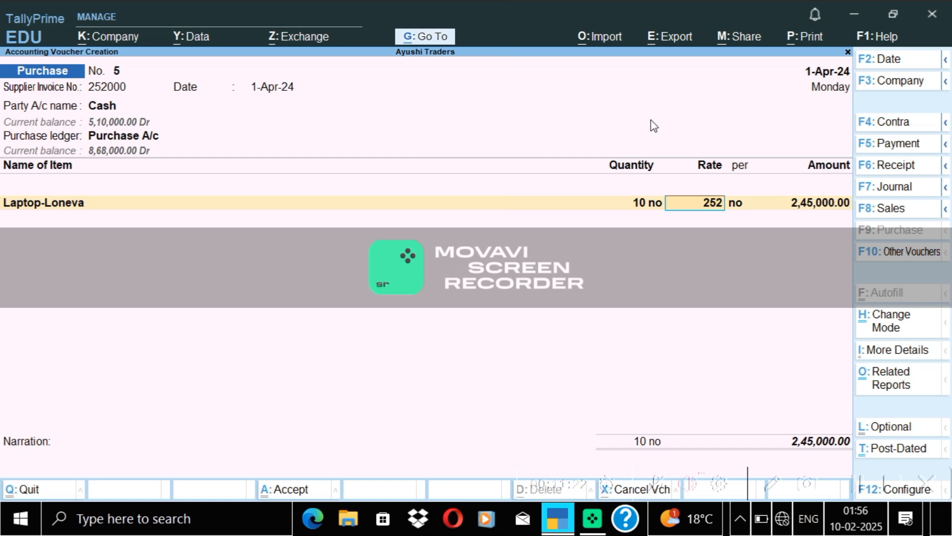
{"action": "key", "text": "Return"}
{"action": "key", "text": "Return"}
{"action": "key", "text": "Return"}
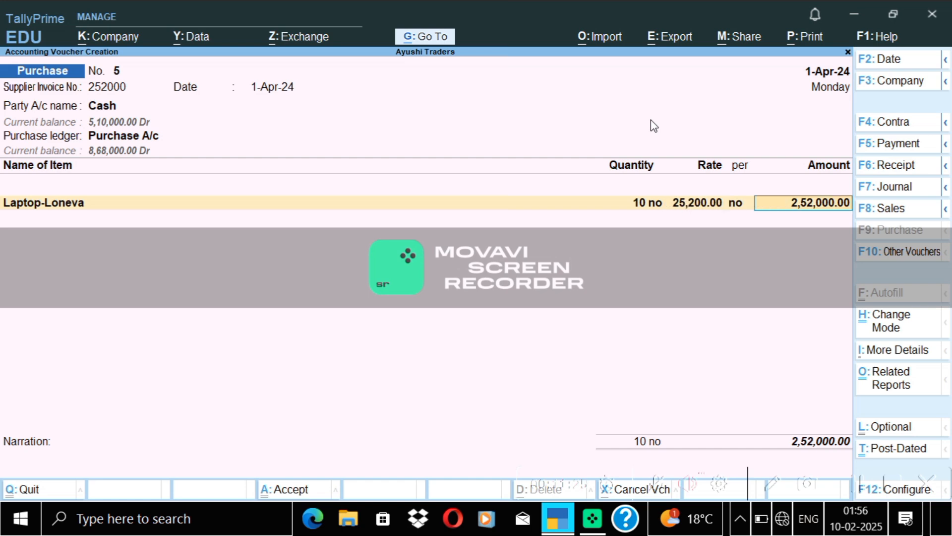
{"action": "key", "text": "ctrl"}
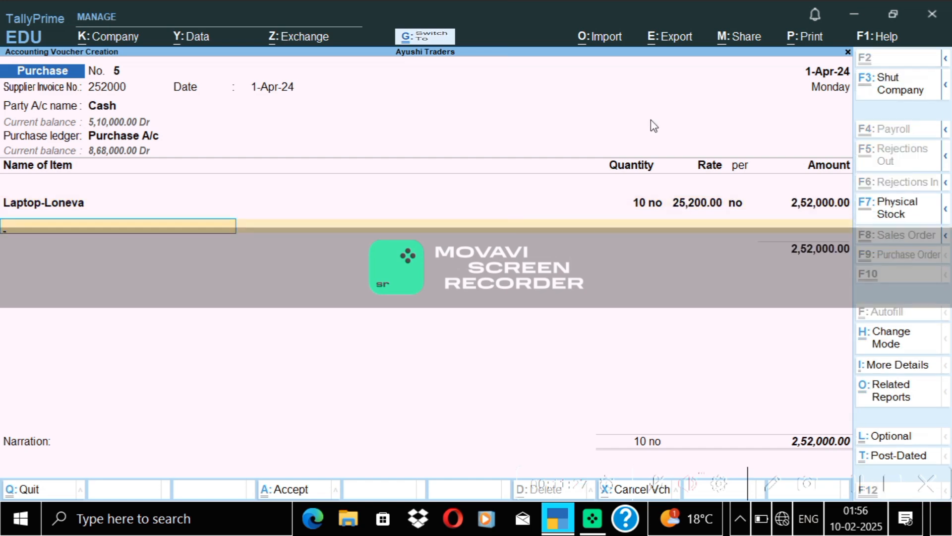
{"action": "key", "text": "ctrl+a"}
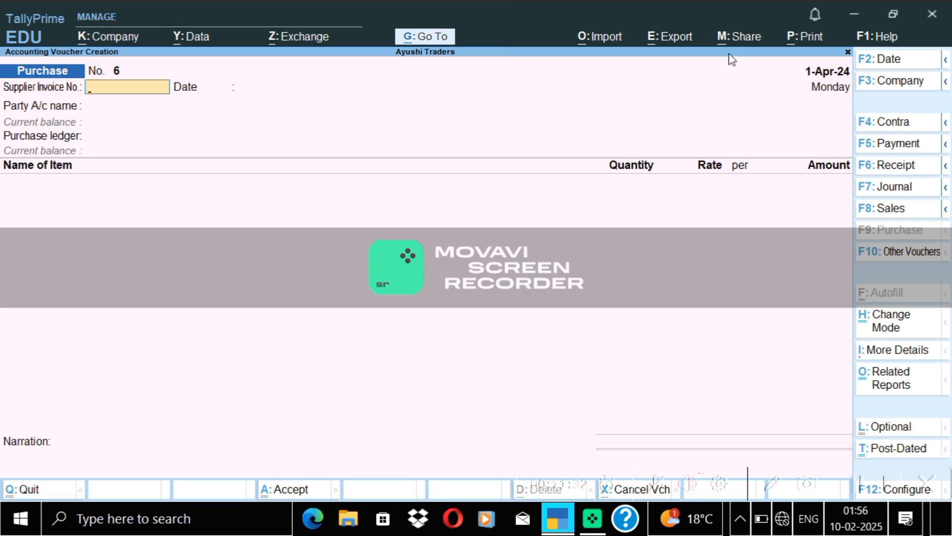
- Switch to a sales voucher and begin a new party ledger for it named Mamta Rail Trasport
{"action": "left_click", "coordinate": [888, 209]}
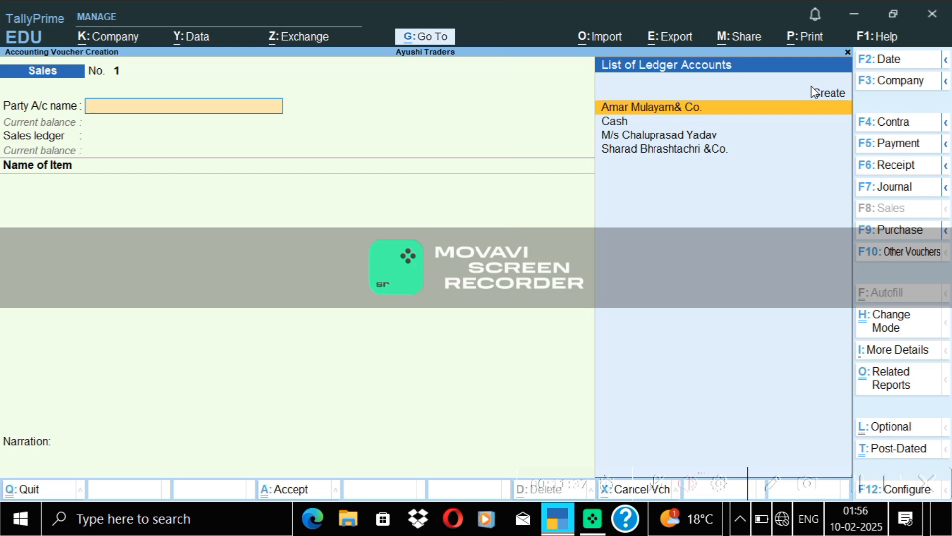
{"action": "left_click", "coordinate": [827, 94]}
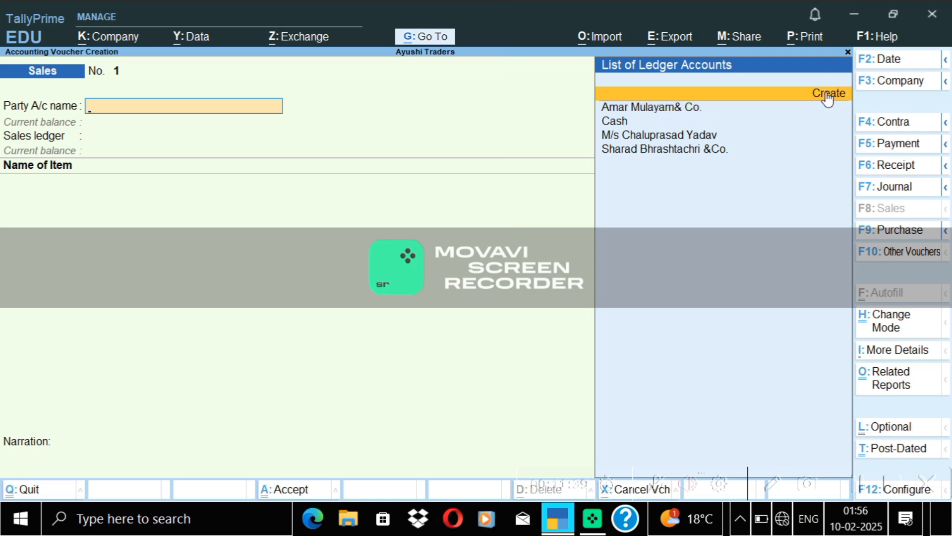
{"action": "left_click", "coordinate": [828, 96]}
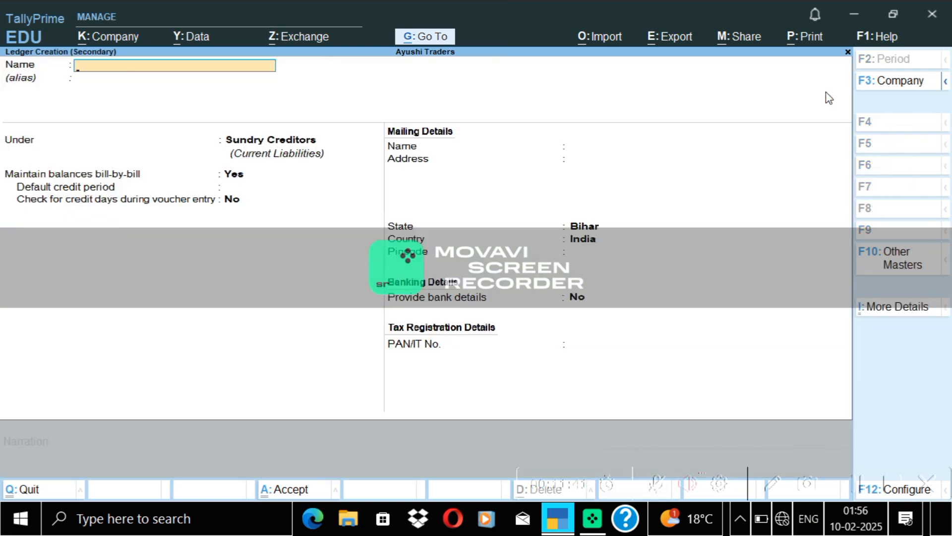
{"action": "type", "text": "Mamts"}
{"action": "key", "text": "BackSpace"}
{"action": "type", "text": "a Rail"}
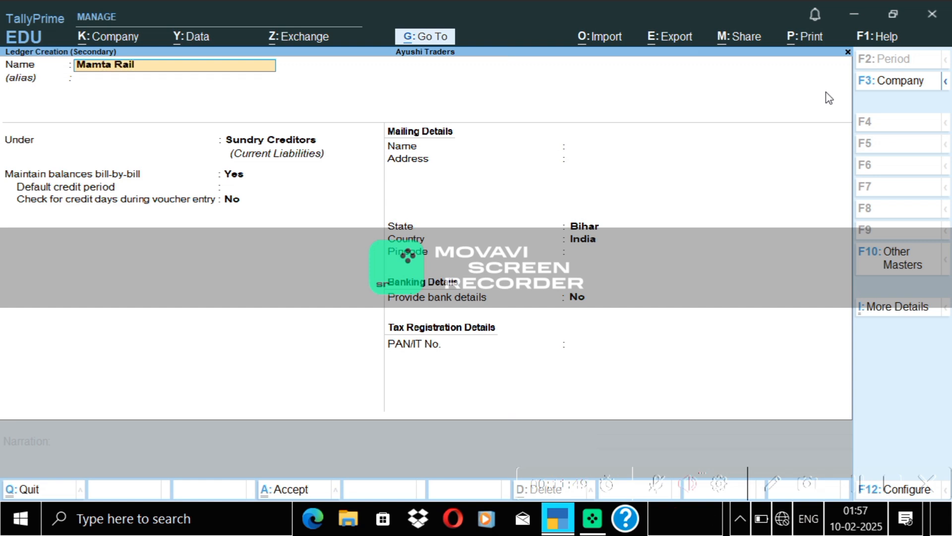
{"action": "type", "text": " trasport"}
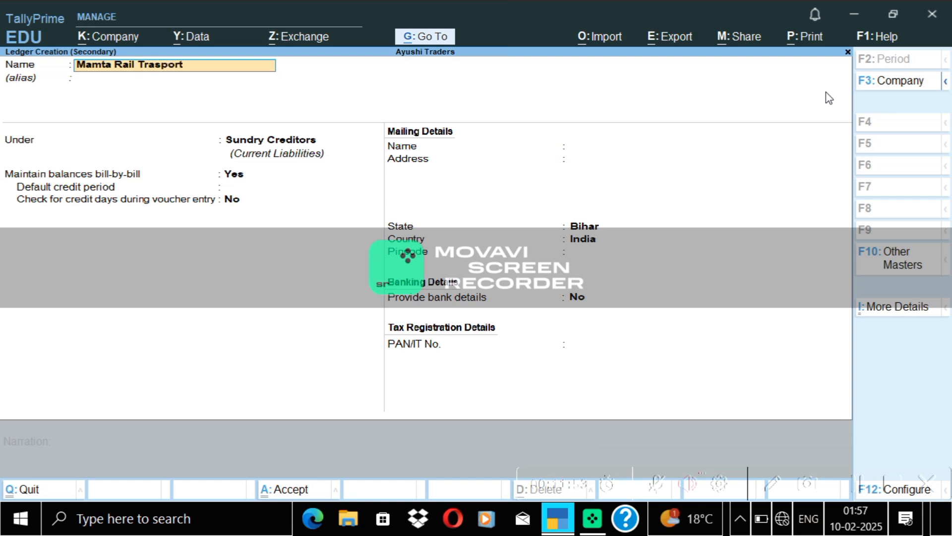
{"action": "key", "text": "Return"}
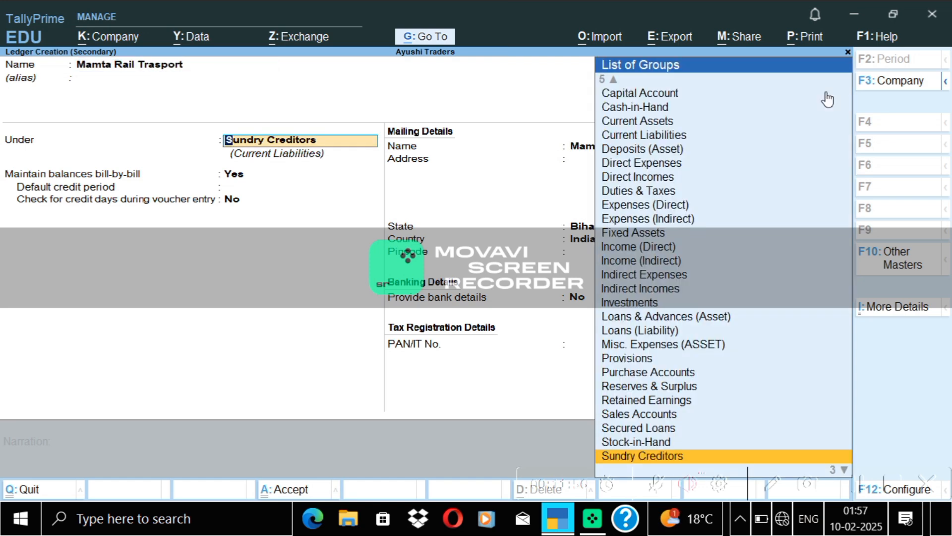
- Place the party ledger under Sundry Debtors with bill-by-bill balances on, save it, and keep the default dispatch and party details
{"action": "type", "text": "De"}
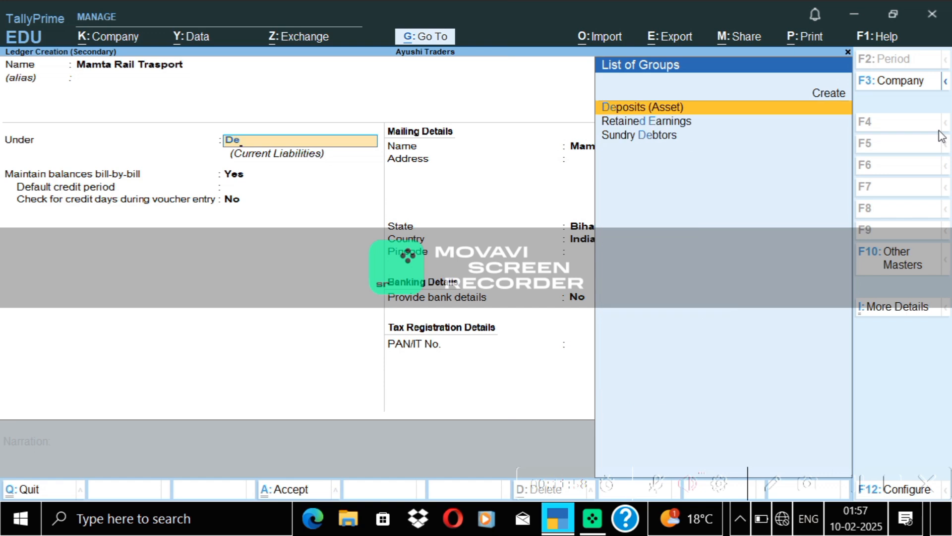
{"action": "left_click", "coordinate": [682, 137]}
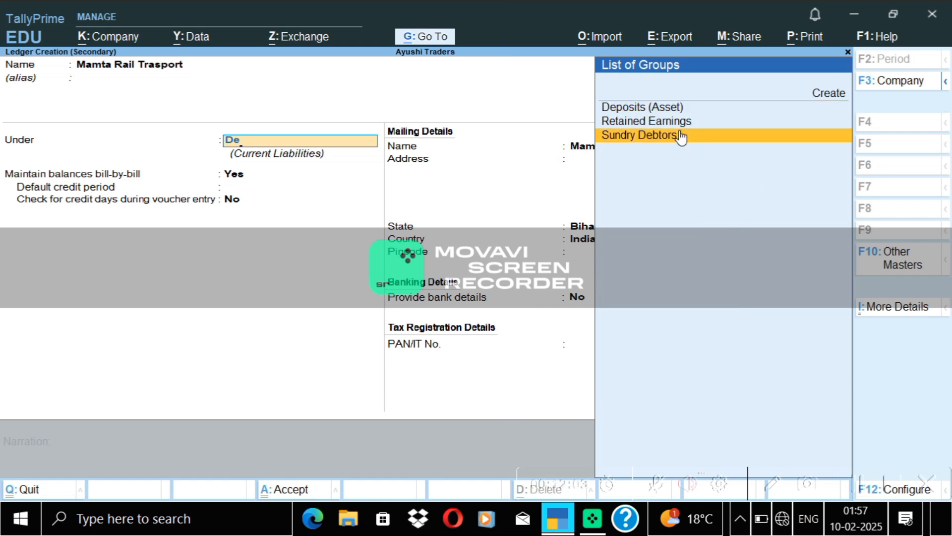
{"action": "left_click", "coordinate": [682, 137]}
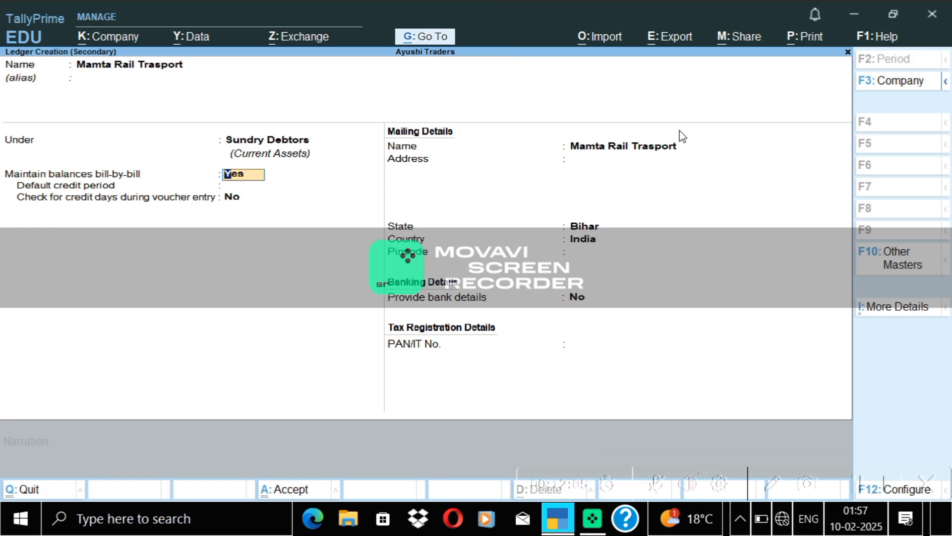
{"action": "key", "text": "ctrl"}
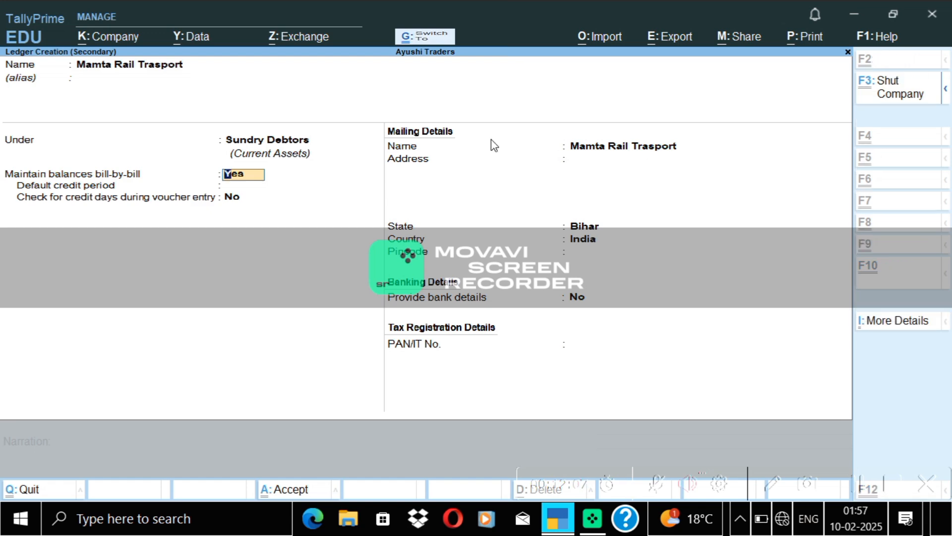
{"action": "key", "text": "ctrl+a"}
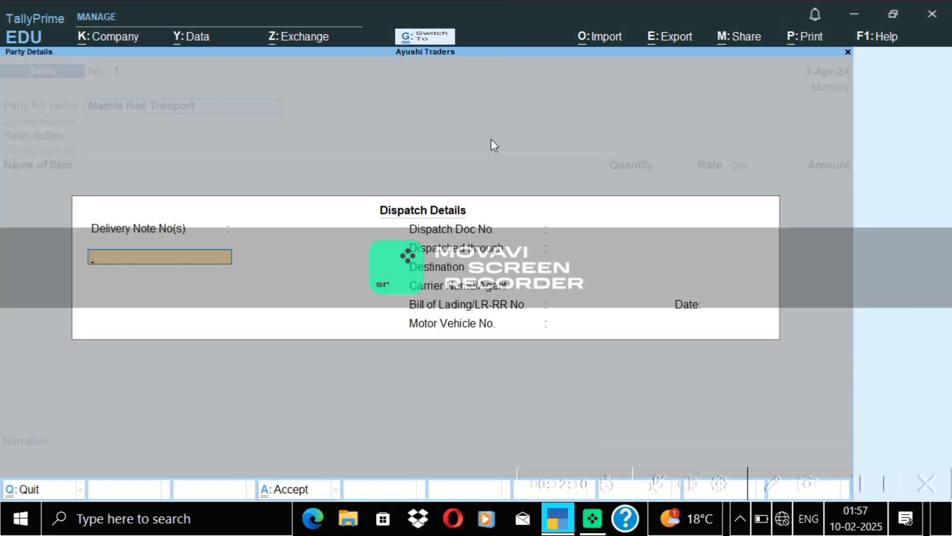
{"action": "key", "text": "ctrl+a"}
{"action": "key", "text": "ctrl+a"}
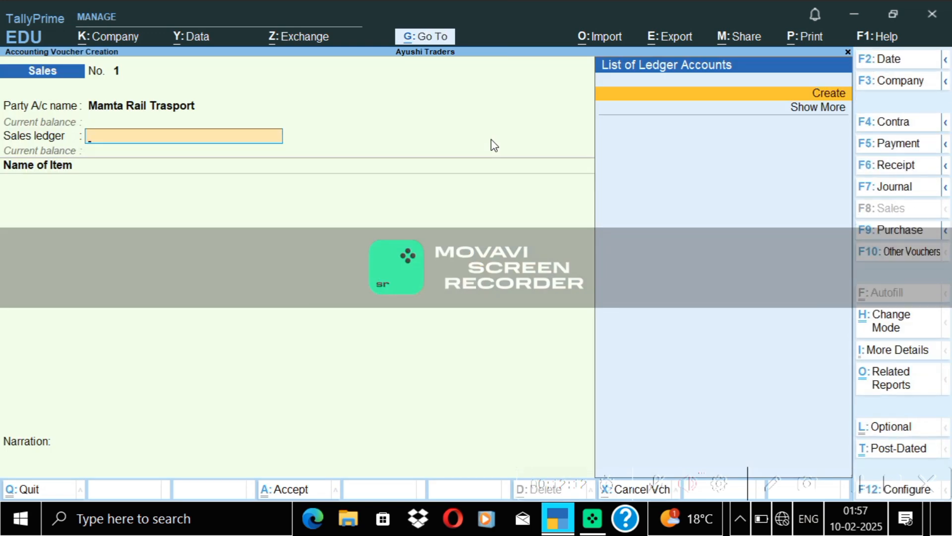
- Begin a new ledger named Sales A/c for the sales voucher's sales ledger
{"action": "left_click", "coordinate": [769, 94]}
{"action": "type", "text": "A"}
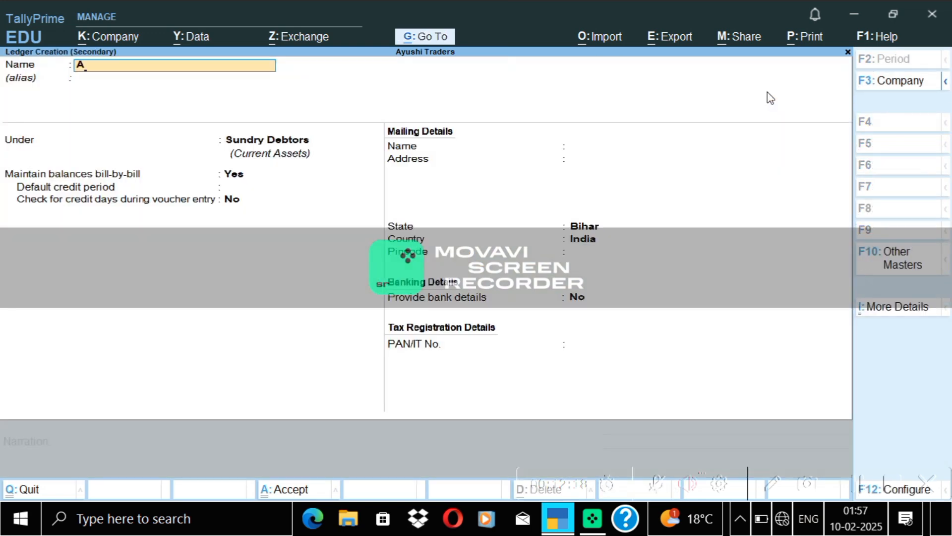
{"action": "key", "text": "BackSpace"}
{"action": "type", "text": "Salw"}
{"action": "key", "text": "BackSpace"}
{"action": "key", "text": "BackSpace"}
{"action": "type", "text": "es a/c"}
{"action": "key", "text": "Return"}
{"action": "key", "text": "Return"}
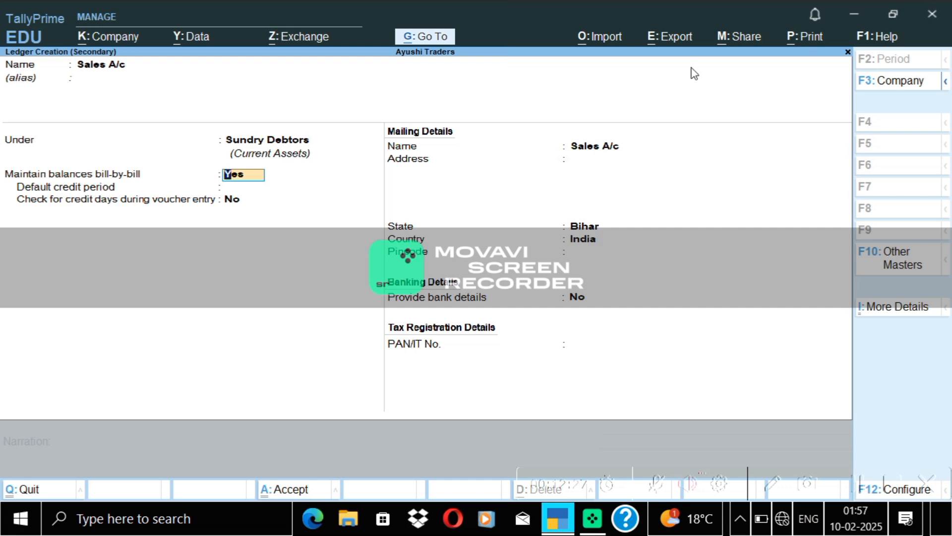
- Change the group of the Sales A/c ledger to Sales Accounts, keep the ledger type Not Applicable, and save it
{"action": "left_click", "coordinate": [272, 143]}
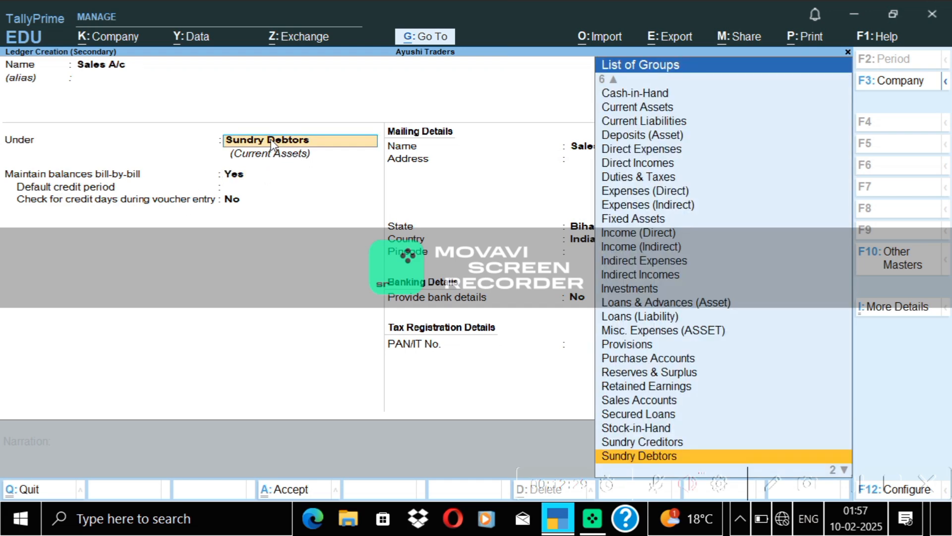
{"action": "left_click", "coordinate": [666, 401]}
{"action": "left_click", "coordinate": [664, 400]}
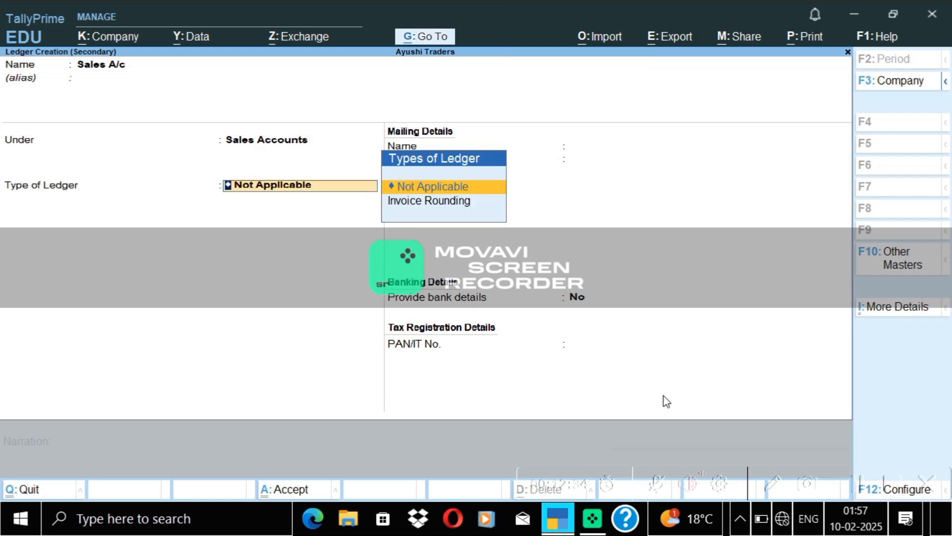
{"action": "key", "text": "ctrl+a"}
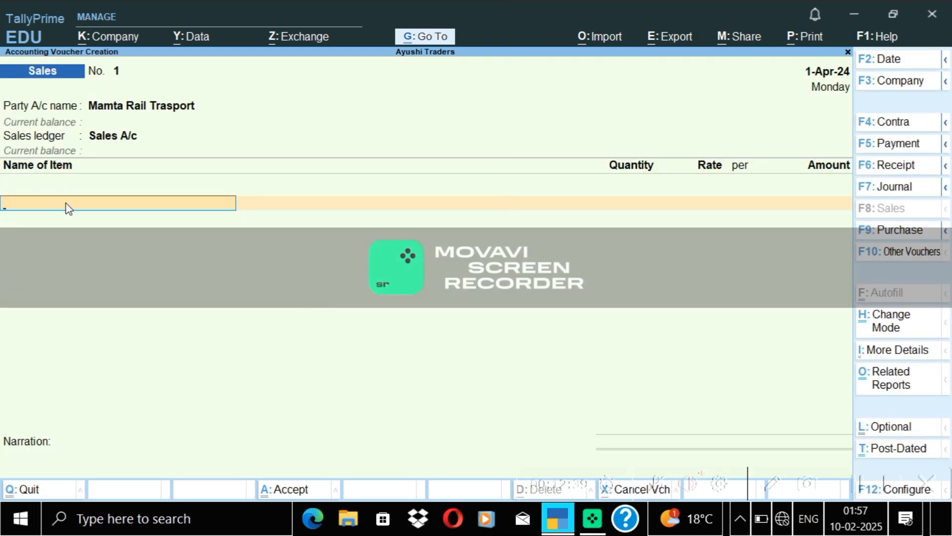
- Add the stock item Tv-Onida 21 to the sales voucher with a quantity of 10 no
{"action": "type", "text": "Tv"}
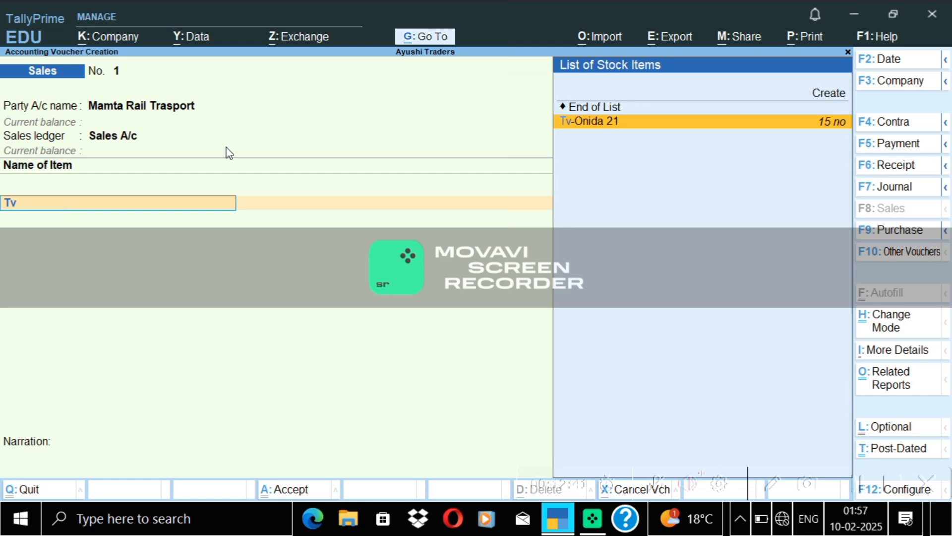
{"action": "left_click", "coordinate": [644, 119]}
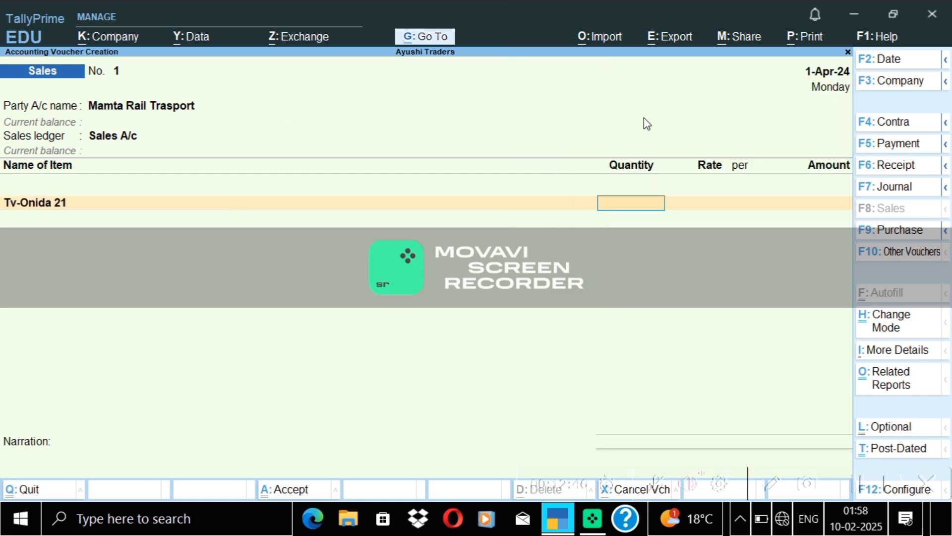
{"action": "type", "text": "10"}
{"action": "key", "text": "Return"}
{"action": "key", "text": "Return"}
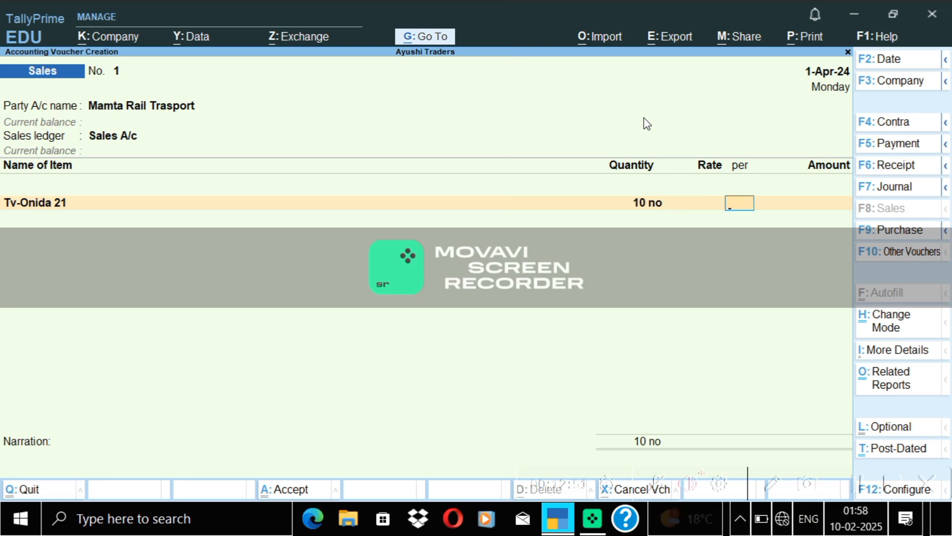
- Set the Tv-Onida 21 rate to 12,500 per no and save the sales voucher
{"action": "left_click", "coordinate": [693, 201]}
{"action": "type", "text": "12"}
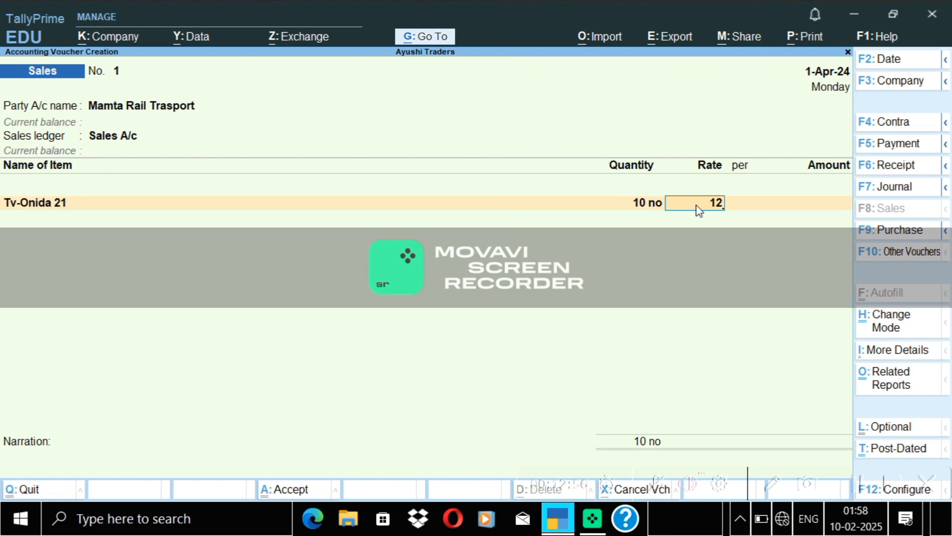
{"action": "type", "text": "5"}
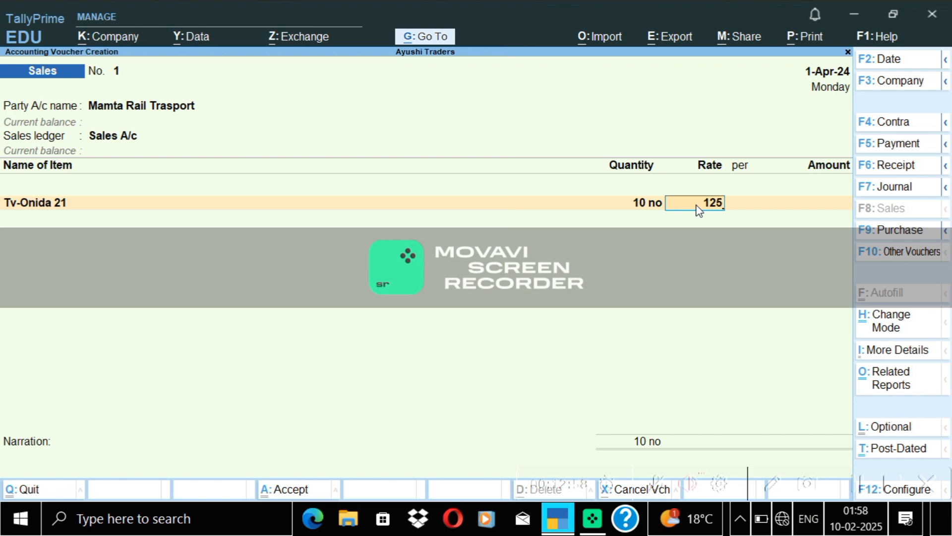
{"action": "type", "text": "00"}
{"action": "key", "text": "Return"}
{"action": "key", "text": "Return"}
{"action": "key", "text": "Return"}
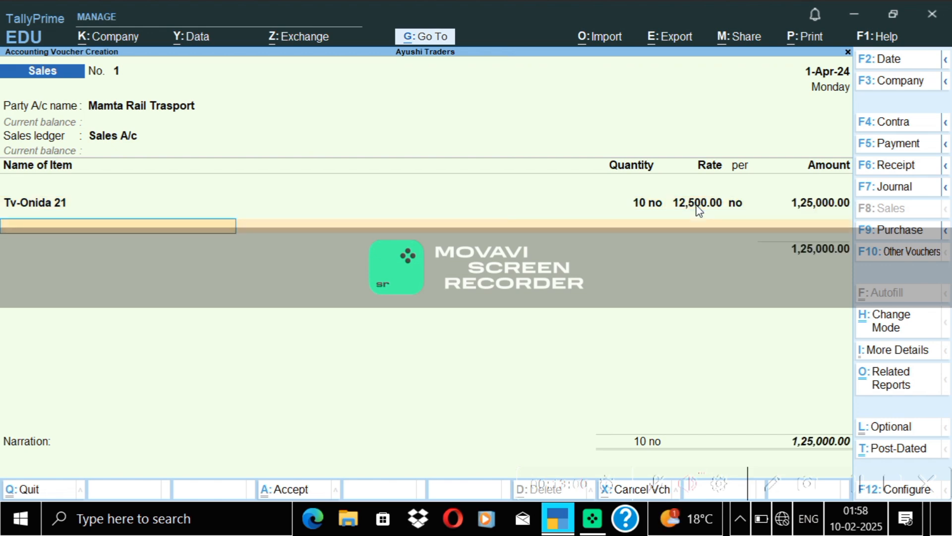
{"action": "key", "text": "Return"}
{"action": "key", "text": "Return"}
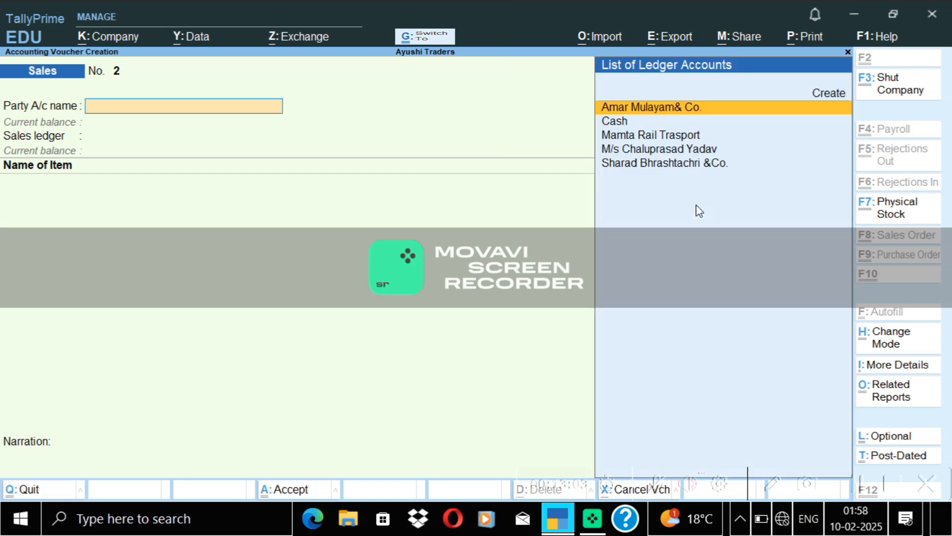
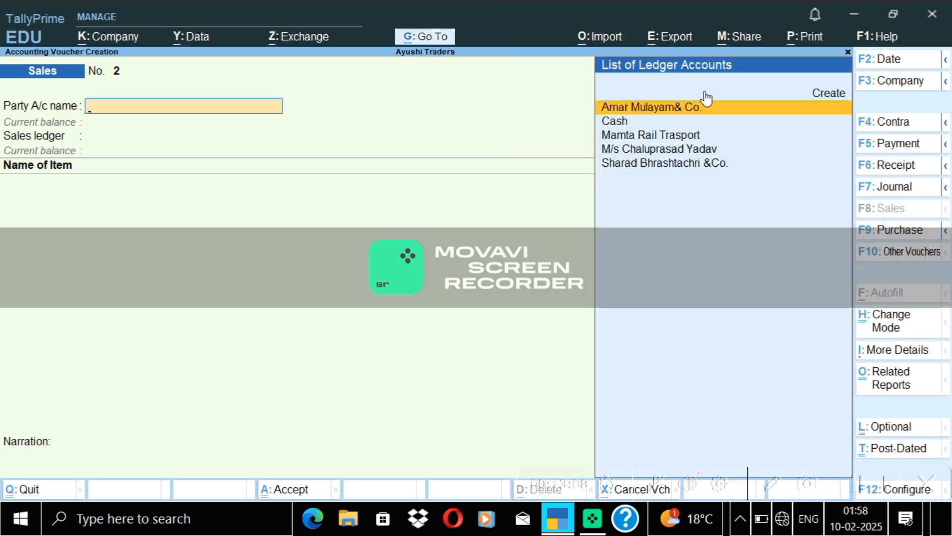
- Set Cash as the next sales voucher's party, keep the default dispatch and party details, and choose Sales A/c as the sales ledger
{"action": "left_click", "coordinate": [657, 121]}
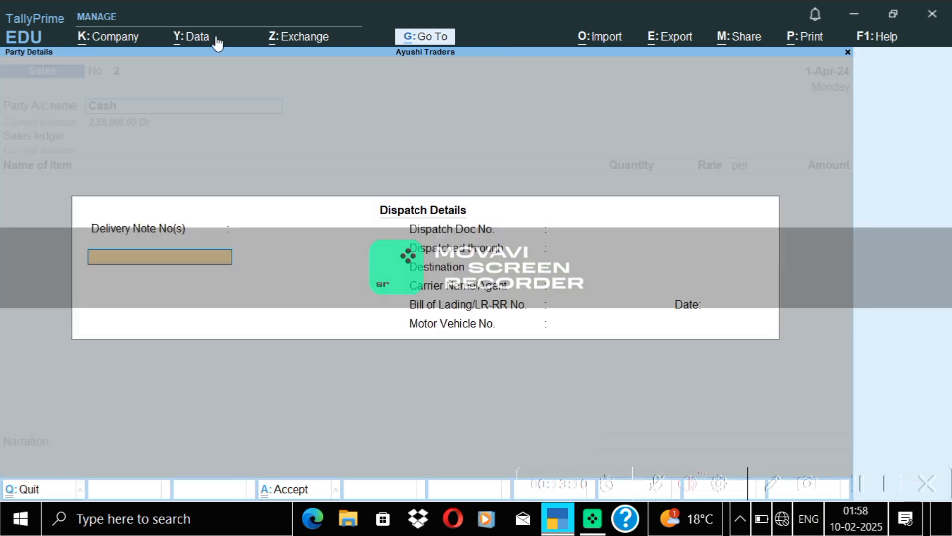
{"action": "key", "text": "ctrl+a"}
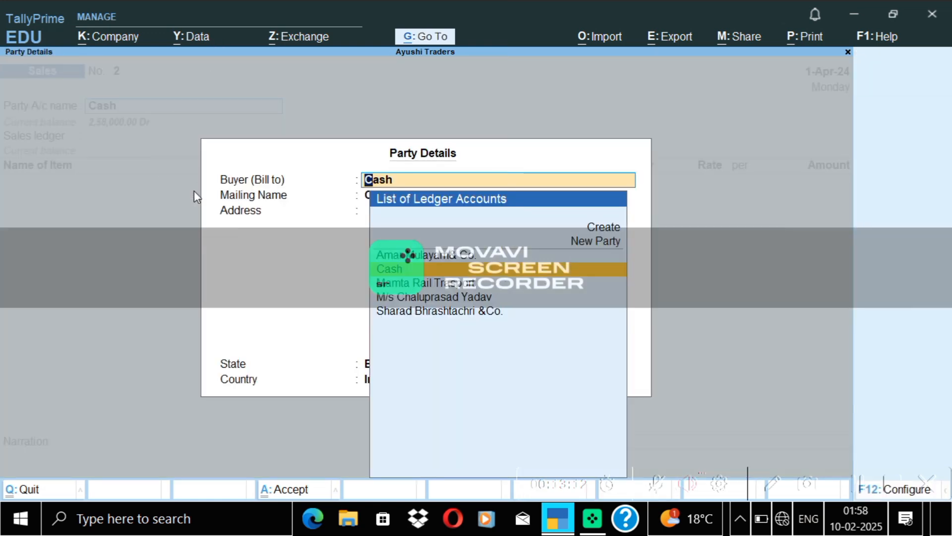
{"action": "key", "text": "ctrl+a"}
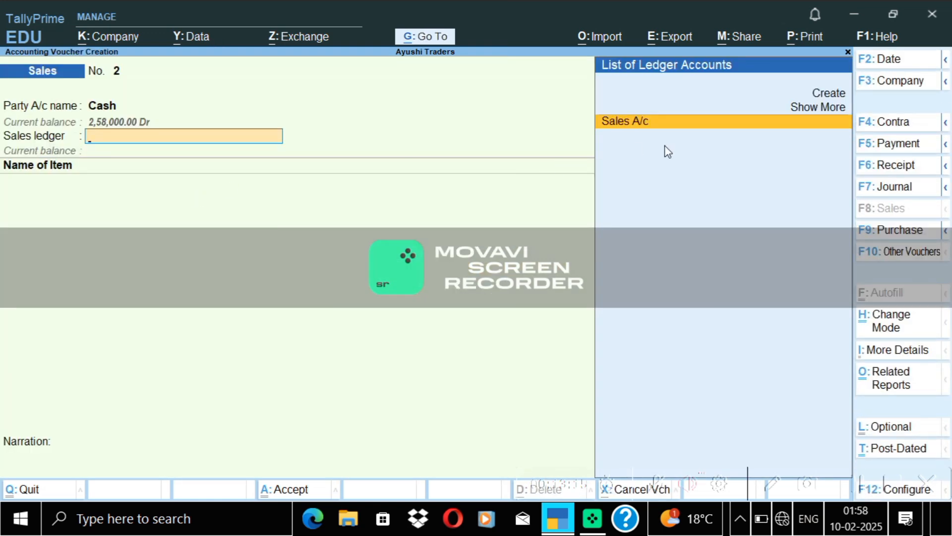
{"action": "left_click", "coordinate": [664, 127]}
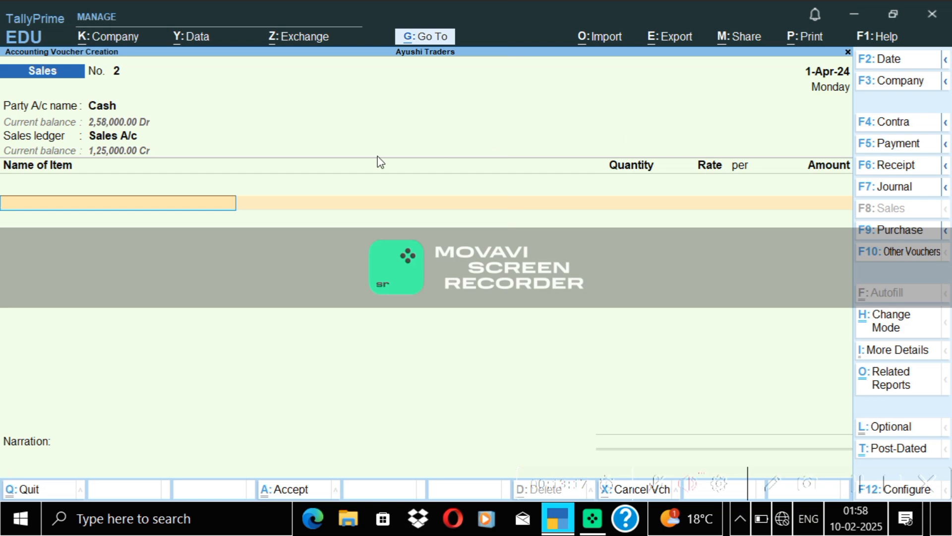
- Enter 5 no of Fridge-IG 300 Ltr. at a rate of 13,000 in the cash sales voucher and save it
{"action": "type", "text": "Fr"}
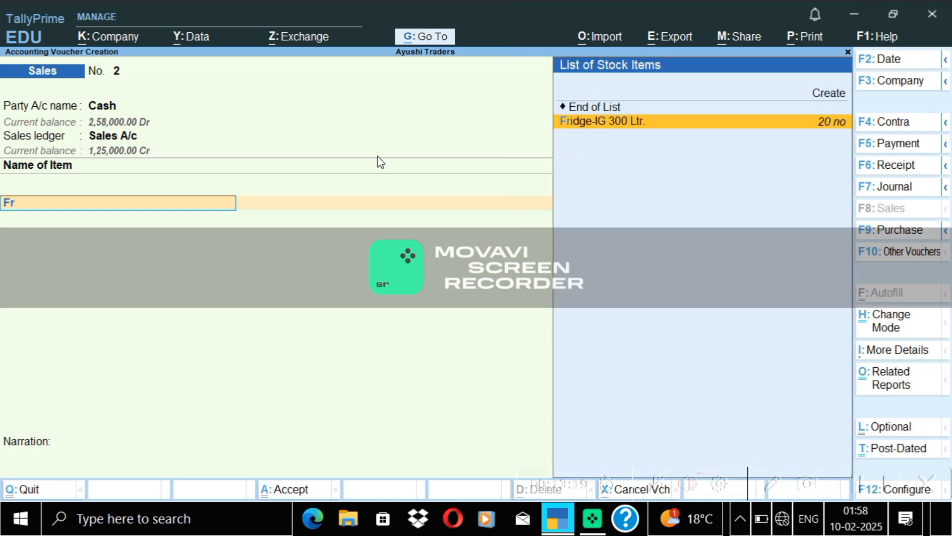
{"action": "left_click", "coordinate": [625, 124]}
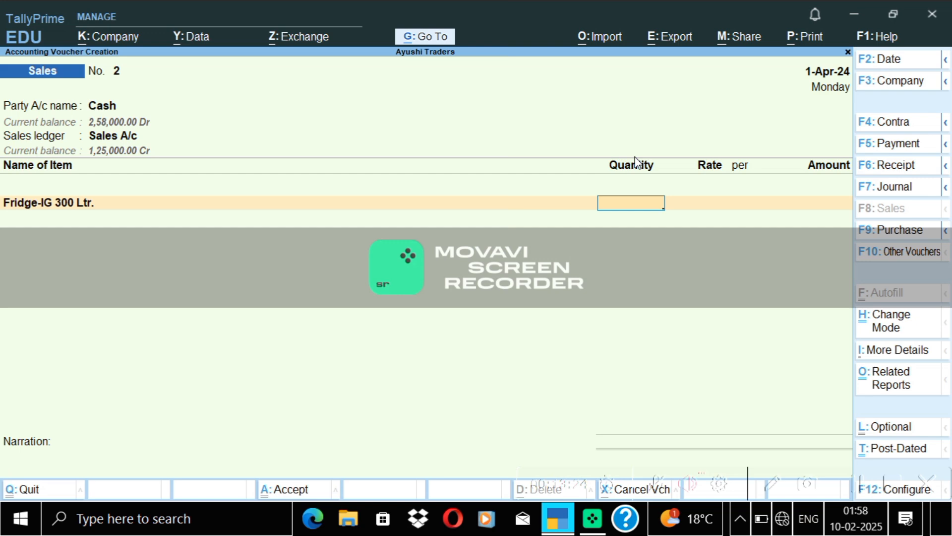
{"action": "type", "text": "5"}
{"action": "key", "text": "Return"}
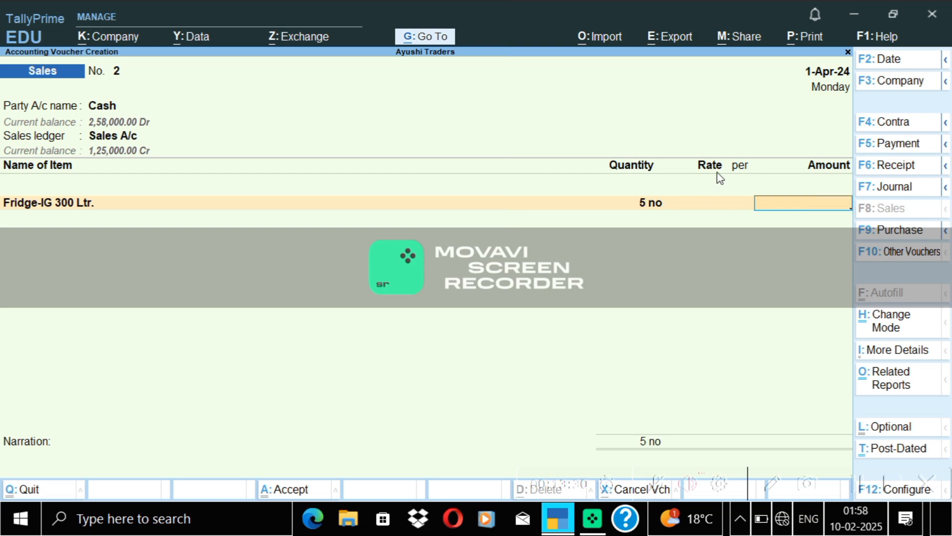
{"action": "left_click", "coordinate": [710, 208]}
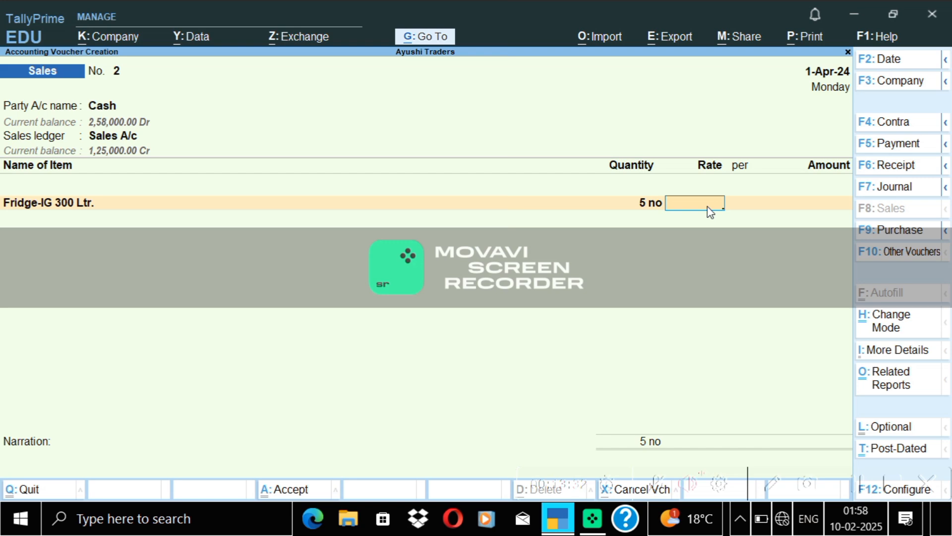
{"action": "type", "text": "13000"}
{"action": "key", "text": "Return"}
{"action": "key", "text": "Return"}
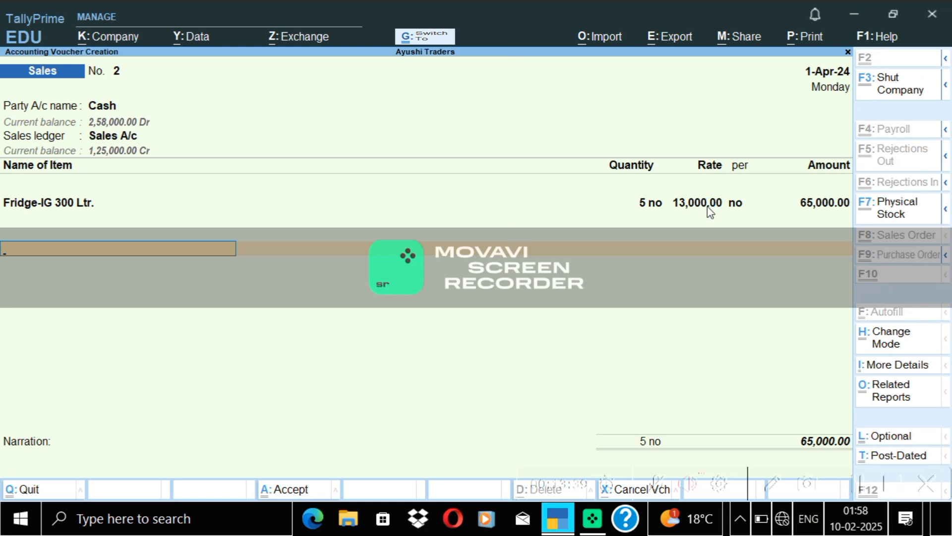
{"action": "key", "text": "ctrl+a"}
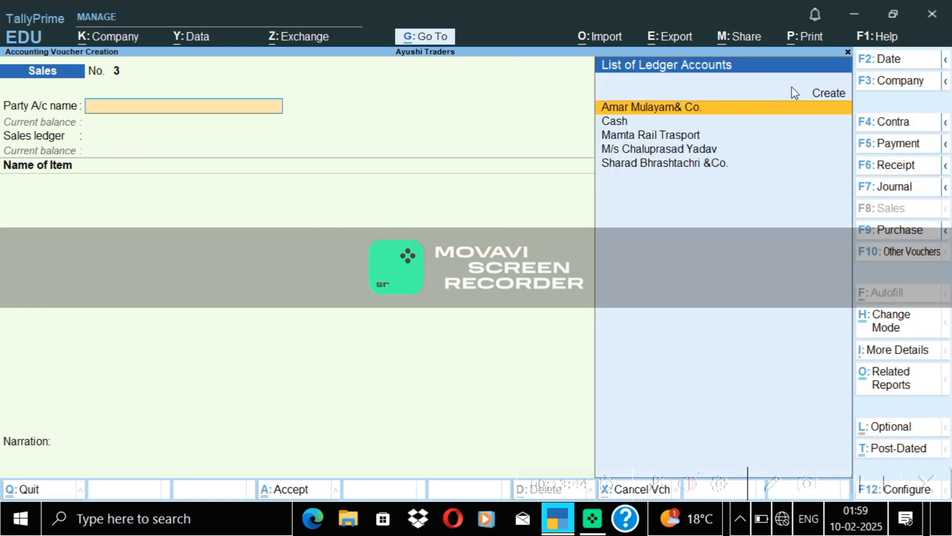
- Create a party ledger named Nitin Gadkari & Com under Sundry Debtors with bill-by-bill balances on, and save it
{"action": "left_click", "coordinate": [805, 92]}
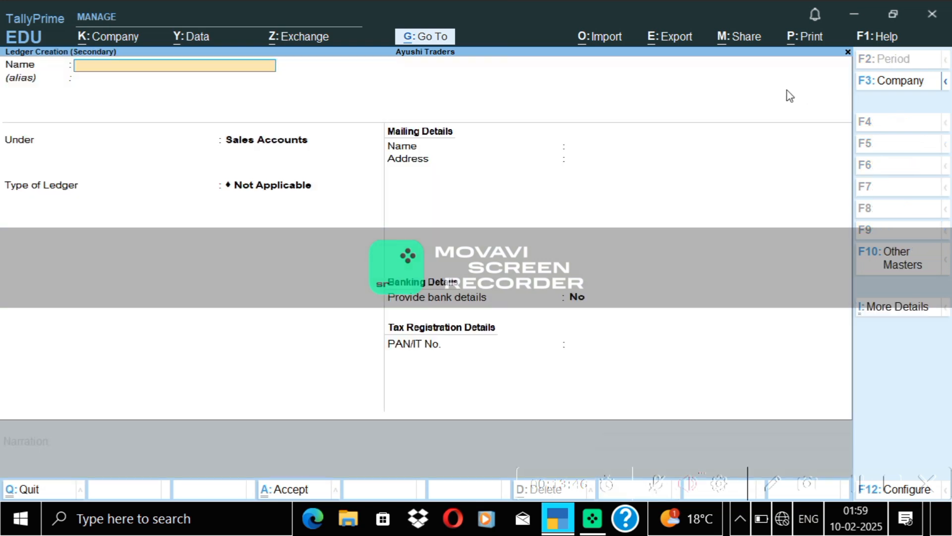
{"action": "type", "text": "Nitin Gadkari"}
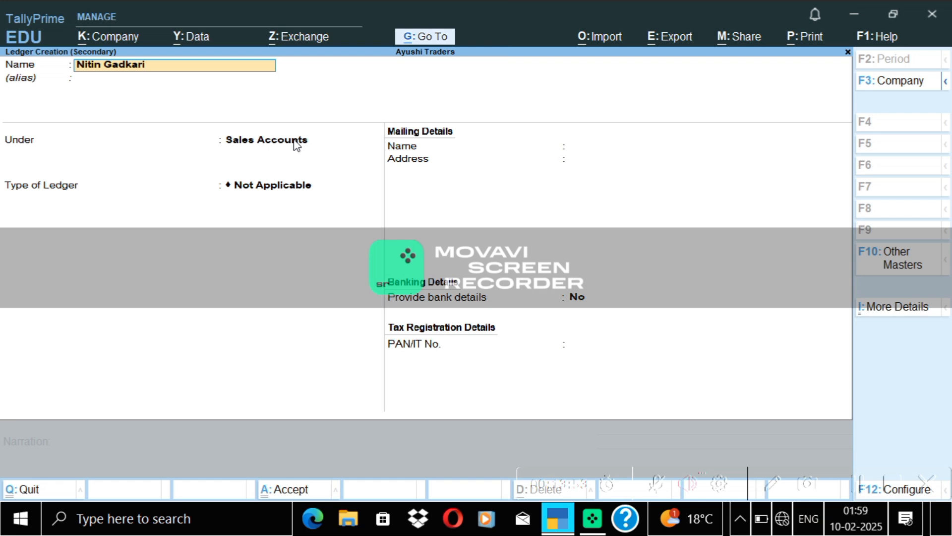
{"action": "type", "text": " &"}
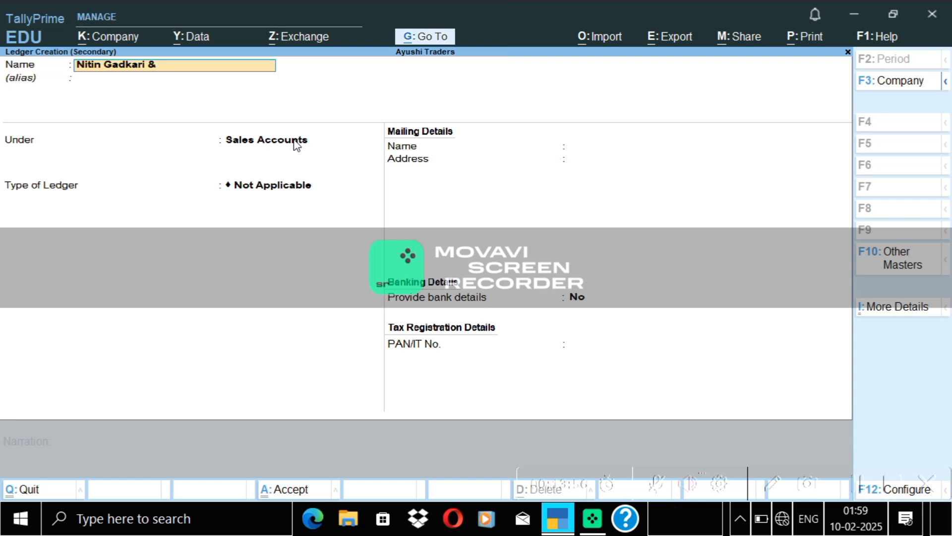
{"action": "type", "text": " com"}
{"action": "key", "text": "Return"}
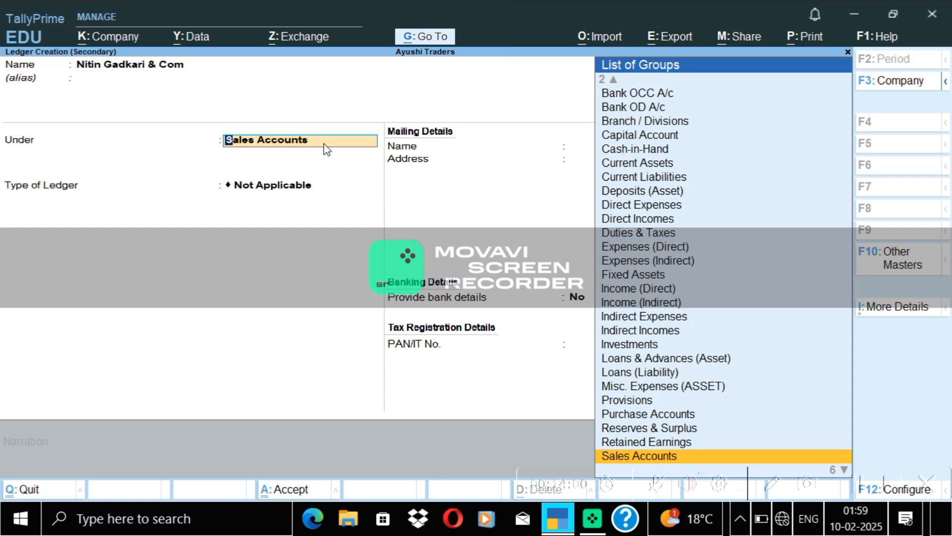
{"action": "type", "text": "De"}
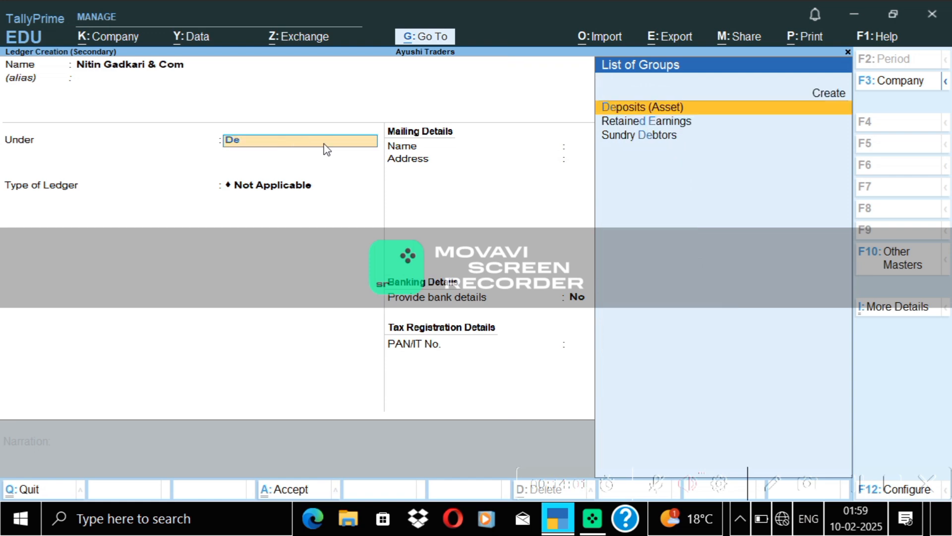
{"action": "left_click", "coordinate": [670, 138]}
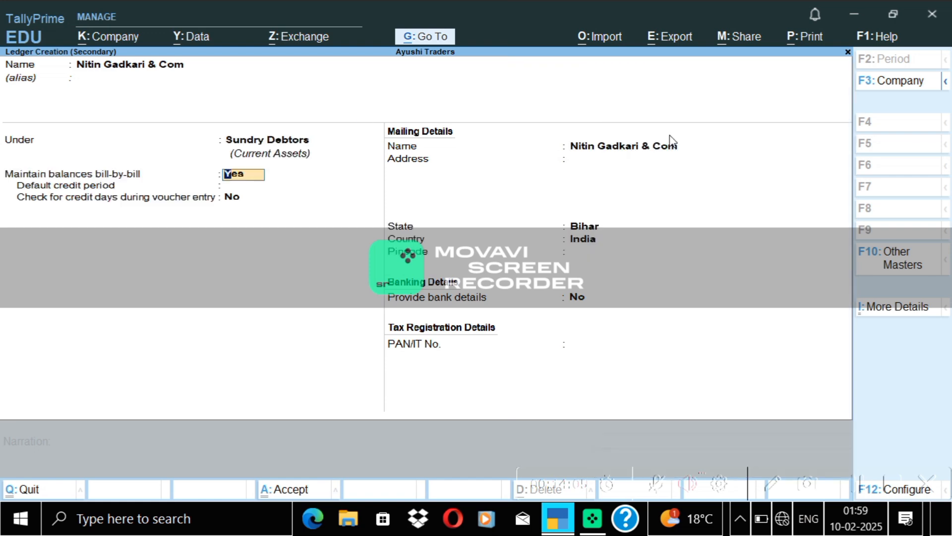
{"action": "key", "text": "ctrl+a"}
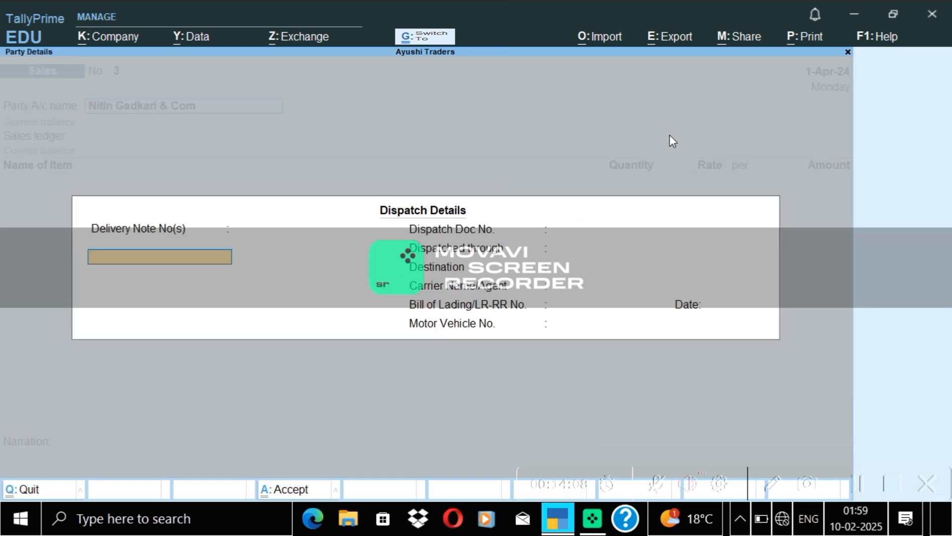
- Keep the default dispatch and party details for Nitin Gadkari & Com and choose Sales A/c as the sales ledger
{"action": "key", "text": "ctrl+a"}
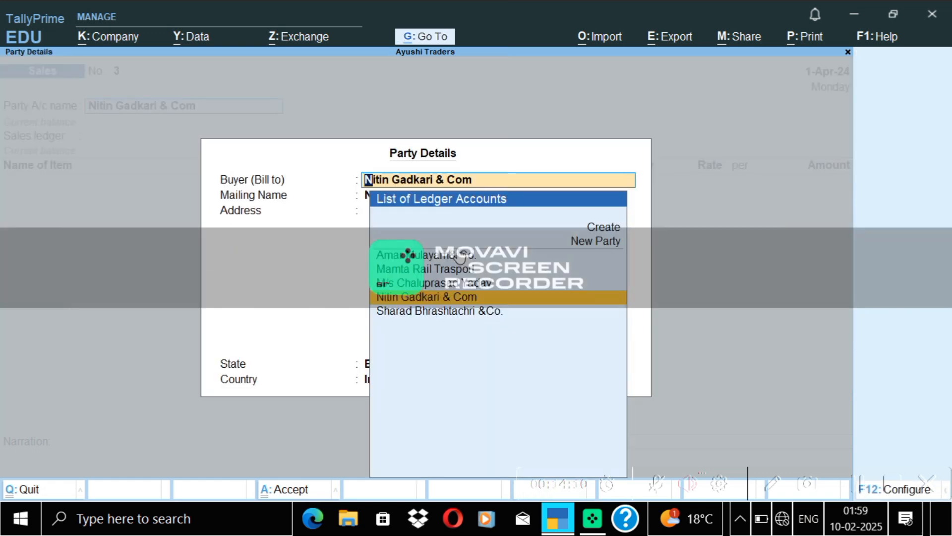
{"action": "key", "text": "ctrl+a"}
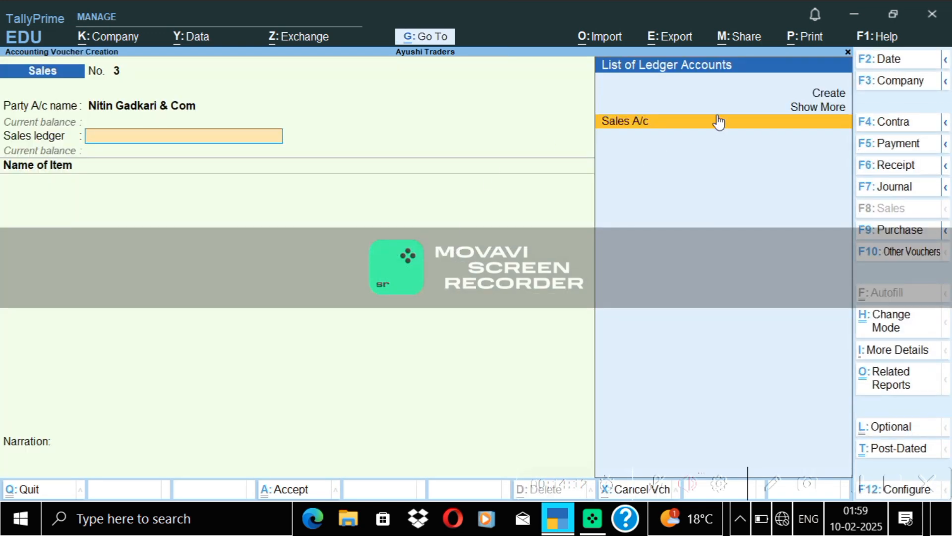
{"action": "key", "text": "Up"}
{"action": "key", "text": "Return"}
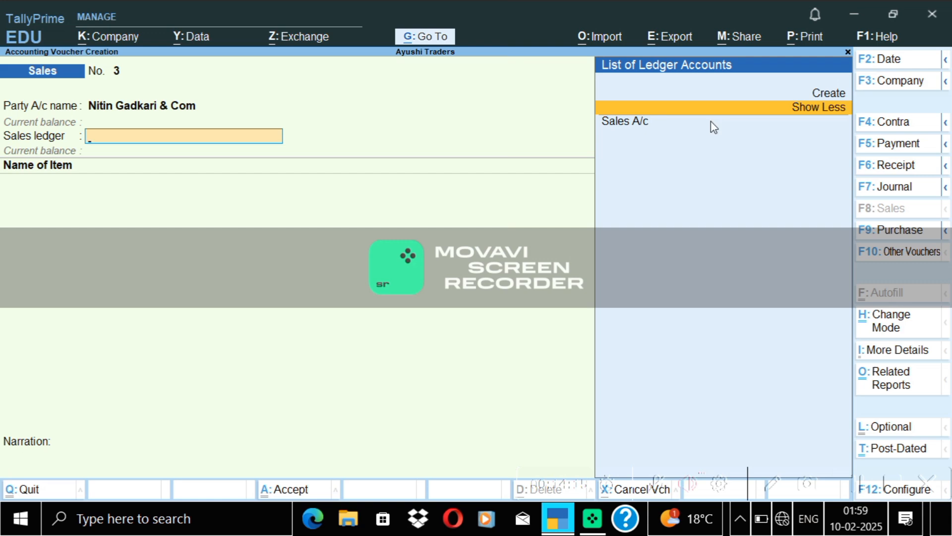
{"action": "left_click", "coordinate": [713, 124]}
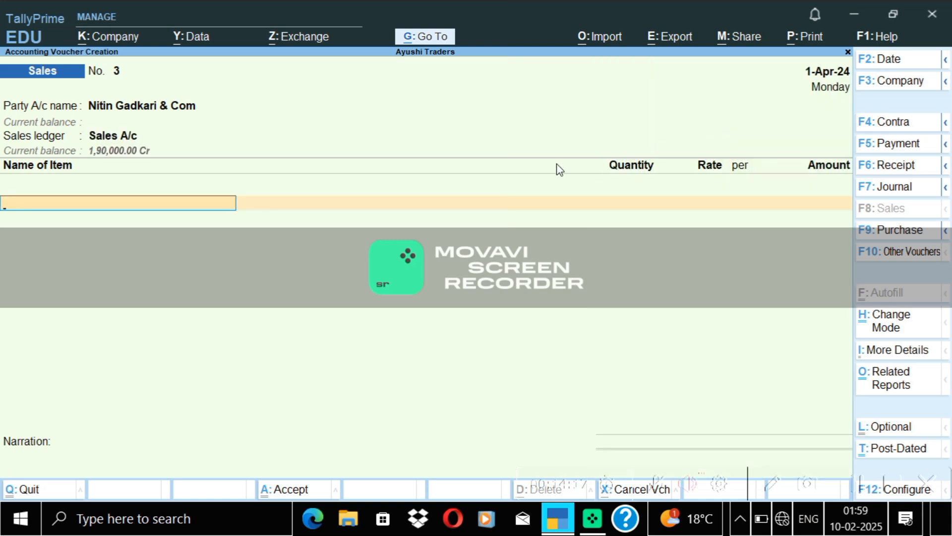
- Enter 8 no of Laptop-Loneva at a rate of 26,000 in the sales voucher and save it
{"action": "type", "text": "Lapt"}
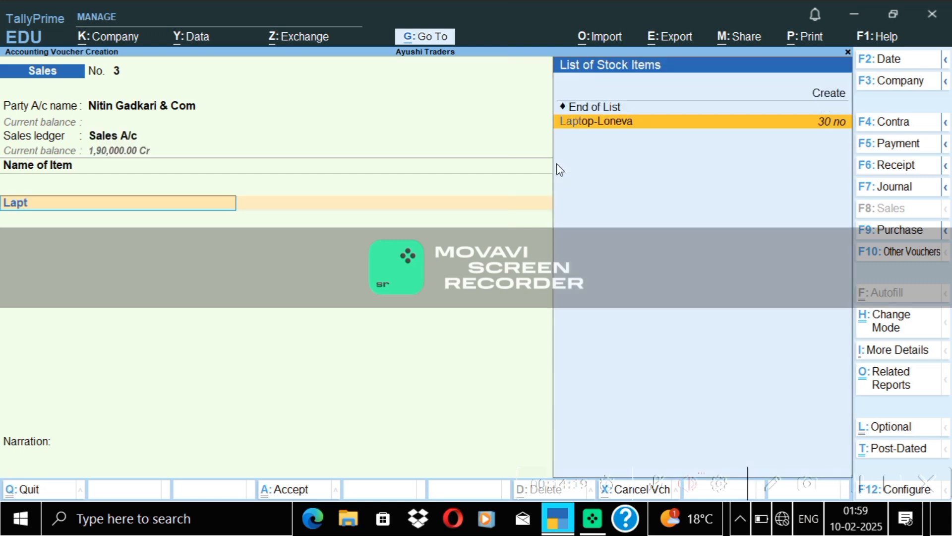
{"action": "type", "text": "op"}
{"action": "left_click", "coordinate": [605, 119]}
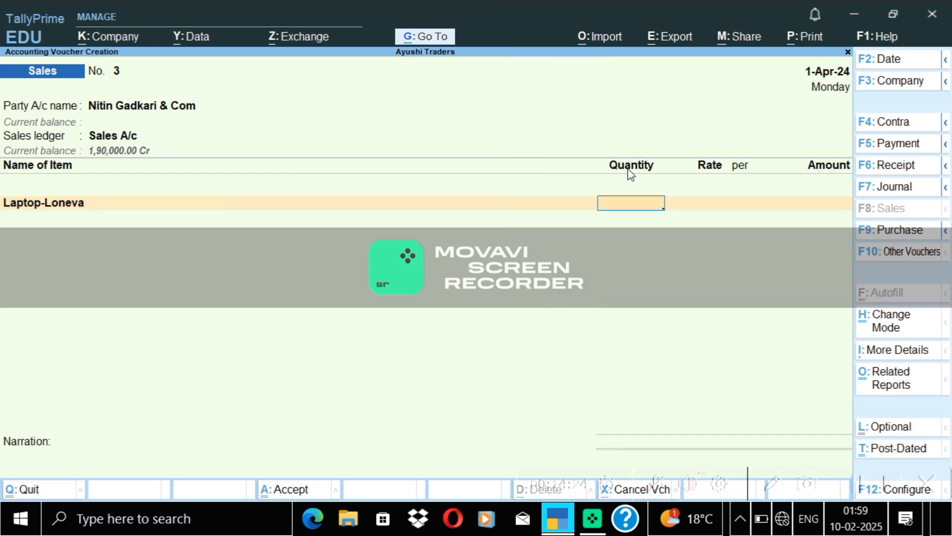
{"action": "type", "text": "8"}
{"action": "key", "text": "Return"}
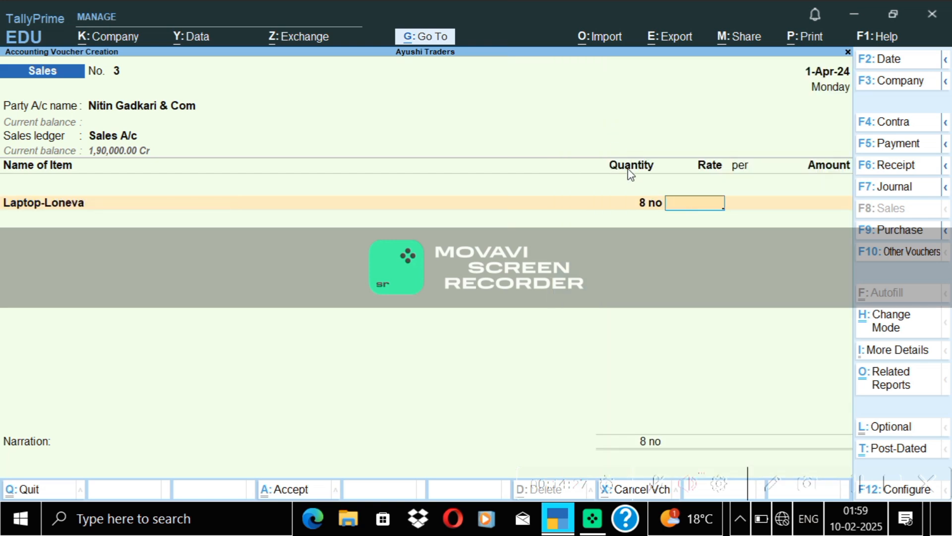
{"action": "type", "text": "26,"}
{"action": "type", "text": "000"}
{"action": "key", "text": "Return"}
{"action": "key", "text": "Return"}
{"action": "key", "text": "Return"}
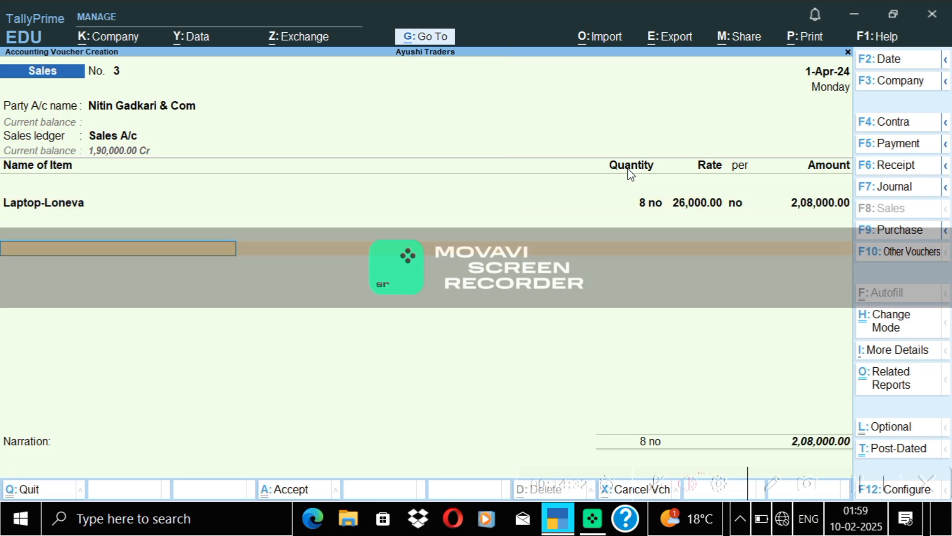
{"action": "key", "text": "ctrl"}
{"action": "key", "text": "ctrl+a"}
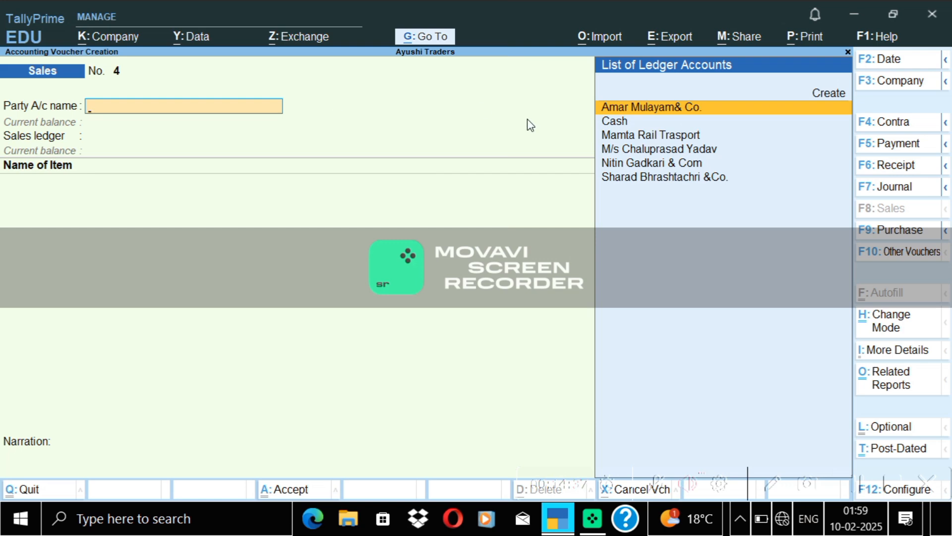
- Create a party ledger named Rasoyya Cooking Co. under Sundry Debtors with bill-by-bill balances on, and save it
{"action": "left_click", "coordinate": [817, 94]}
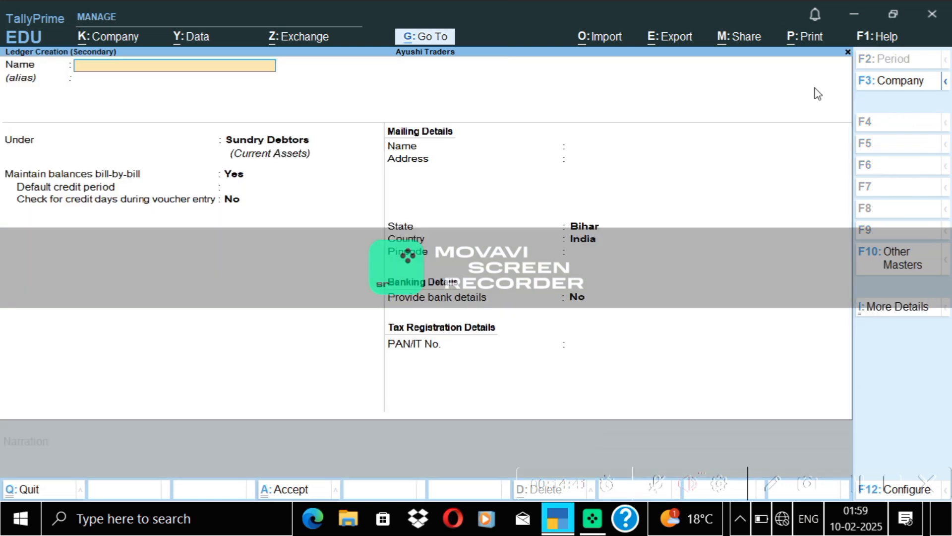
{"action": "type", "text": "Rasoyya Cook"}
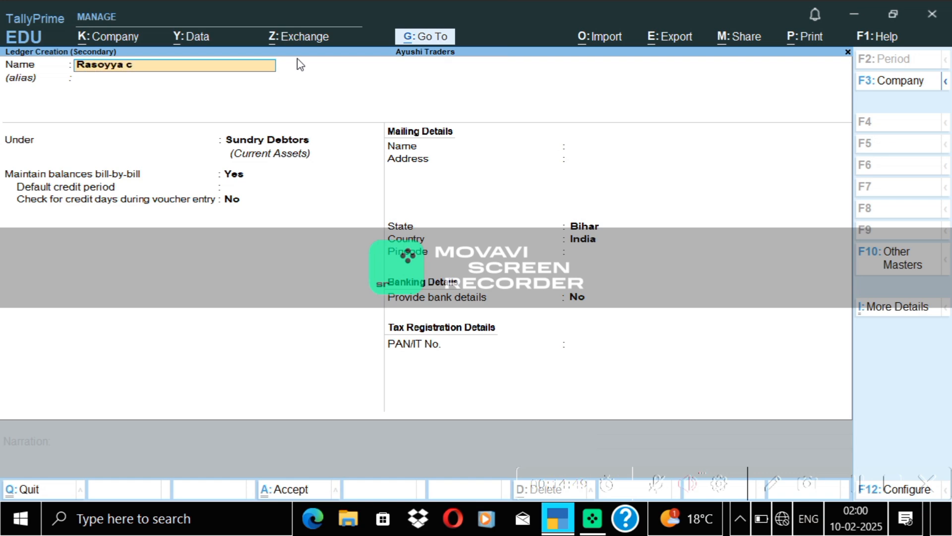
{"action": "type", "text": "ing Co."}
{"action": "key", "text": "Return"}
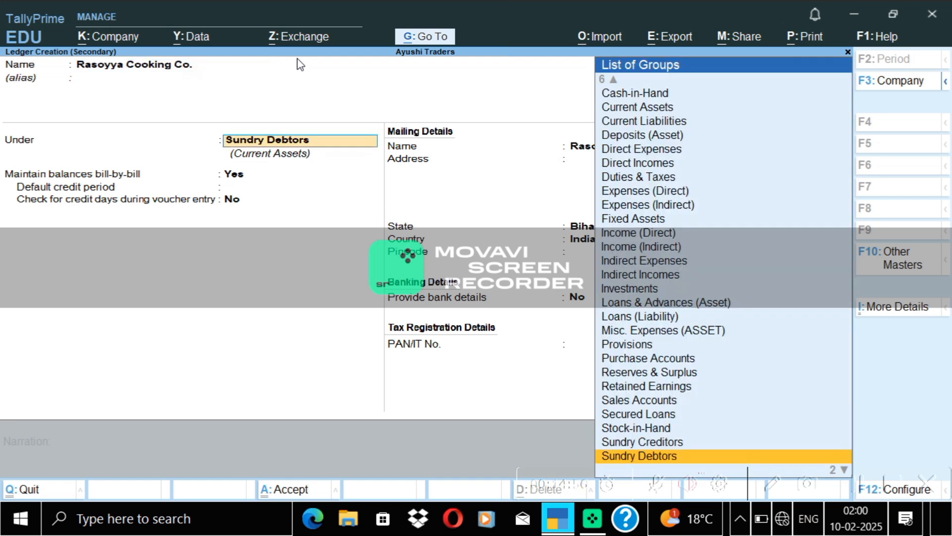
{"action": "key", "text": "Return"}
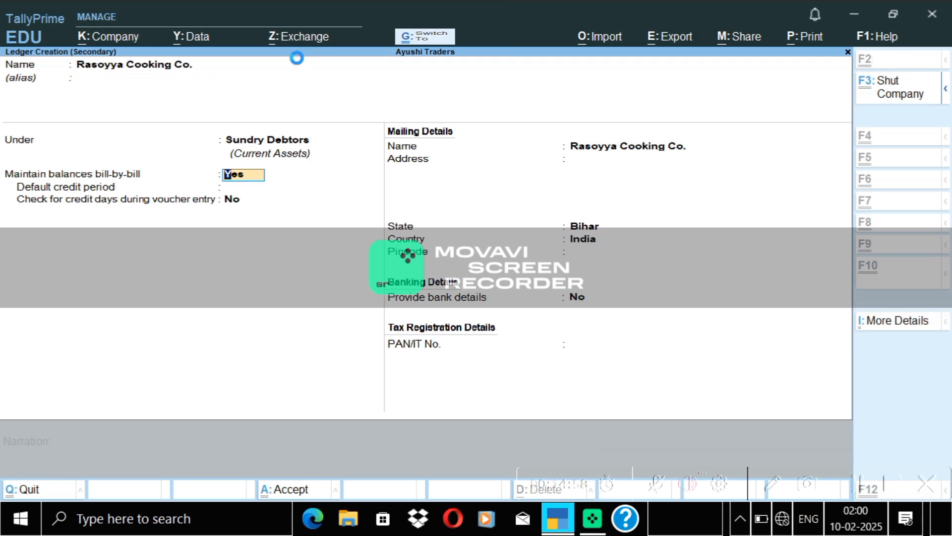
{"action": "key", "text": "ctrl+a"}
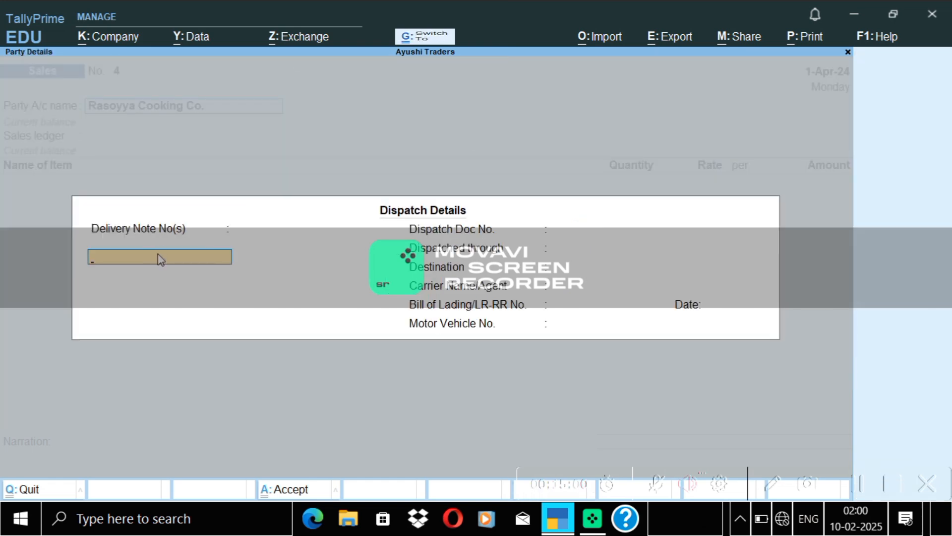
- Keep the default dispatch and party details for Rasoyya Cooking Co. and choose Sales A/c as the sales ledger
{"action": "key", "text": "ctrl+a"}
{"action": "key", "text": "ctrl+a"}
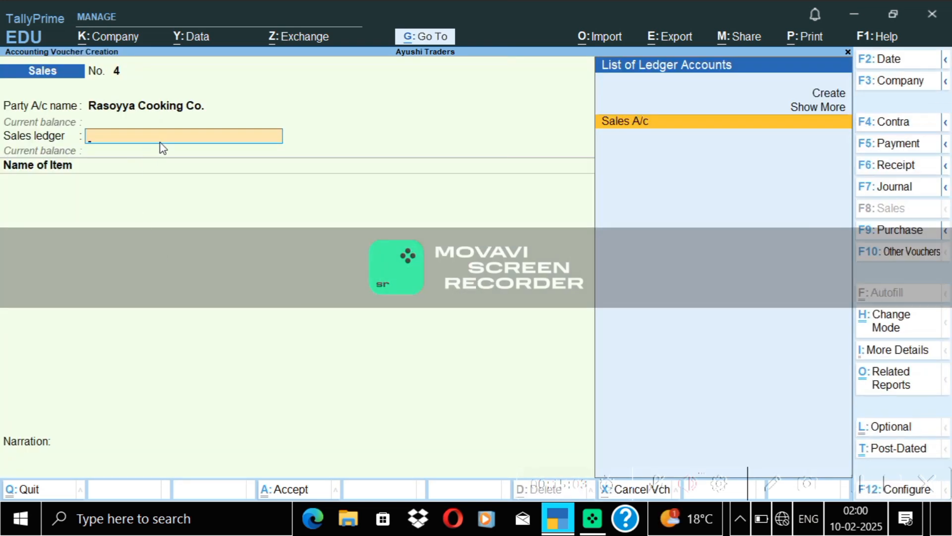
{"action": "key", "text": "Return"}
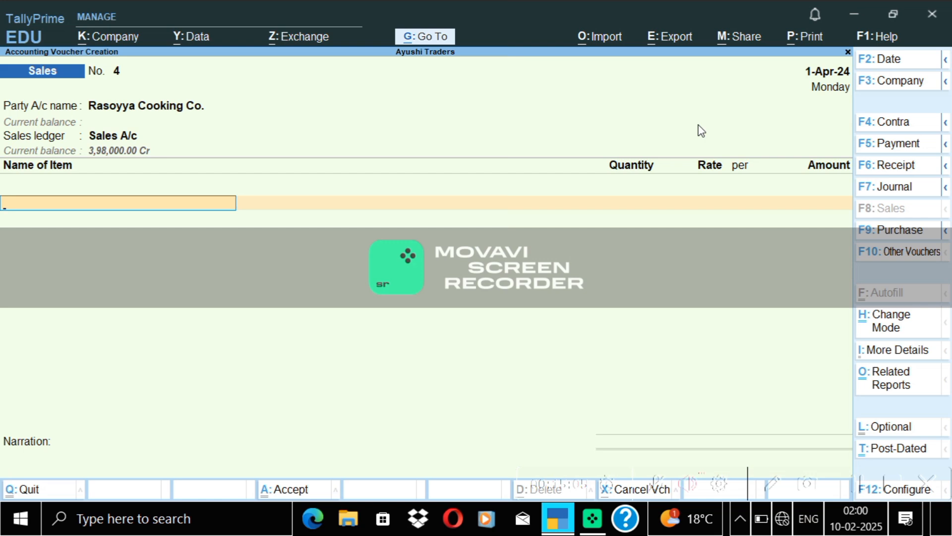
- Enter 5 no of Fridge-IG 300 Ltr. at a rate of 12,500 in the sales voucher and save it
{"action": "type", "text": "Fr"}
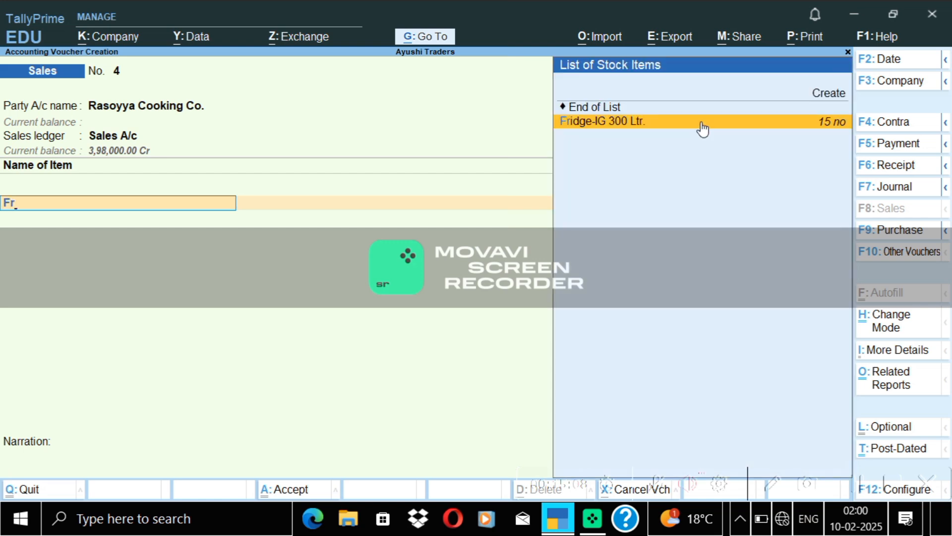
{"action": "key", "text": "Return"}
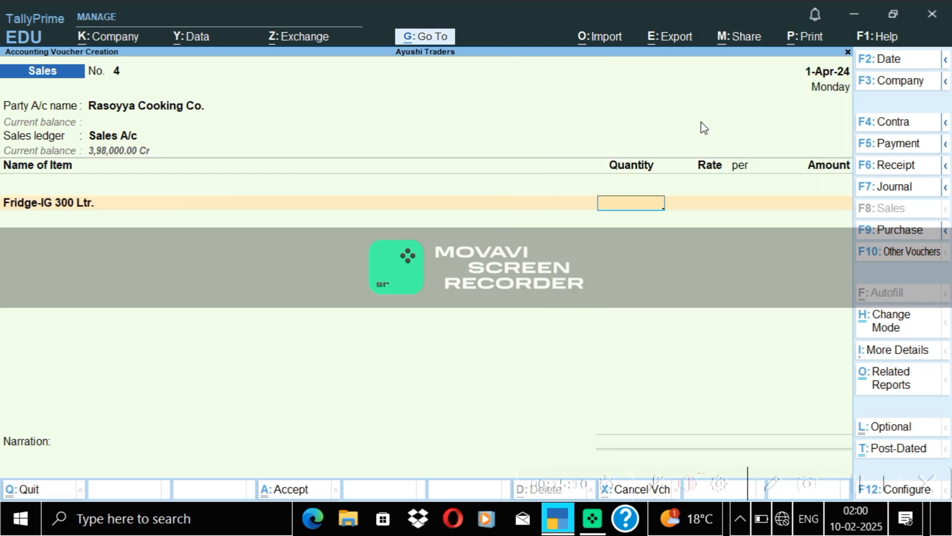
{"action": "type", "text": "5"}
{"action": "key", "text": "Return"}
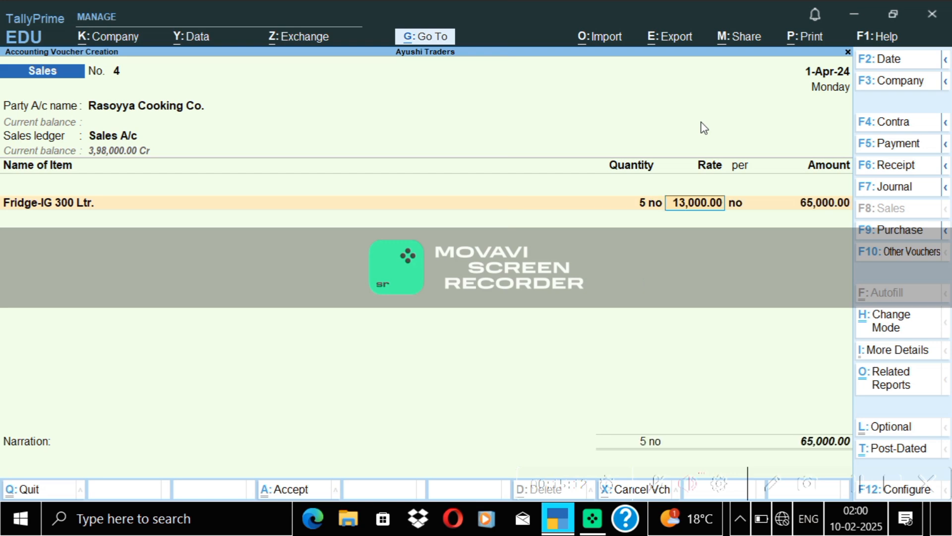
{"action": "type", "text": "12"}
{"action": "type", "text": "50"}
{"action": "key", "text": "BackSpace"}
{"action": "type", "text": "00"}
{"action": "key", "text": "Return"}
{"action": "key", "text": "Return"}
{"action": "key", "text": "Return"}
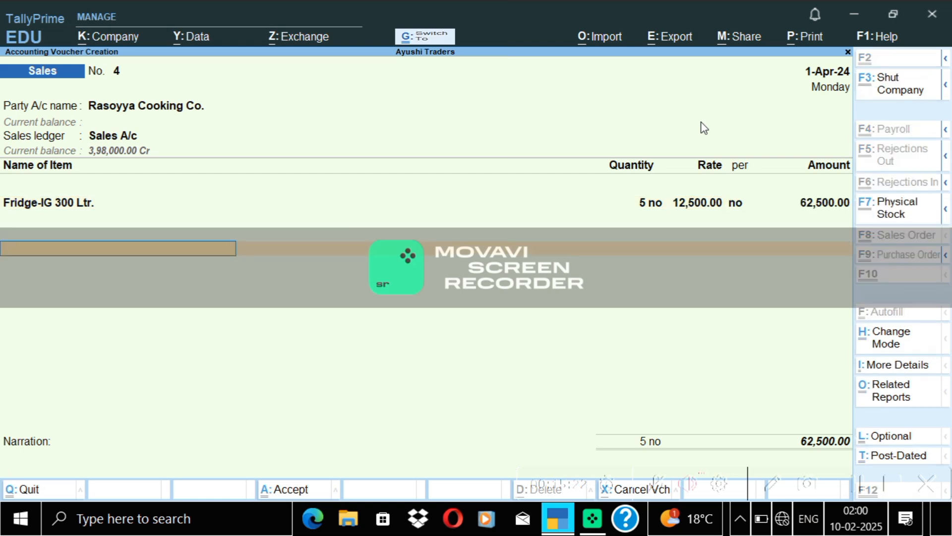
{"action": "key", "text": "ctrl+a"}
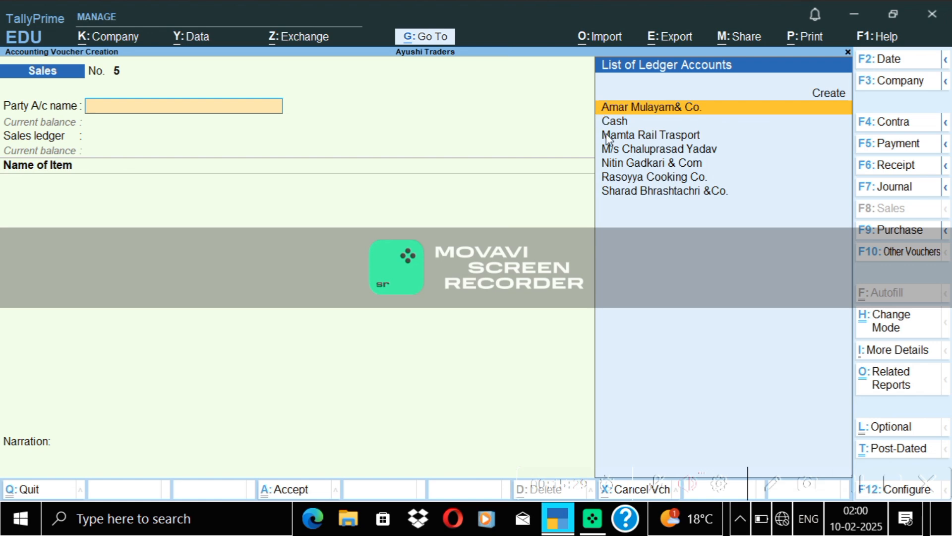
- Set Cash as the party of the new sales voucher with default party details, and choose Sales A/c as the sales ledger
{"action": "key", "text": "Return"}
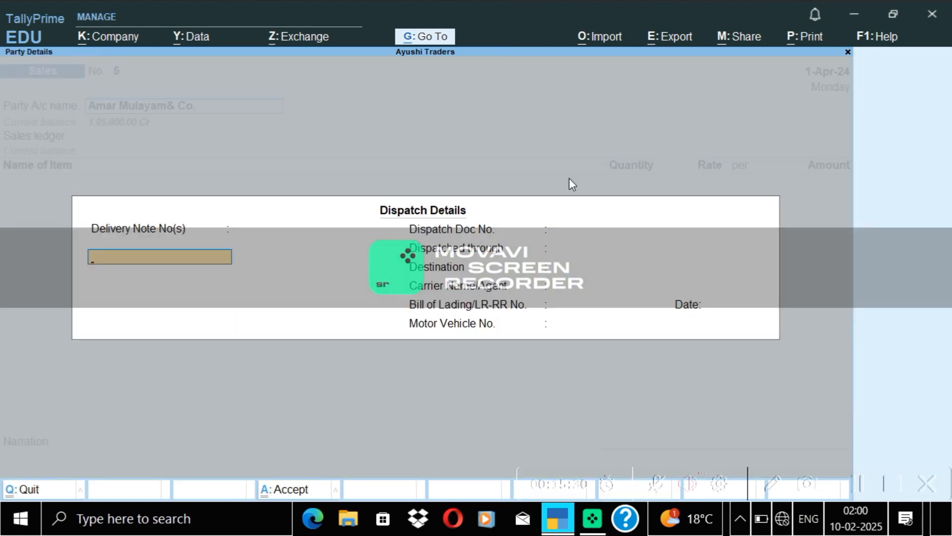
{"action": "left_click", "coordinate": [849, 51]}
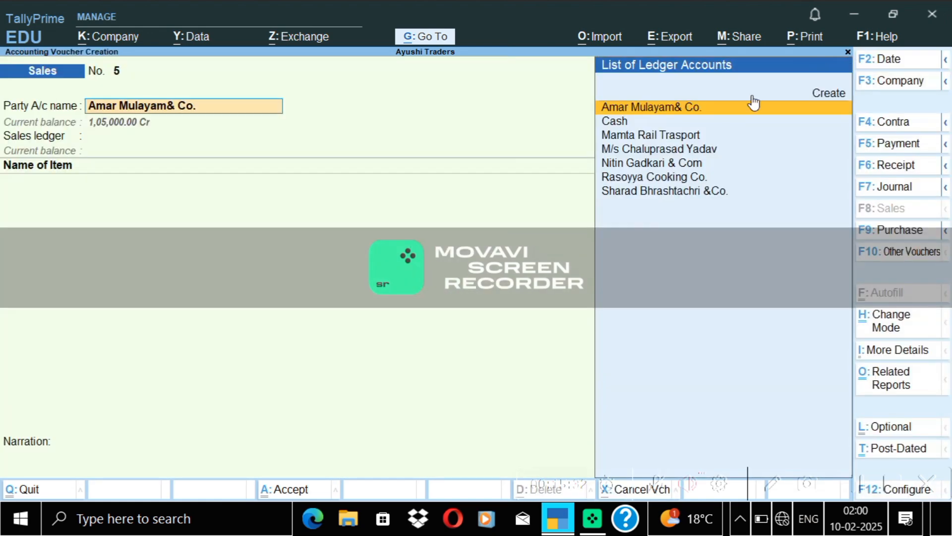
{"action": "left_click", "coordinate": [679, 119]}
{"action": "key", "text": "ctrl+a"}
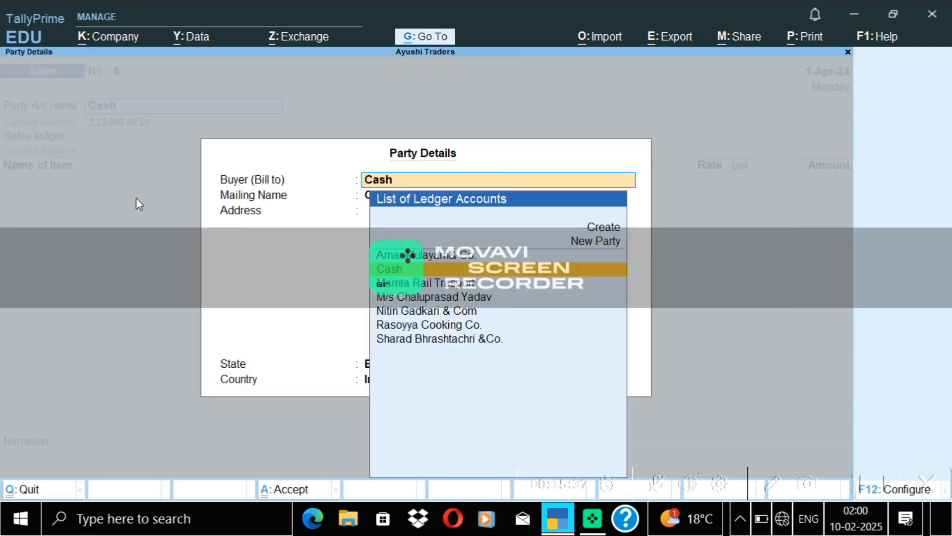
{"action": "key", "text": "ctrl+a"}
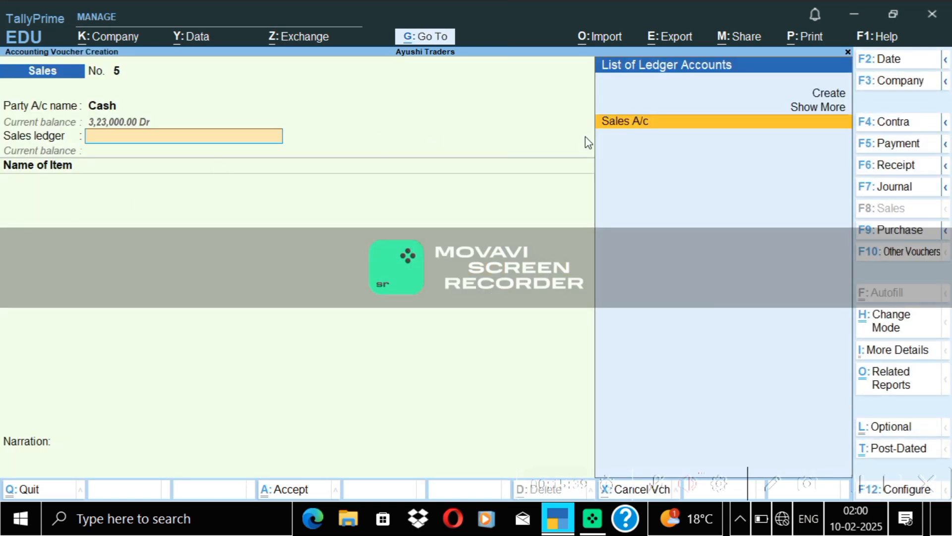
{"action": "left_click", "coordinate": [615, 128]}
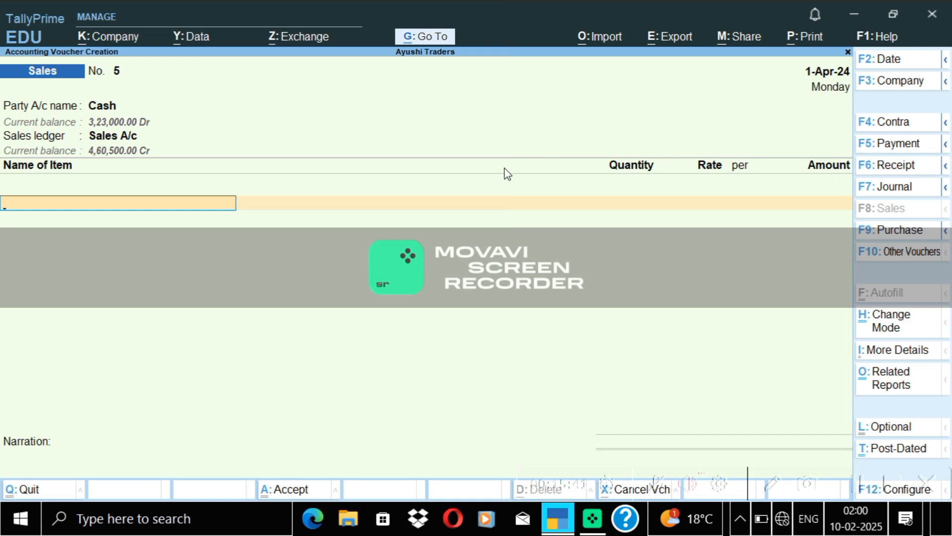
- Enter 10 no of Laptop-Loneva at a rate of 26,500 in the cash sales voucher and save it
{"action": "type", "text": "Lap"}
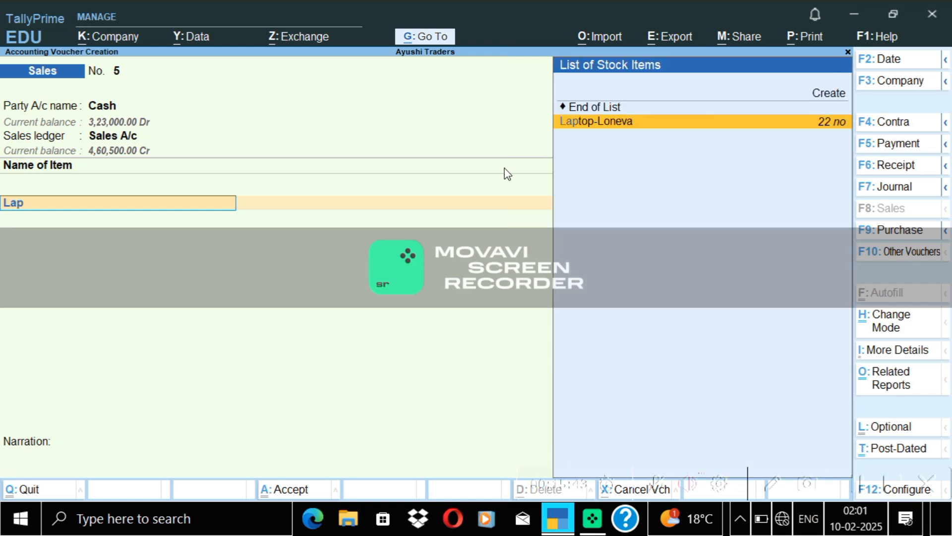
{"action": "left_click", "coordinate": [616, 123]}
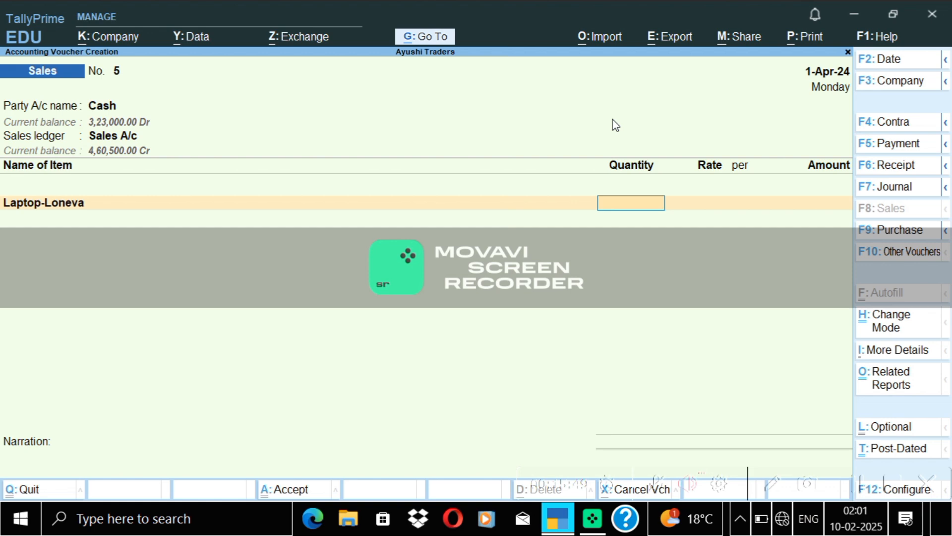
{"action": "type", "text": "10"}
{"action": "key", "text": "Return"}
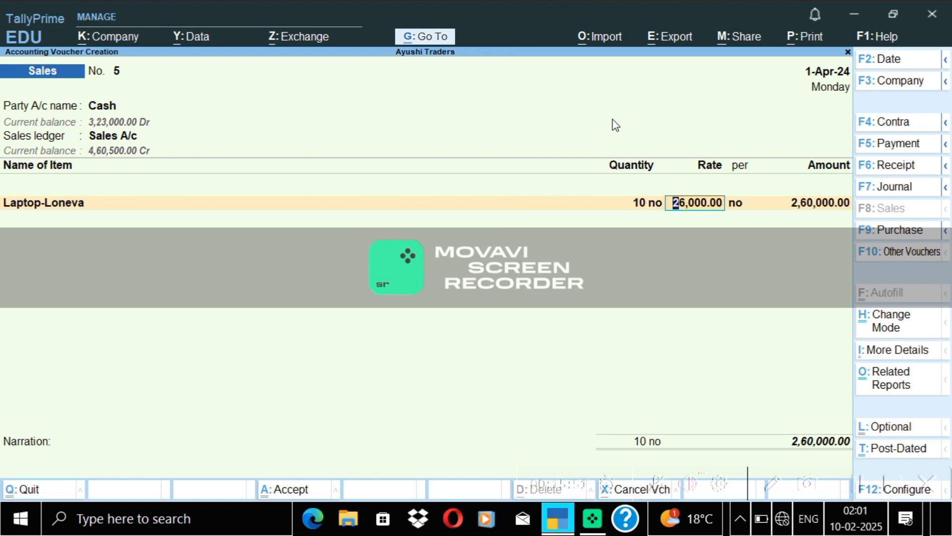
{"action": "type", "text": "26500"}
{"action": "key", "text": "Return"}
{"action": "key", "text": "Return"}
{"action": "key", "text": "Return"}
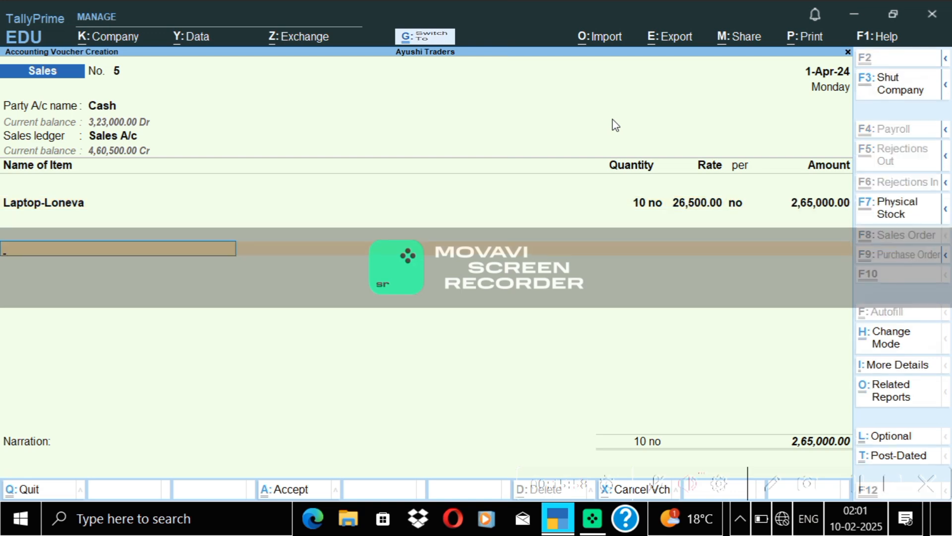
{"action": "key", "text": "Return"}
{"action": "key", "text": "Return"}
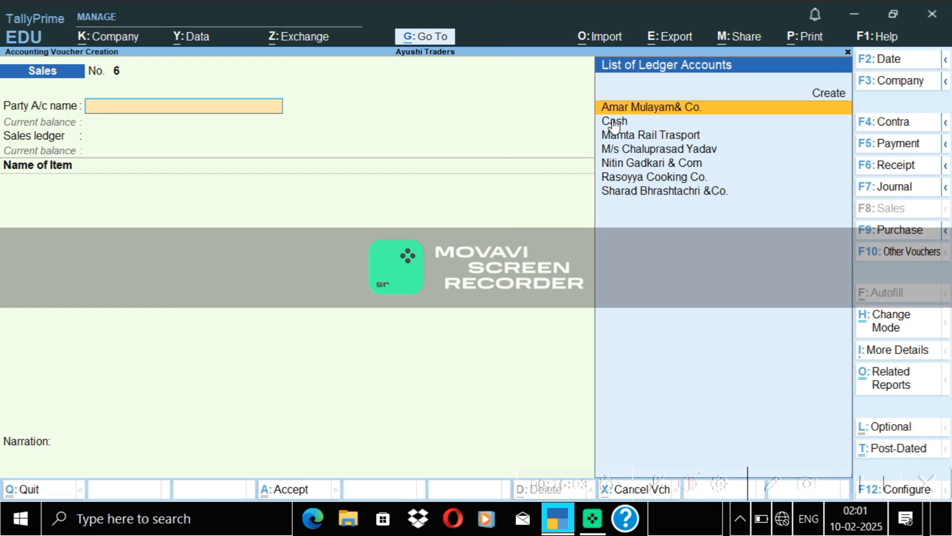
- Leave voucher entry and review the purchases, sales, closing stock and profit in the Profit & Loss A/c report
{"action": "left_click", "coordinate": [848, 52]}
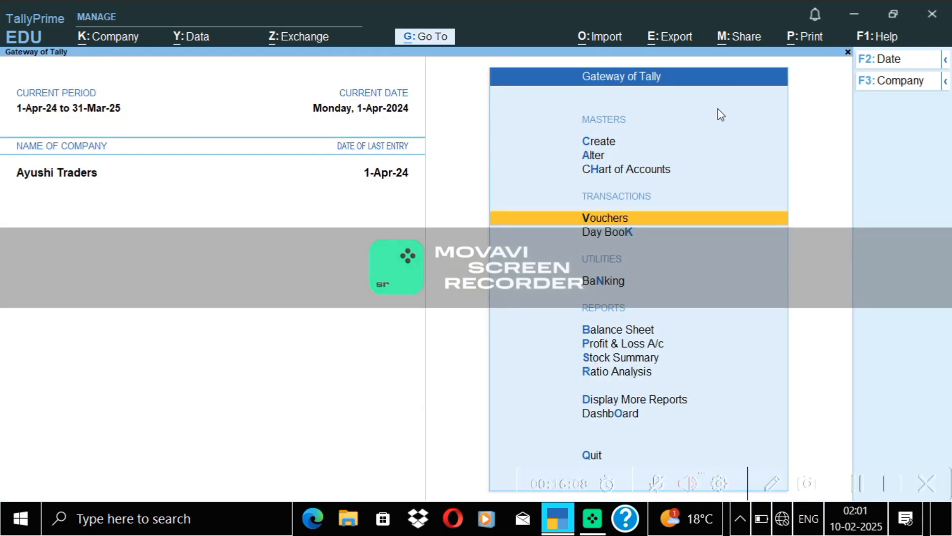
{"action": "left_click", "coordinate": [638, 345]}
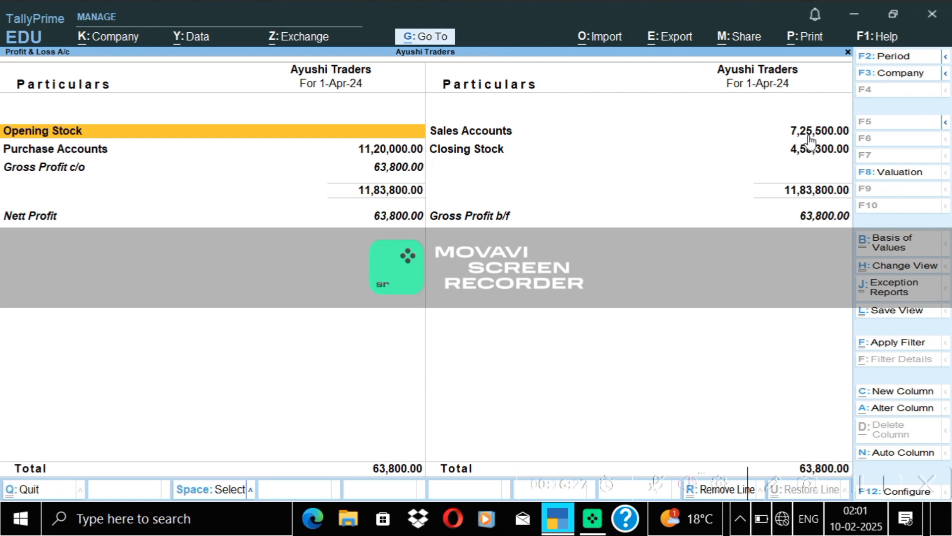
{"action": "left_click", "coordinate": [848, 53]}
- Start a payment voucher and create a ledger named Commission A/c under Indirect Expenses for its debit entry
{"action": "left_click", "coordinate": [609, 218]}
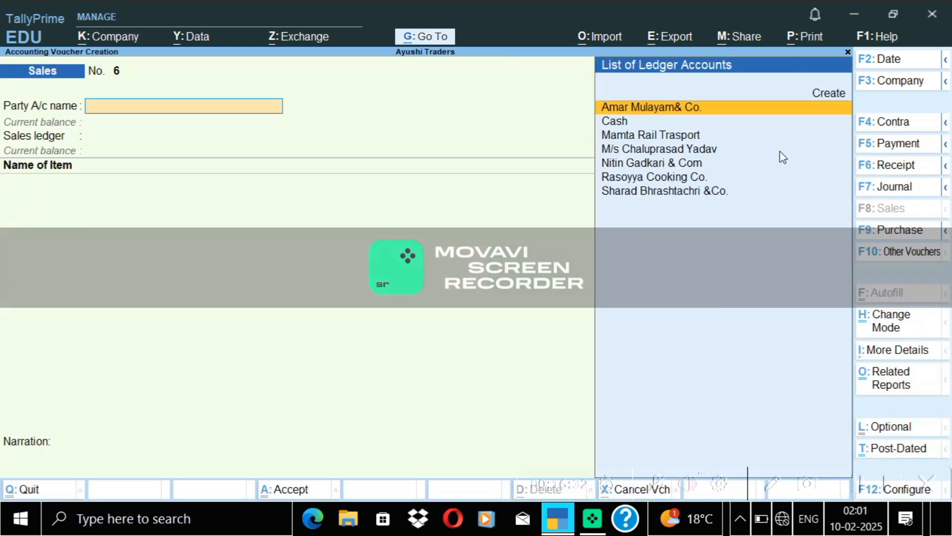
{"action": "key", "text": "F5"}
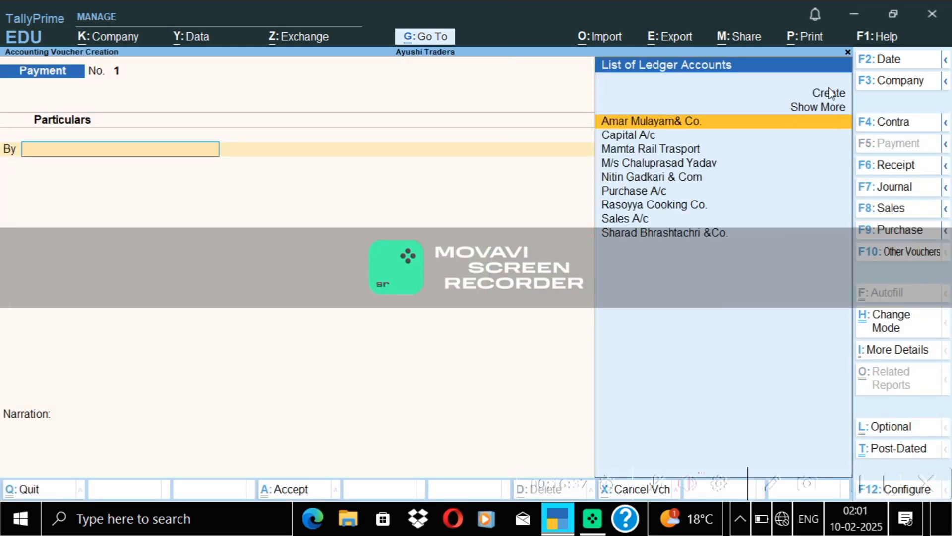
{"action": "left_click", "coordinate": [829, 94]}
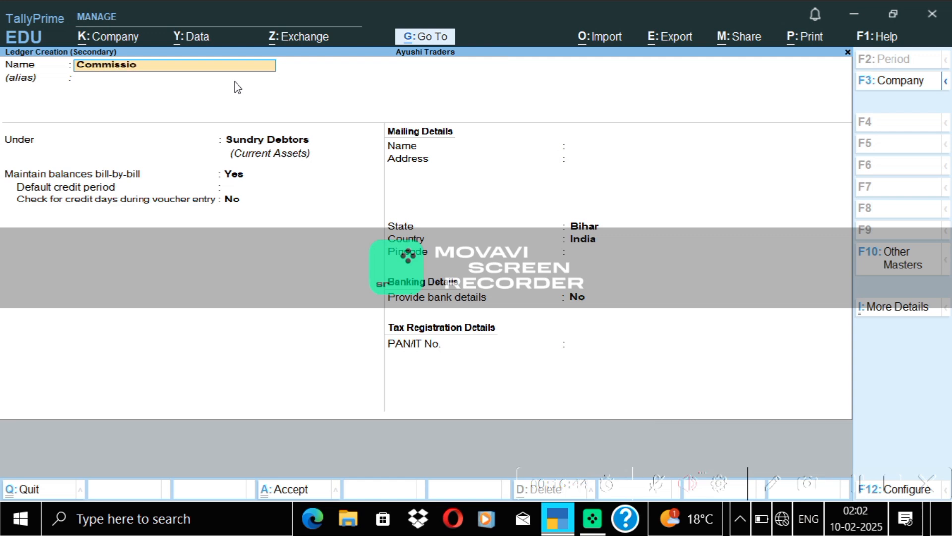
{"action": "type", "text": "Commission a/c"}
{"action": "key", "text": "Return"}
{"action": "key", "text": "Return"}
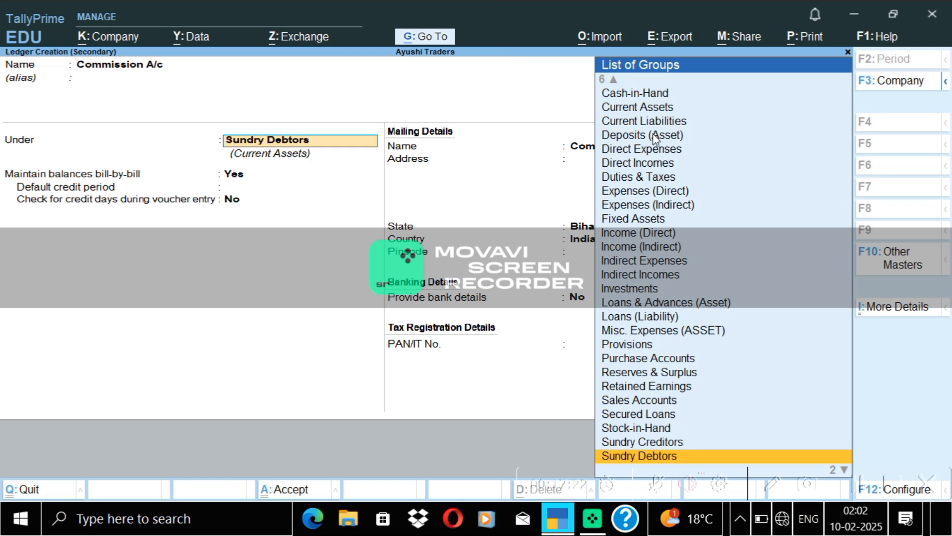
{"action": "left_click", "coordinate": [679, 205]}
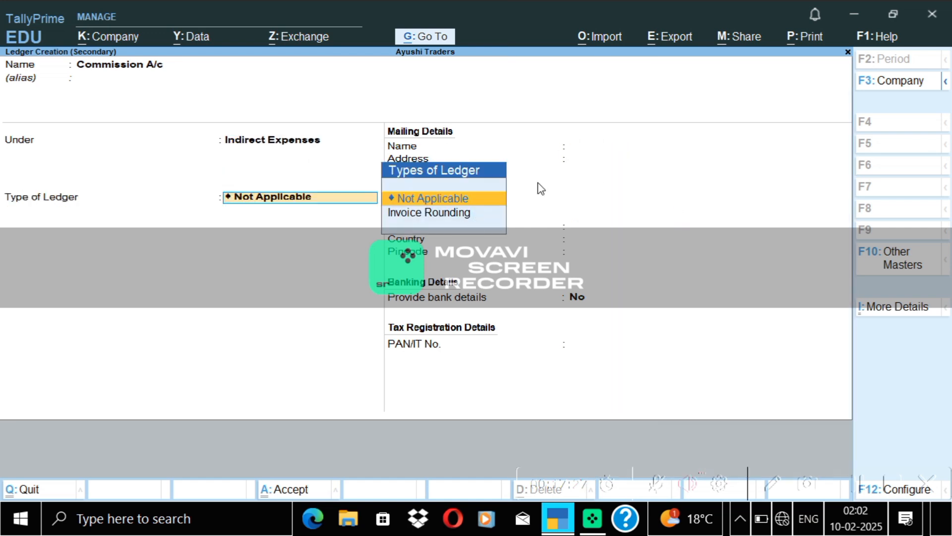
{"action": "key", "text": "ctrl+a"}
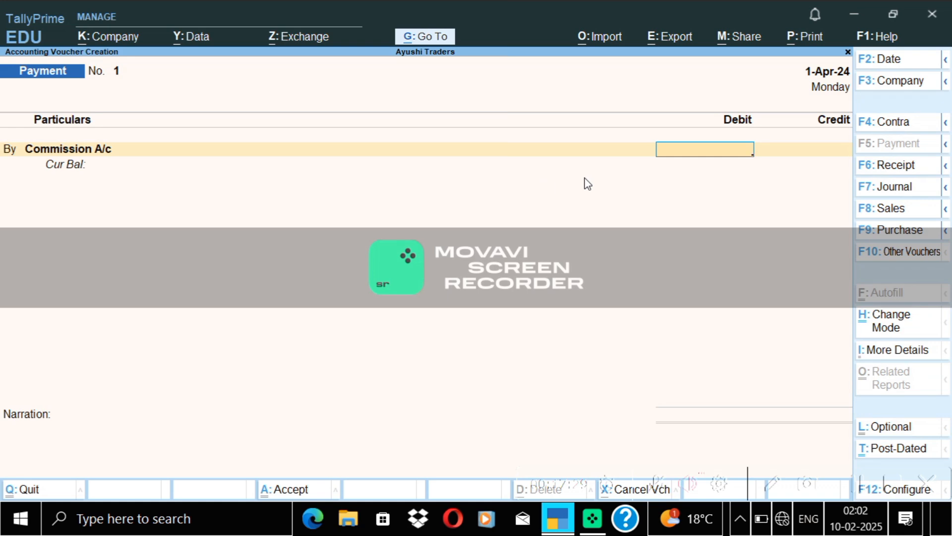
- Debit Commission A/c with 5,000, credit Cash with the same amount, and save the payment voucher
{"action": "type", "text": "50000"}
{"action": "key", "text": "Return"}
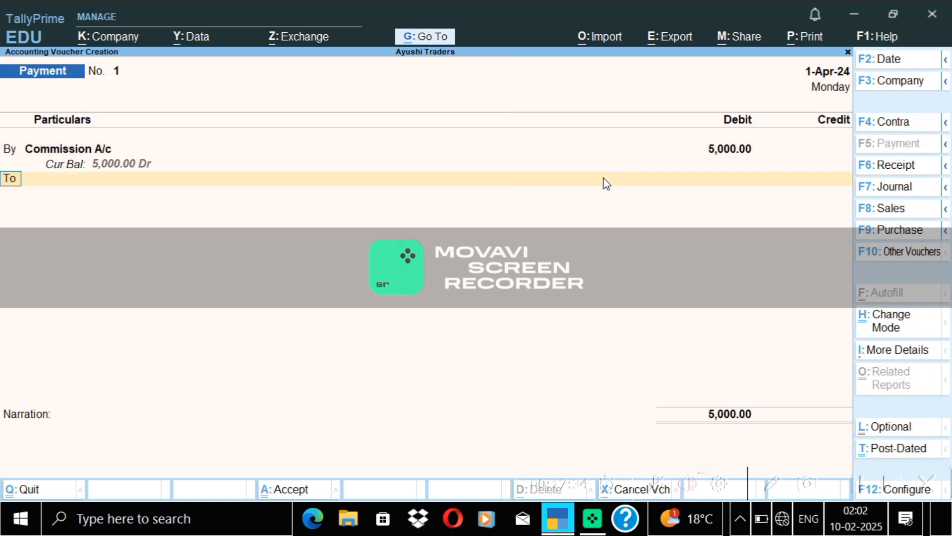
{"action": "key", "text": "Return"}
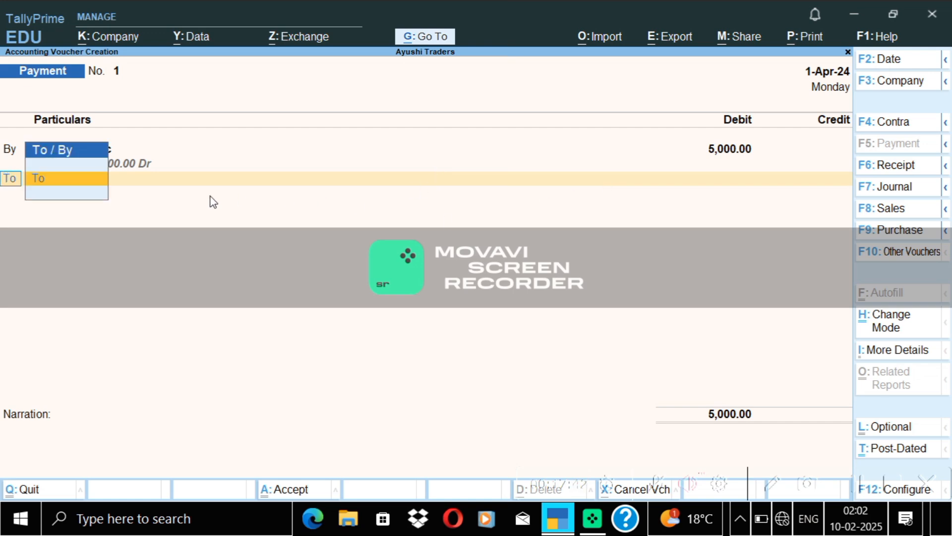
{"action": "key", "text": "Return"}
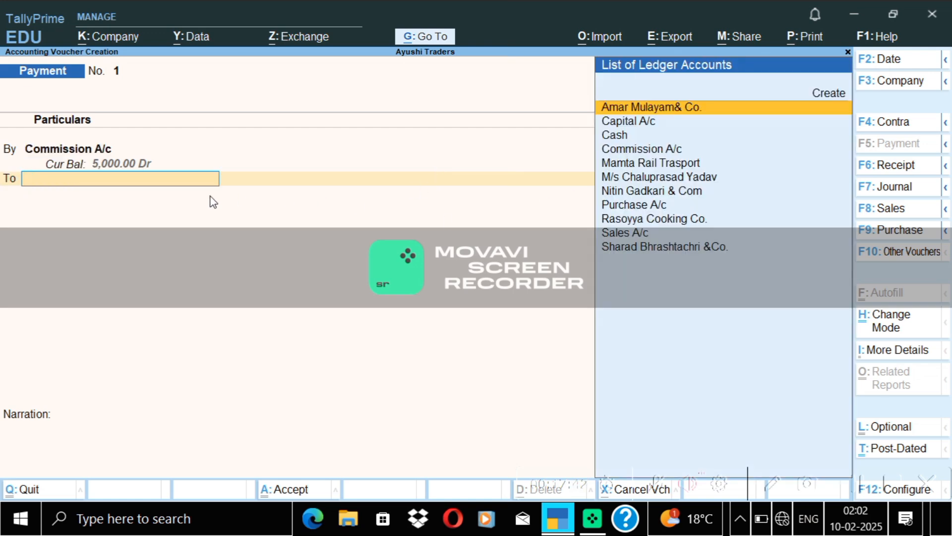
{"action": "left_click", "coordinate": [628, 139]}
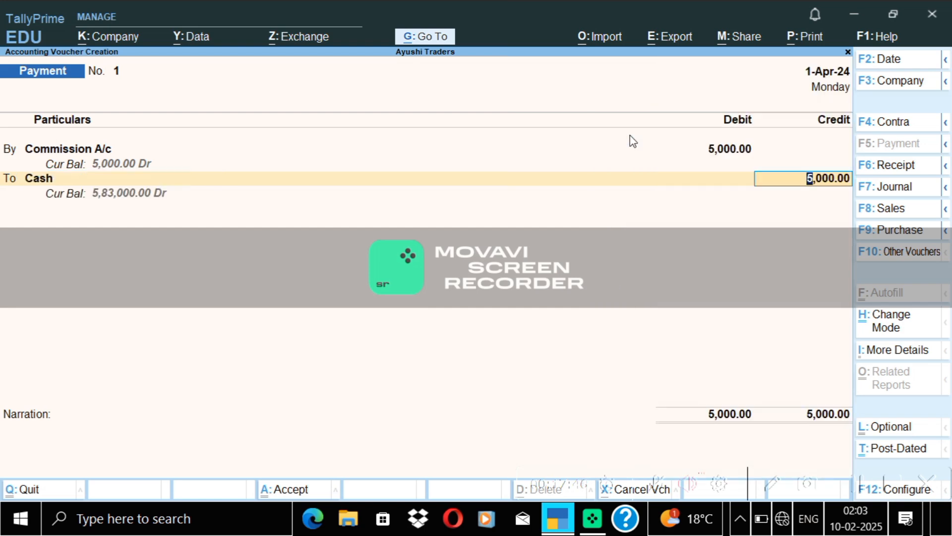
{"action": "key", "text": "Return"}
{"action": "key", "text": "ctrl+a"}
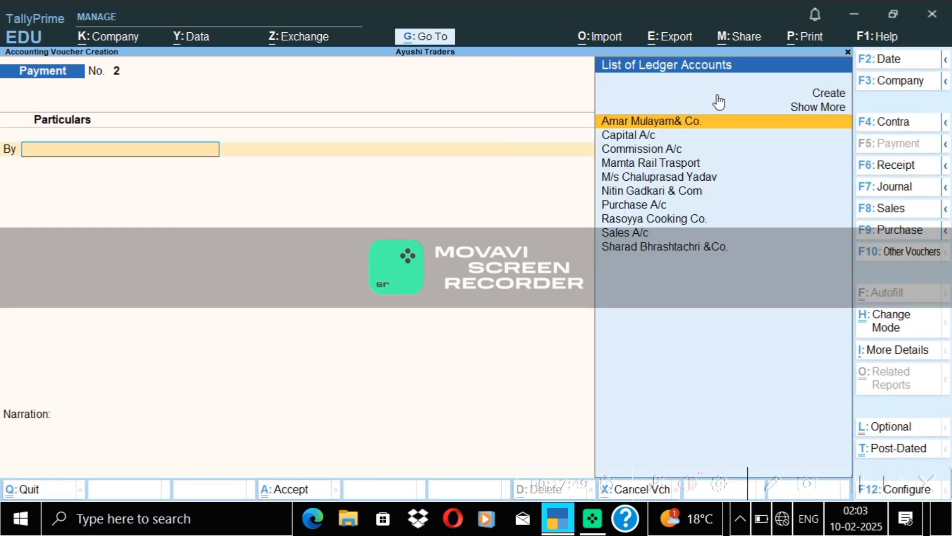
- Create a ledger named Carriage Inward A/c under Direct Expenses for the new payment voucher's debit entry
{"action": "left_click", "coordinate": [829, 93]}
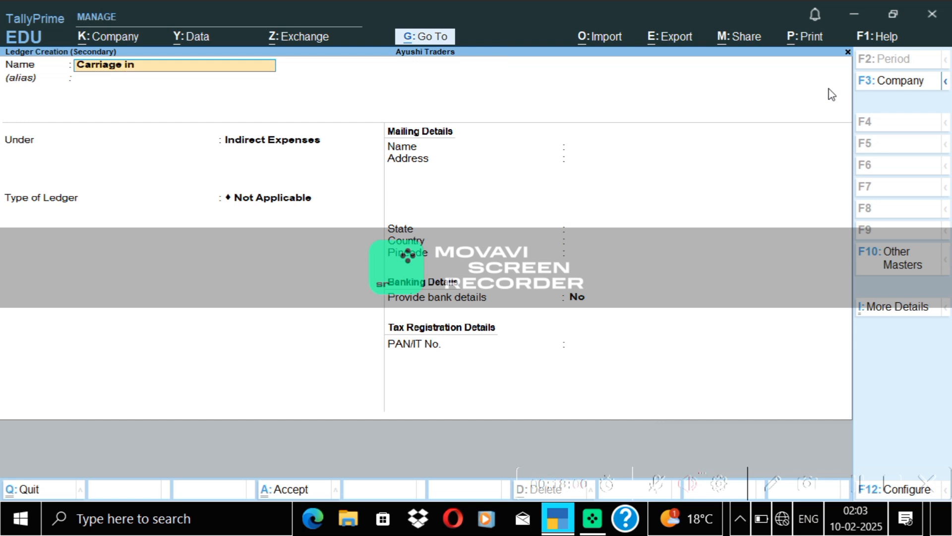
{"action": "type", "text": "Carriage Inward a/v"}
{"action": "key", "text": "BackSpace"}
{"action": "type", "text": "c"}
{"action": "key", "text": "Return"}
{"action": "key", "text": "Return"}
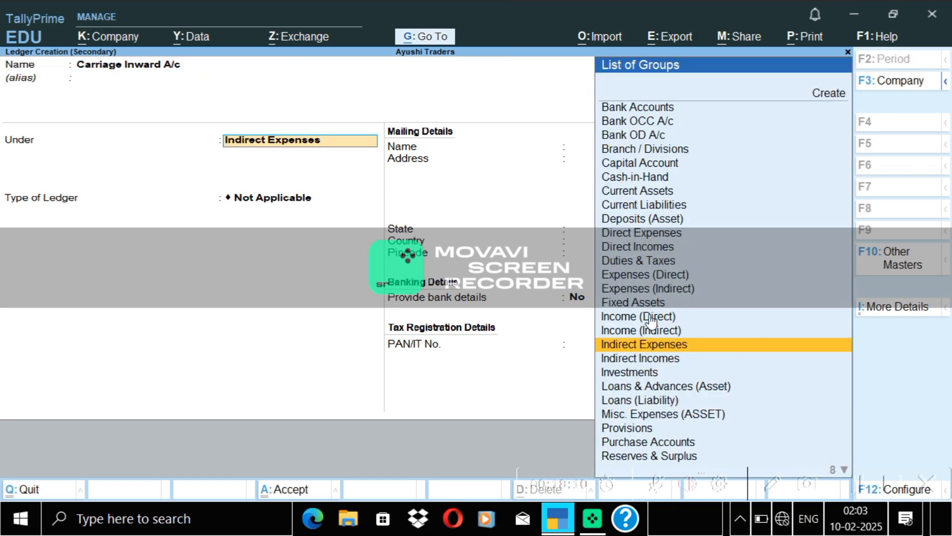
{"action": "left_click", "coordinate": [668, 276]}
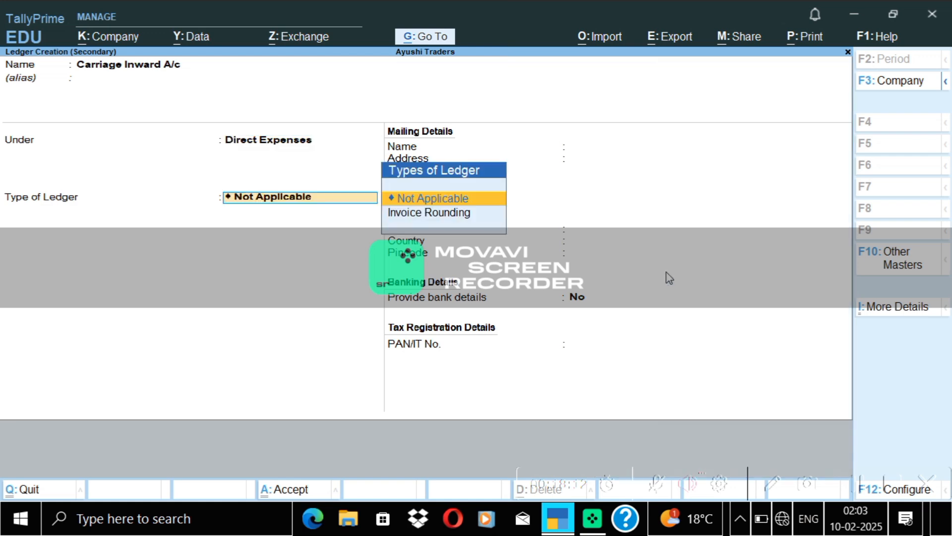
{"action": "key", "text": "ctrl+a"}
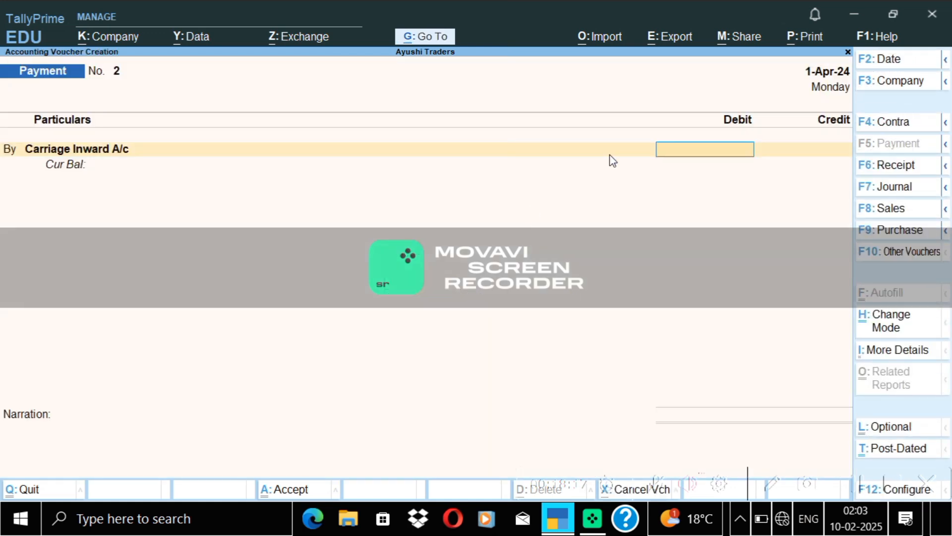
- Debit Carriage Inward A/c with 3,000, credit Cash with the same amount, and save the payment voucher
{"action": "type", "text": "3000"}
{"action": "key", "text": "Return"}
{"action": "left_click", "coordinate": [120, 187]}
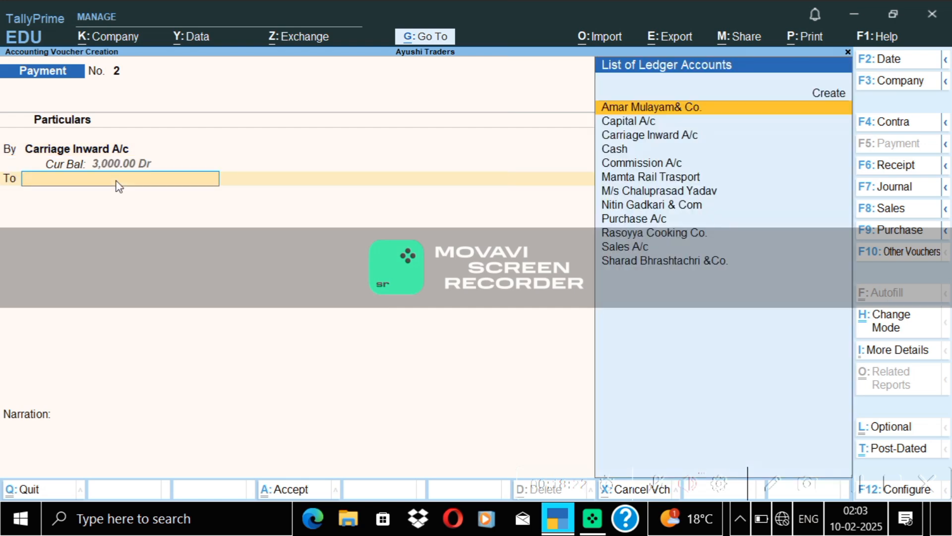
{"action": "type", "text": "Cash"}
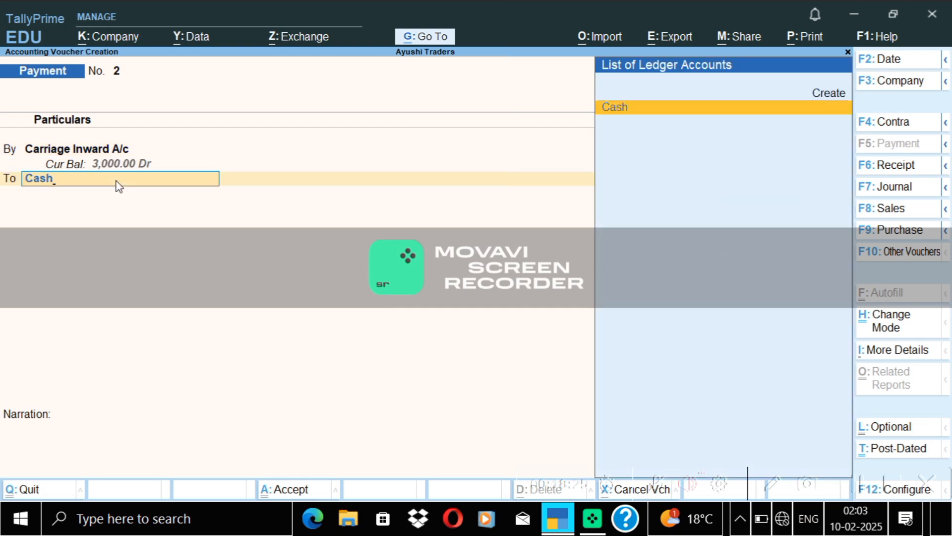
{"action": "key", "text": "Return"}
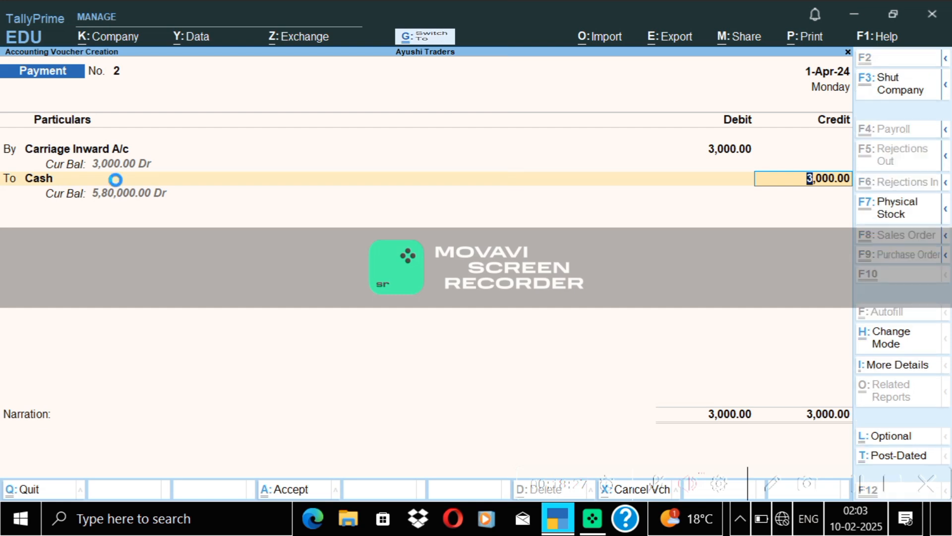
{"action": "key", "text": "ctrl+a"}
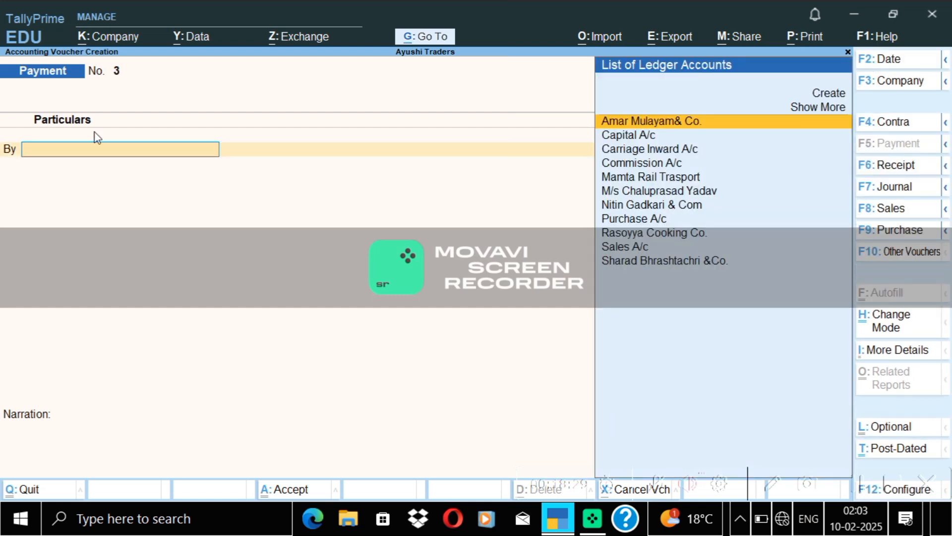
- Create a ledger named Salesman Salary A/c under Indirect Expenses for the next payment voucher's debit entry
{"action": "left_click", "coordinate": [838, 95]}
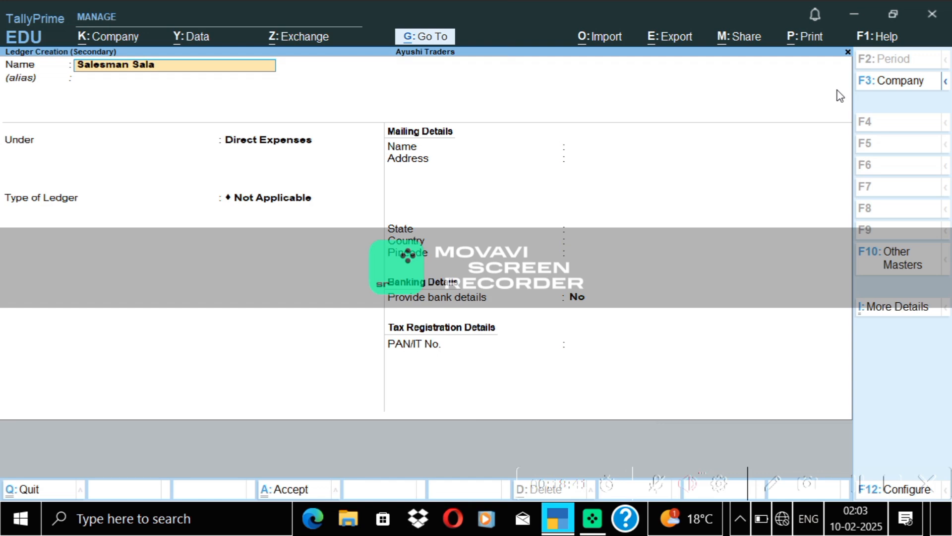
{"action": "type", "text": "Salesman Salary a/c"}
{"action": "key", "text": "Return"}
{"action": "key", "text": "Return"}
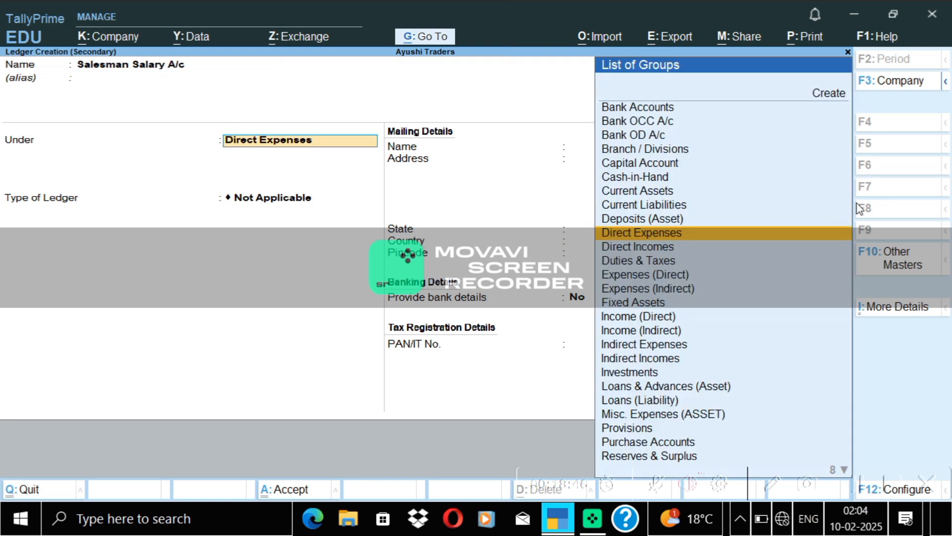
{"action": "left_click", "coordinate": [681, 345]}
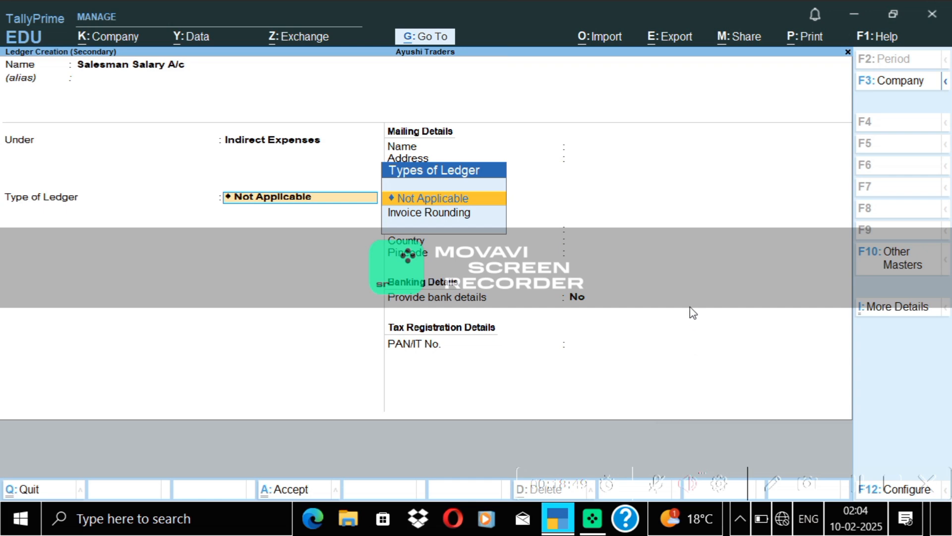
{"action": "key", "text": "ctrl+a"}
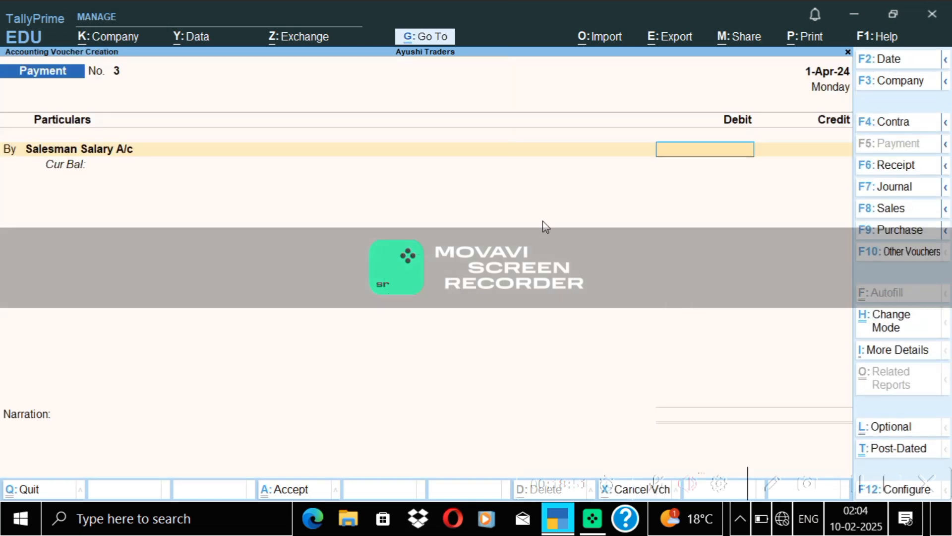
- Debit Salesman Salary A/c with 12,000, credit Cash with the same amount, and save the payment voucher
{"action": "type", "text": "12000"}
{"action": "key", "text": "Return"}
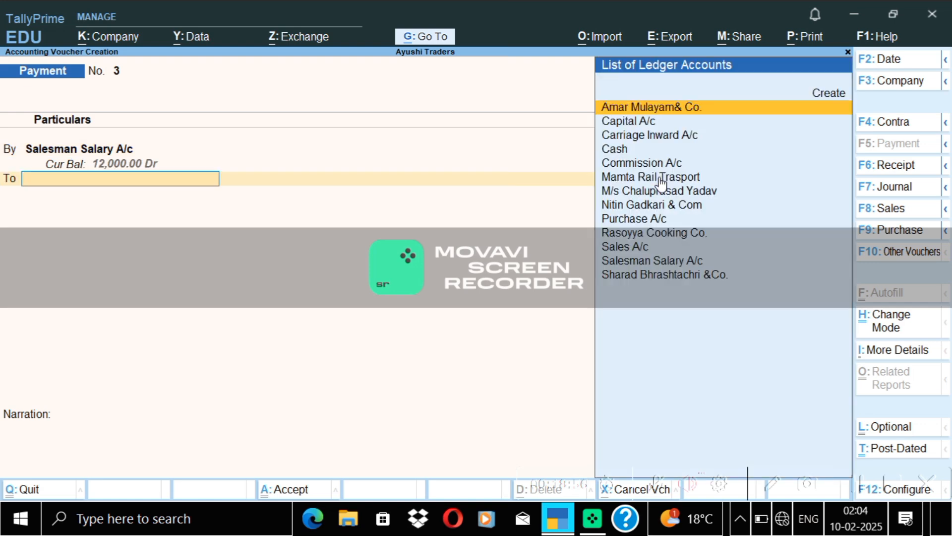
{"action": "left_click", "coordinate": [633, 150]}
{"action": "key", "text": "Return"}
{"action": "key", "text": "Return"}
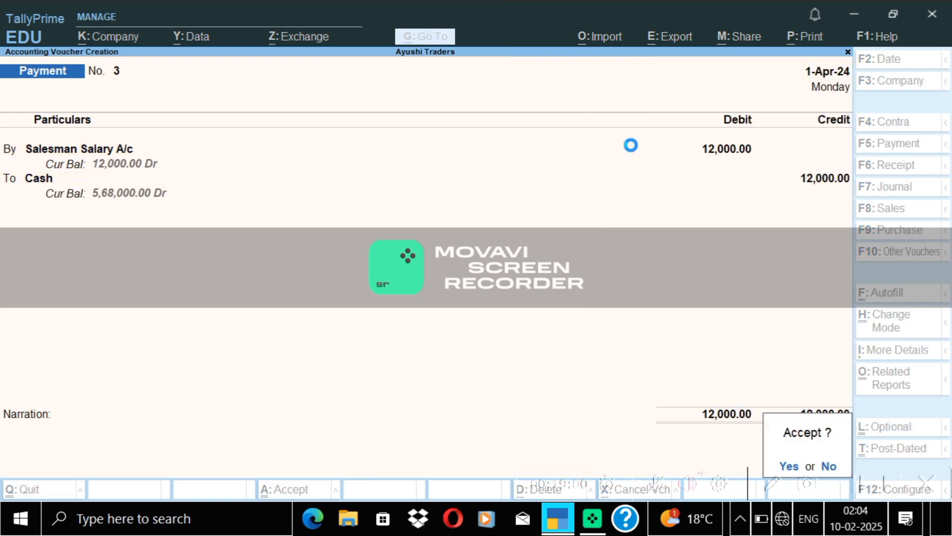
{"action": "key", "text": "Return"}
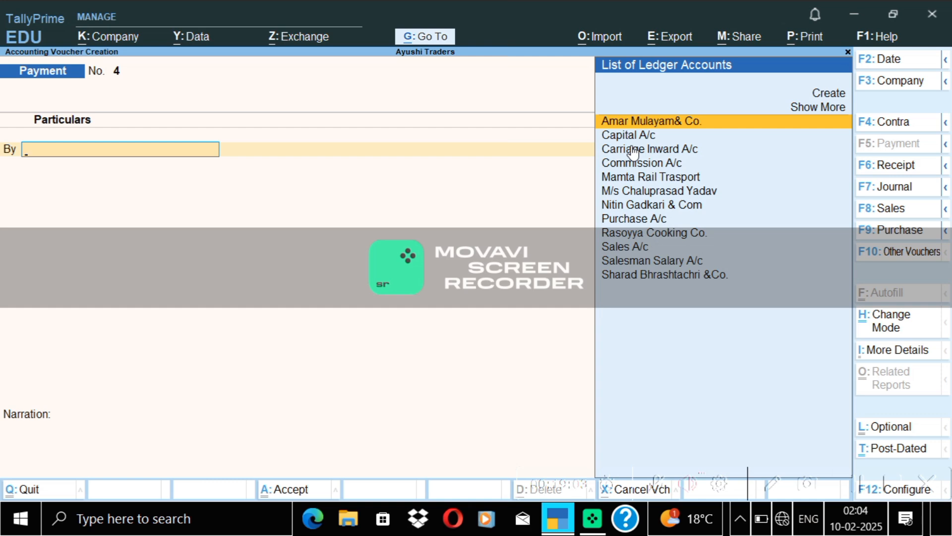
- Create a ledger named Mobile Bill of Salesman A/c under Indirect Expenses for the next payment's debit entry
{"action": "left_click", "coordinate": [814, 95]}
{"action": "left_click", "coordinate": [814, 94]}
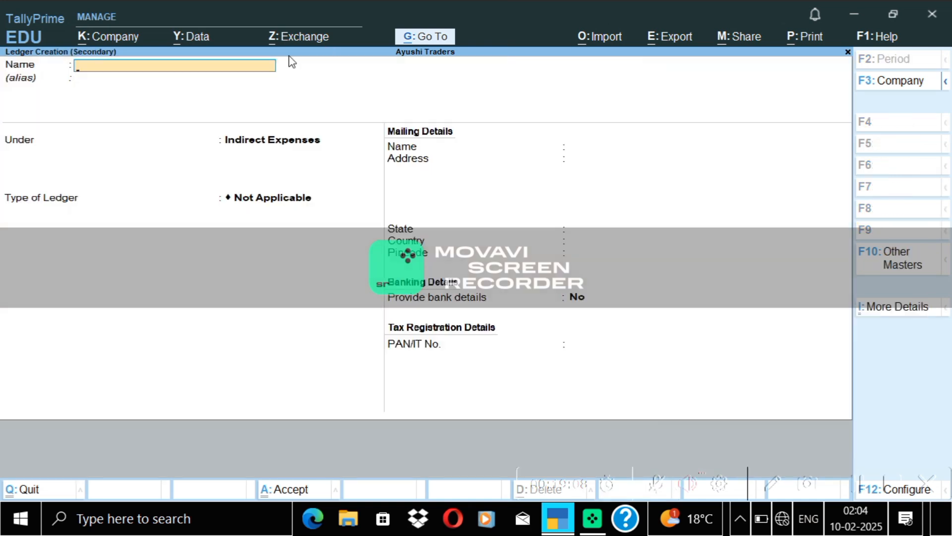
{"action": "type", "text": "Mobile"}
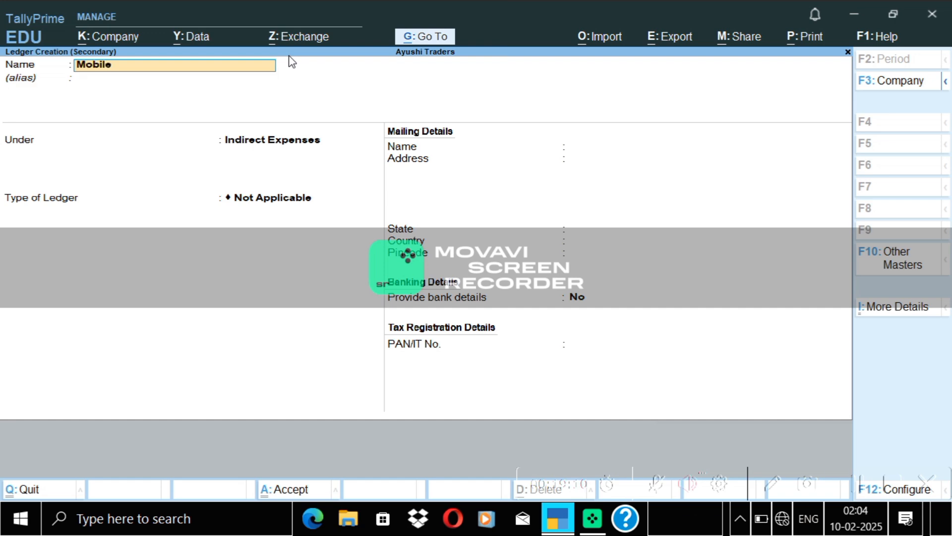
{"action": "type", "text": " bill of Salesman"}
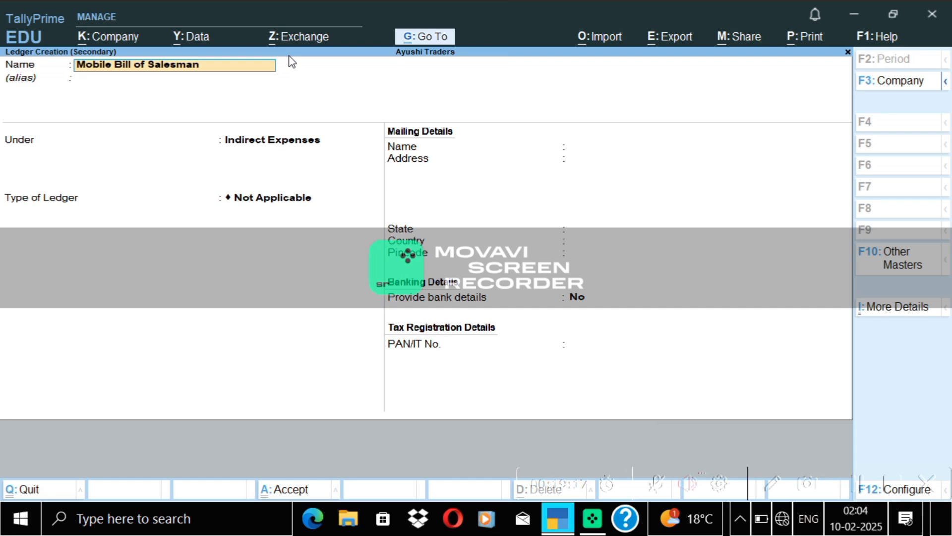
{"action": "type", "text": " a/c"}
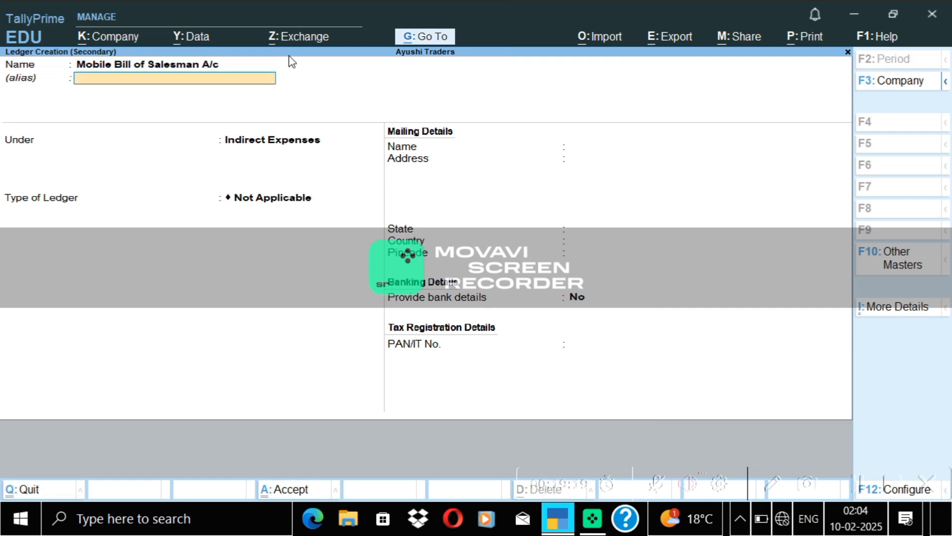
{"action": "key", "text": "Return"}
{"action": "key", "text": "Return"}
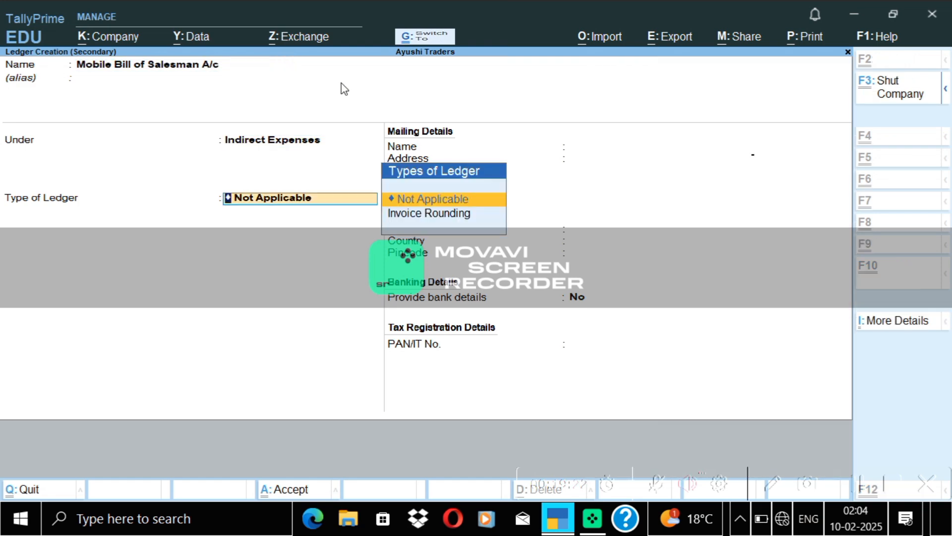
{"action": "key", "text": "ctrl+a"}
- Debit Mobile Bill of Salesman A/c with 2,500, credit Cash with the same amount, and save the payment voucher
{"action": "type", "text": "2"}
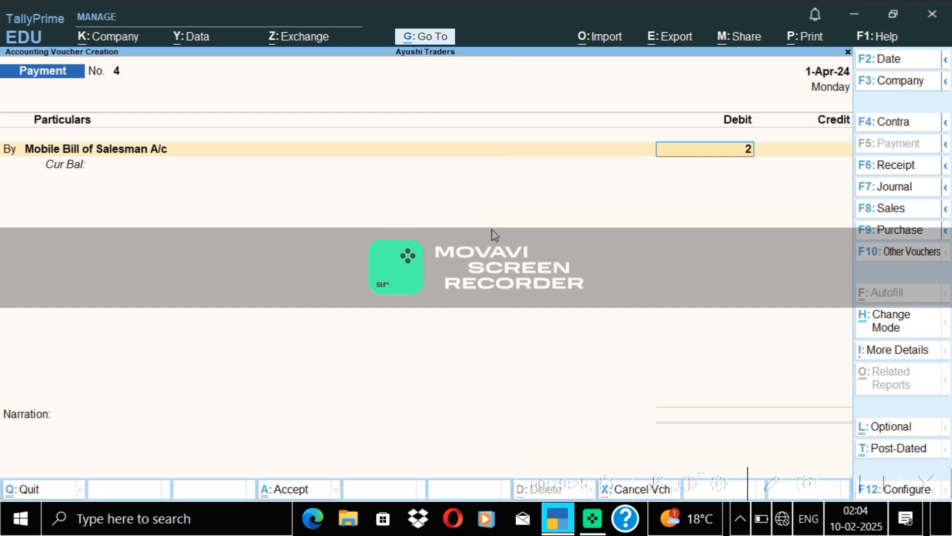
{"action": "type", "text": "500"}
{"action": "key", "text": "Return"}
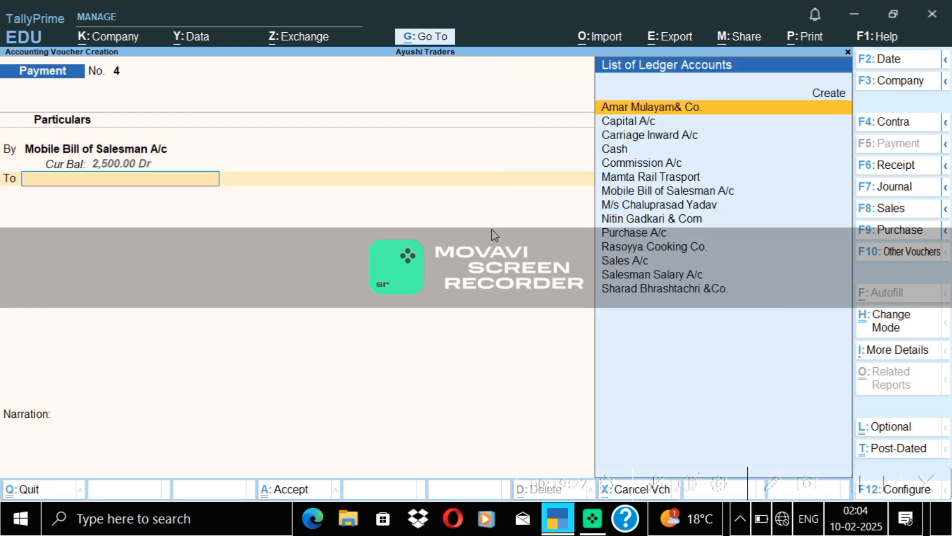
{"action": "left_click", "coordinate": [621, 149]}
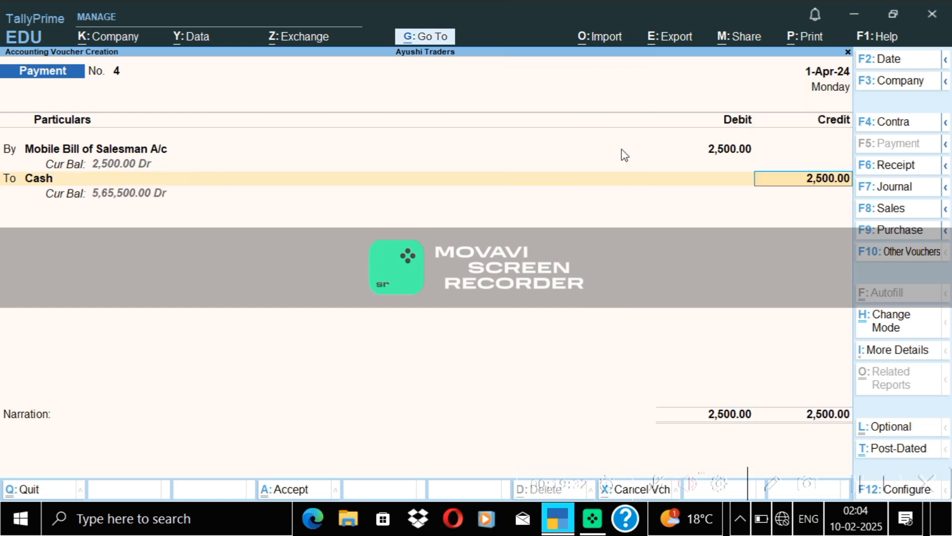
{"action": "key", "text": "ctrl"}
{"action": "key", "text": "ctrl"}
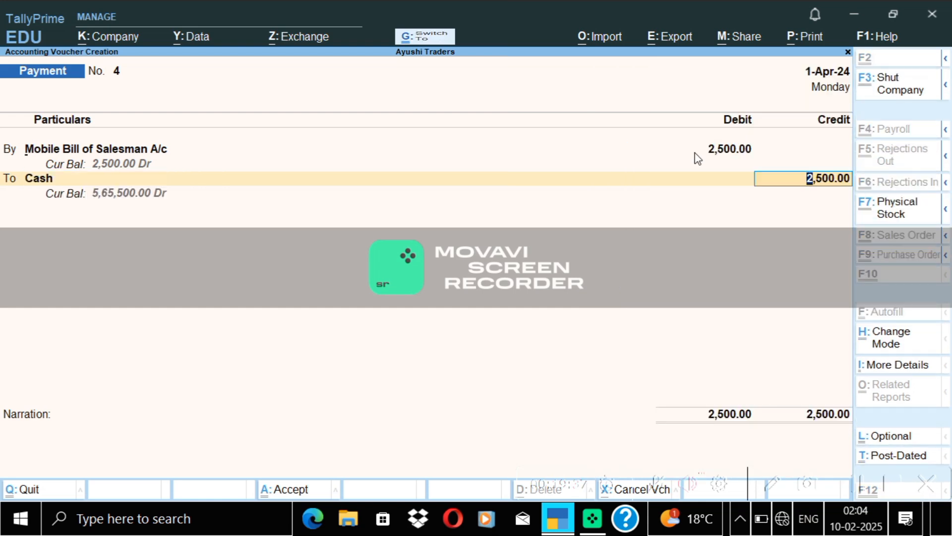
{"action": "key", "text": "ctrl+a"}
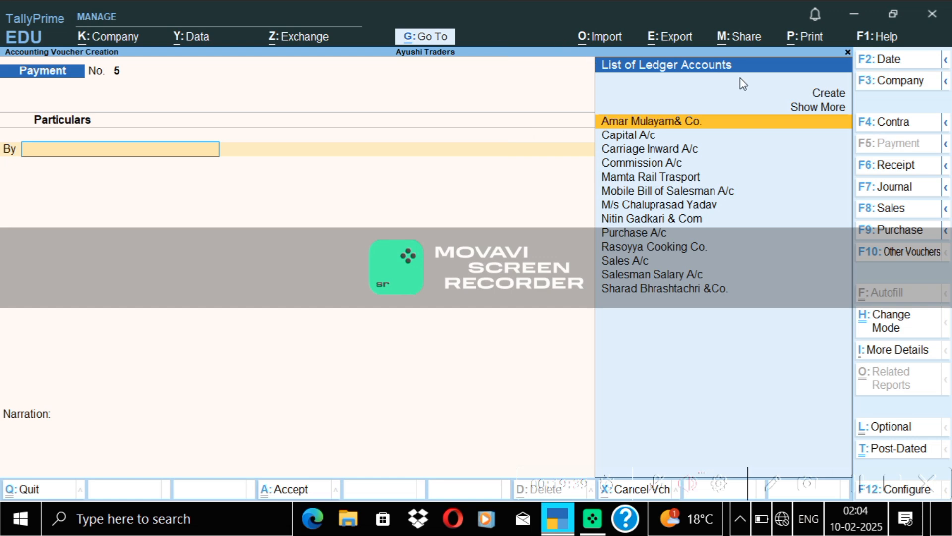
- Record another payment voucher debiting Commission A/c and crediting Cash with 4,000, and save it
{"action": "left_click", "coordinate": [639, 164]}
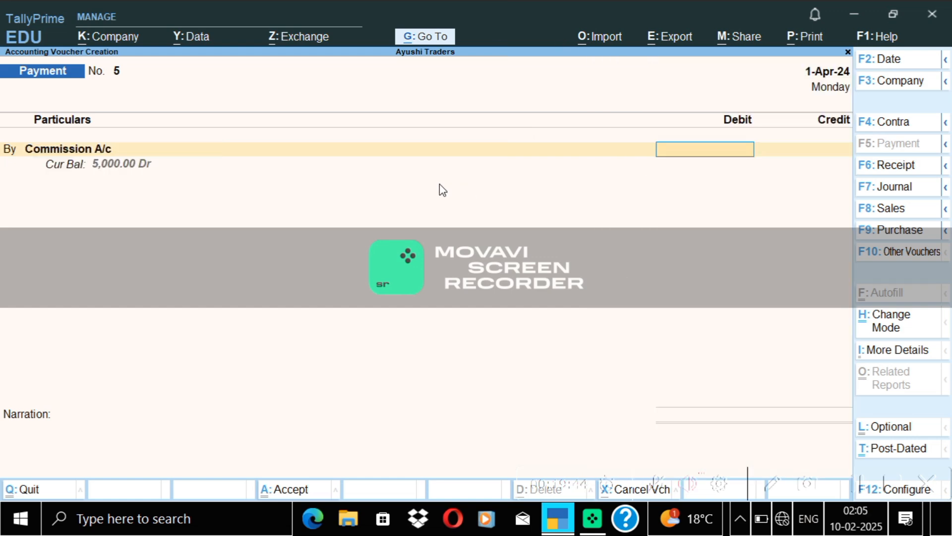
{"action": "type", "text": "4000"}
{"action": "key", "text": "Return"}
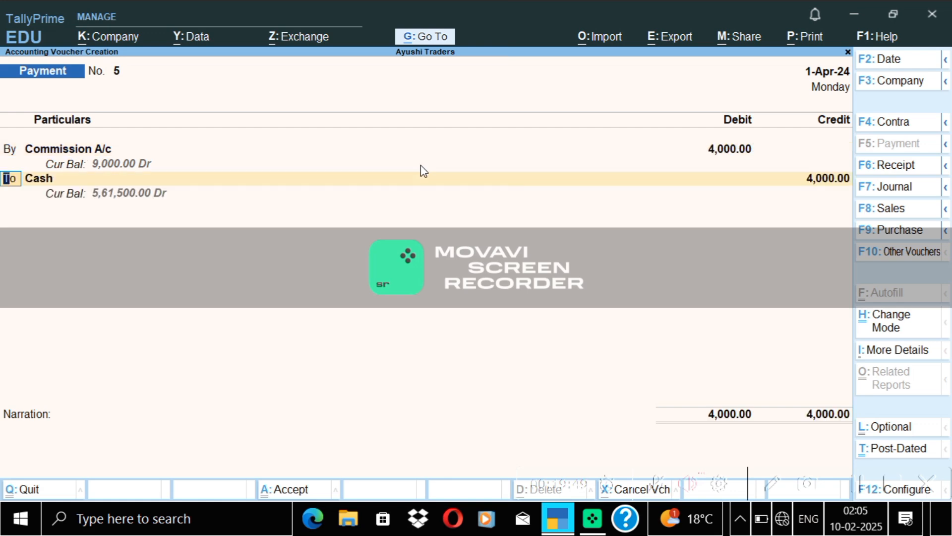
{"action": "key", "text": "Return"}
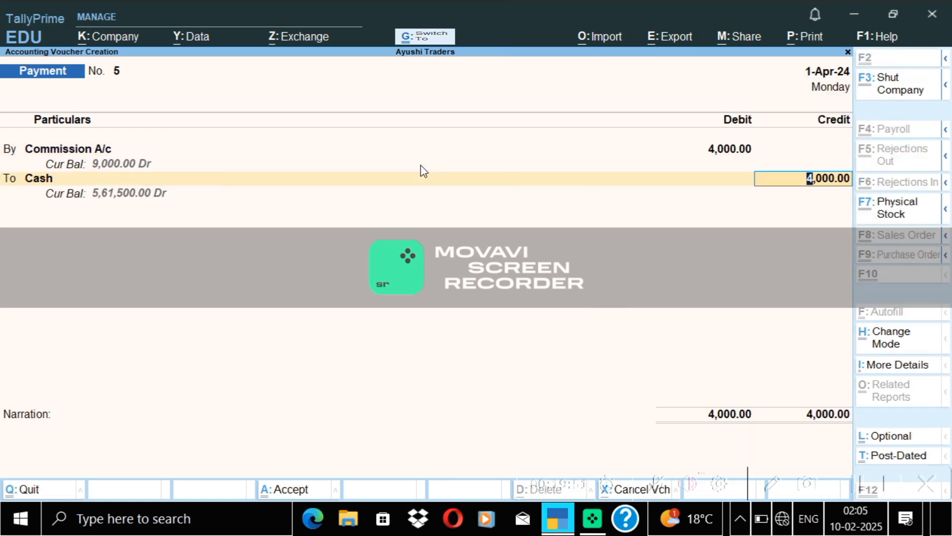
{"action": "key", "text": "ctrl+a"}
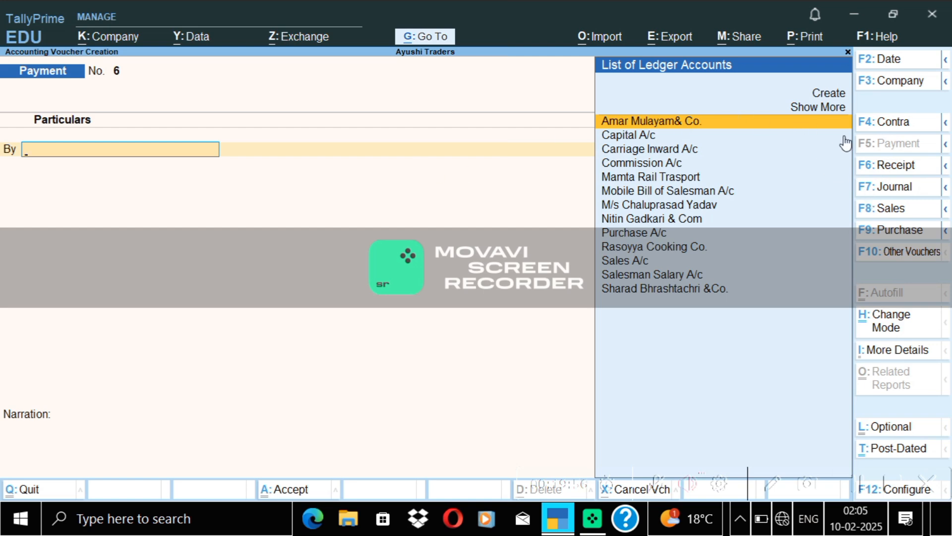
- Leave voucher entry, review the Profit & Loss A/c with its Indirect Expenses breakdown, and return to the Gateway of Tally
{"action": "left_click", "coordinate": [847, 53]}
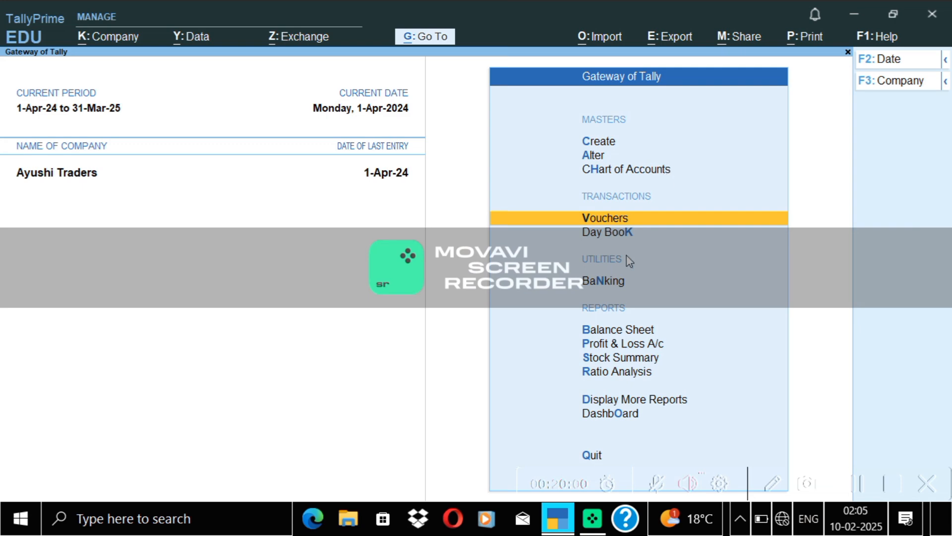
{"action": "left_click", "coordinate": [624, 343]}
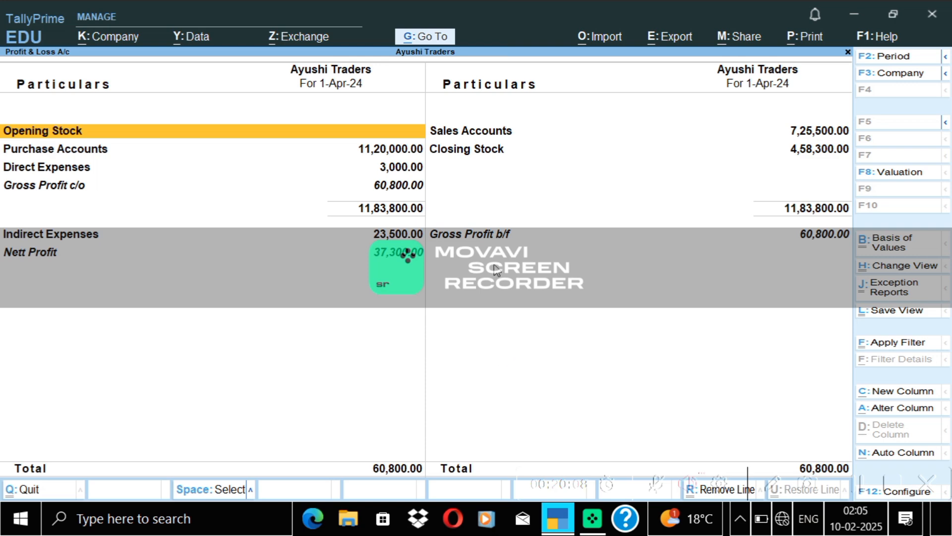
{"action": "left_click", "coordinate": [97, 236]}
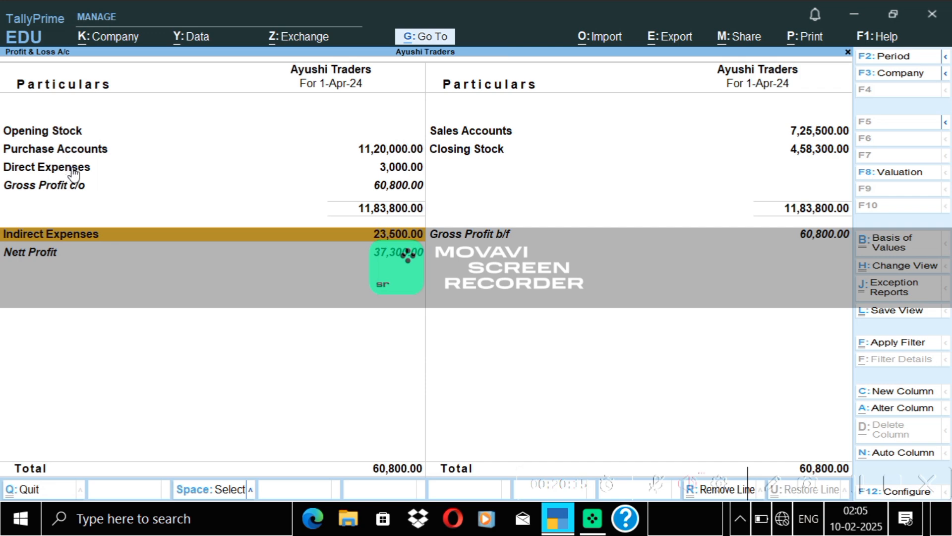
{"action": "left_click", "coordinate": [80, 237]}
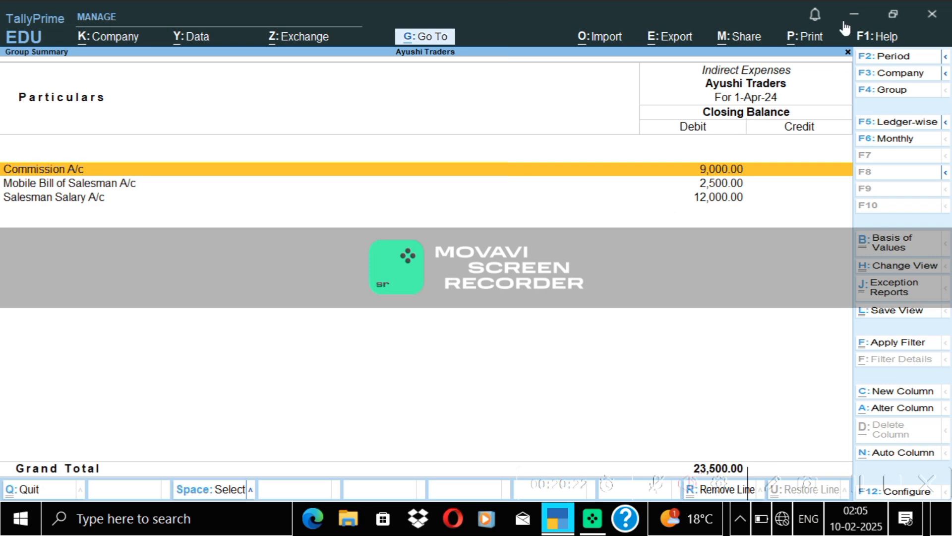
{"action": "left_click", "coordinate": [848, 52]}
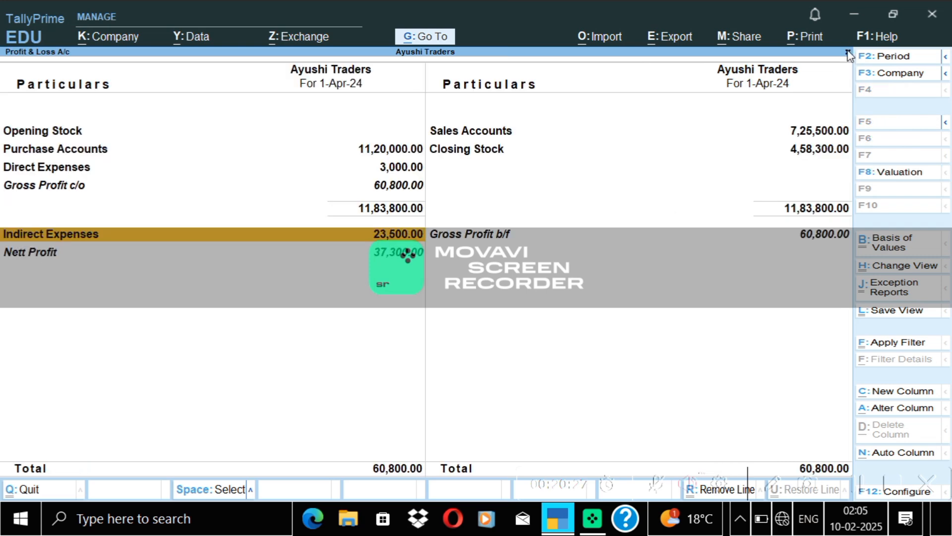
{"action": "left_click", "coordinate": [849, 52]}
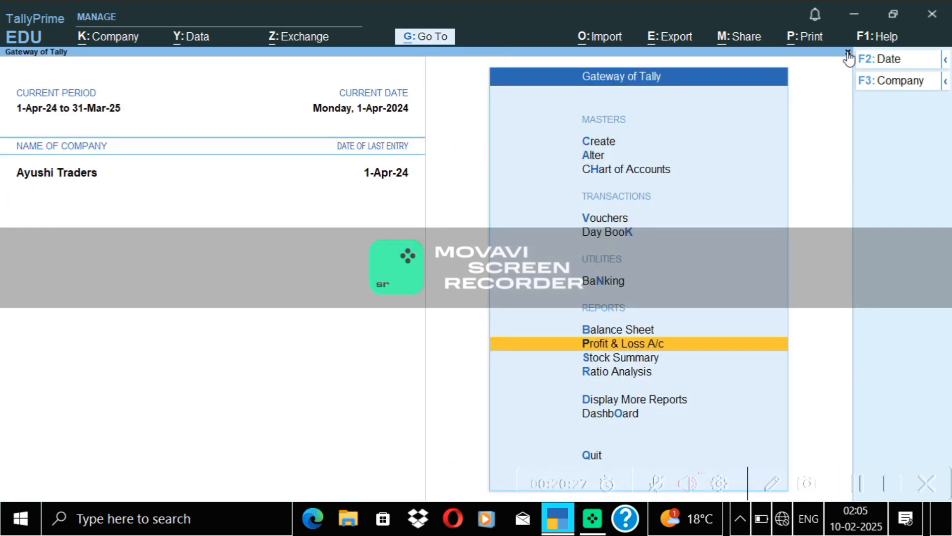
- Start a new payment voucher and create a Furniture A/c ledger under Fixed Assets for its debit entry
{"action": "left_click", "coordinate": [605, 218]}
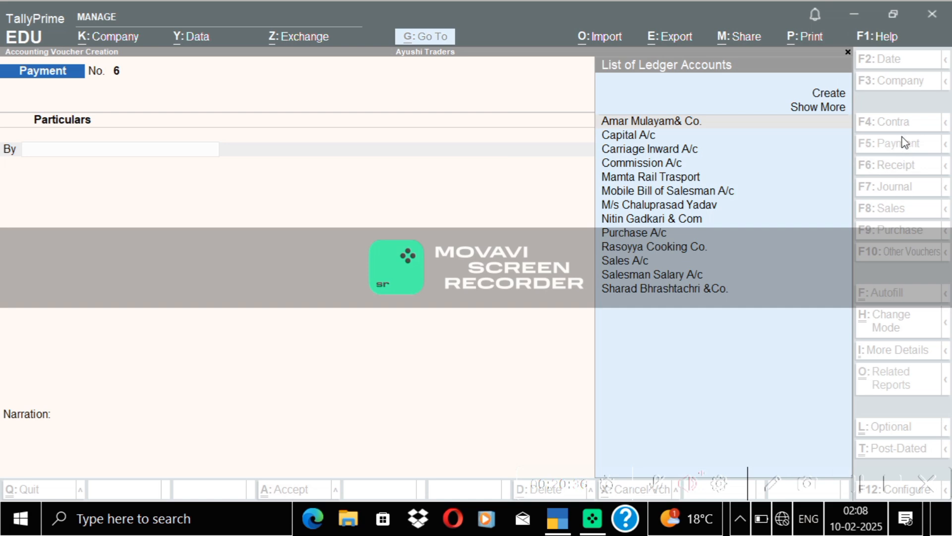
{"action": "left_click", "coordinate": [897, 152]}
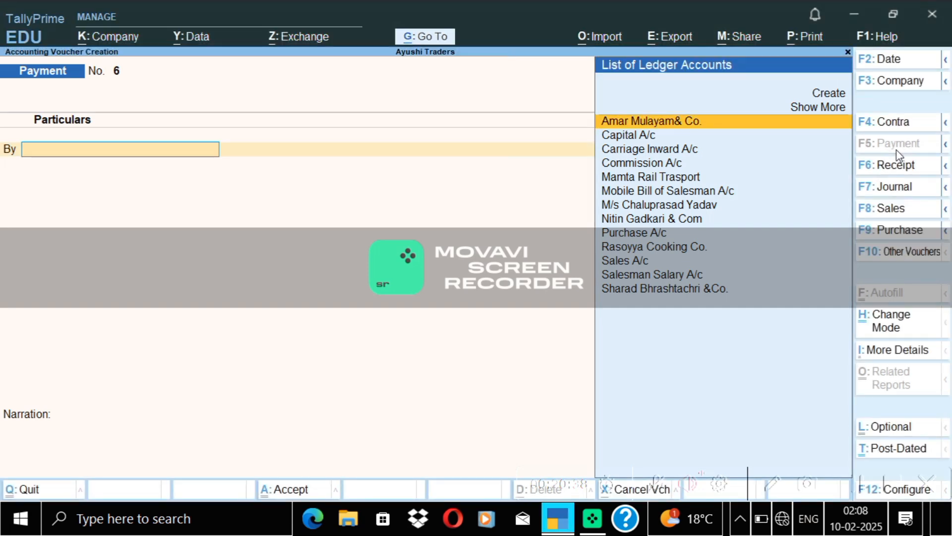
{"action": "left_click", "coordinate": [834, 96]}
{"action": "left_click", "coordinate": [835, 96]}
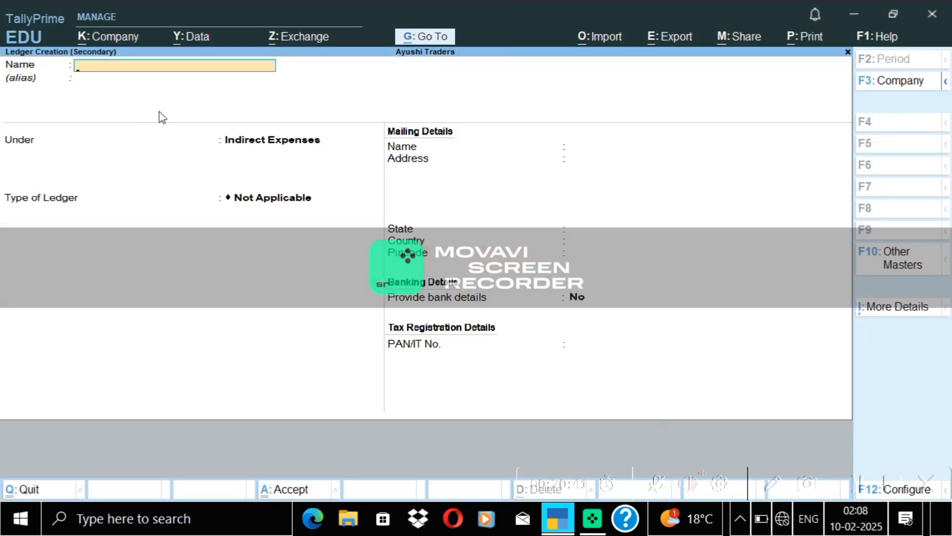
{"action": "type", "text": "Furniture a/c"}
{"action": "key", "text": "Return"}
{"action": "key", "text": "Return"}
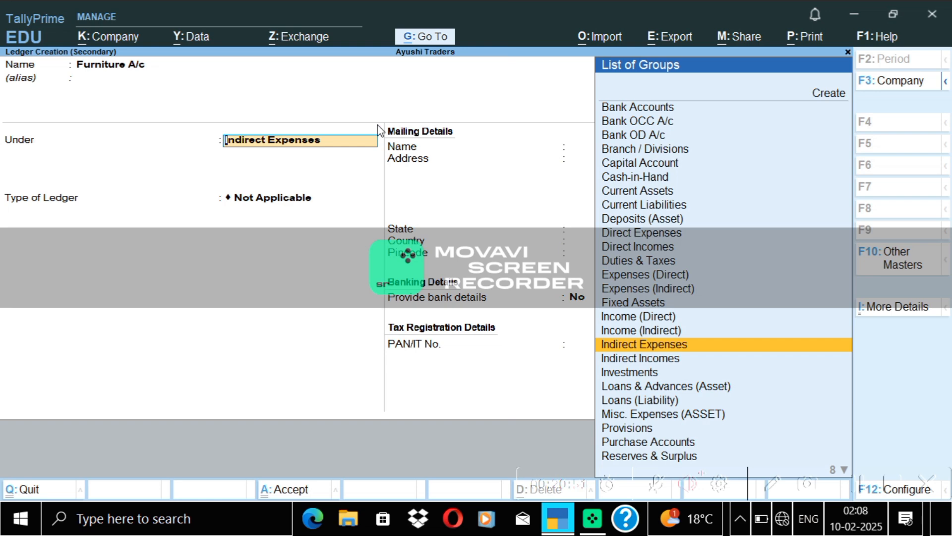
{"action": "type", "text": "Fi"}
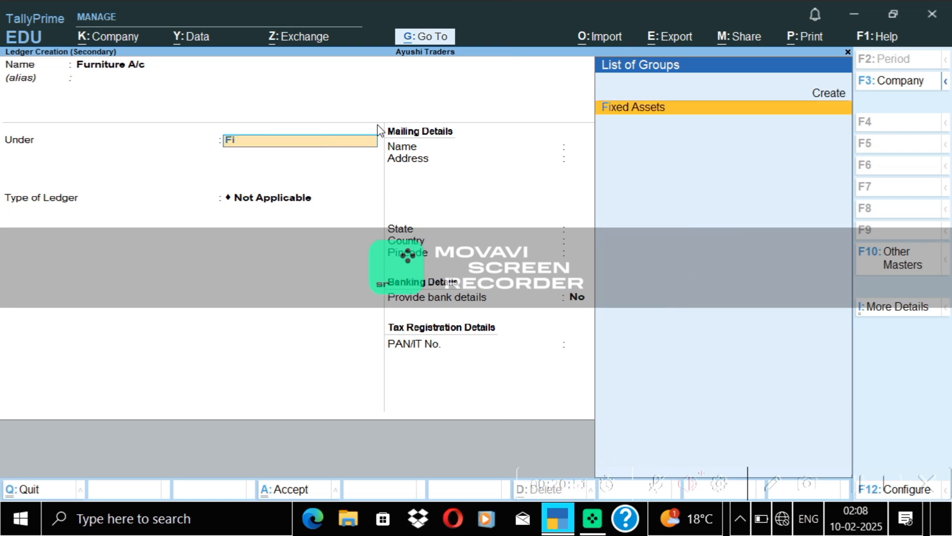
{"action": "left_click", "coordinate": [709, 104]}
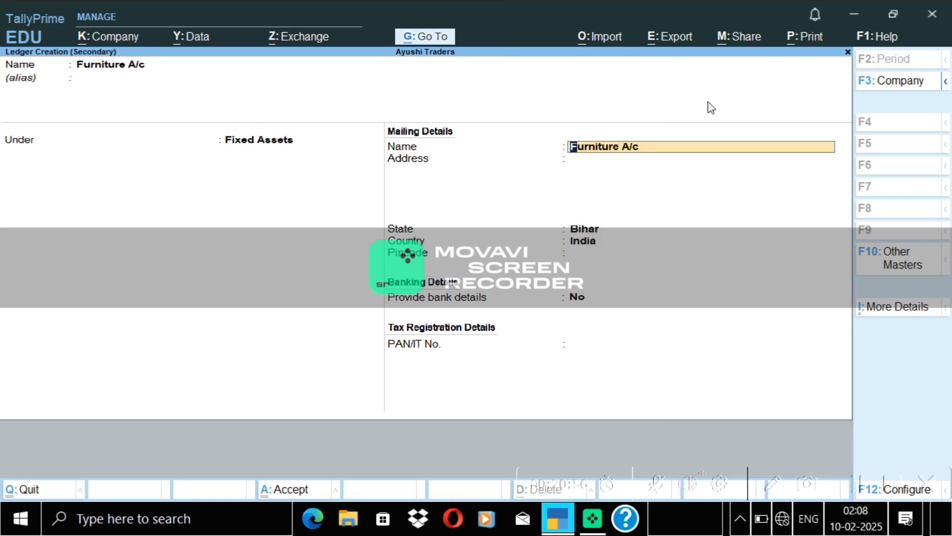
{"action": "key", "text": "ctrl+a"}
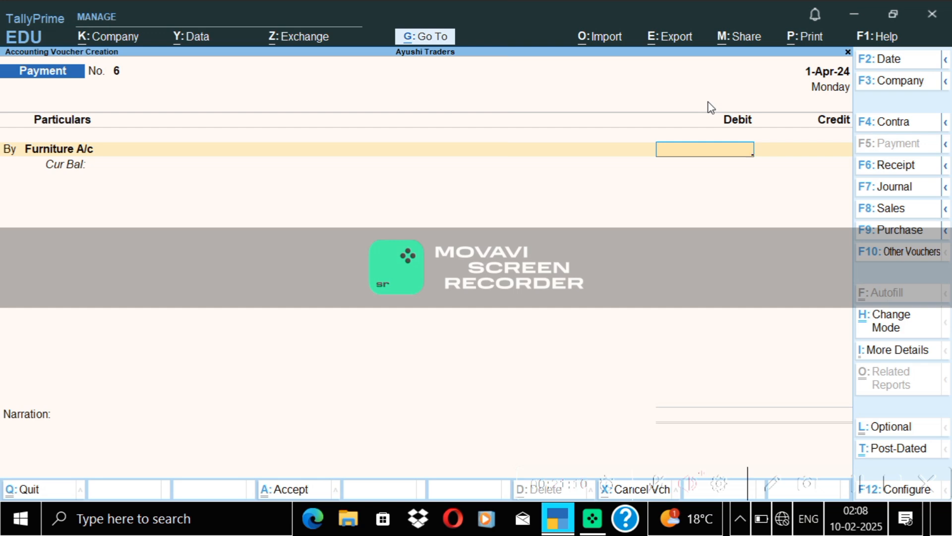
- Debit Furniture A/c with 25,000, credit Cash with the same amount, and save the payment voucher
{"action": "type", "text": "25000"}
{"action": "key", "text": "Return"}
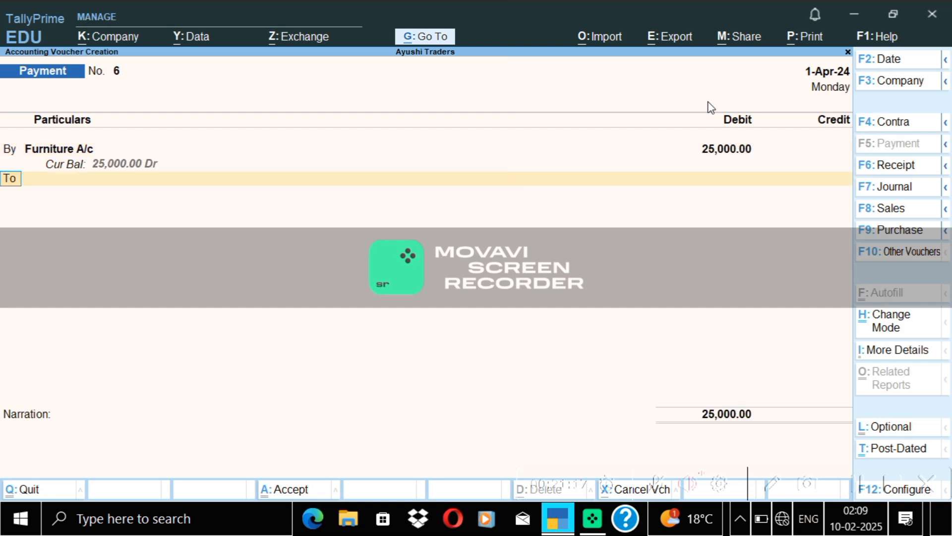
{"action": "type", "text": "Ca"}
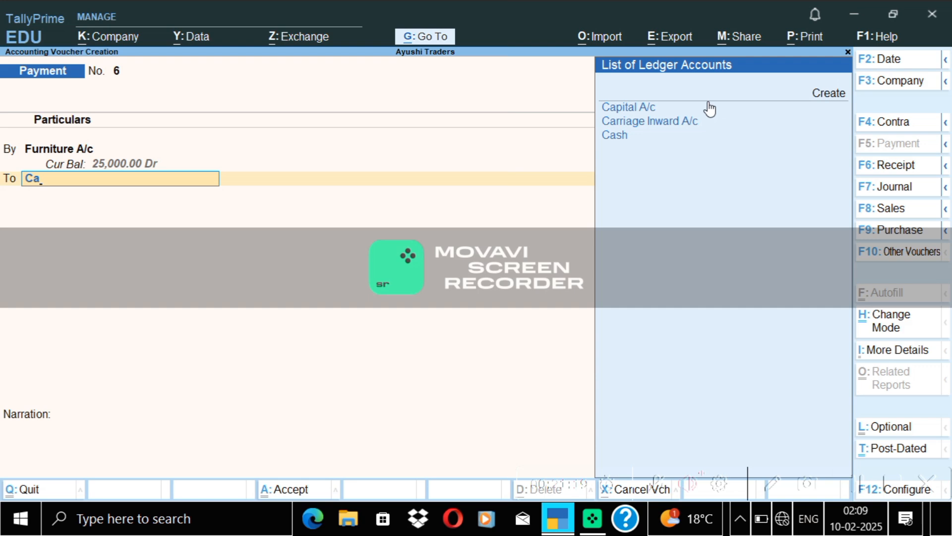
{"action": "left_click", "coordinate": [630, 137]}
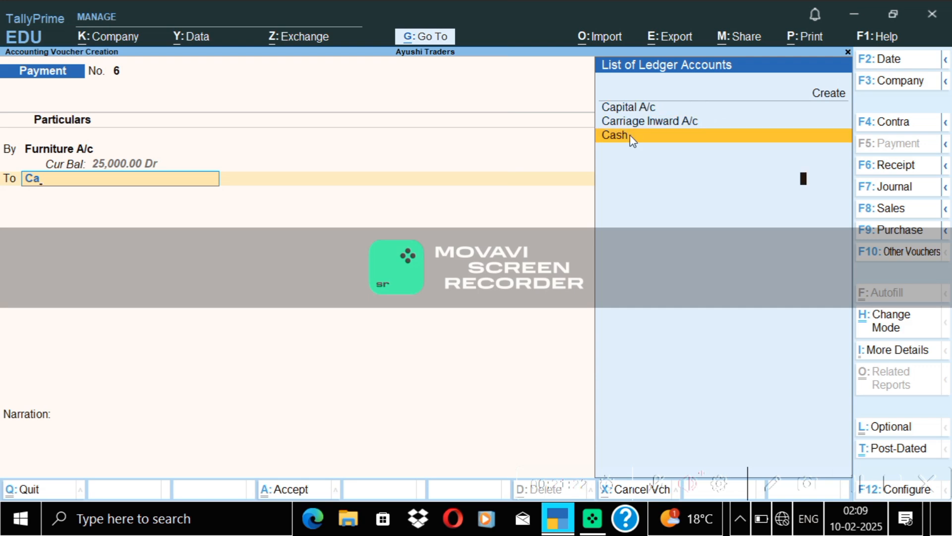
{"action": "left_click", "coordinate": [630, 138]}
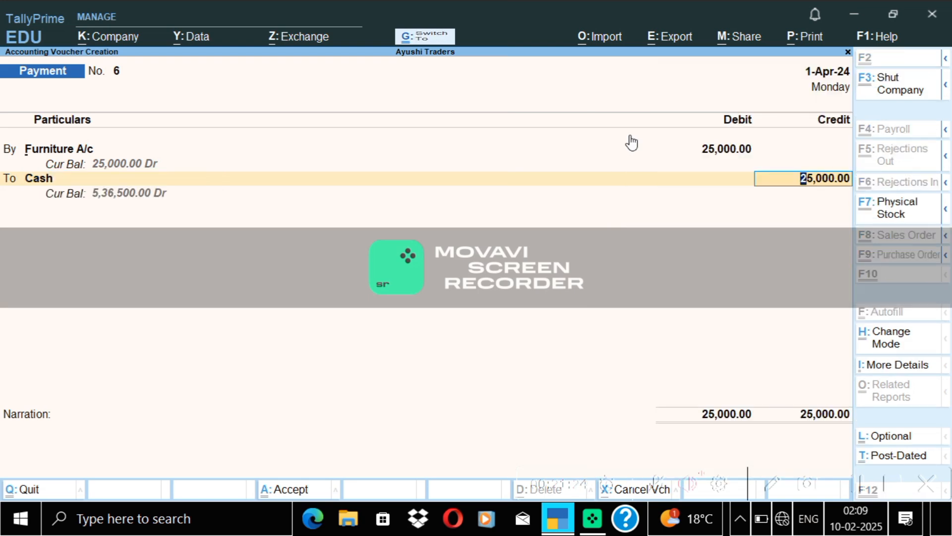
{"action": "key", "text": "ctrl+a"}
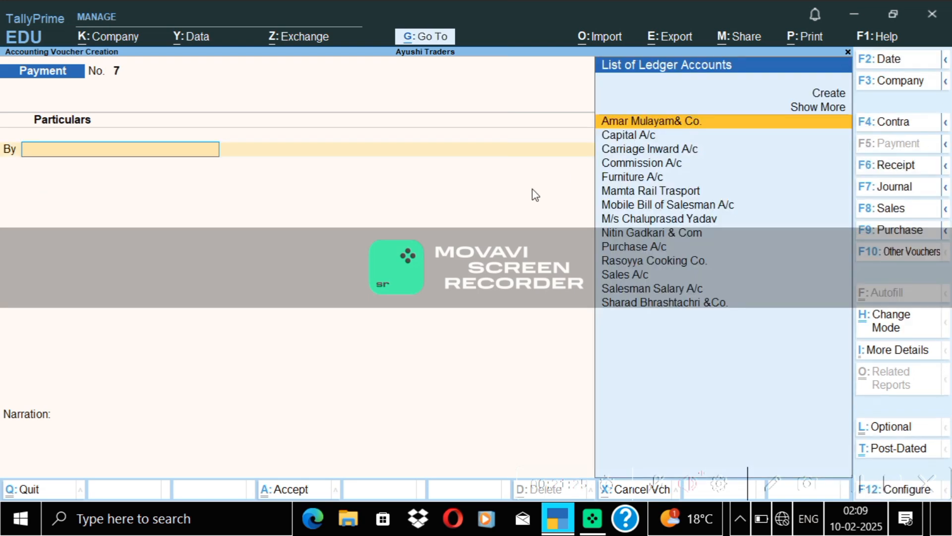
- Create a ledger named Stationery A/c under Indirect Expenses for the next payment voucher's debit entry
{"action": "left_click", "coordinate": [838, 96]}
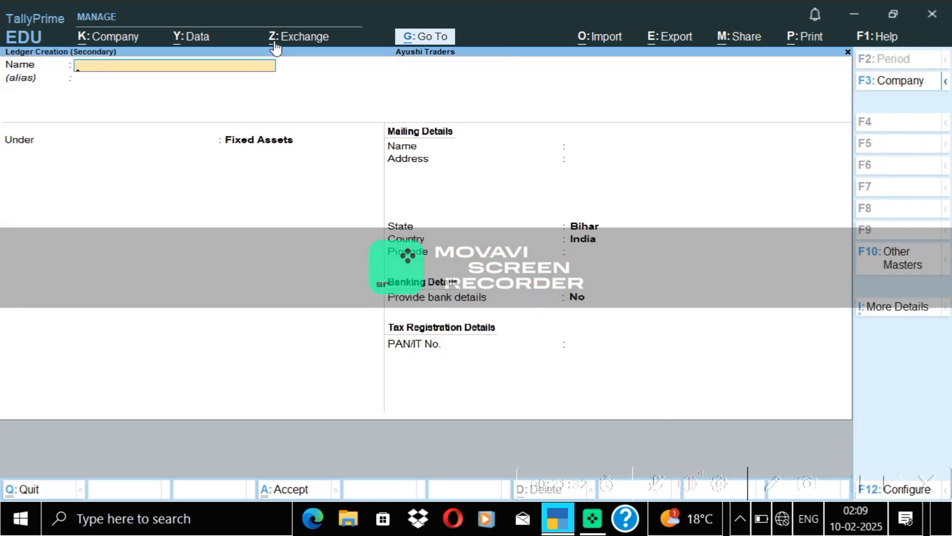
{"action": "type", "text": "Stationery A/c"}
{"action": "key", "text": "Return"}
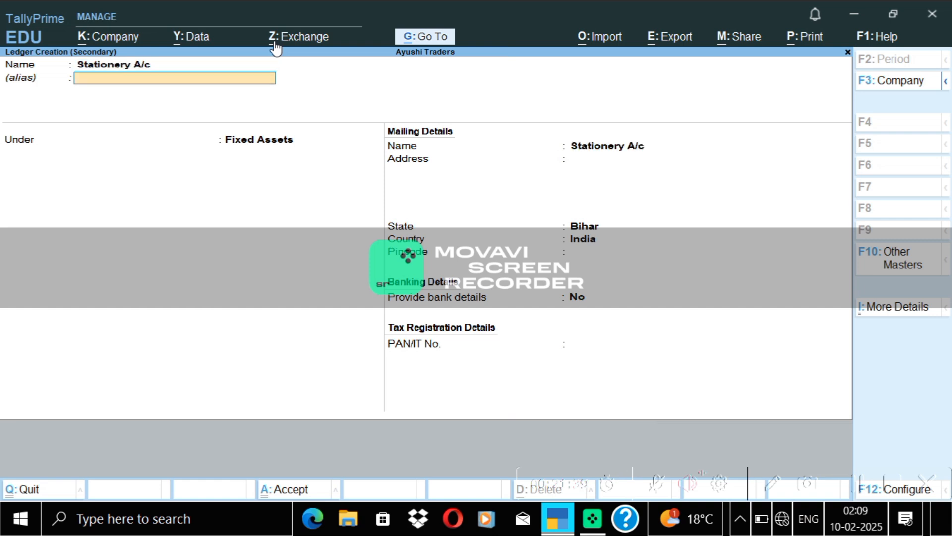
{"action": "key", "text": "Return"}
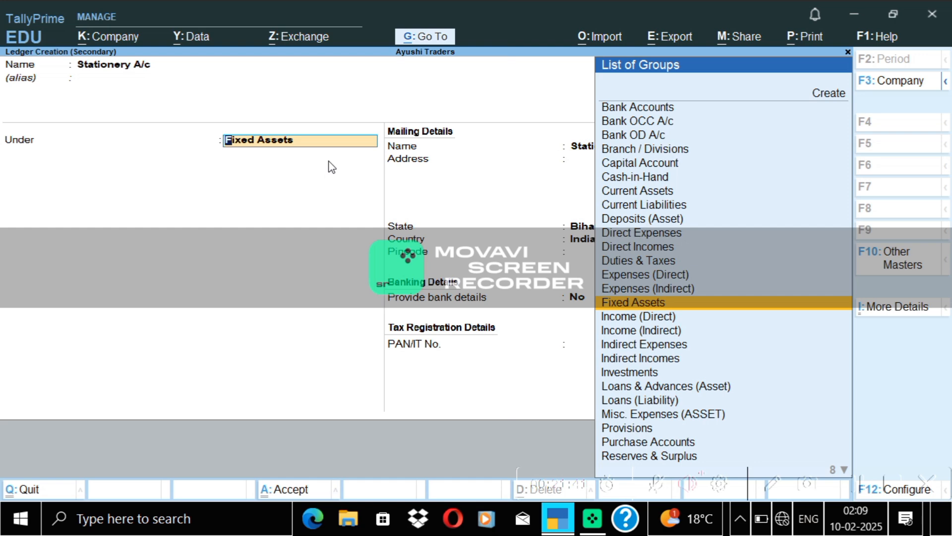
{"action": "type", "text": "Ind"}
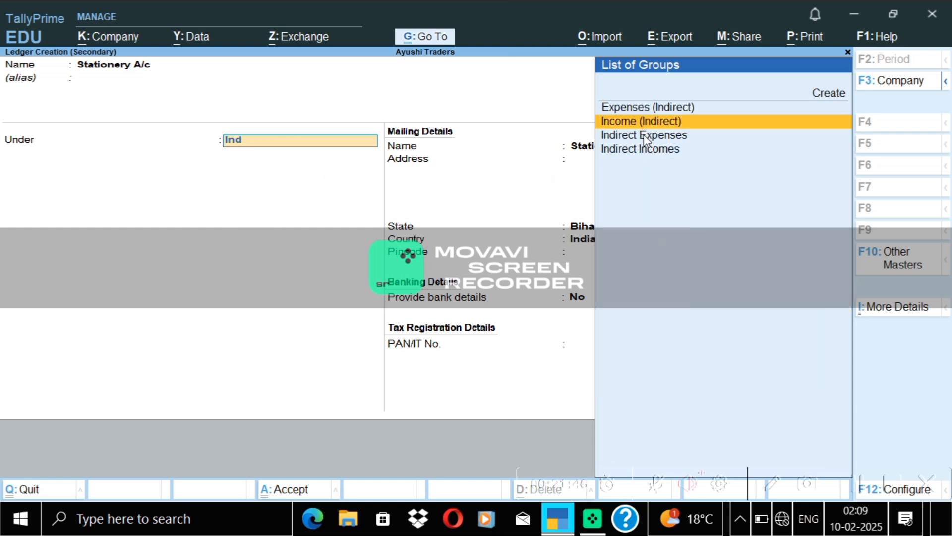
{"action": "left_click", "coordinate": [645, 136]}
{"action": "key", "text": "ctrl+a"}
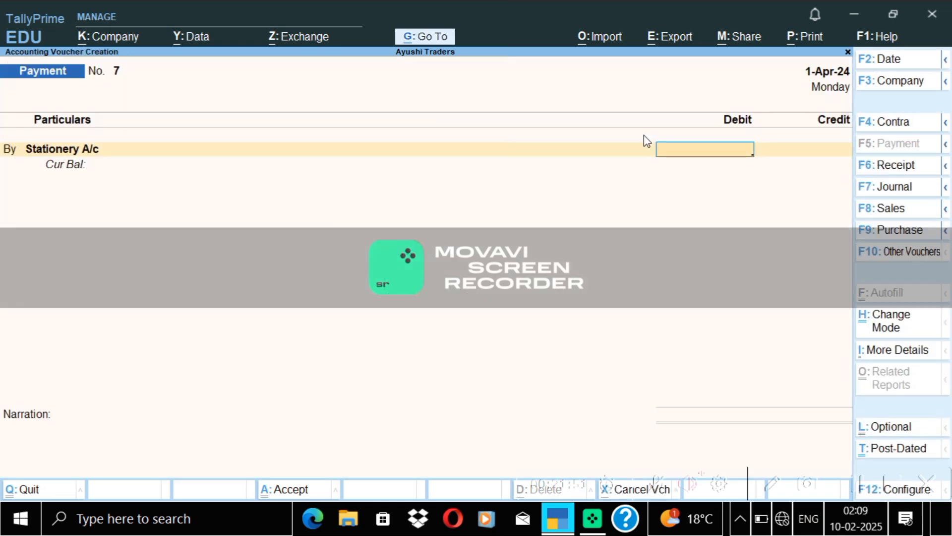
- Debit Stationery A/c with 2,500, credit Cash with the same amount, and save the payment voucher without a narration
{"action": "type", "text": "sa"}
{"action": "type", "text": "2500"}
{"action": "key", "text": "Return"}
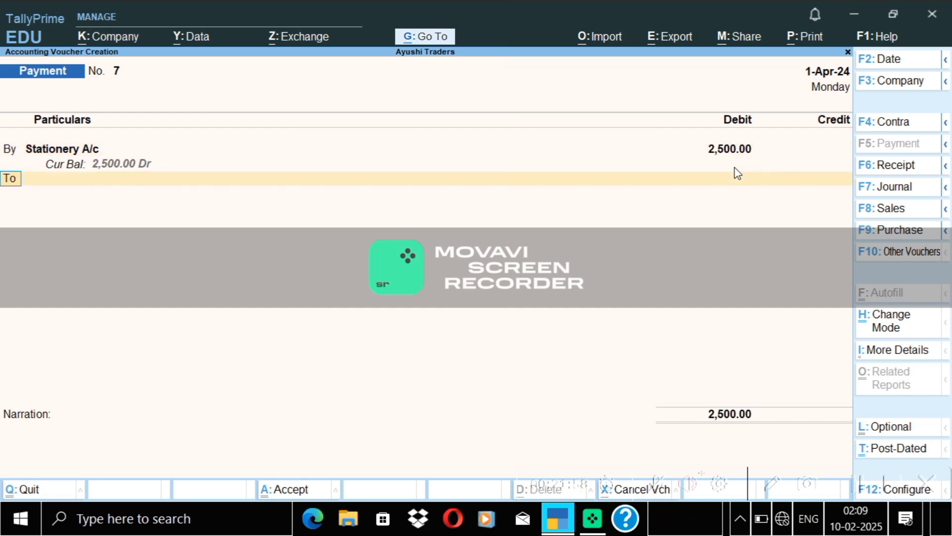
{"action": "key", "text": "Return"}
{"action": "key", "text": "Down"}
{"action": "key", "text": "Down"}
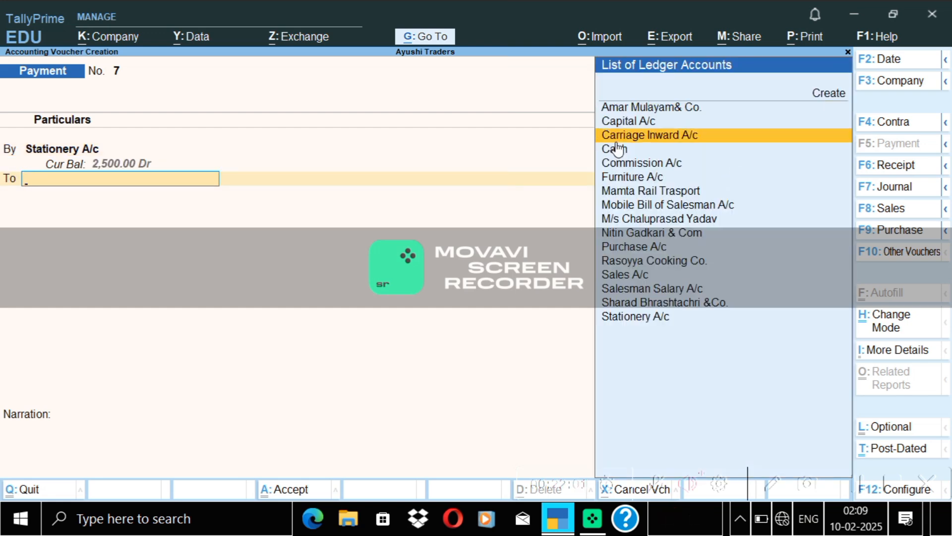
{"action": "left_click", "coordinate": [617, 149]}
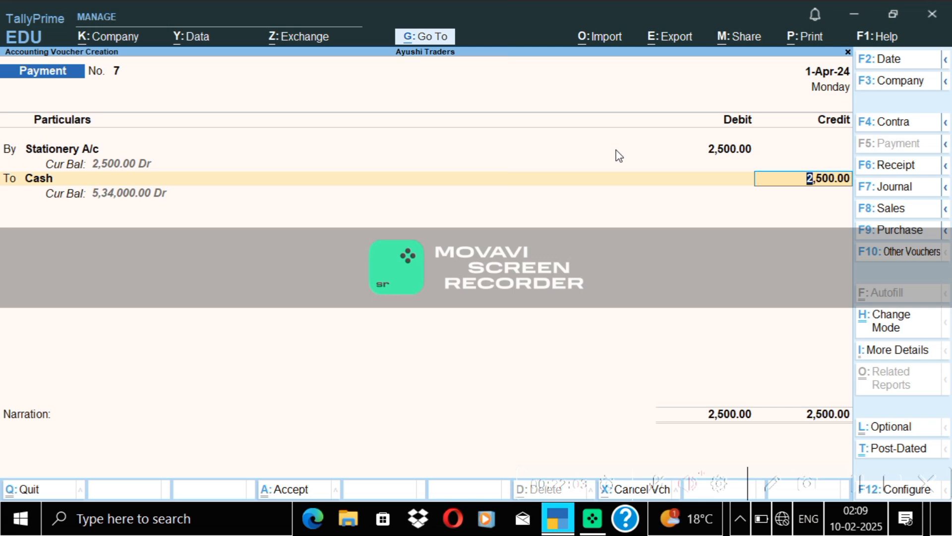
{"action": "key", "text": "Return"}
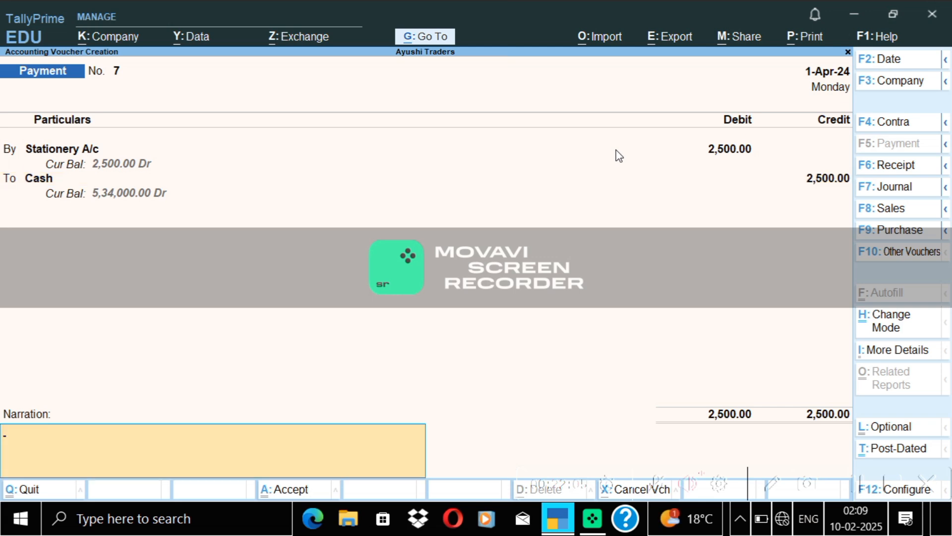
{"action": "key", "text": "Return"}
{"action": "key", "text": "Return"}
{"action": "key", "text": "Return"}
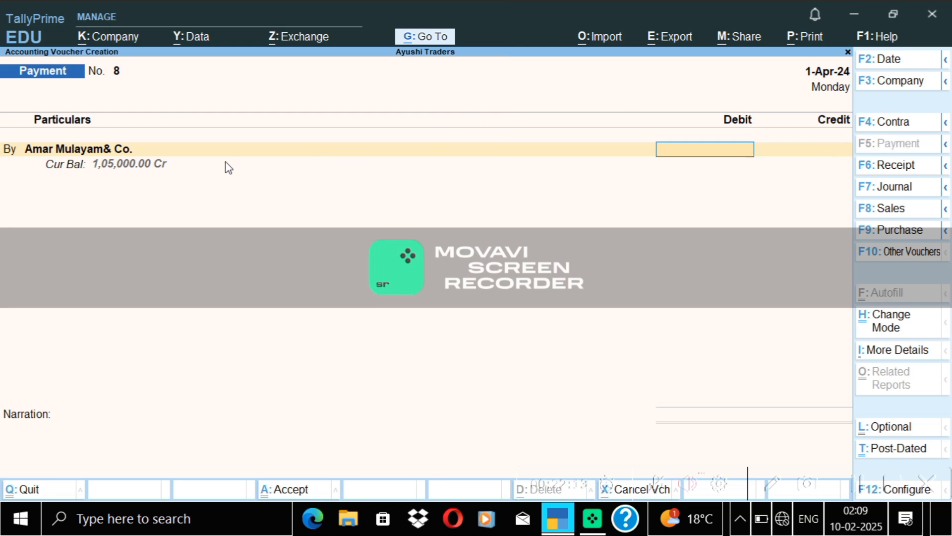
{"action": "left_click", "coordinate": [365, 153]}
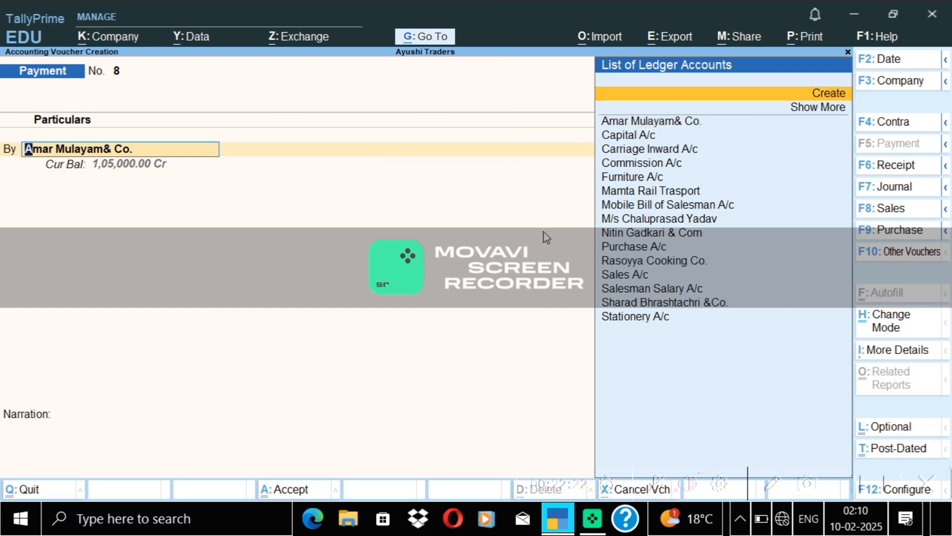
{"action": "left_click", "coordinate": [859, 490]}
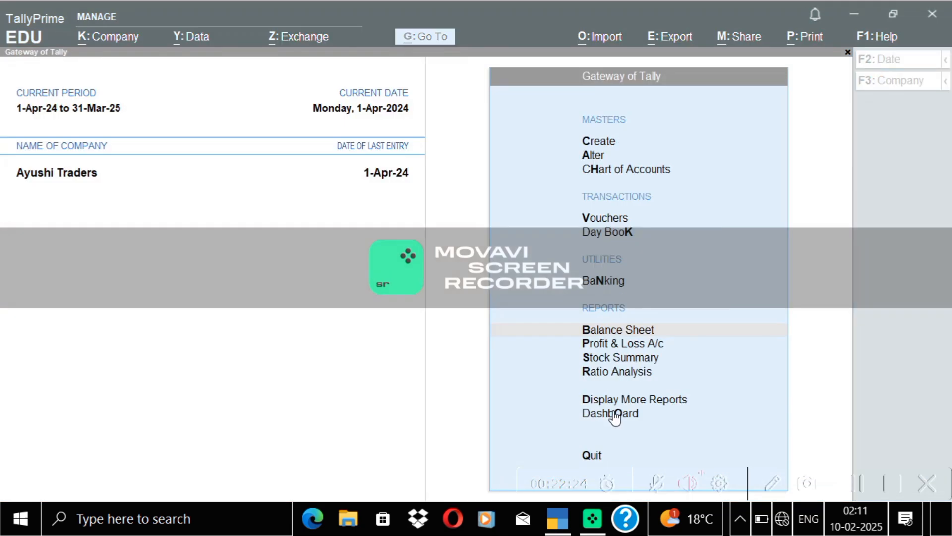
- Review the Profit & Loss A/c and its Indirect Expenses ledger breakdown, and return to the Gateway of Tally
{"action": "left_click", "coordinate": [643, 343]}
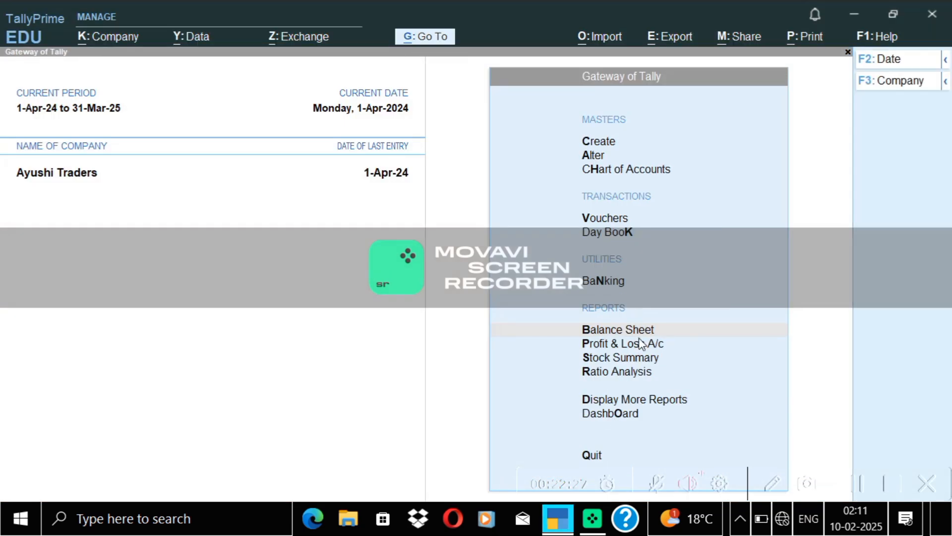
{"action": "left_click", "coordinate": [642, 343]}
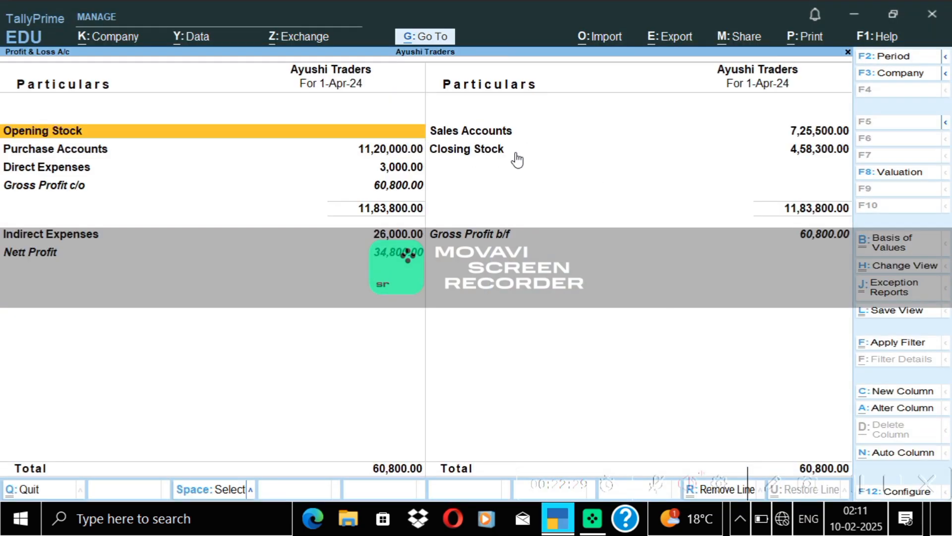
{"action": "double_click", "coordinate": [194, 241]}
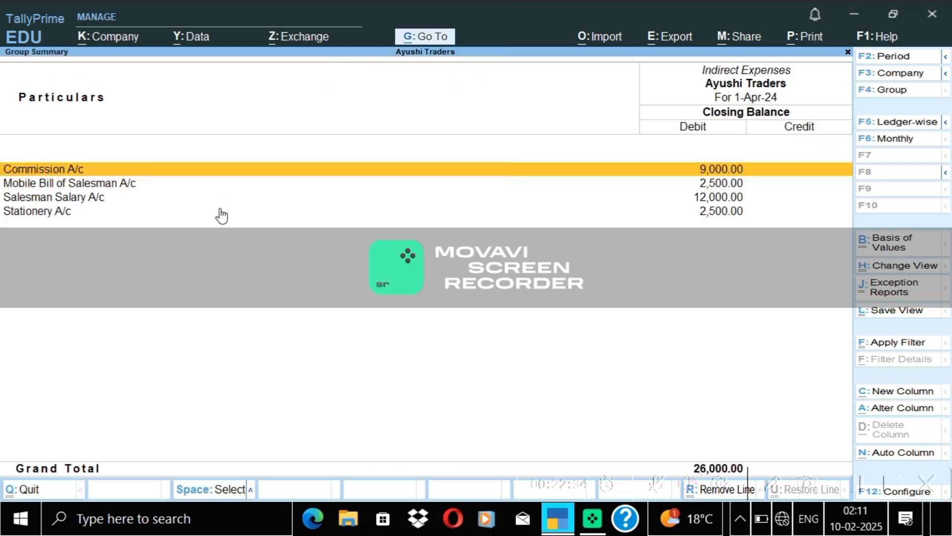
{"action": "left_click", "coordinate": [849, 52]}
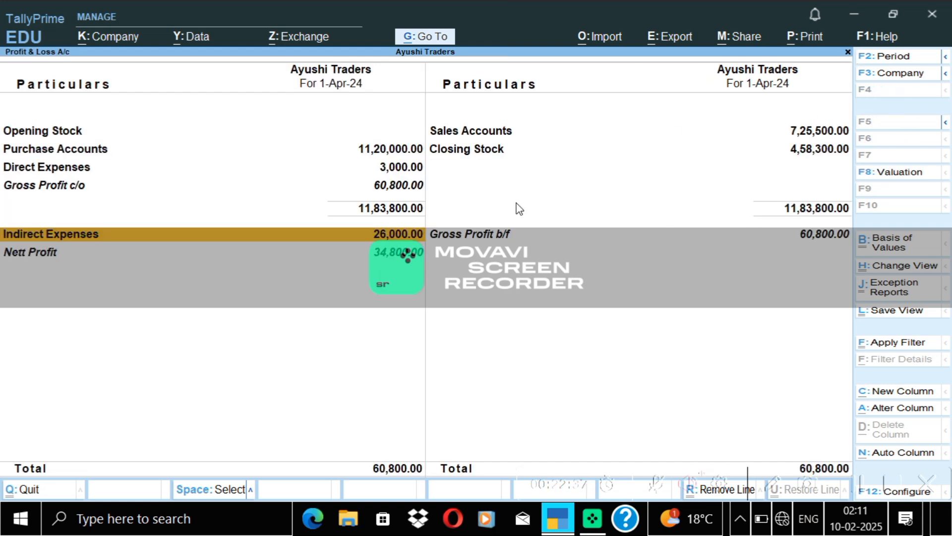
{"action": "left_click", "coordinate": [847, 52]}
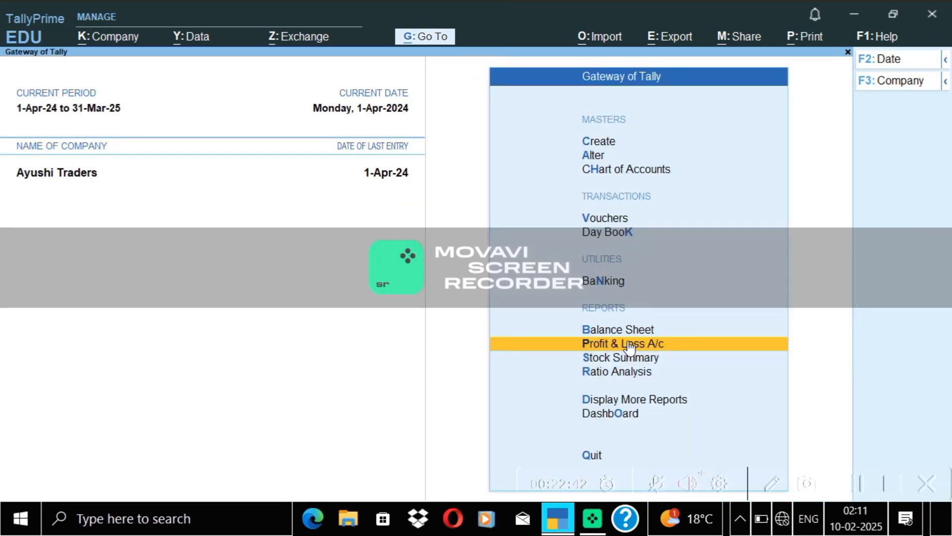
- Examine the Balance Sheet, including its Fixed Assets figure, and return to the Gateway of Tally
{"action": "left_click", "coordinate": [642, 329]}
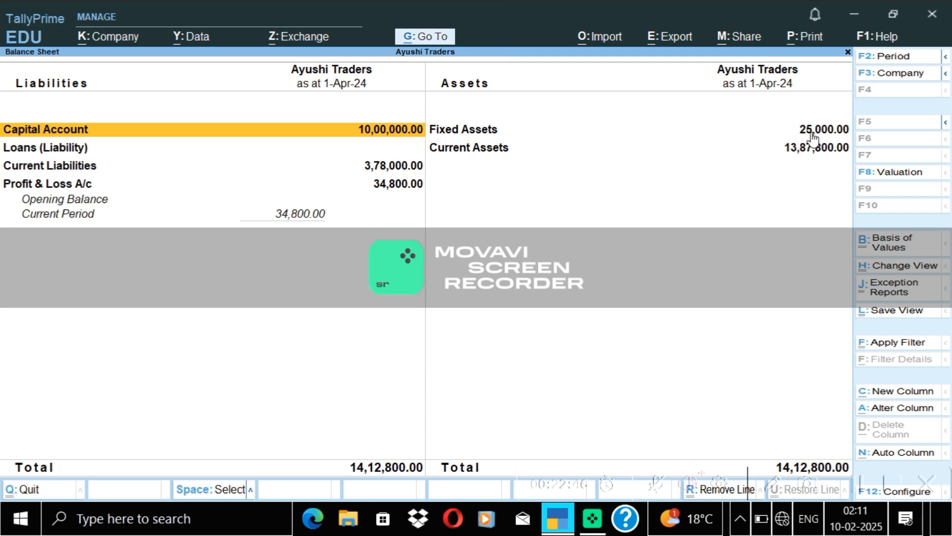
{"action": "left_click", "coordinate": [849, 53]}
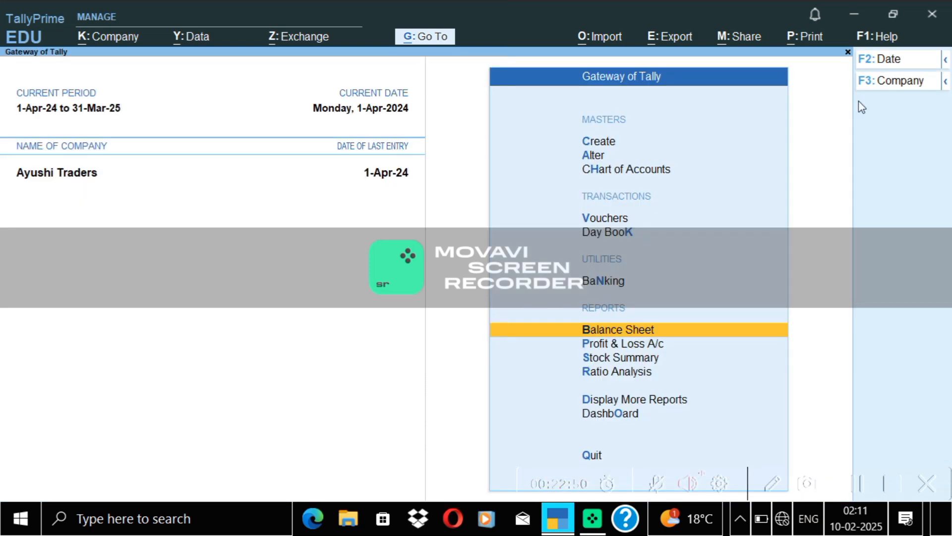
{"action": "left_click", "coordinate": [859, 483]}
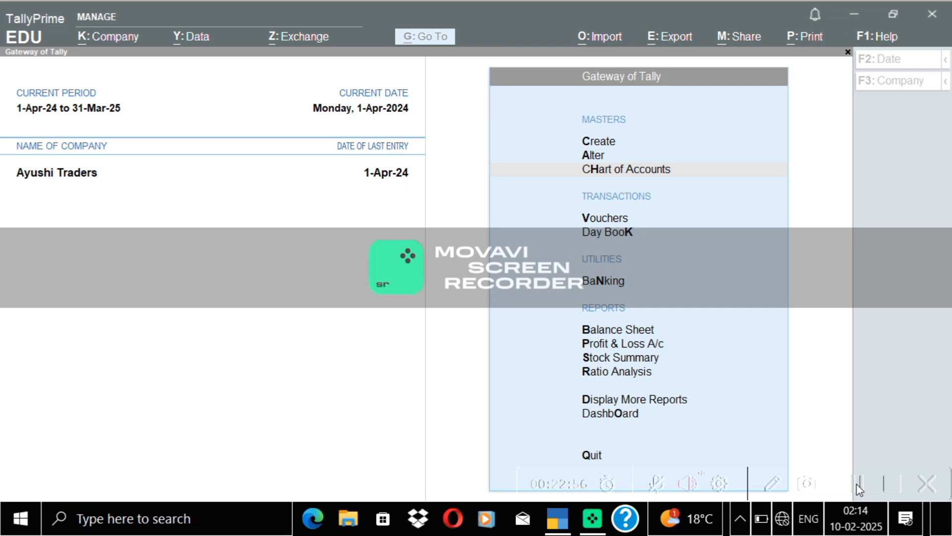
- Open a journal voucher and create a ledger named Statinery A/c from its debit entry
{"action": "left_click", "coordinate": [585, 221]}
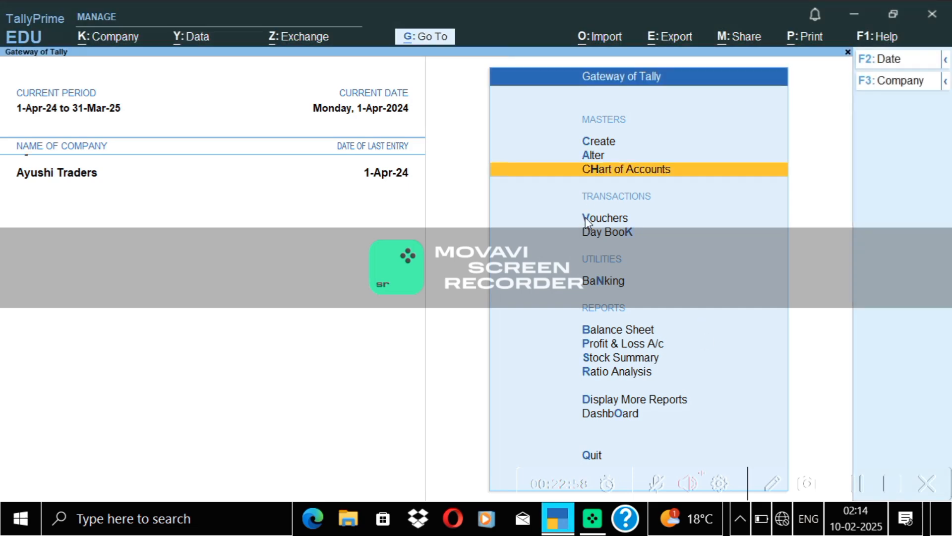
{"action": "left_click", "coordinate": [585, 220]}
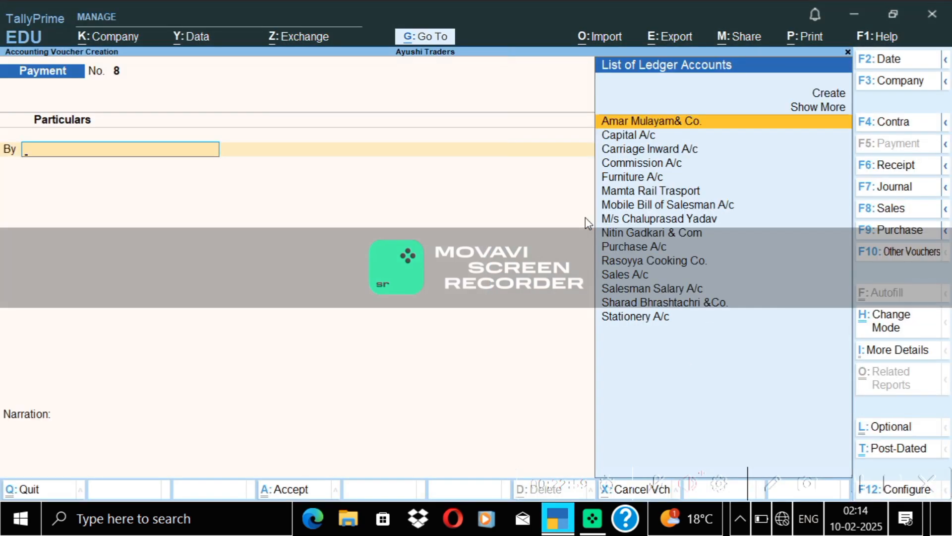
{"action": "left_click", "coordinate": [918, 198]}
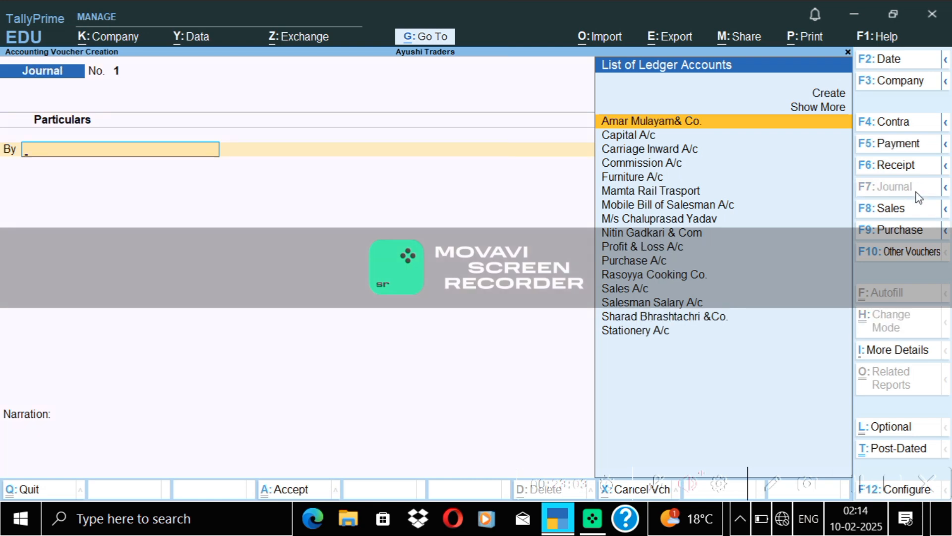
{"action": "left_click", "coordinate": [838, 94]}
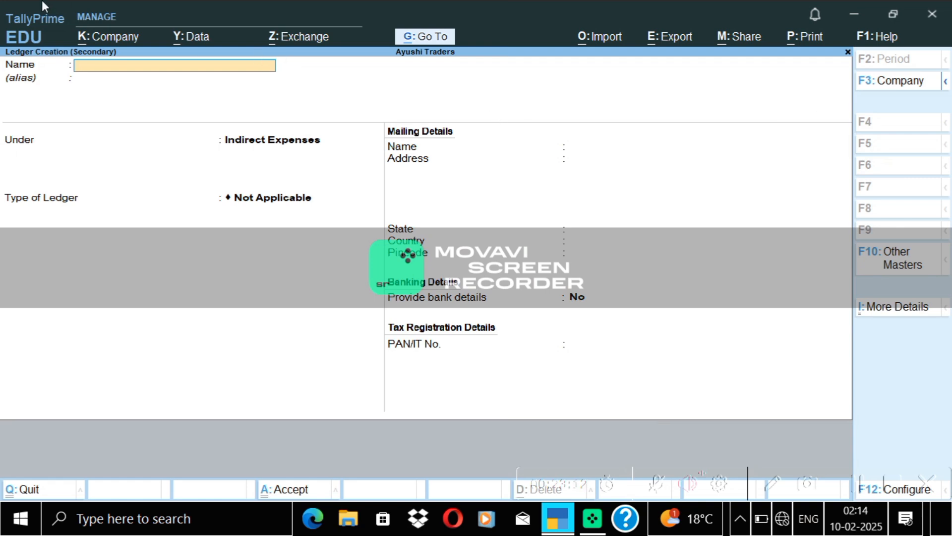
{"action": "type", "text": "S"}
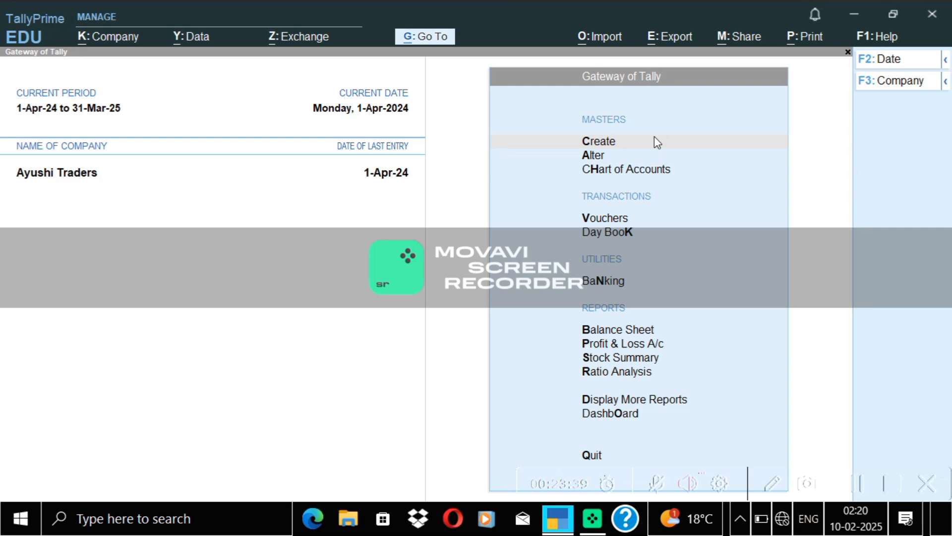
- Create an accounting group named Creditor for Expense under Current Liabilities, and return to the Gateway of Tally
{"action": "left_click", "coordinate": [654, 139]}
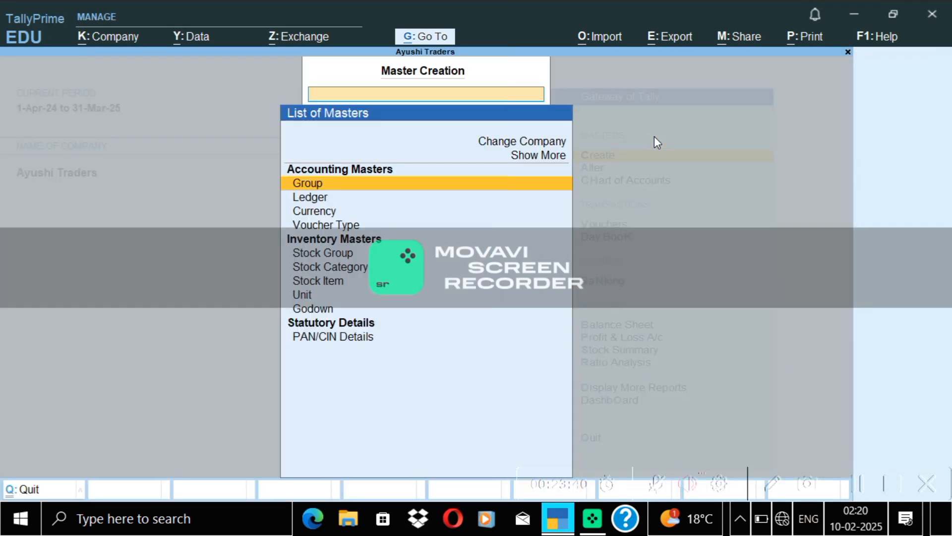
{"action": "left_click", "coordinate": [366, 185]}
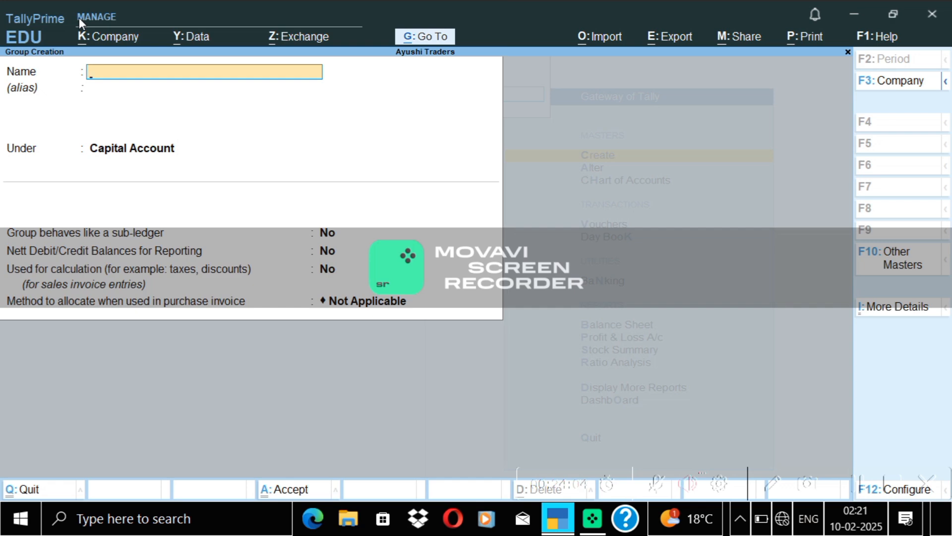
{"action": "type", "text": "Creditor"}
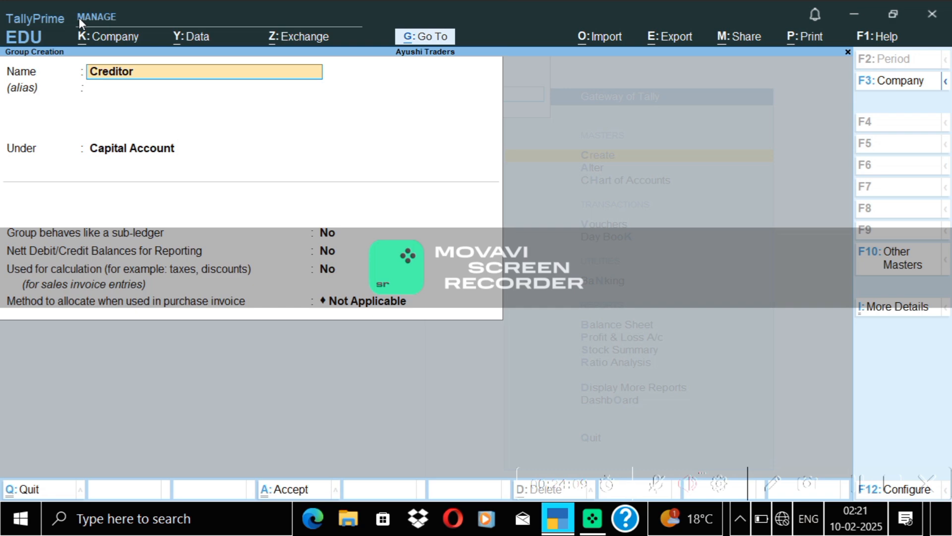
{"action": "type", "text": " for Expense"}
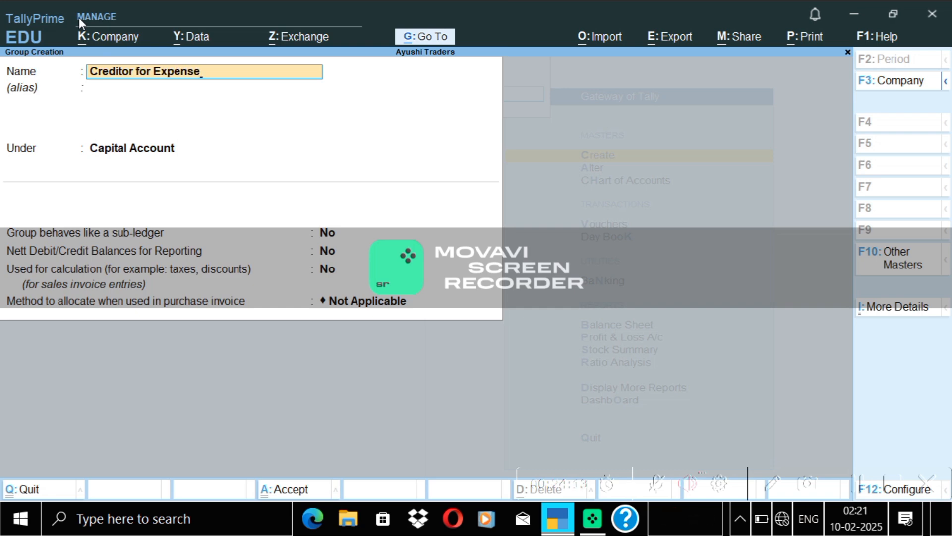
{"action": "key", "text": "Return"}
{"action": "key", "text": "Return"}
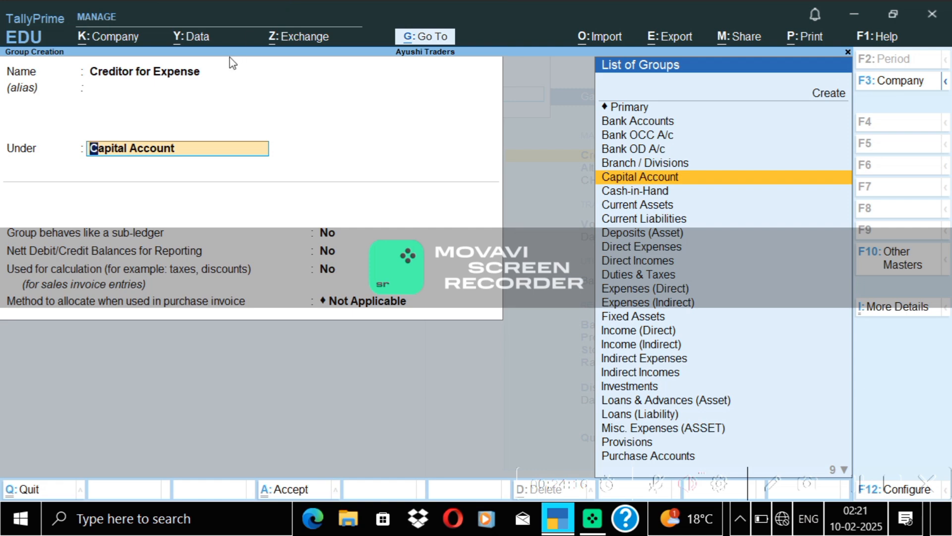
{"action": "type", "text": "Cu"}
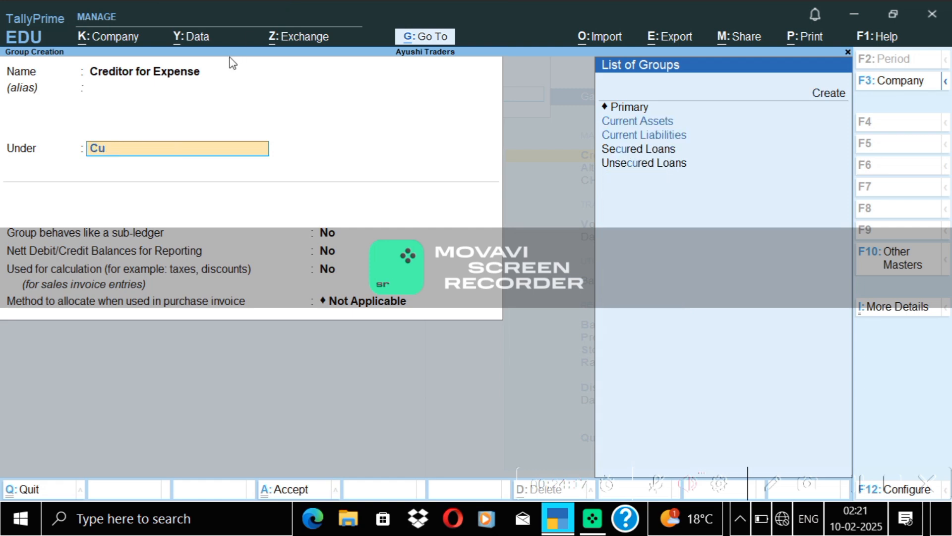
{"action": "left_click", "coordinate": [624, 135]}
{"action": "left_click", "coordinate": [624, 135]}
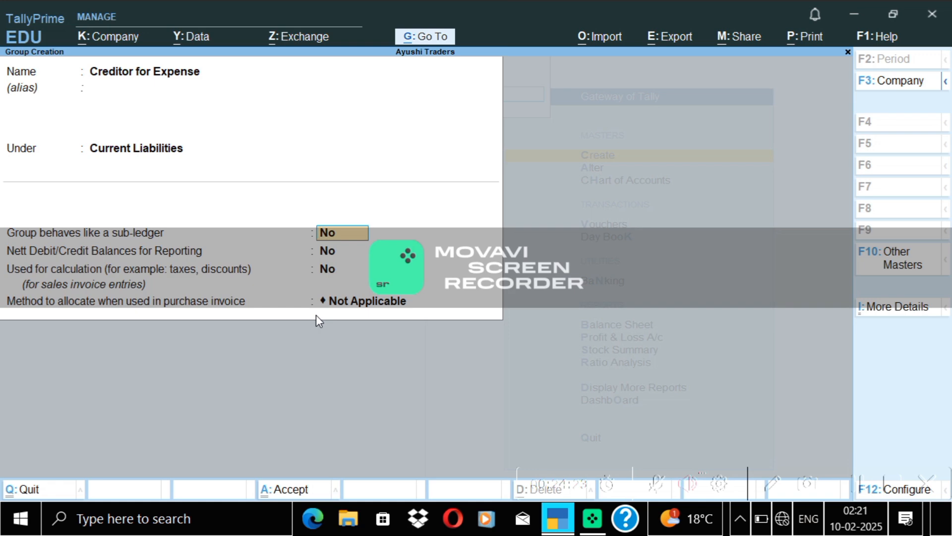
{"action": "key", "text": "ctrl+a"}
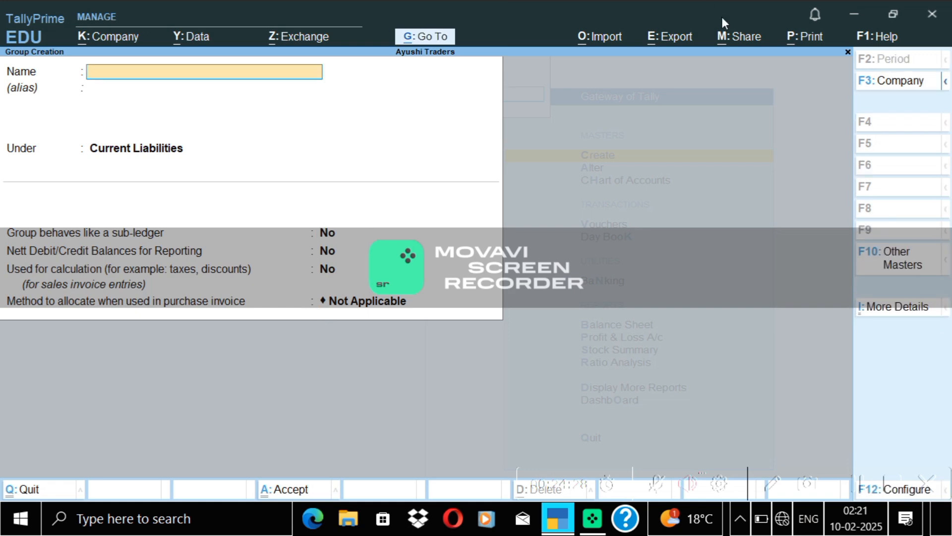
{"action": "left_click", "coordinate": [848, 52]}
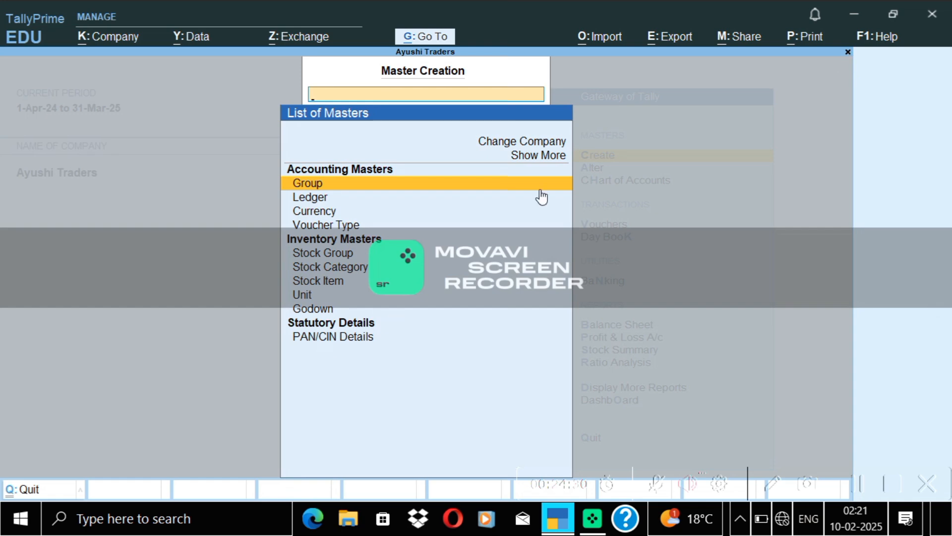
{"action": "left_click", "coordinate": [848, 52]}
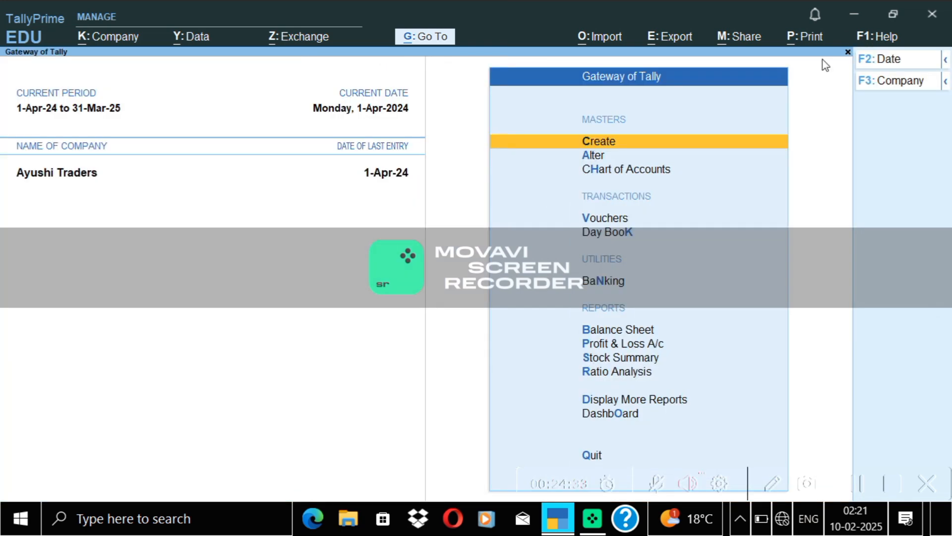
- Open a journal voucher and debit Stationery A/c with 12,000
{"action": "left_click", "coordinate": [637, 217]}
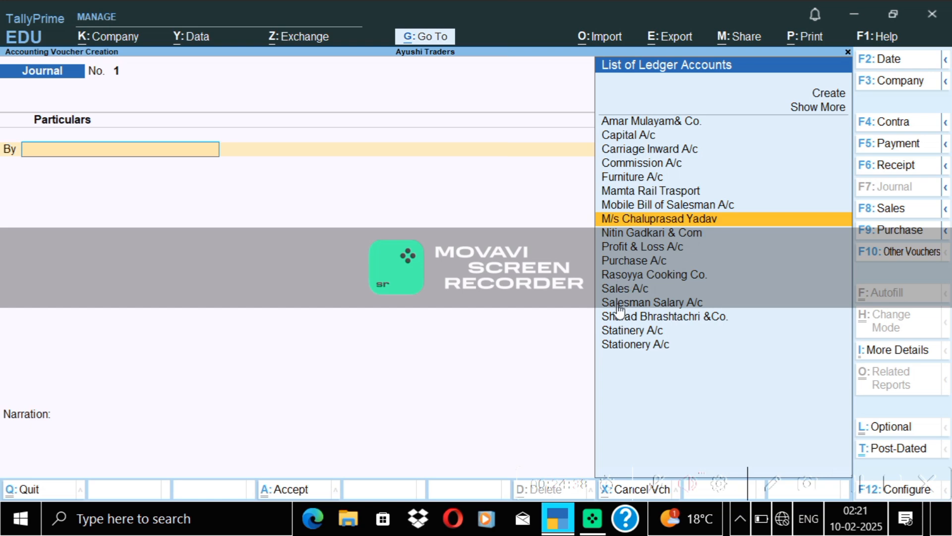
{"action": "left_click", "coordinate": [637, 344]}
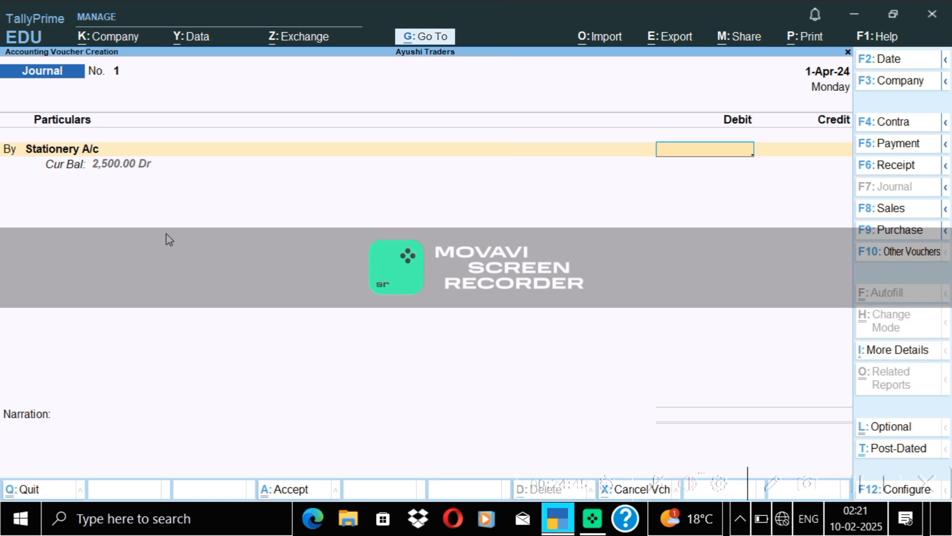
{"action": "type", "text": "12000"}
{"action": "key", "text": "Return"}
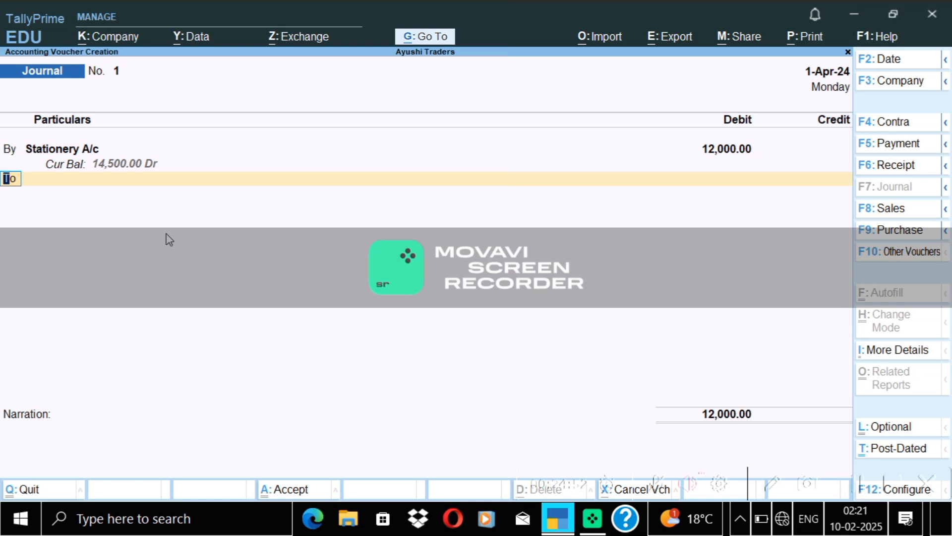
- Create a ledger named Wilson A/c under Creditor for Expense for the journal voucher's credit entry
{"action": "left_click", "coordinate": [58, 178]}
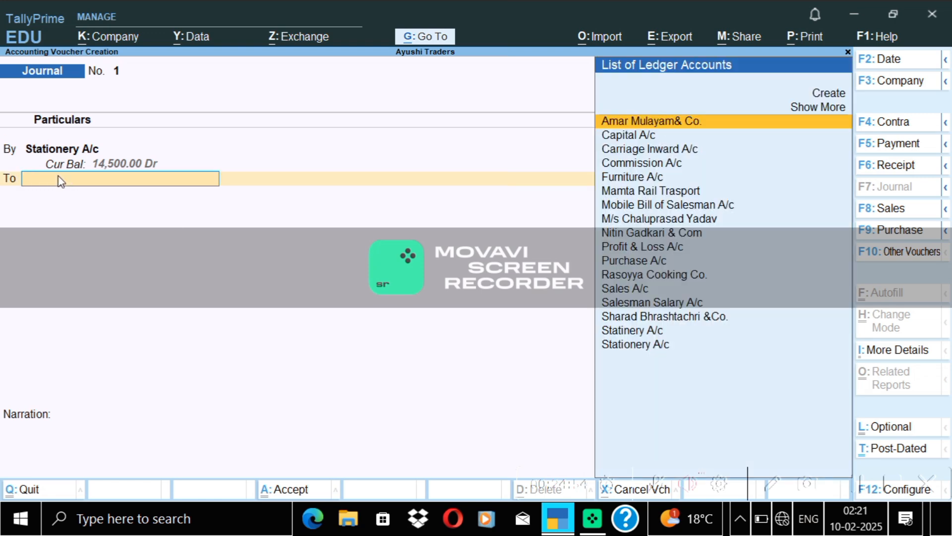
{"action": "left_click", "coordinate": [837, 95]}
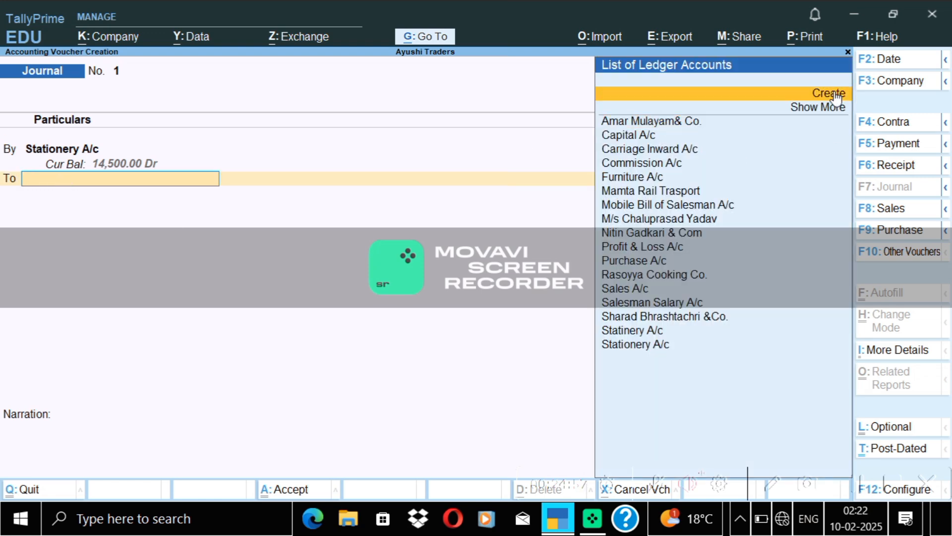
{"action": "left_click", "coordinate": [837, 96]}
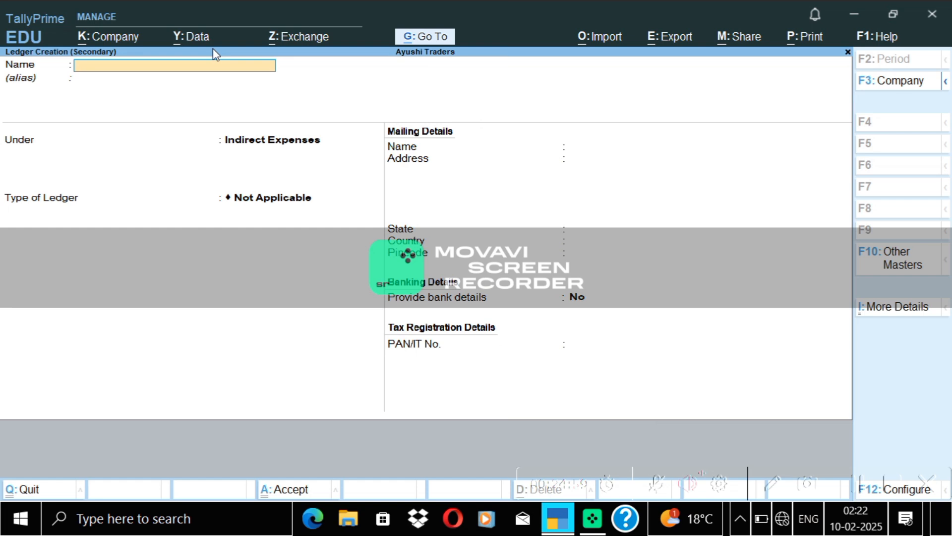
{"action": "type", "text": "Wilson A/c"}
{"action": "key", "text": "Return"}
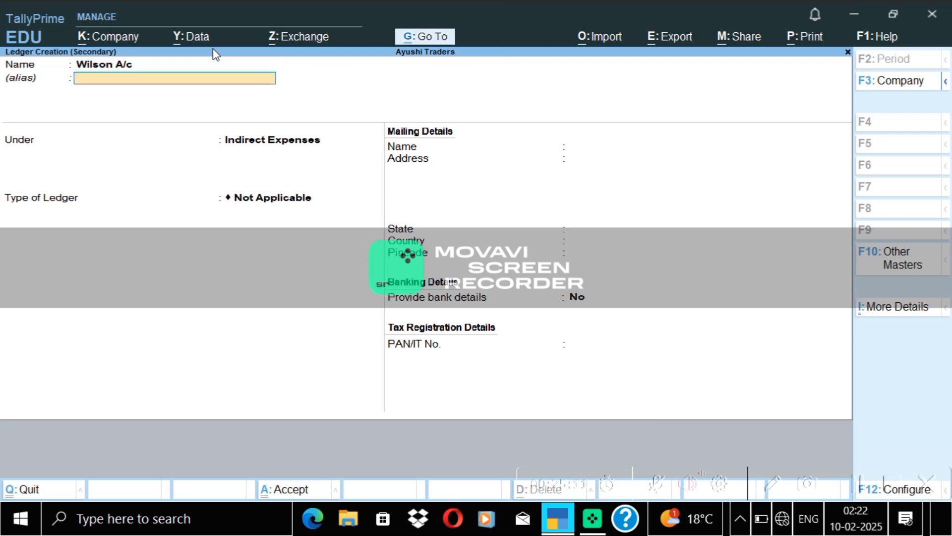
{"action": "key", "text": "Return"}
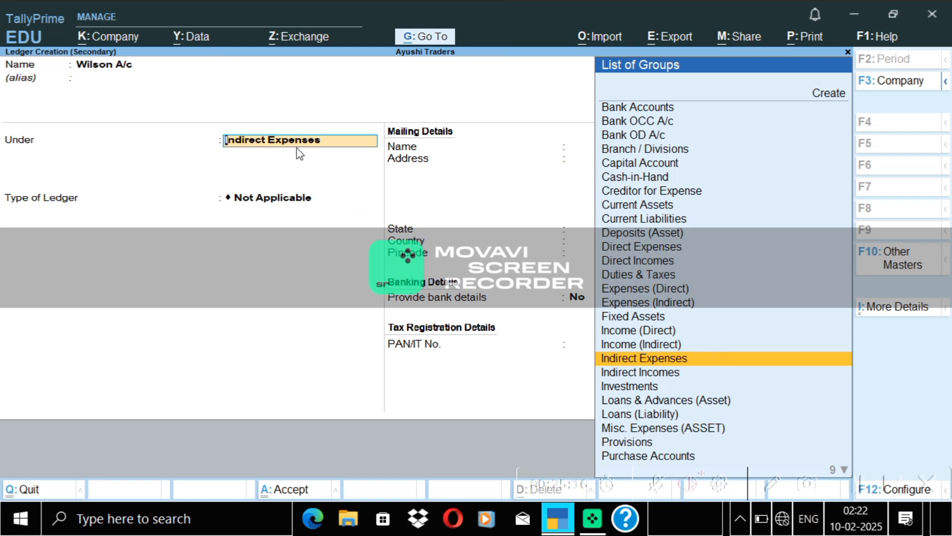
{"action": "type", "text": "Cre"}
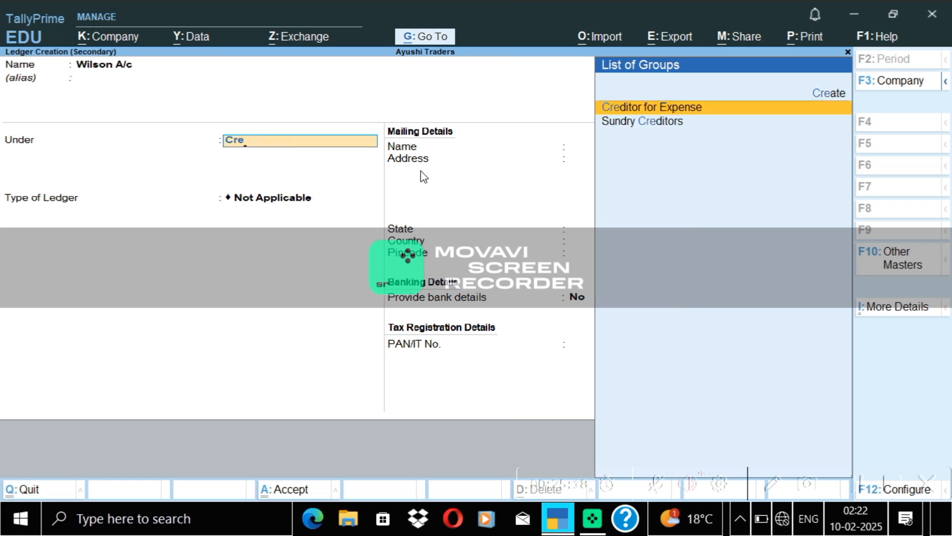
{"action": "key", "text": "Return"}
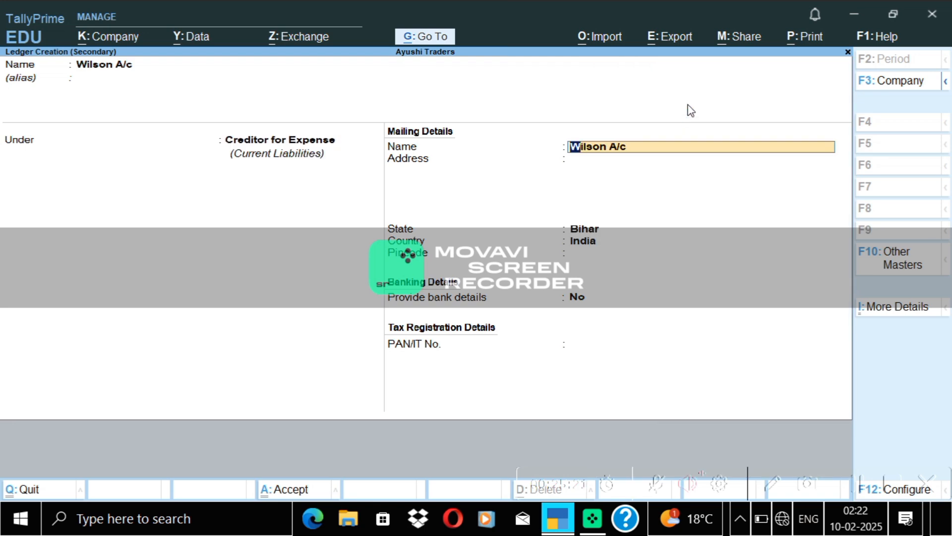
{"action": "key", "text": "ctrl+a"}
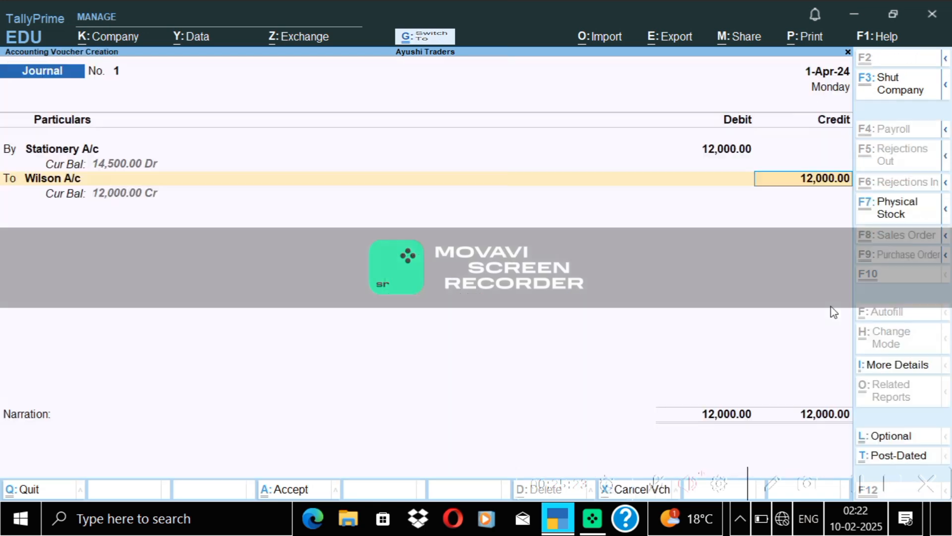
- Credit Wilson A/c with 12,000, save the journal voucher without a narration, and leave voucher entry
{"action": "left_click", "coordinate": [819, 194]}
{"action": "key", "text": "ctrl+a"}
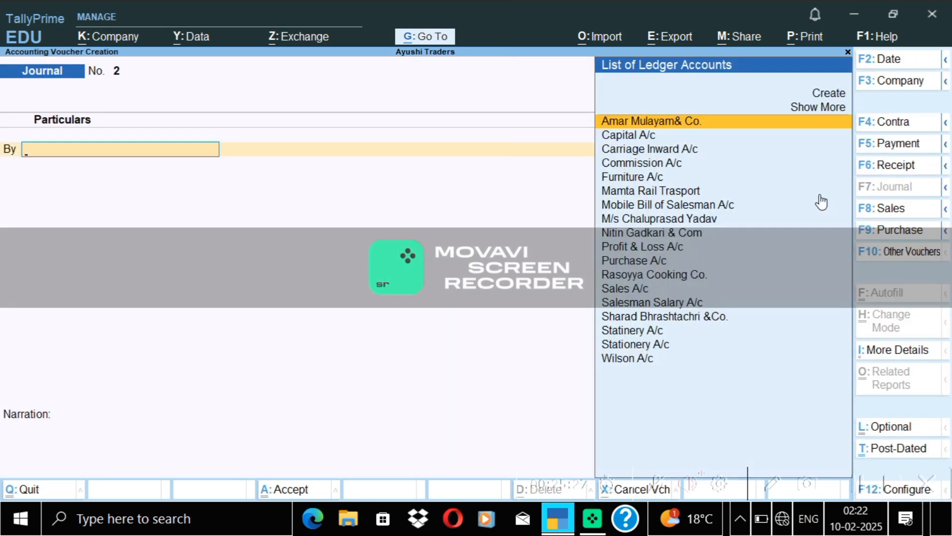
{"action": "left_click", "coordinate": [847, 52]}
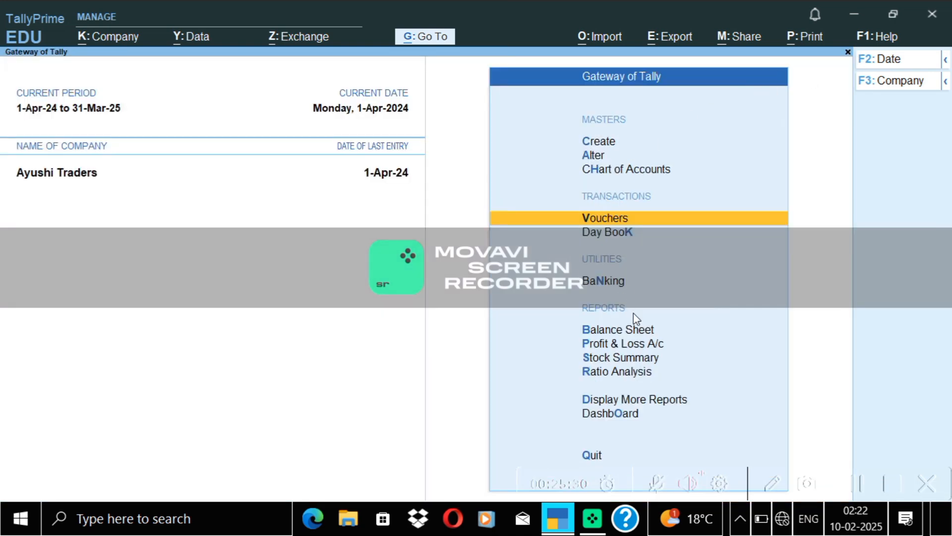
- Review the Balance Sheet and the group breakdown of its Current Liabilities, and return to the Gateway of Tally
{"action": "left_click", "coordinate": [636, 329]}
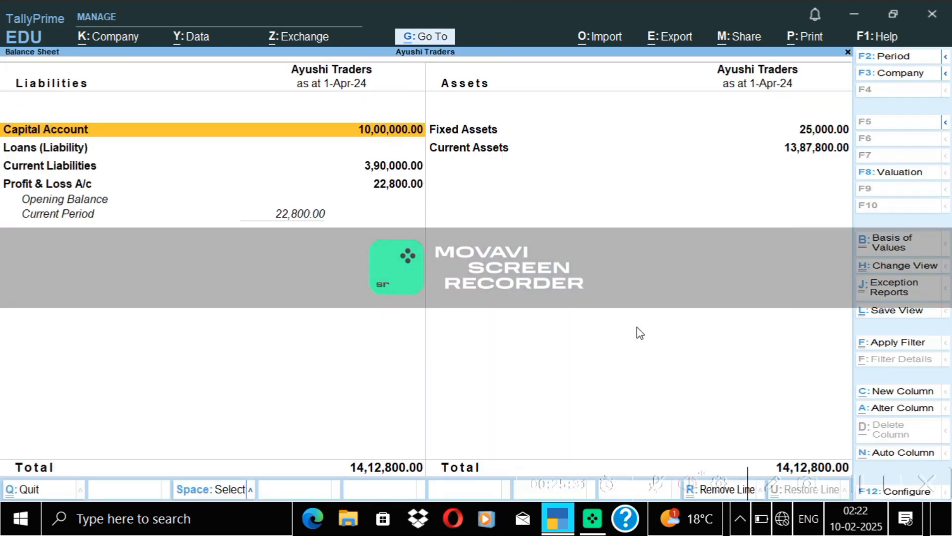
{"action": "left_click", "coordinate": [398, 169]}
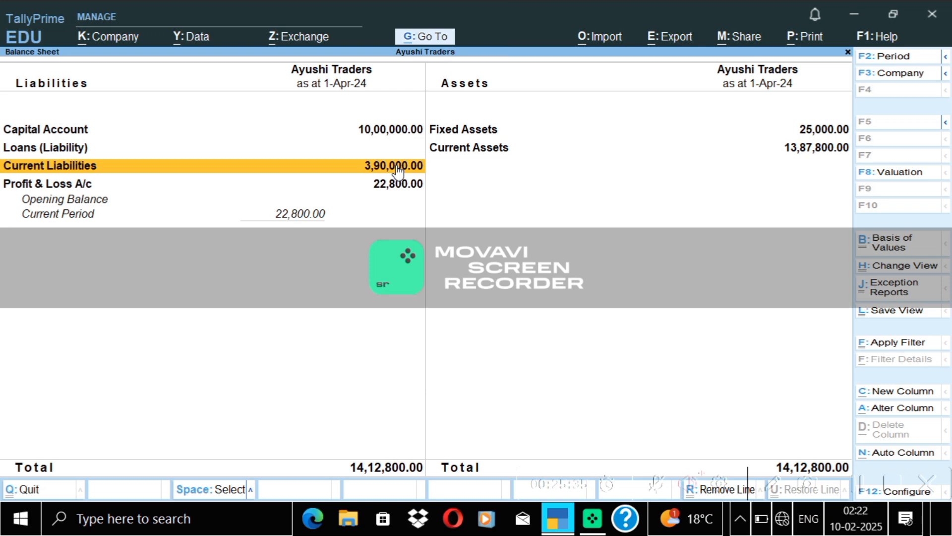
{"action": "left_click", "coordinate": [105, 168]}
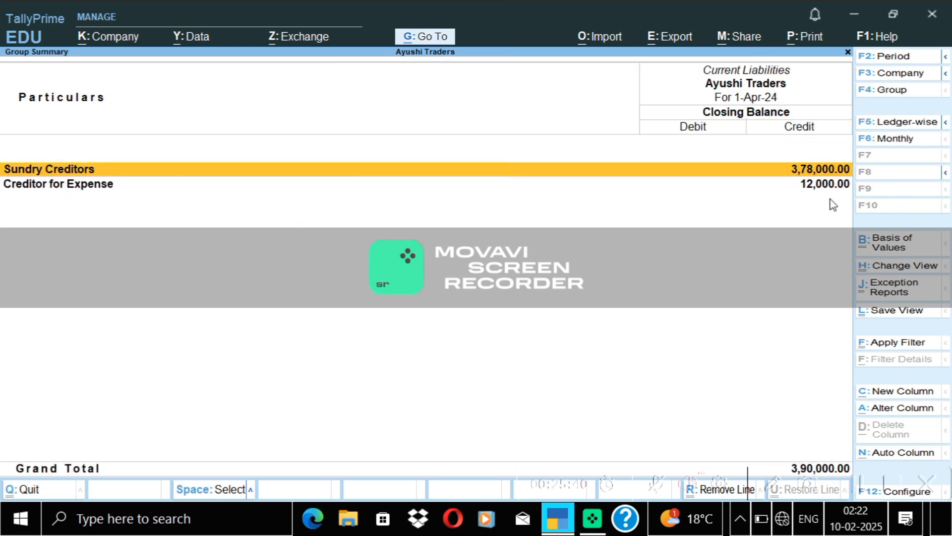
{"action": "left_click", "coordinate": [848, 52]}
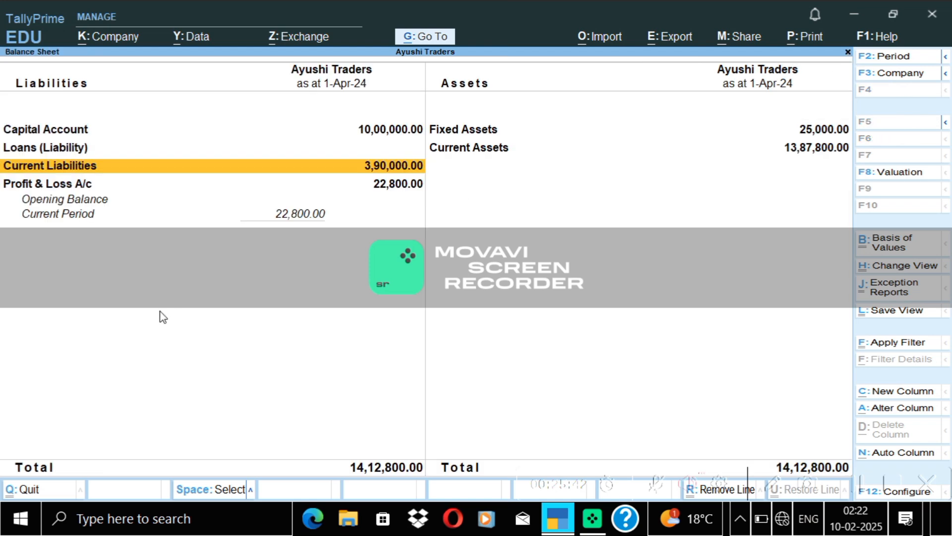
{"action": "left_click", "coordinate": [848, 53]}
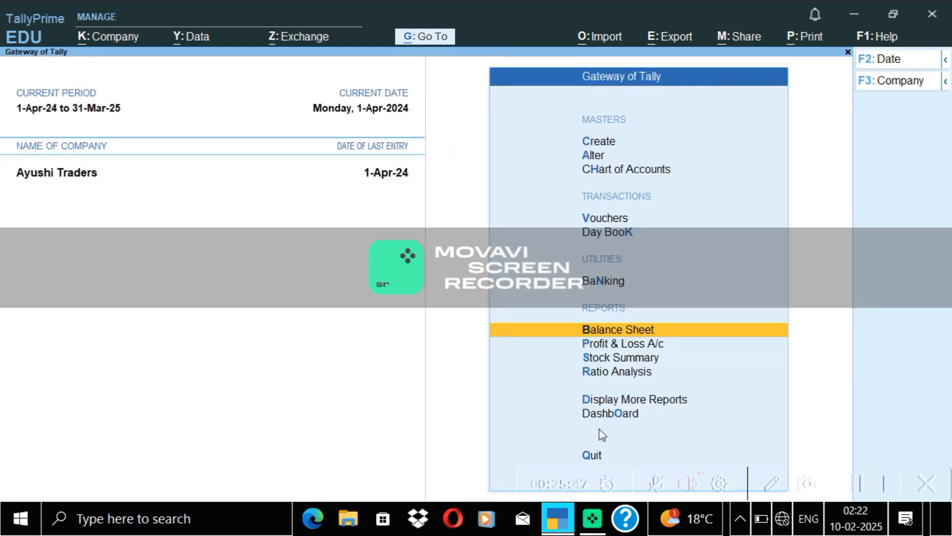
{"action": "left_click", "coordinate": [858, 484]}
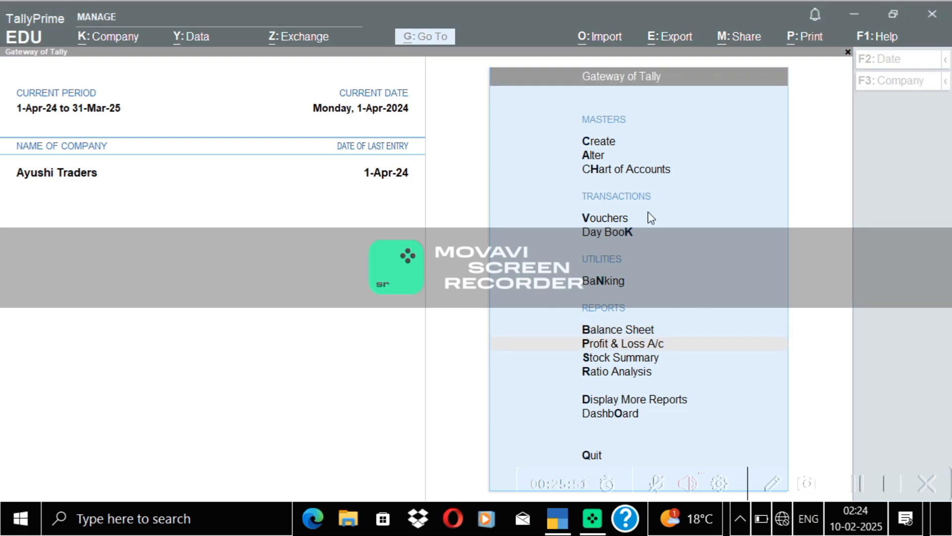
{"action": "left_click", "coordinate": [617, 217]}
{"action": "left_click", "coordinate": [617, 218]}
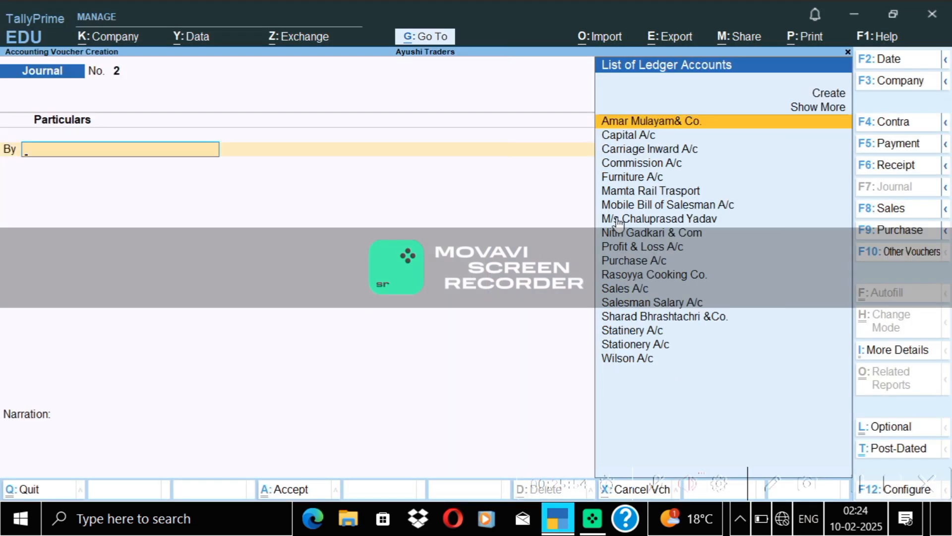
{"action": "left_click", "coordinate": [849, 52]}
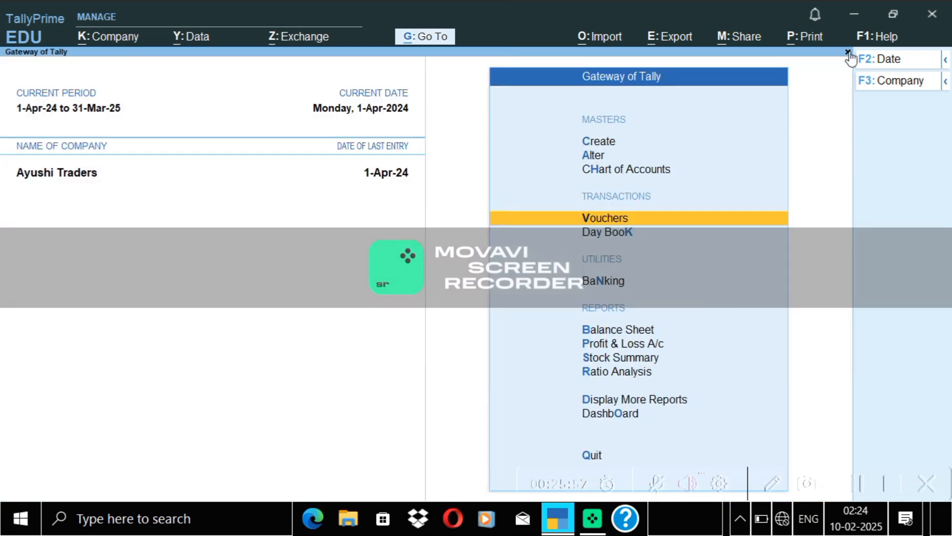
{"action": "left_click", "coordinate": [605, 141]}
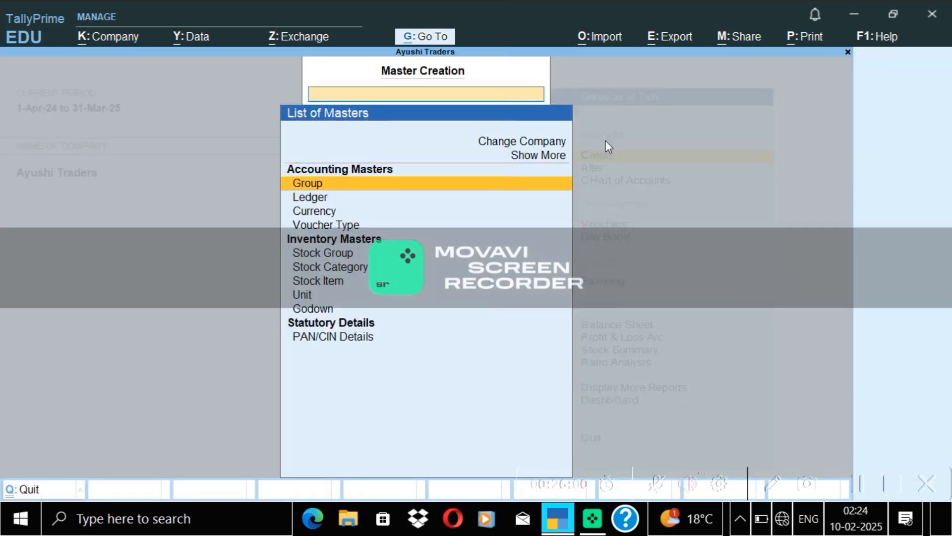
{"action": "left_click", "coordinate": [387, 172]}
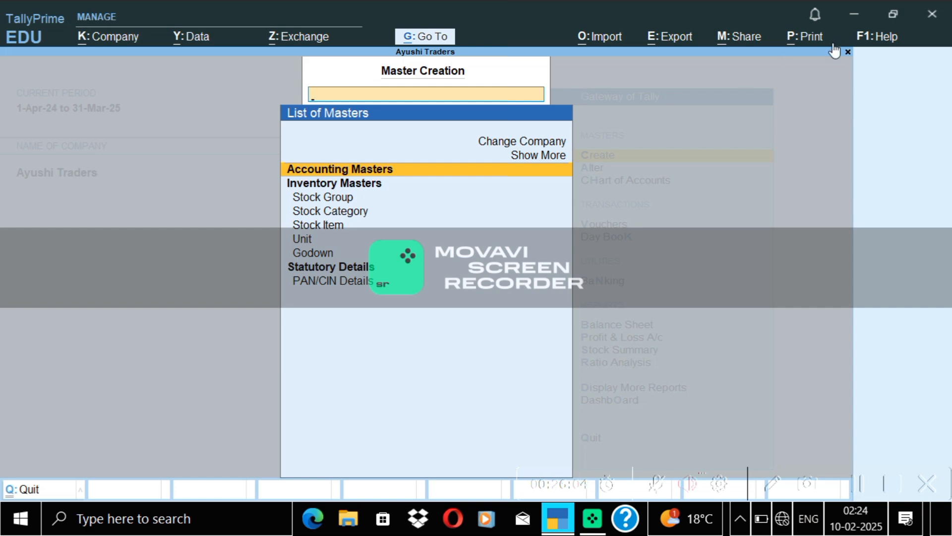
{"action": "left_click", "coordinate": [848, 52]}
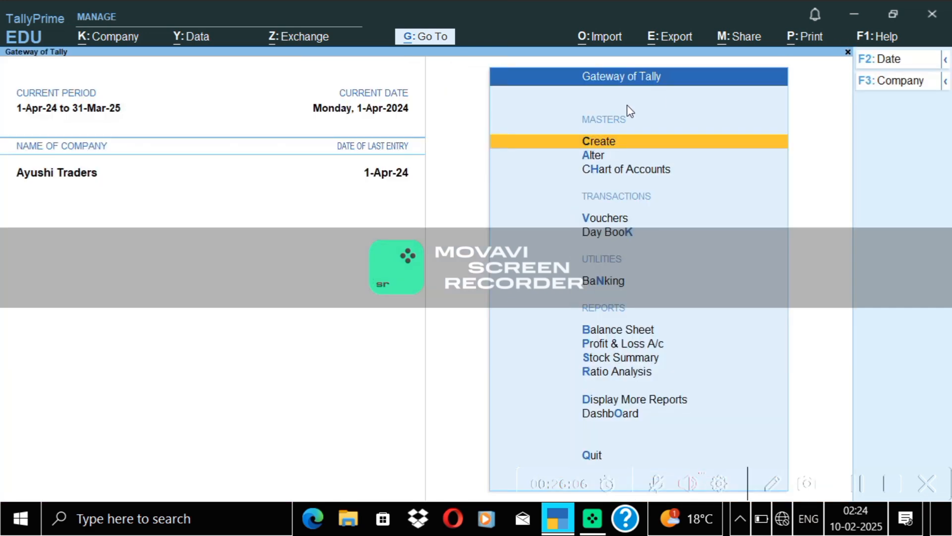
- Start a new accounting group and name it Creditor for Machinery, without an alias
{"action": "left_click", "coordinate": [629, 147]}
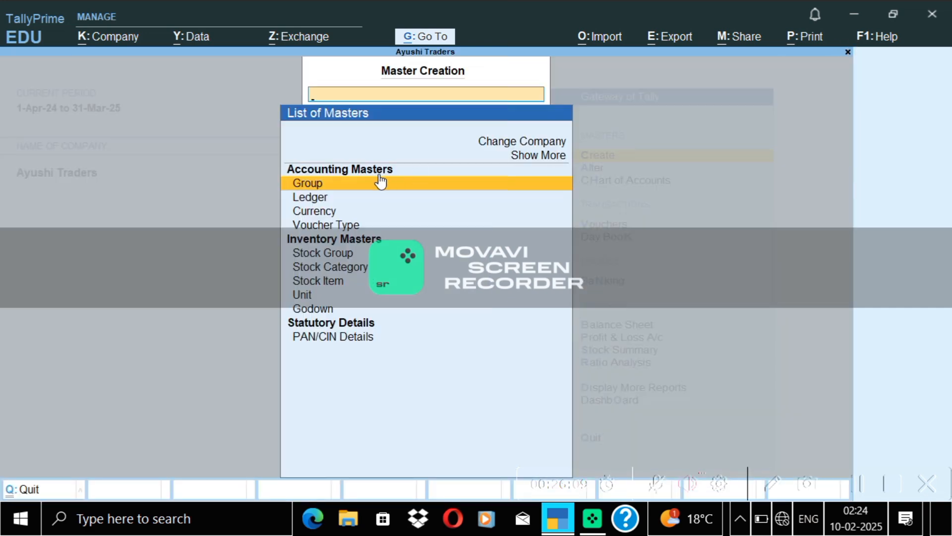
{"action": "left_click", "coordinate": [358, 183]}
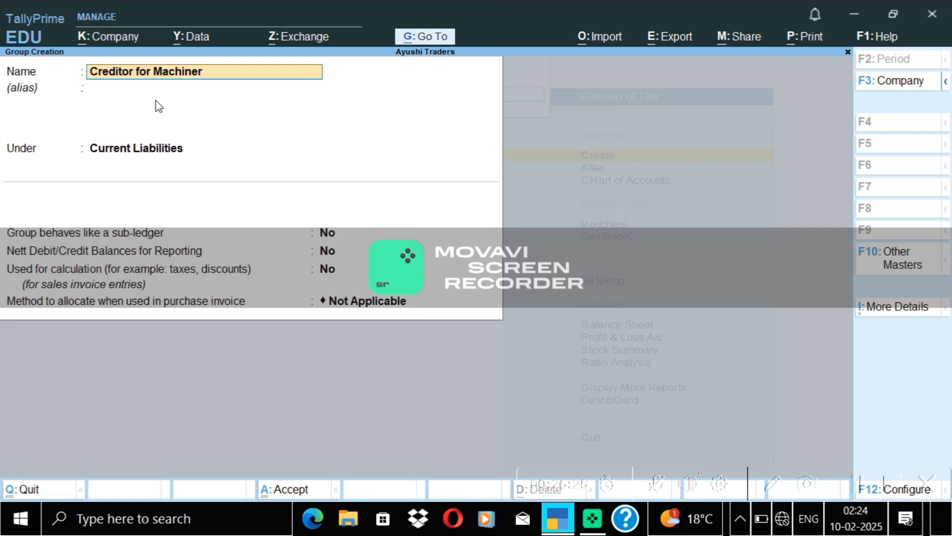
{"action": "key", "text": "BackSpace"}
{"action": "key", "text": "BackSpace"}
{"action": "key", "text": "BackSpace"}
{"action": "key", "text": "Return"}
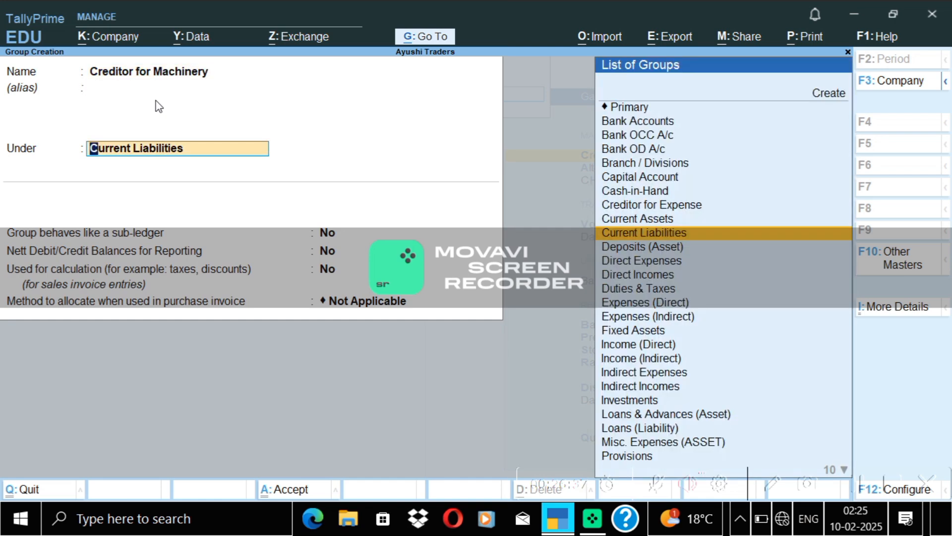
- Place the new group under Current Liabilities, keep its default options, save it, and return to the Gateway of Tally
{"action": "key", "text": "Return"}
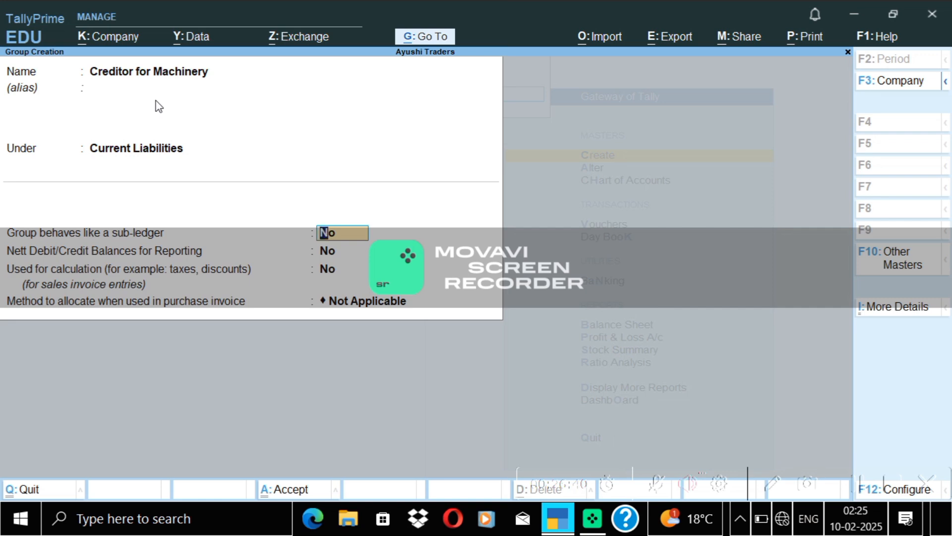
{"action": "key", "text": "Return"}
{"action": "key", "text": "Return"}
{"action": "key", "text": "Return"}
{"action": "key", "text": "Return"}
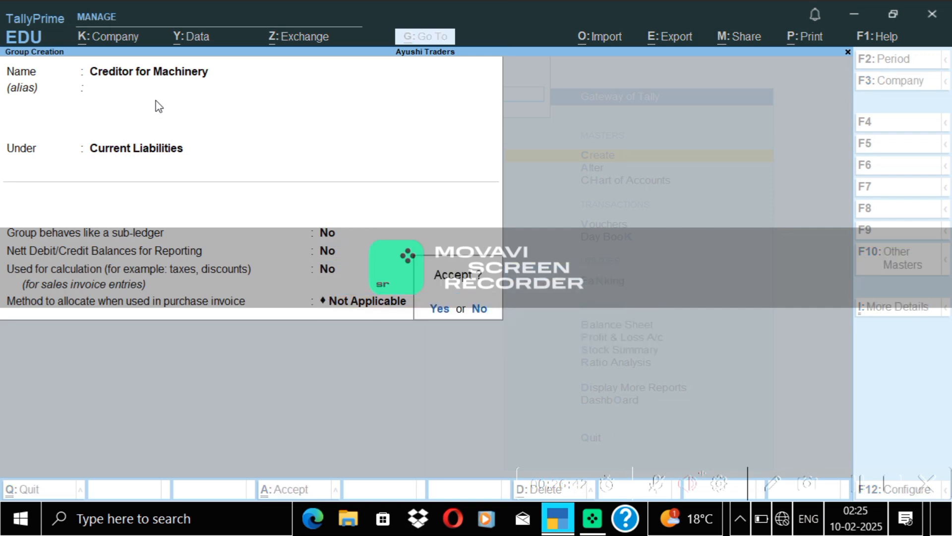
{"action": "key", "text": "Return"}
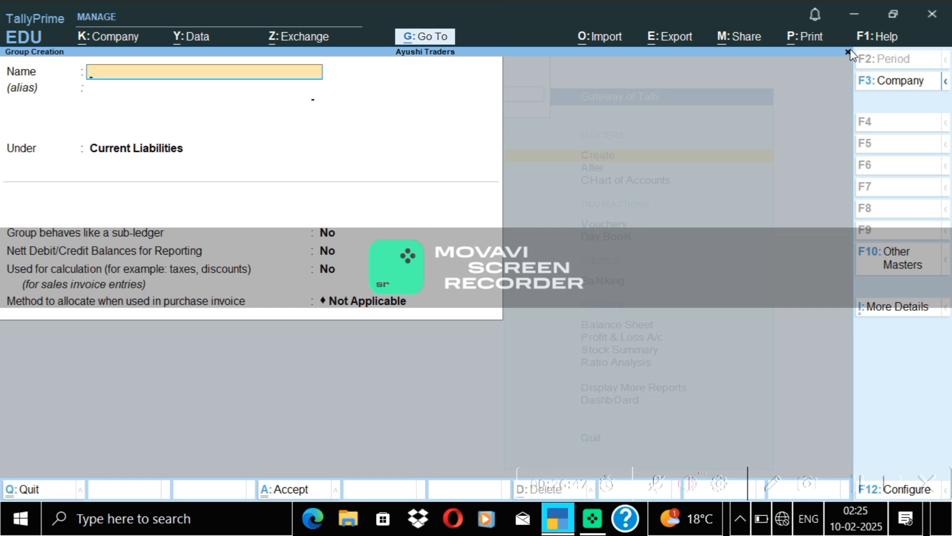
{"action": "key", "text": "Escape"}
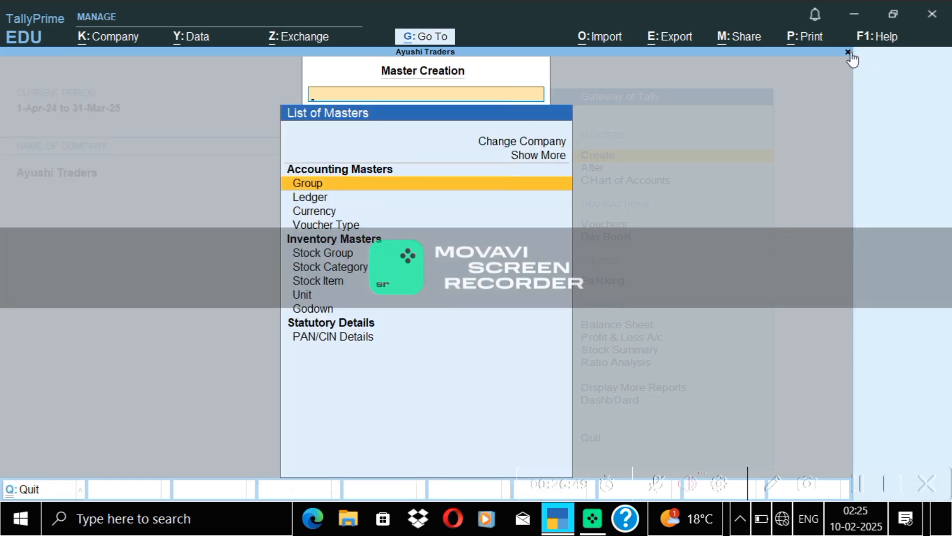
{"action": "left_click", "coordinate": [849, 53]}
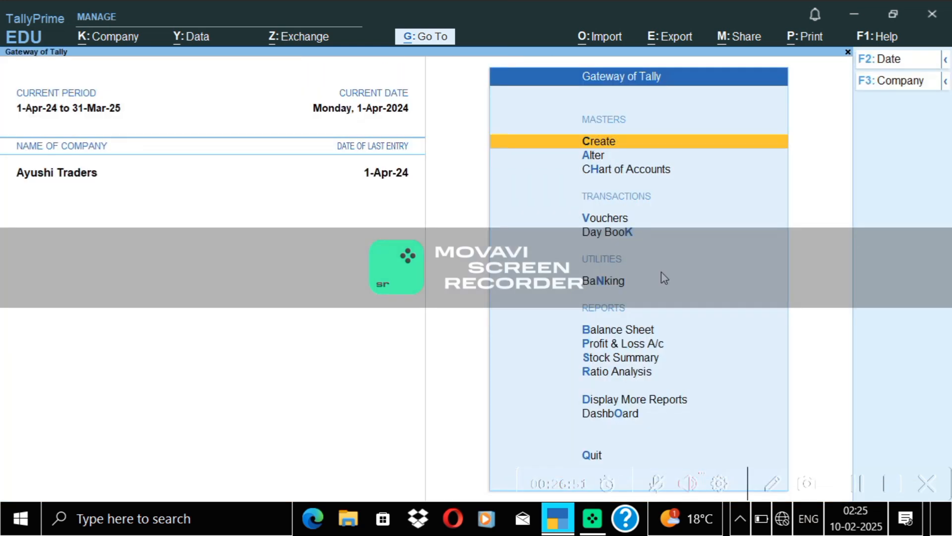
- Open a journal voucher and create a ledger named Machinery A/c under Fixed Assets for its debit entry
{"action": "left_click", "coordinate": [604, 217]}
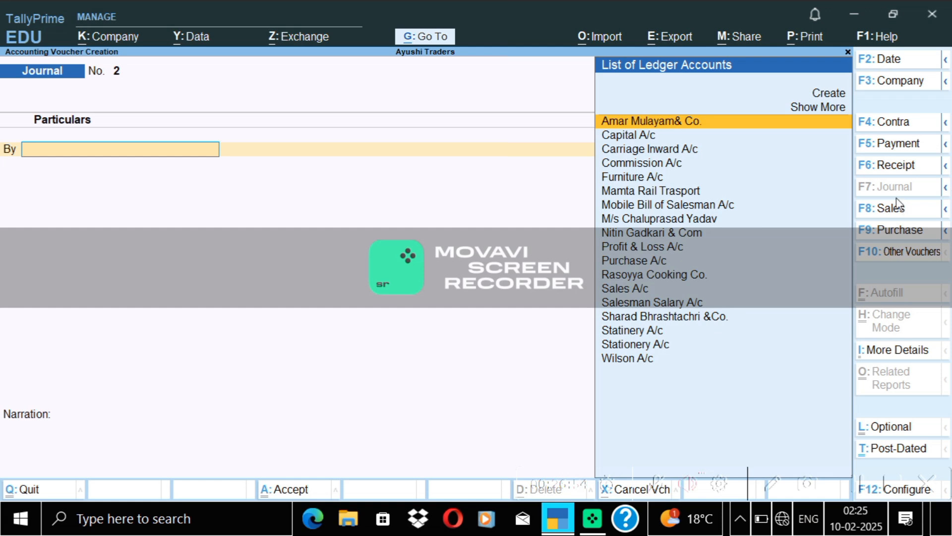
{"action": "left_click", "coordinate": [827, 97]}
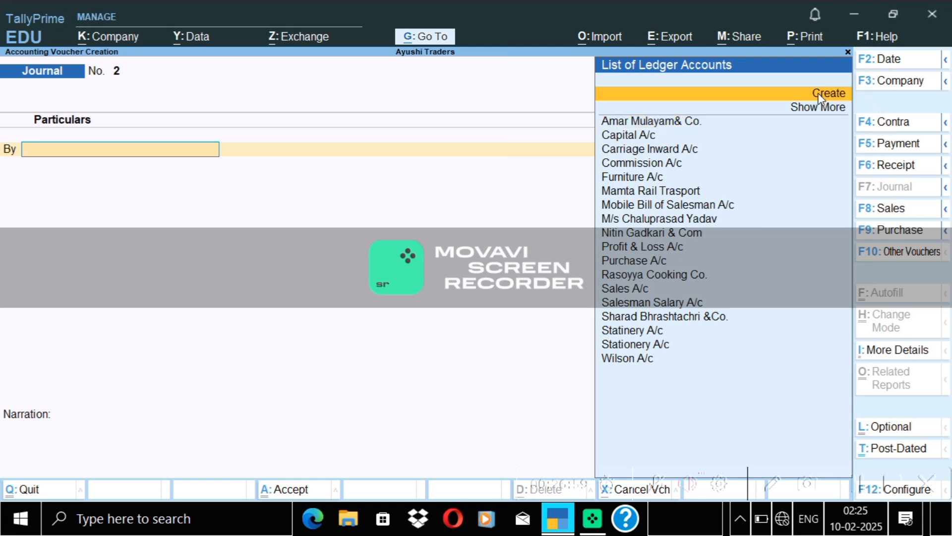
{"action": "left_click", "coordinate": [819, 95]}
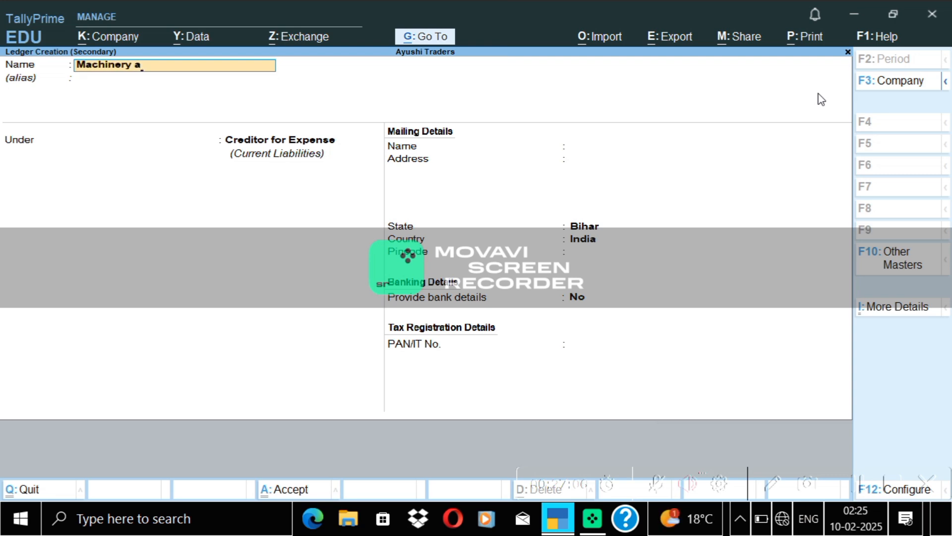
{"action": "type", "text": "c"}
{"action": "key", "text": "Return"}
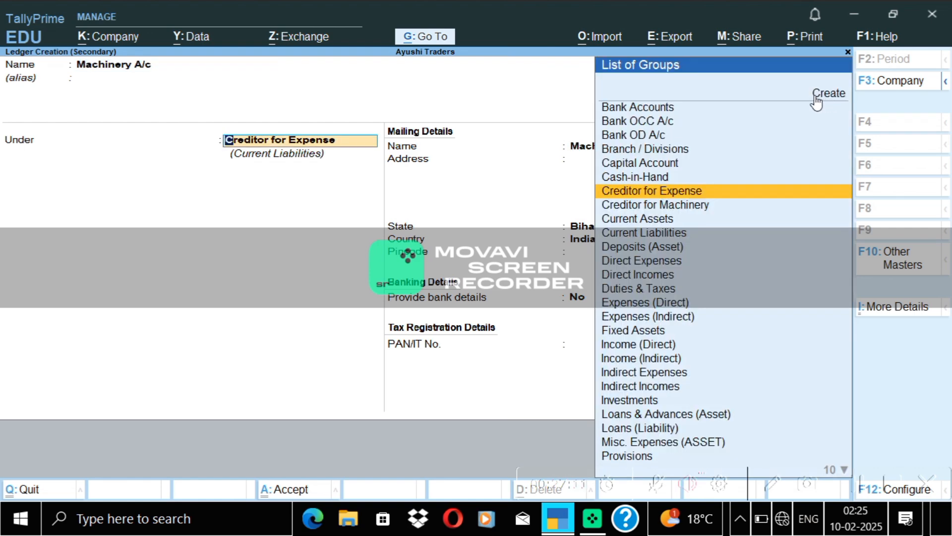
{"action": "type", "text": "Fix"}
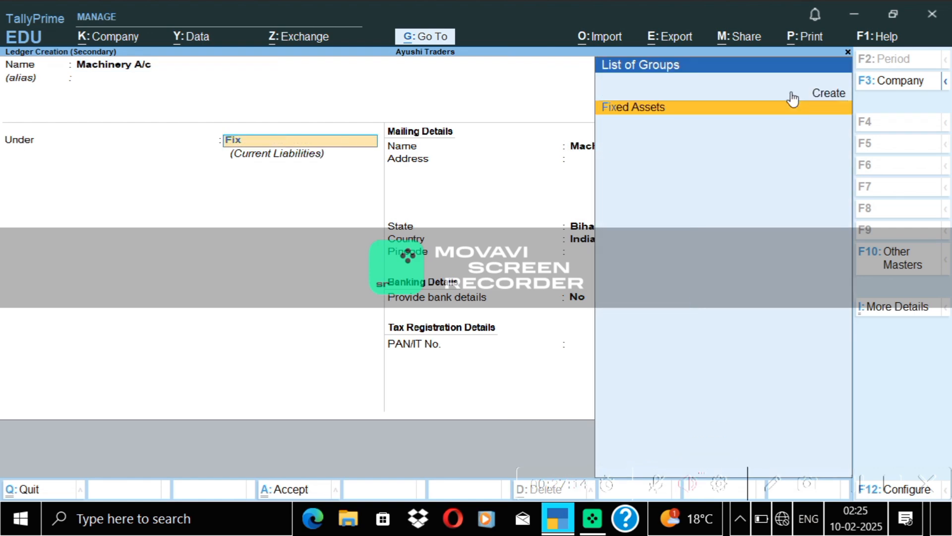
{"action": "left_click", "coordinate": [776, 111]}
{"action": "key", "text": "ctrl+a"}
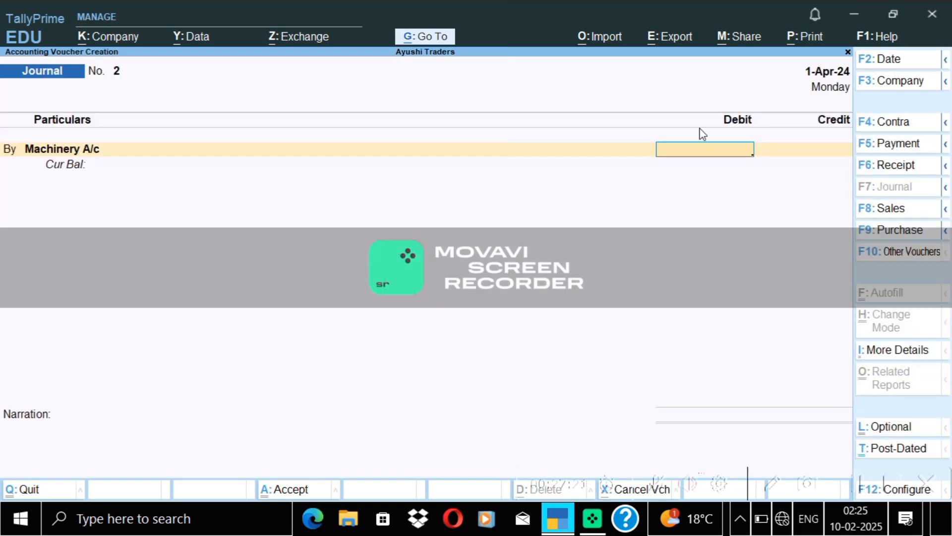
- Debit Machinery A/c with 12,000 and begin the voucher's credit line
{"action": "type", "text": "12000"}
{"action": "key", "text": "Return"}
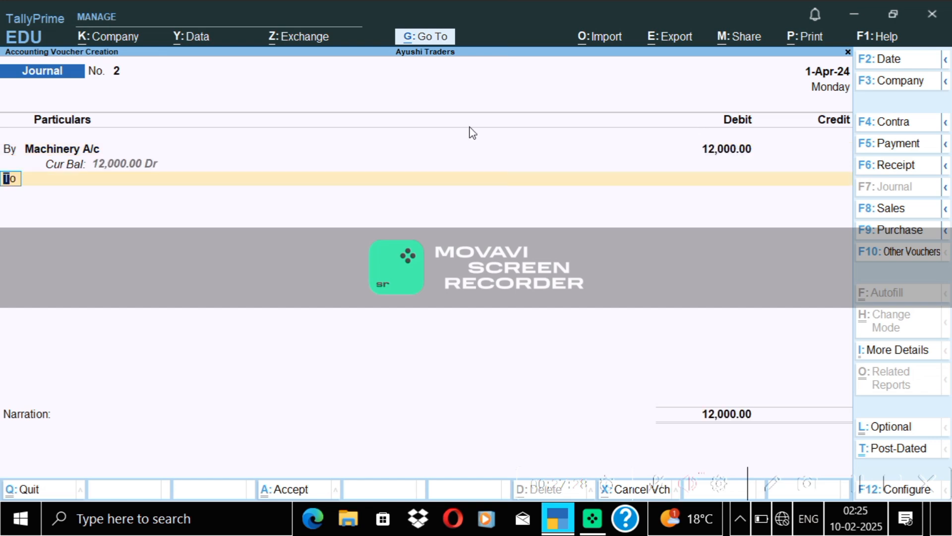
{"action": "key", "text": "Return"}
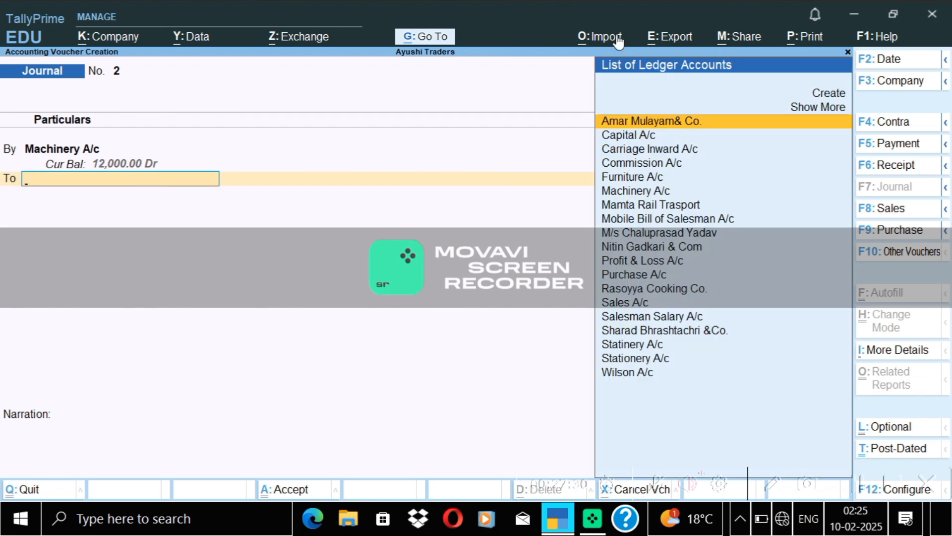
- Create a ledger named Vishal Machinery Ltd under Creditor for Machinery for the journal voucher's credit entry
{"action": "left_click", "coordinate": [828, 94]}
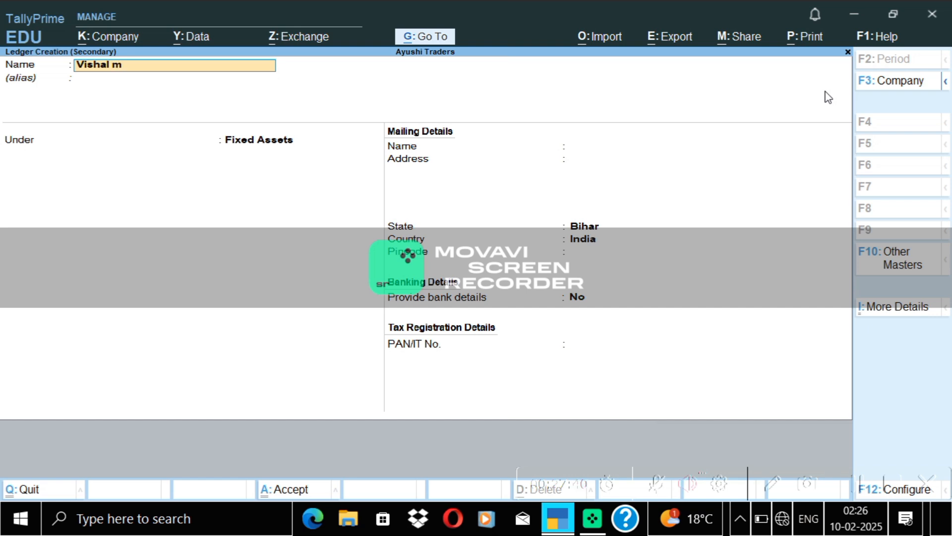
{"action": "type", "text": "Vishal machinery Ltd"}
{"action": "key", "text": "Return"}
{"action": "key", "text": "Return"}
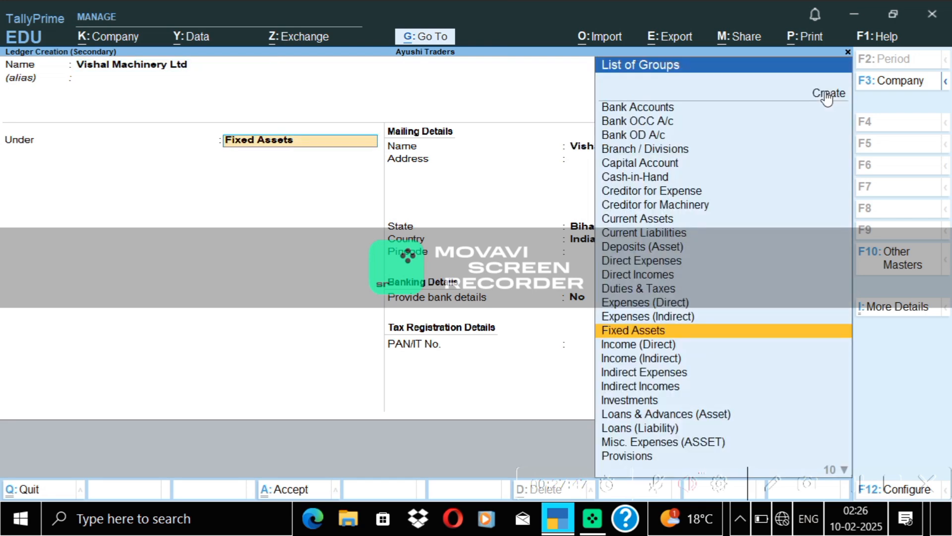
{"action": "type", "text": "Cr"}
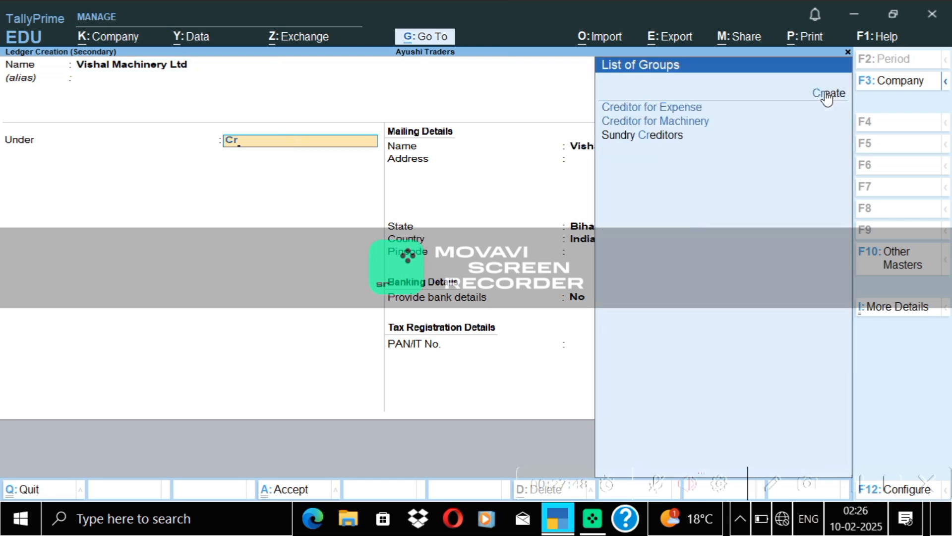
{"action": "left_click", "coordinate": [719, 123]}
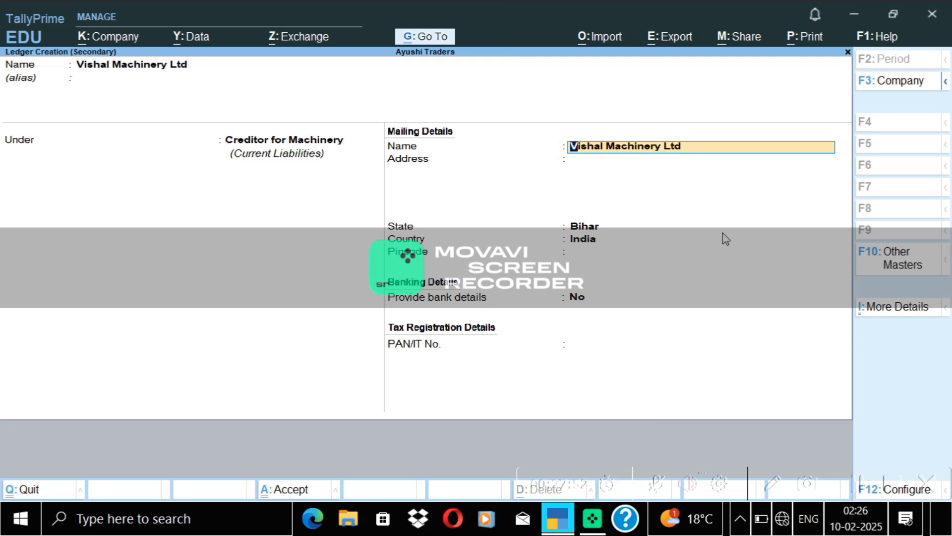
{"action": "key", "text": "Return"}
{"action": "key", "text": "Return"}
{"action": "key", "text": "ctrl"}
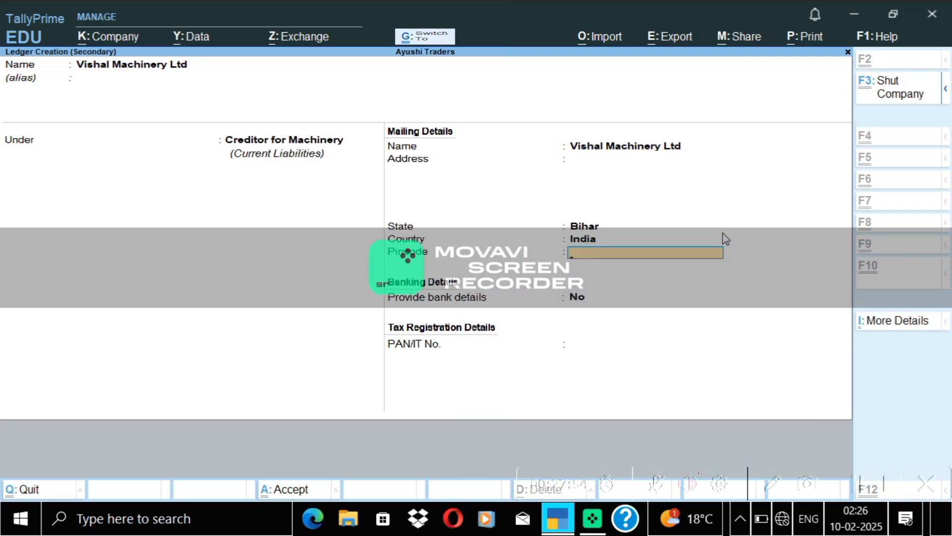
{"action": "key", "text": "ctrl+a"}
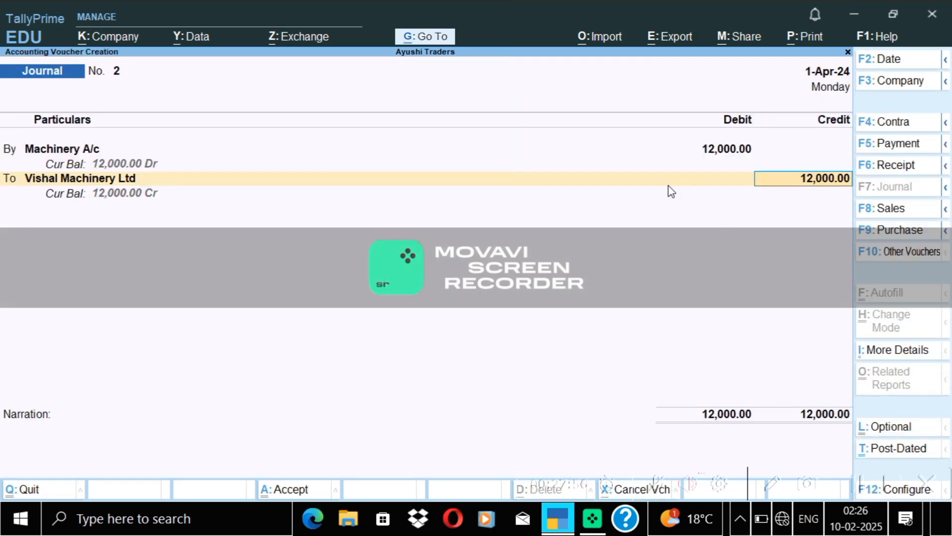
- Credit Vishal Machinery Ltd with 12,000, save the journal voucher without a narration, and leave voucher entry
{"action": "key", "text": "ctrl+a"}
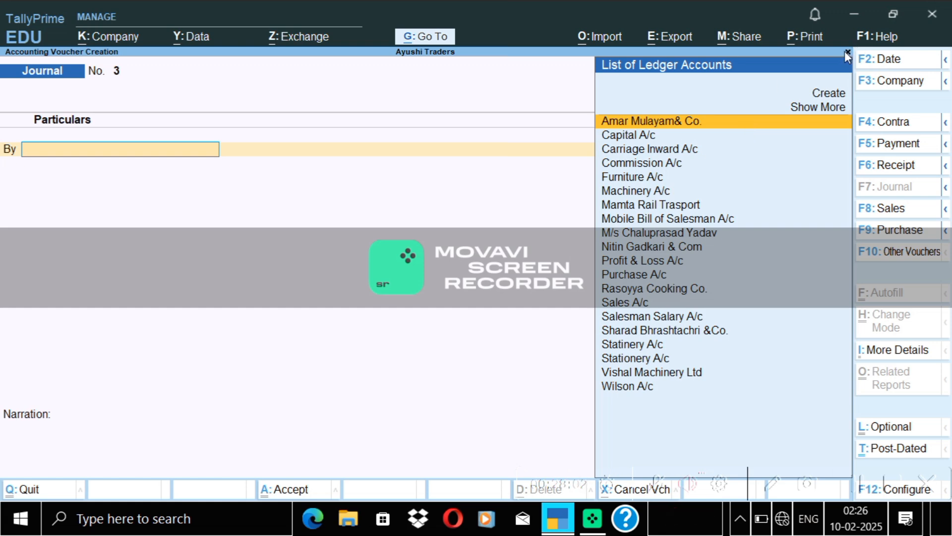
{"action": "left_click", "coordinate": [847, 52]}
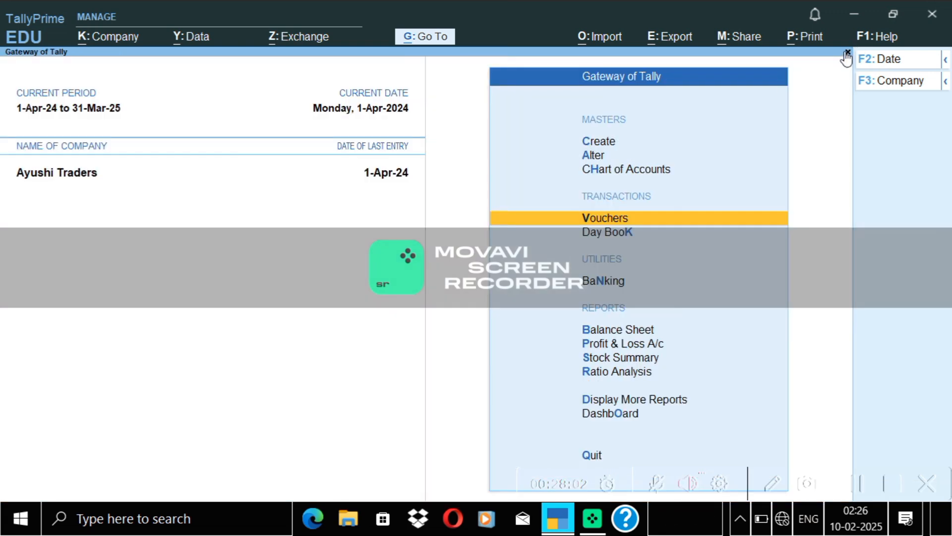
- Review the recorded vouchers in the Day Book and return to the Gateway of Tally
{"action": "left_click", "coordinate": [598, 233]}
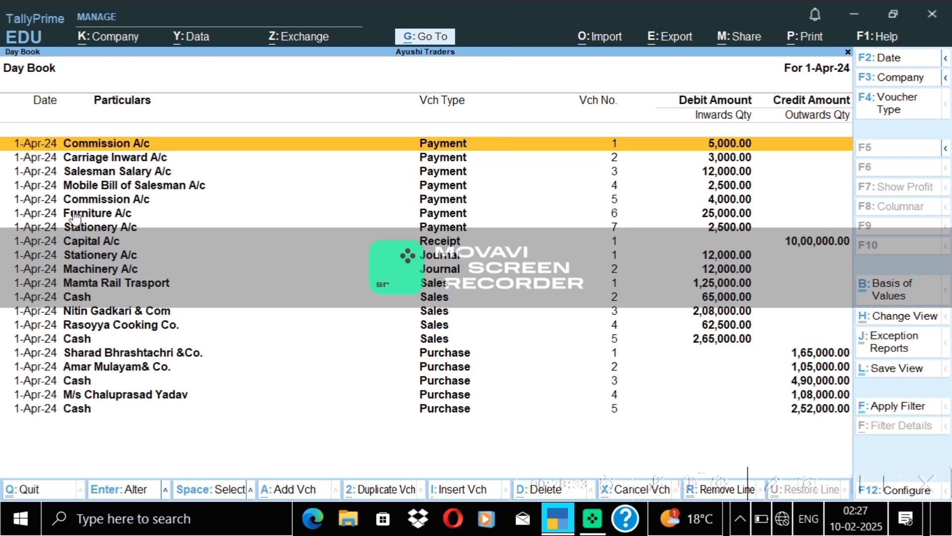
{"action": "left_click", "coordinate": [849, 52]}
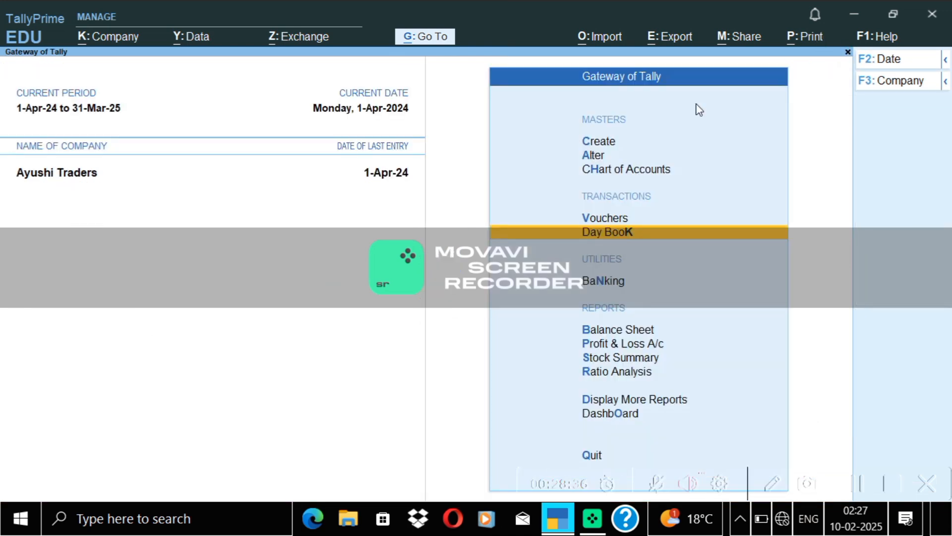
- Review the Balance Sheet and drill down into the details of its Profit & Loss A/c
{"action": "left_click", "coordinate": [631, 328]}
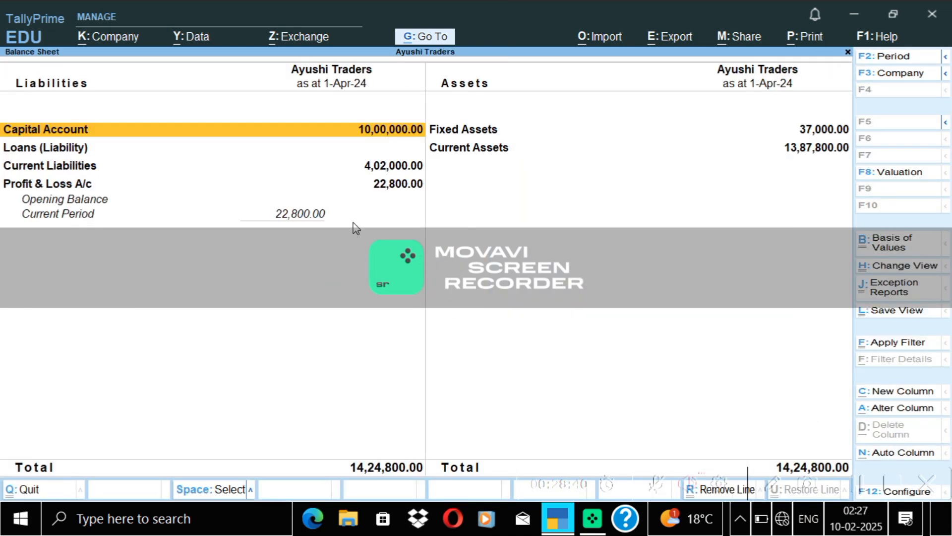
{"action": "left_click", "coordinate": [347, 186]}
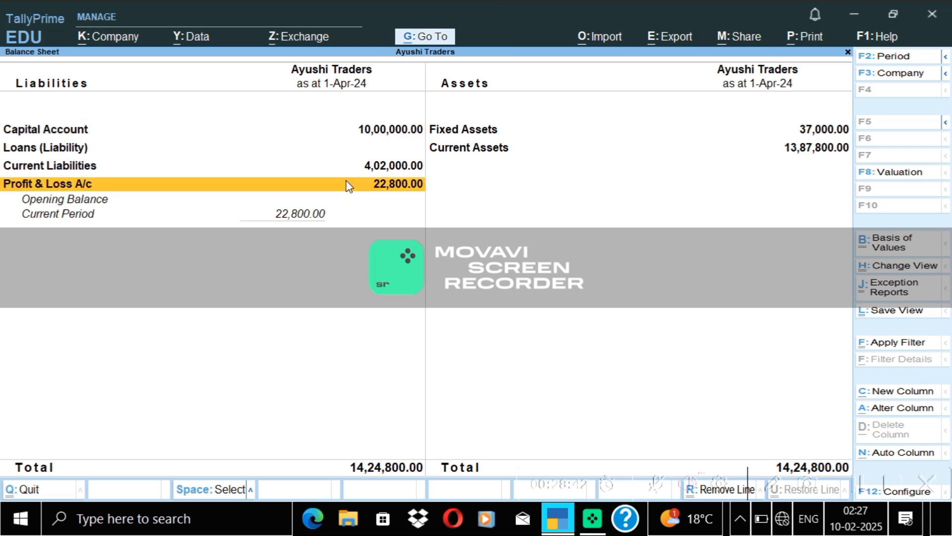
{"action": "left_click", "coordinate": [347, 185]}
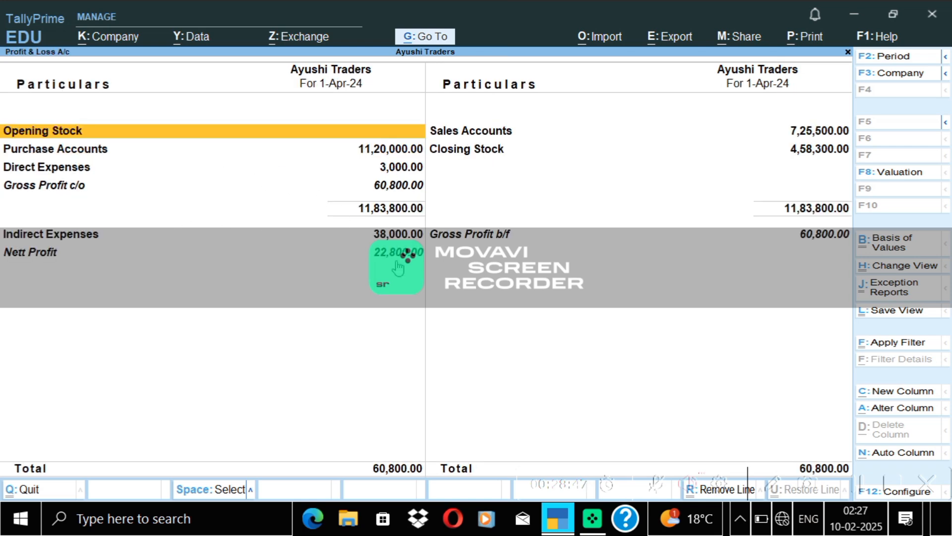
- Return to the Balance Sheet and review the Current Liabilities breakdown, including the parties under Sundry Creditors
{"action": "left_click", "coordinate": [848, 52]}
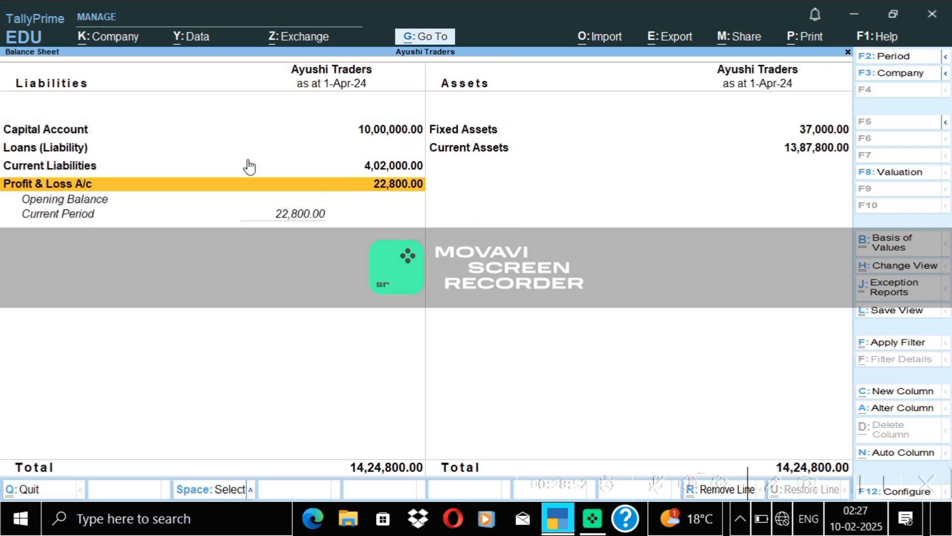
{"action": "double_click", "coordinate": [121, 168]}
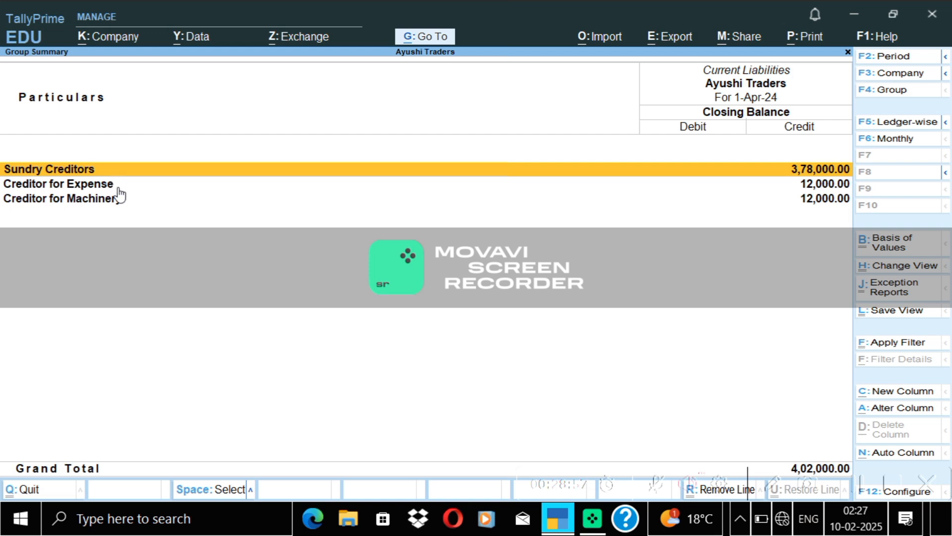
{"action": "key", "text": "Return"}
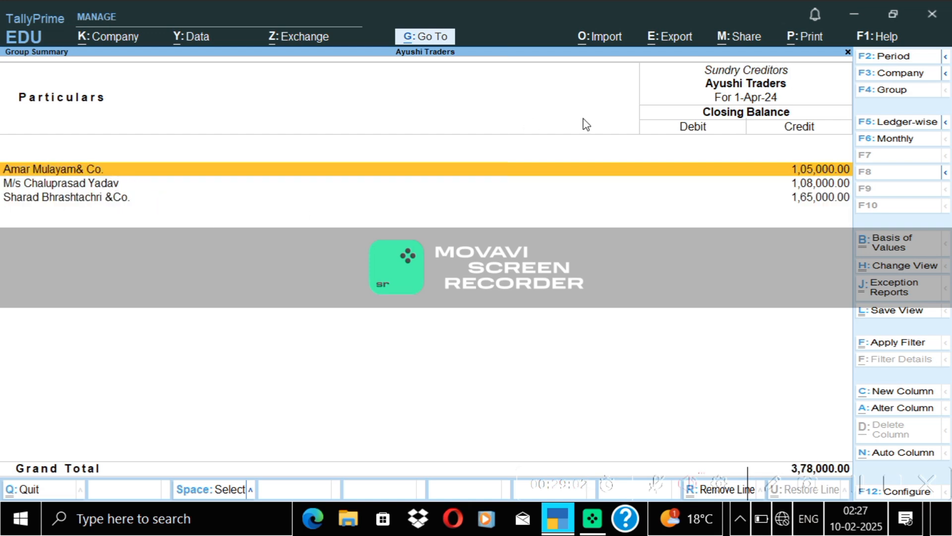
{"action": "left_click", "coordinate": [848, 53]}
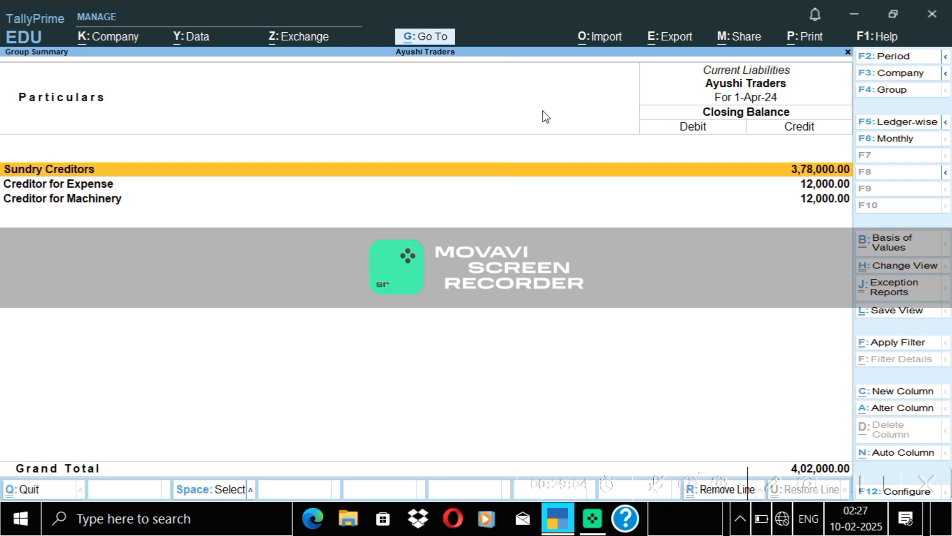
- Open the Stationery A/c journal voucher through the Creditor for Expense group, set its debit amount to 3,500, and save the voucher
{"action": "left_click", "coordinate": [99, 185]}
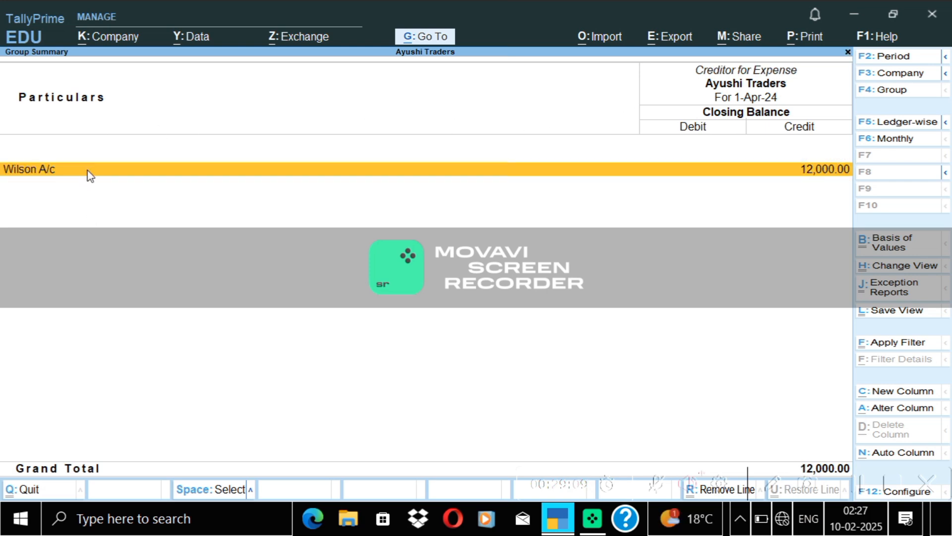
{"action": "left_click", "coordinate": [88, 170]}
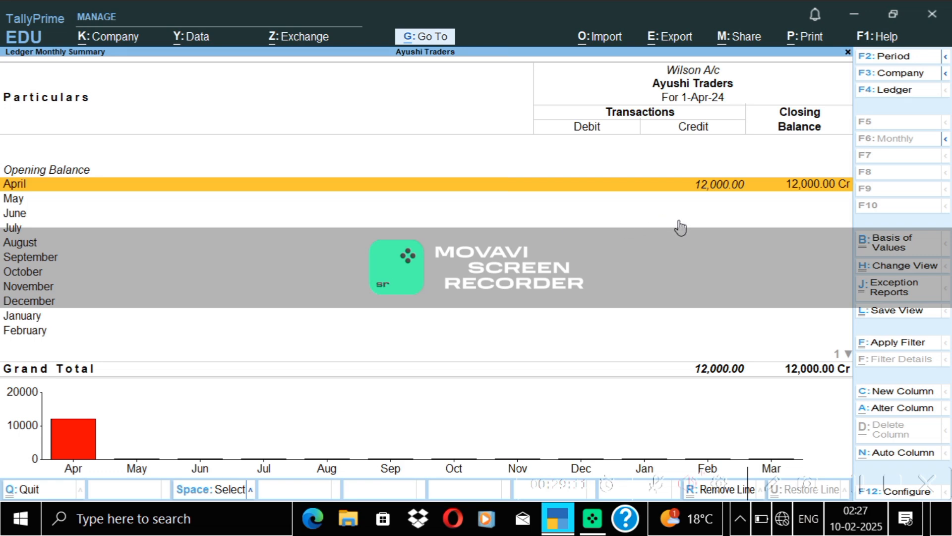
{"action": "left_click", "coordinate": [728, 186]}
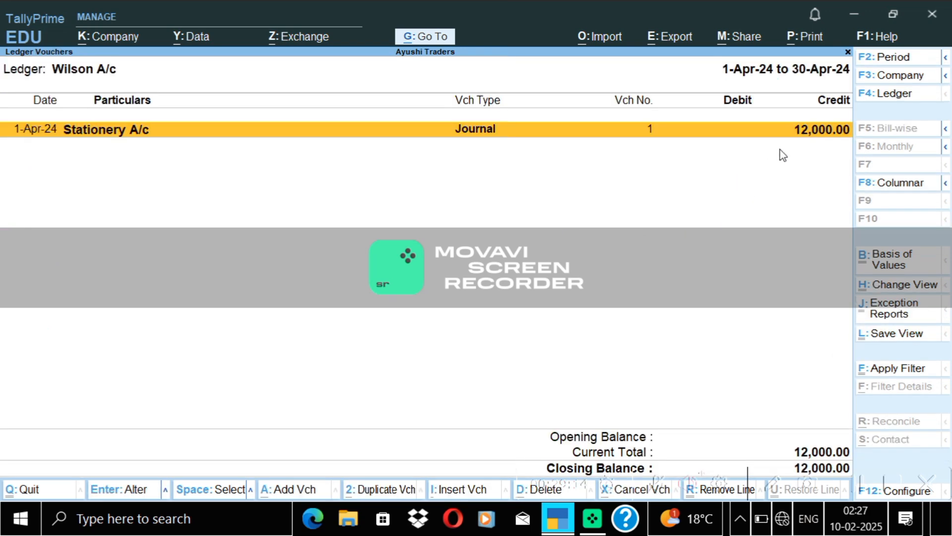
{"action": "left_click", "coordinate": [832, 130]}
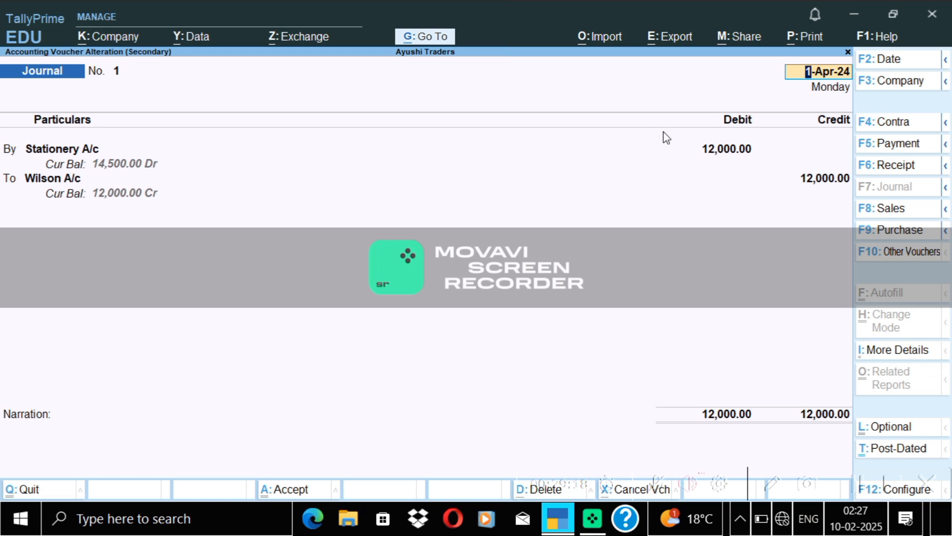
{"action": "left_click", "coordinate": [709, 154]}
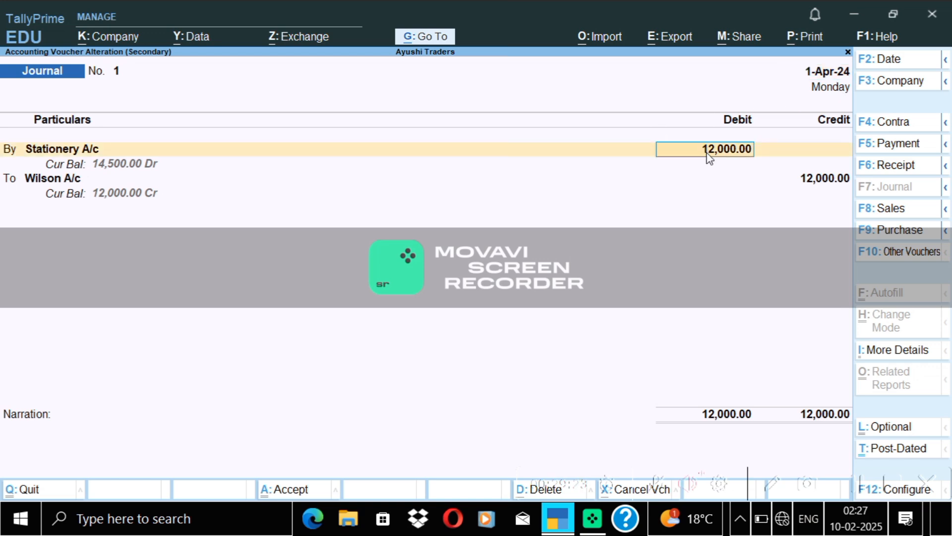
{"action": "type", "text": "35"}
{"action": "key", "text": "Return"}
{"action": "key", "text": "Return"}
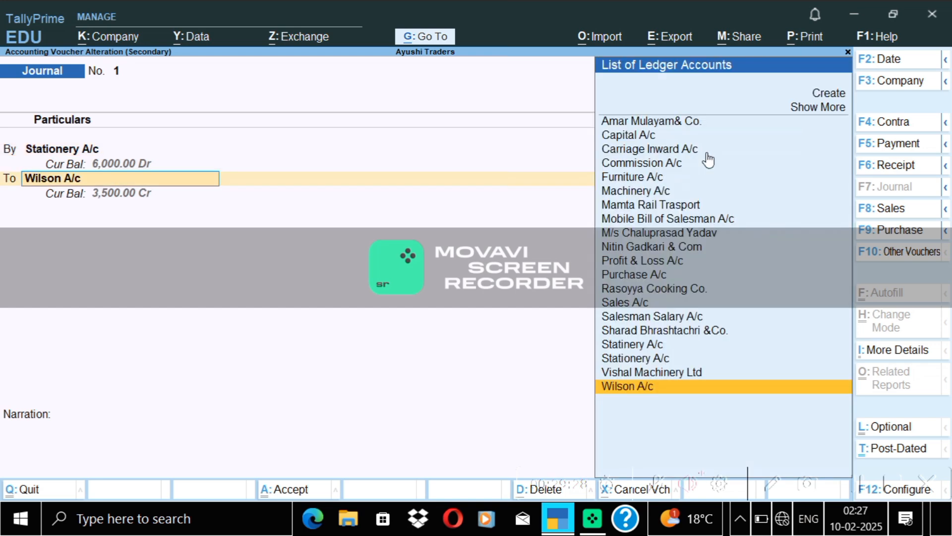
{"action": "key", "text": "ctrl+a"}
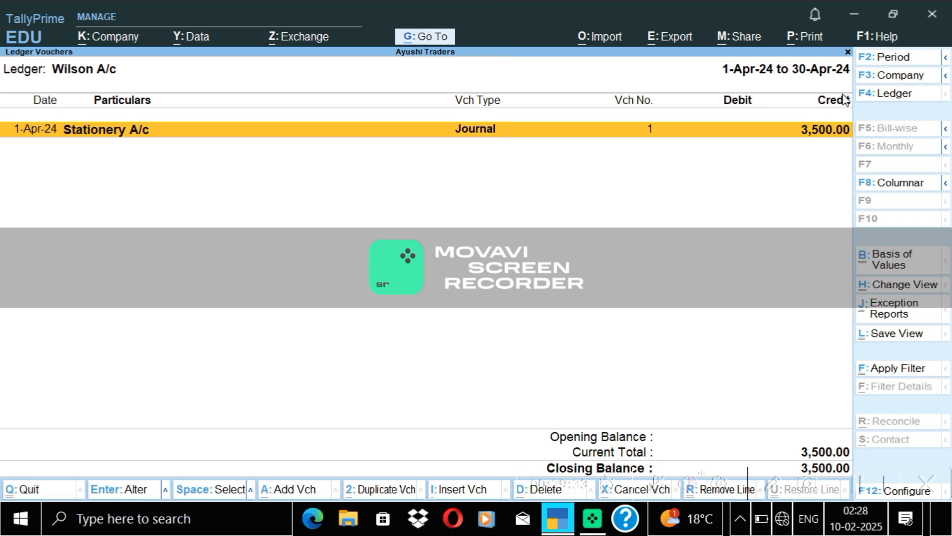
- Back out of the ledger details, recheck the Balance Sheet and Profit & Loss A/c, and return to the Gateway of Tally
{"action": "left_click", "coordinate": [848, 53]}
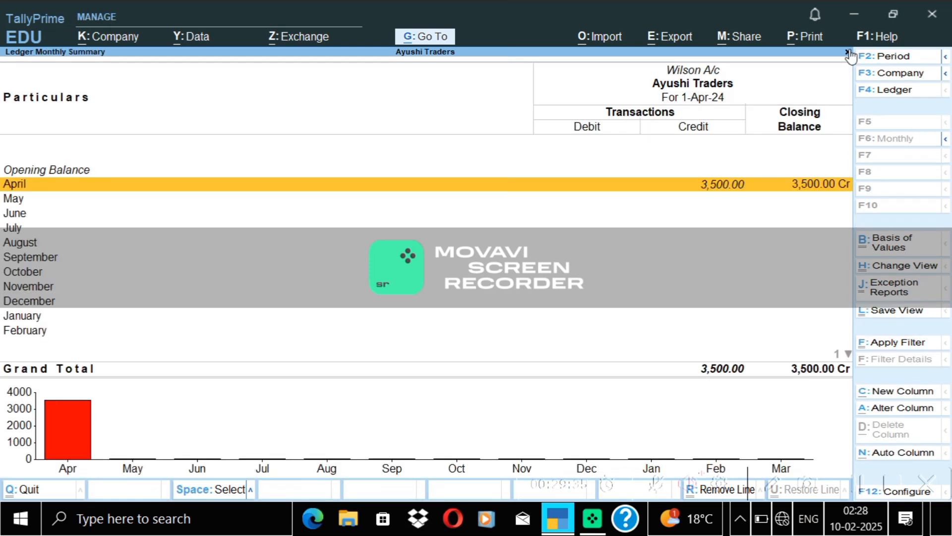
{"action": "left_click", "coordinate": [848, 53]}
{"action": "left_click", "coordinate": [848, 53]}
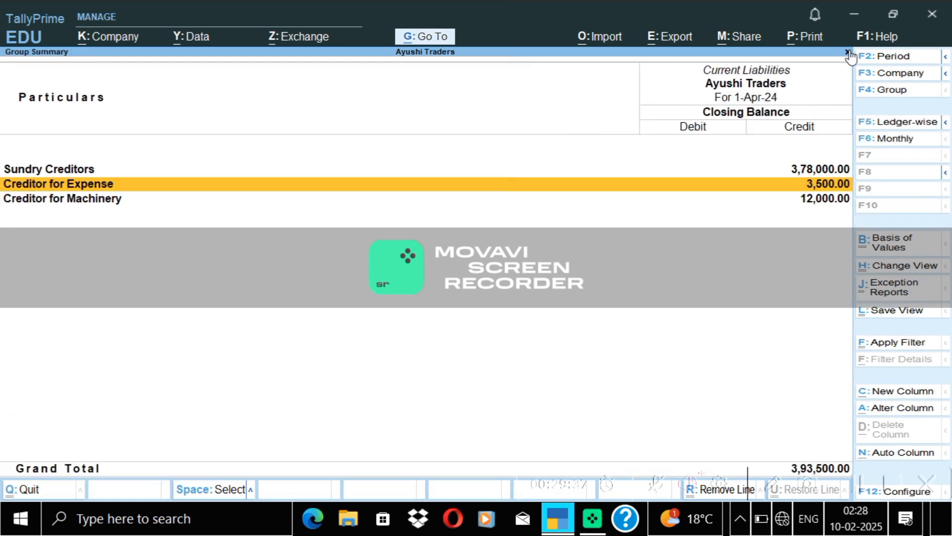
{"action": "left_click", "coordinate": [848, 52]}
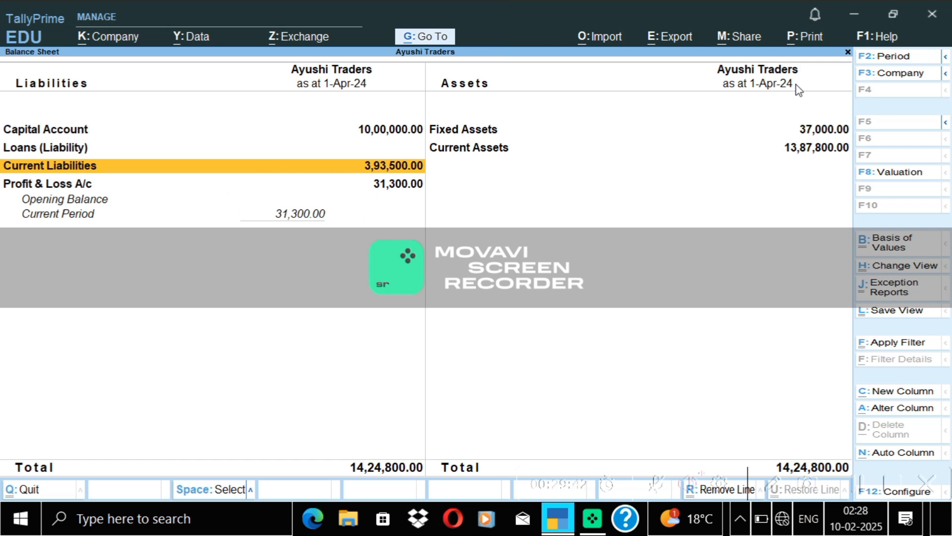
{"action": "left_click", "coordinate": [848, 53]}
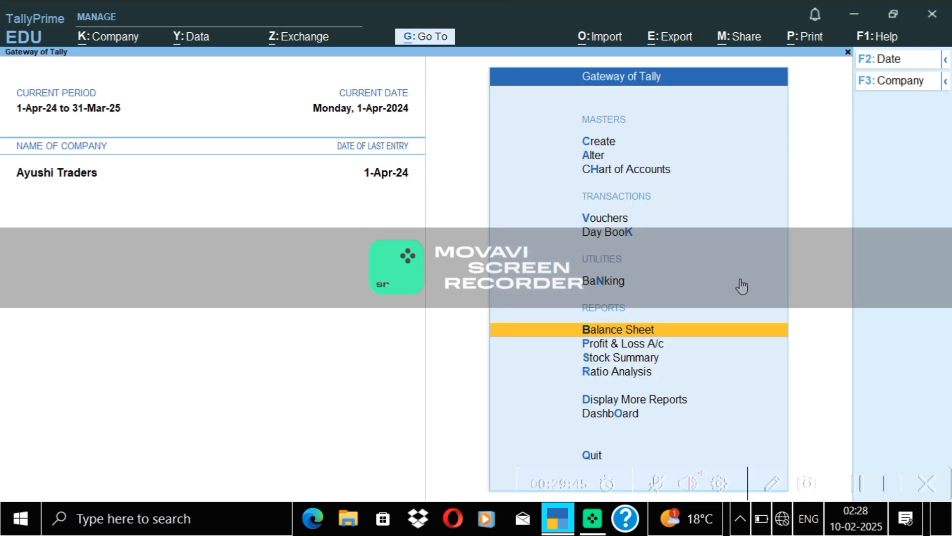
{"action": "left_click", "coordinate": [673, 347]}
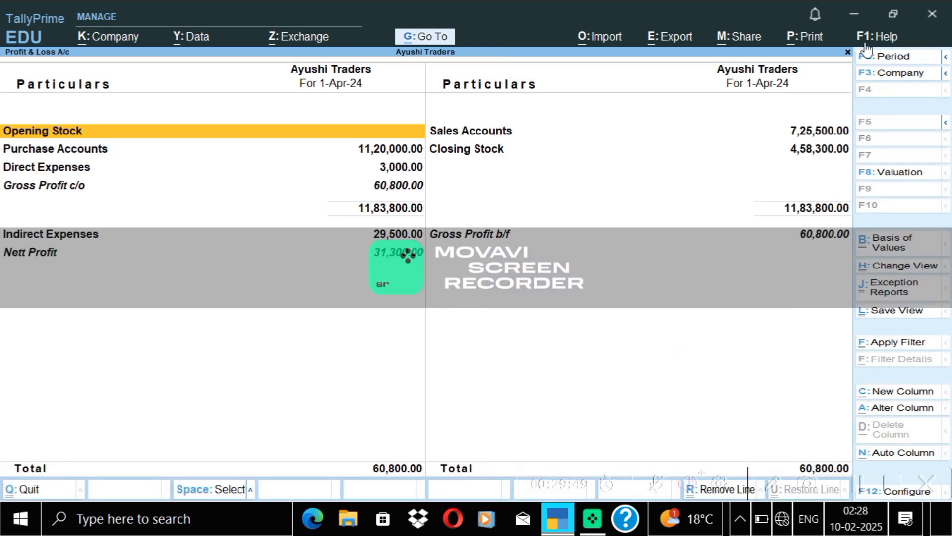
{"action": "left_click", "coordinate": [848, 52]}
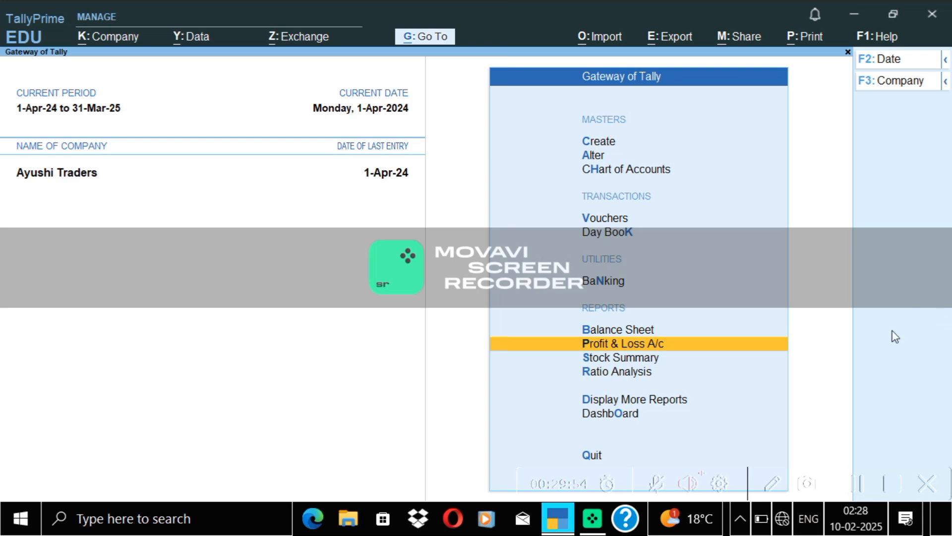
{"action": "left_click", "coordinate": [860, 485]}
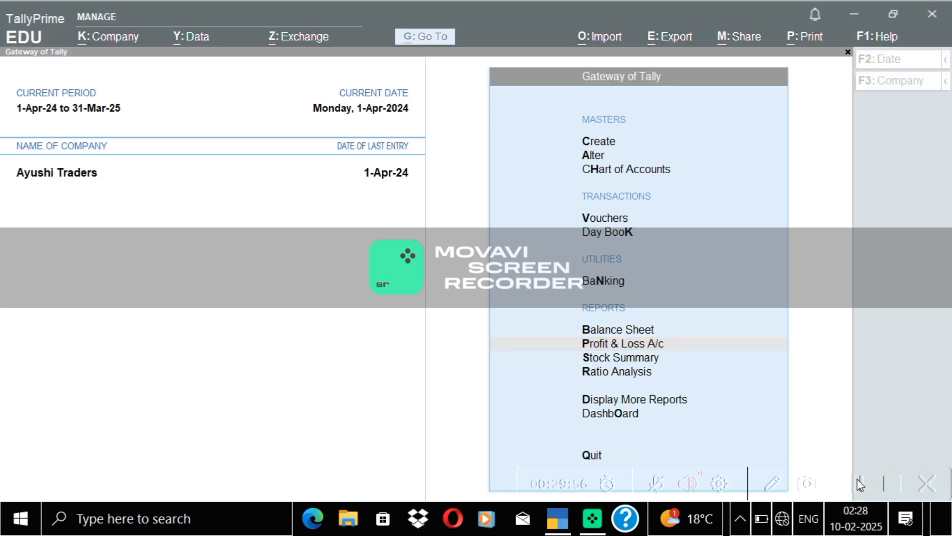